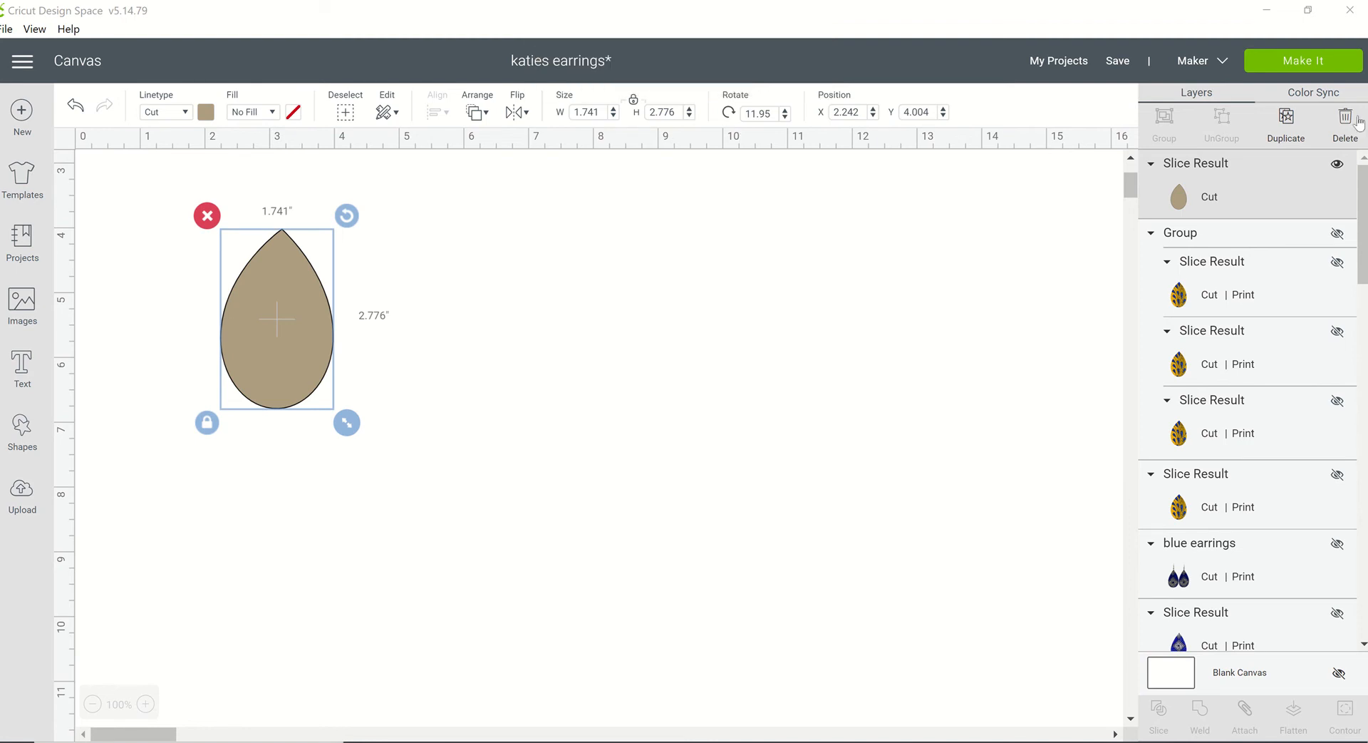
Show the hidden blue earrings layer and move the earrings image clear of the tan teardrop shape.
scroll(1295, 540, "down", 3)
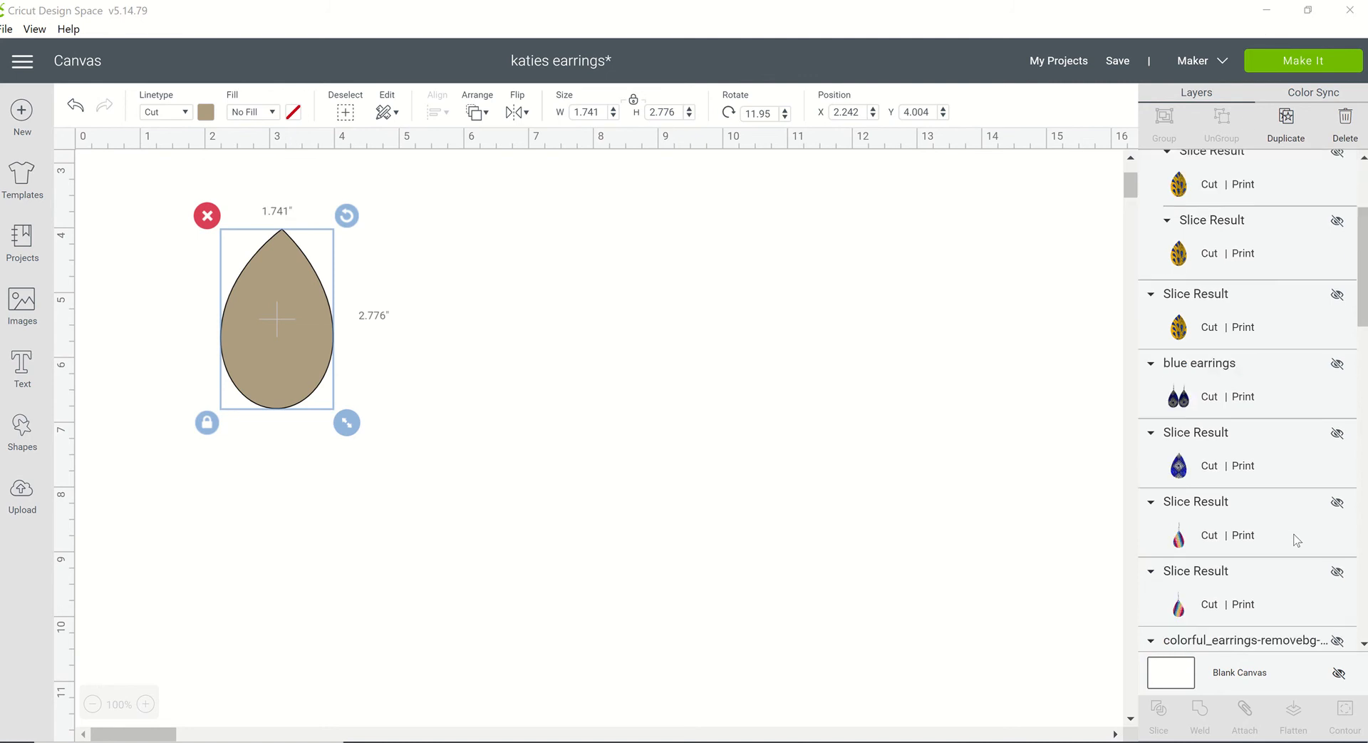
scroll(1296, 539, "down", 3)
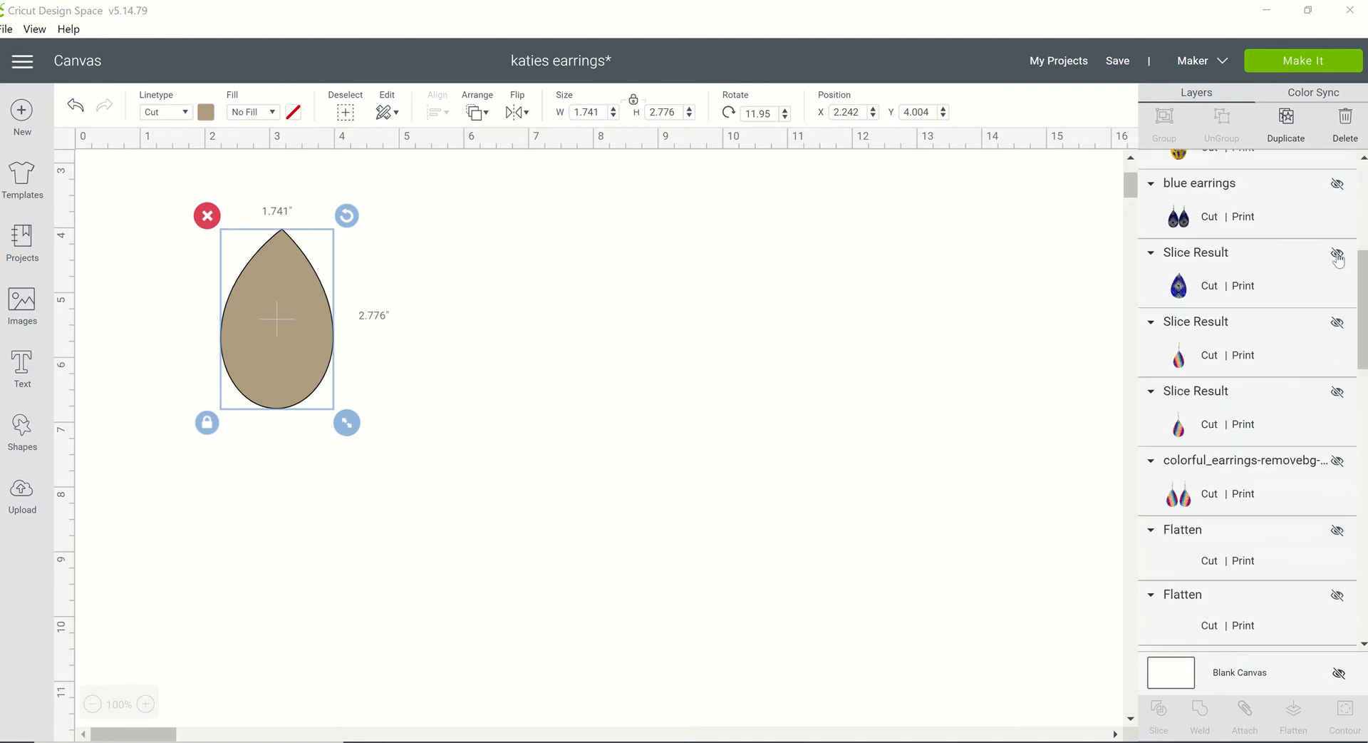
left_click(1338, 185)
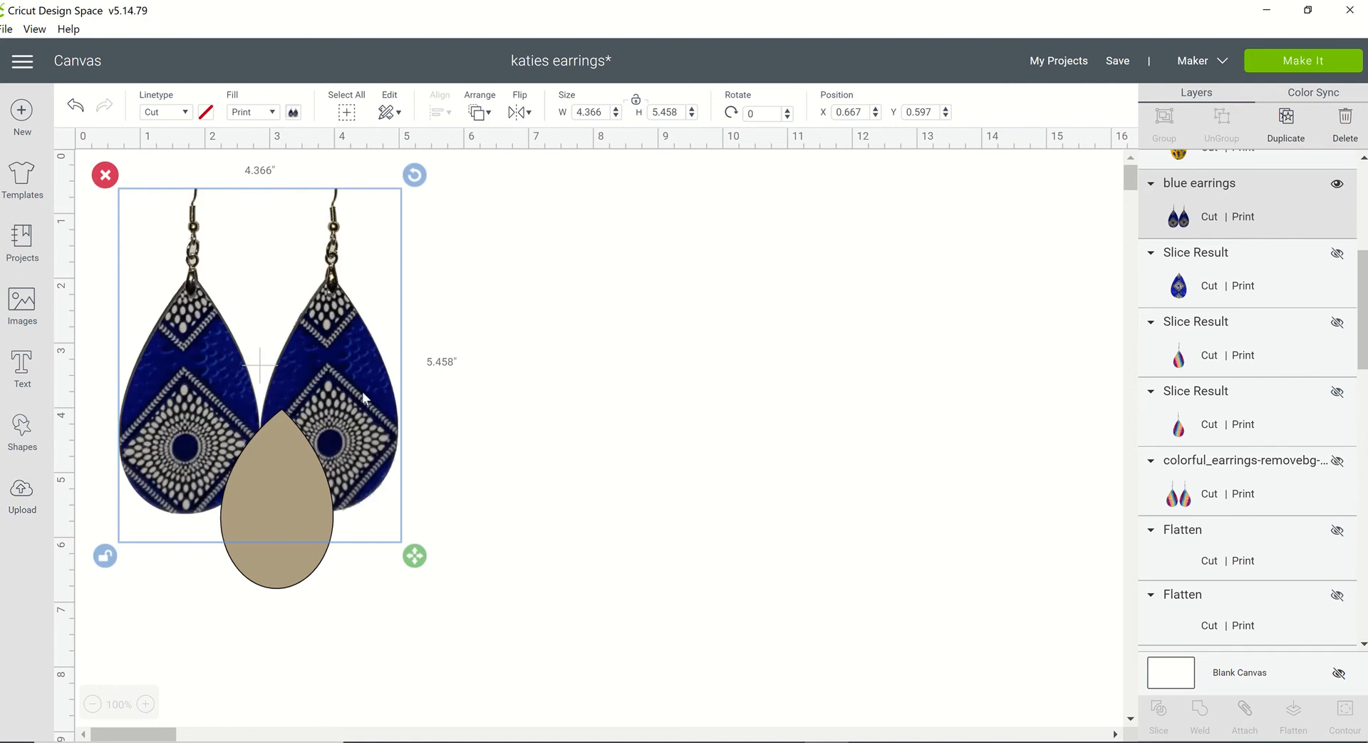
left_click_drag(366, 390, 721, 409)
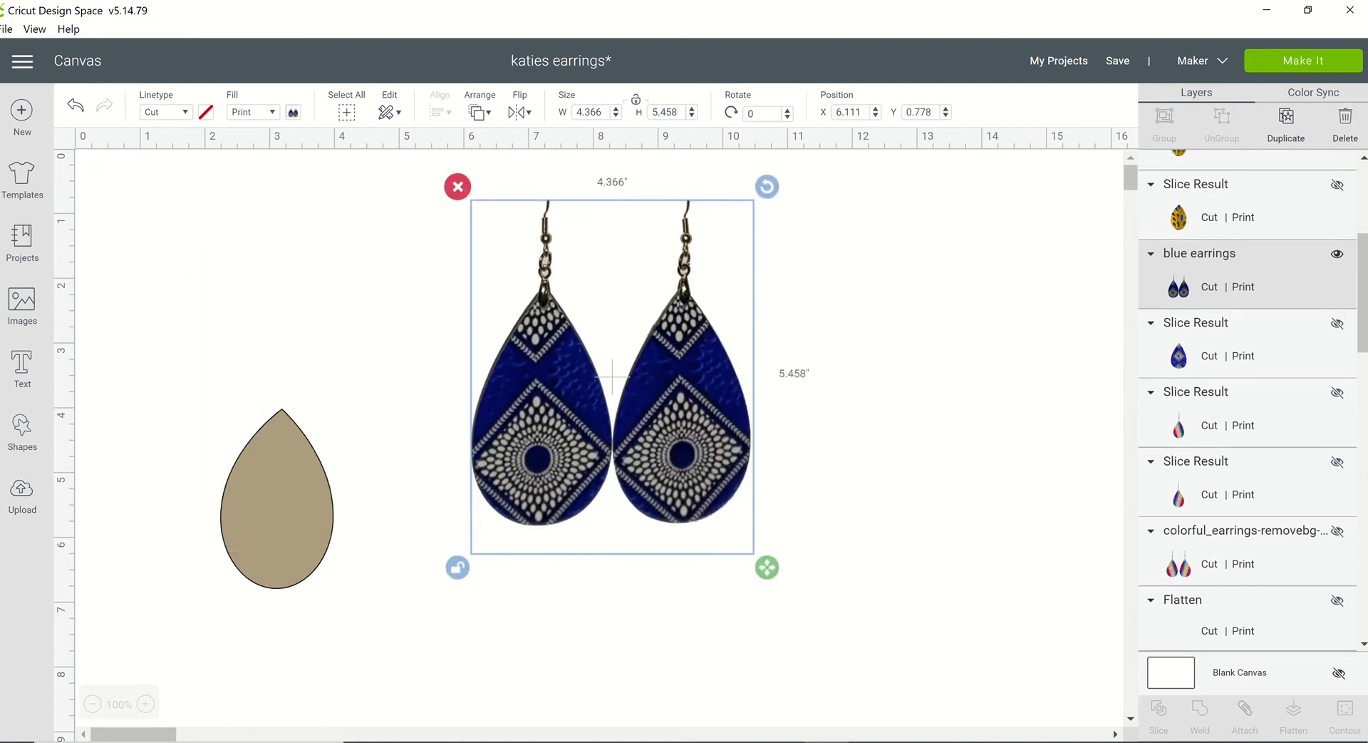
Insert the uploaded blue diamond pattern image and arrange it side by side with the blue earrings image.
left_click(22, 504)
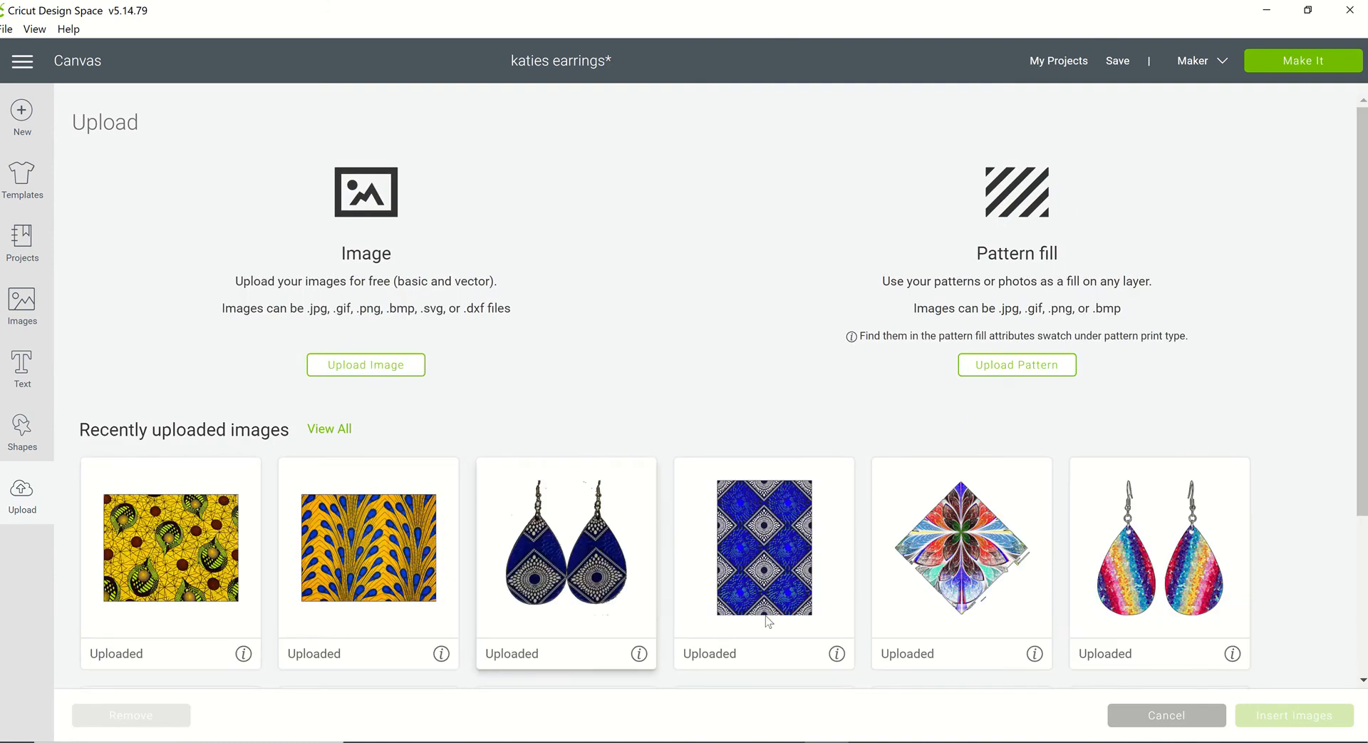
left_click(775, 528)
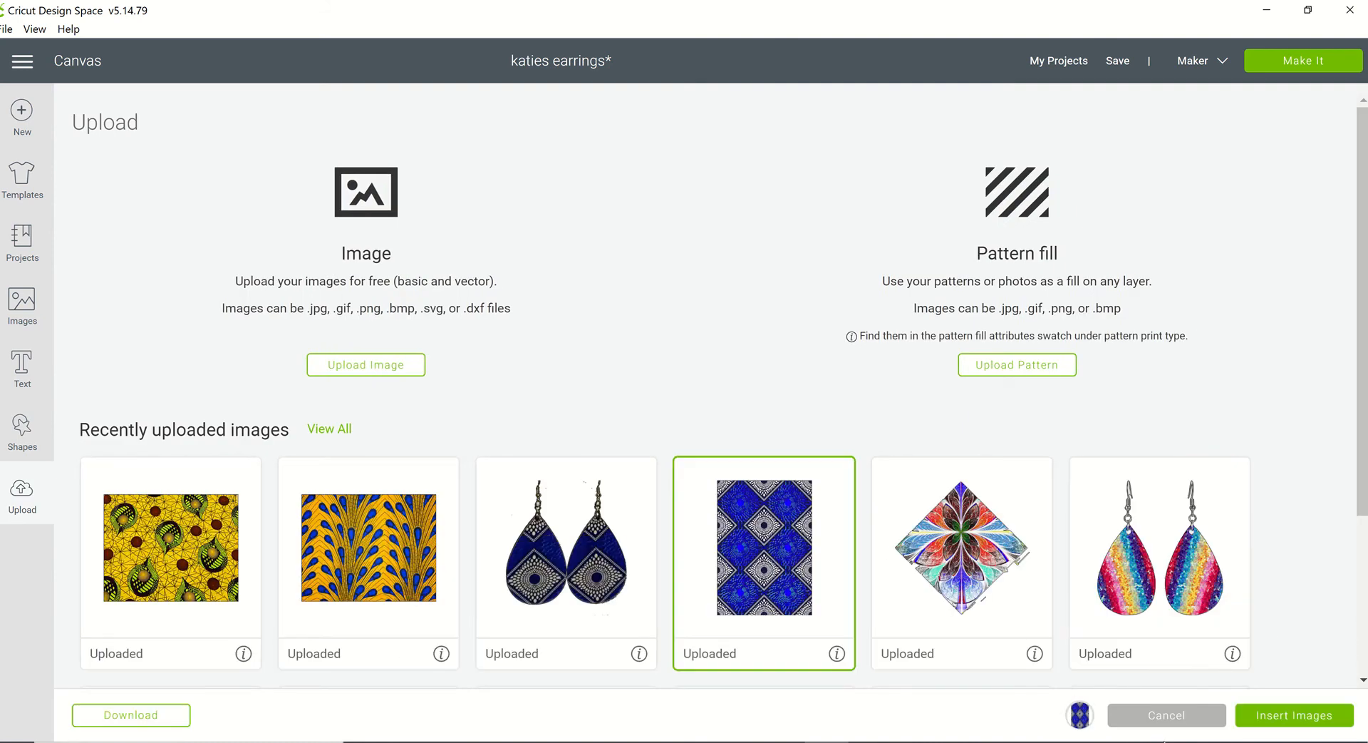
left_click(1251, 710)
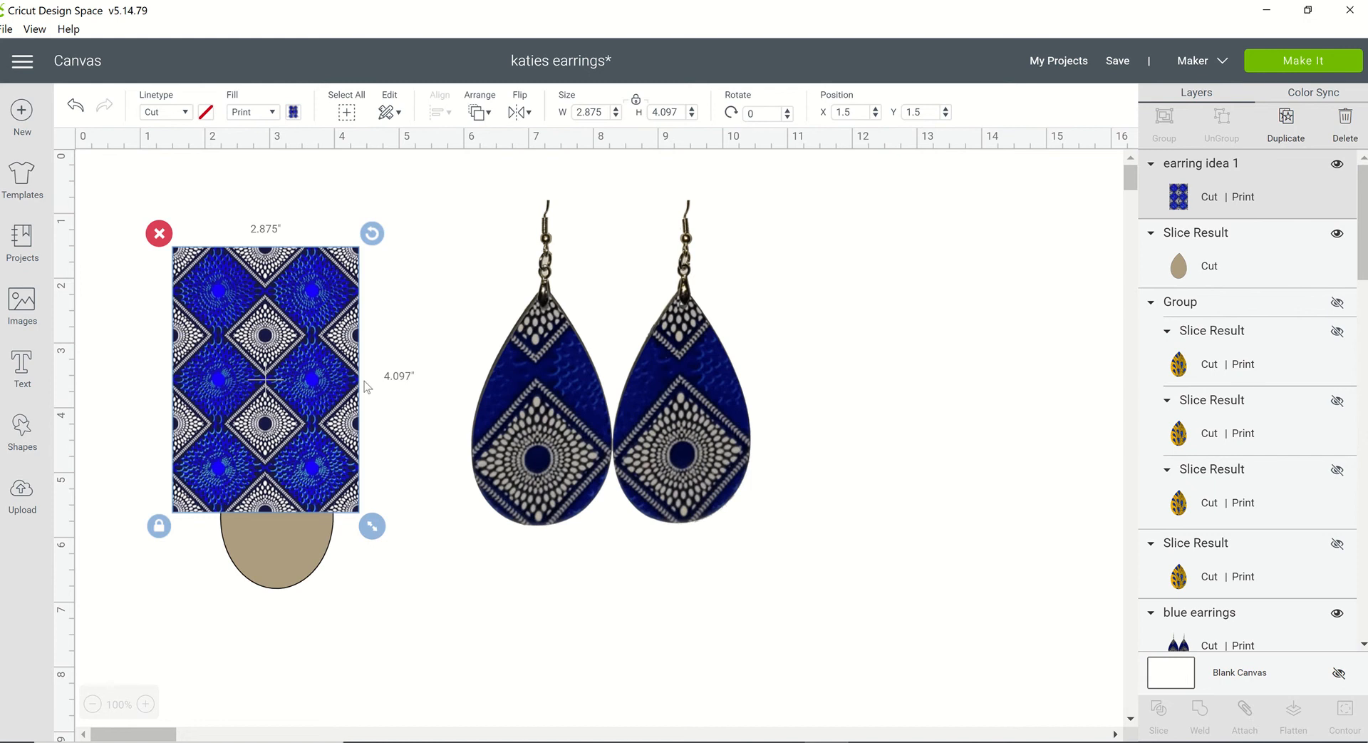
left_click_drag(325, 295, 831, 361)
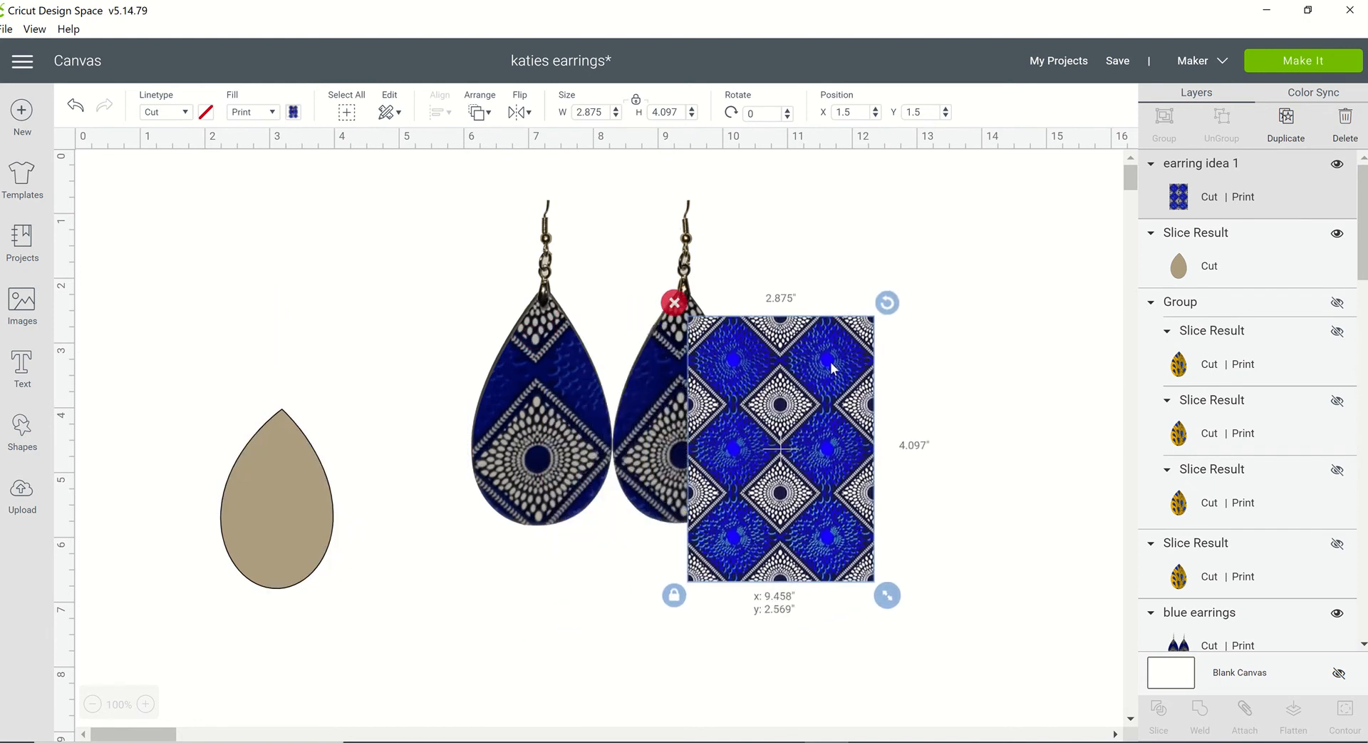
left_click_drag(570, 409, 486, 418)
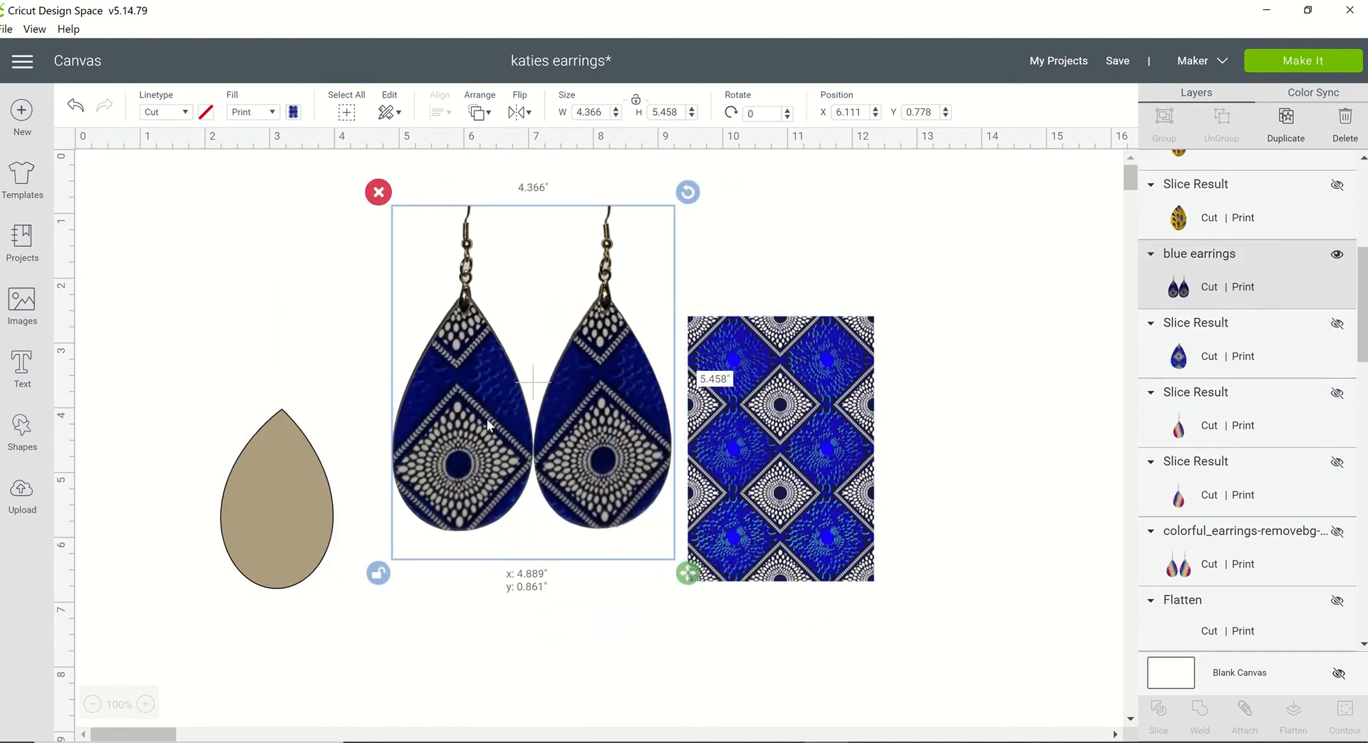
left_click_drag(764, 402, 758, 376)
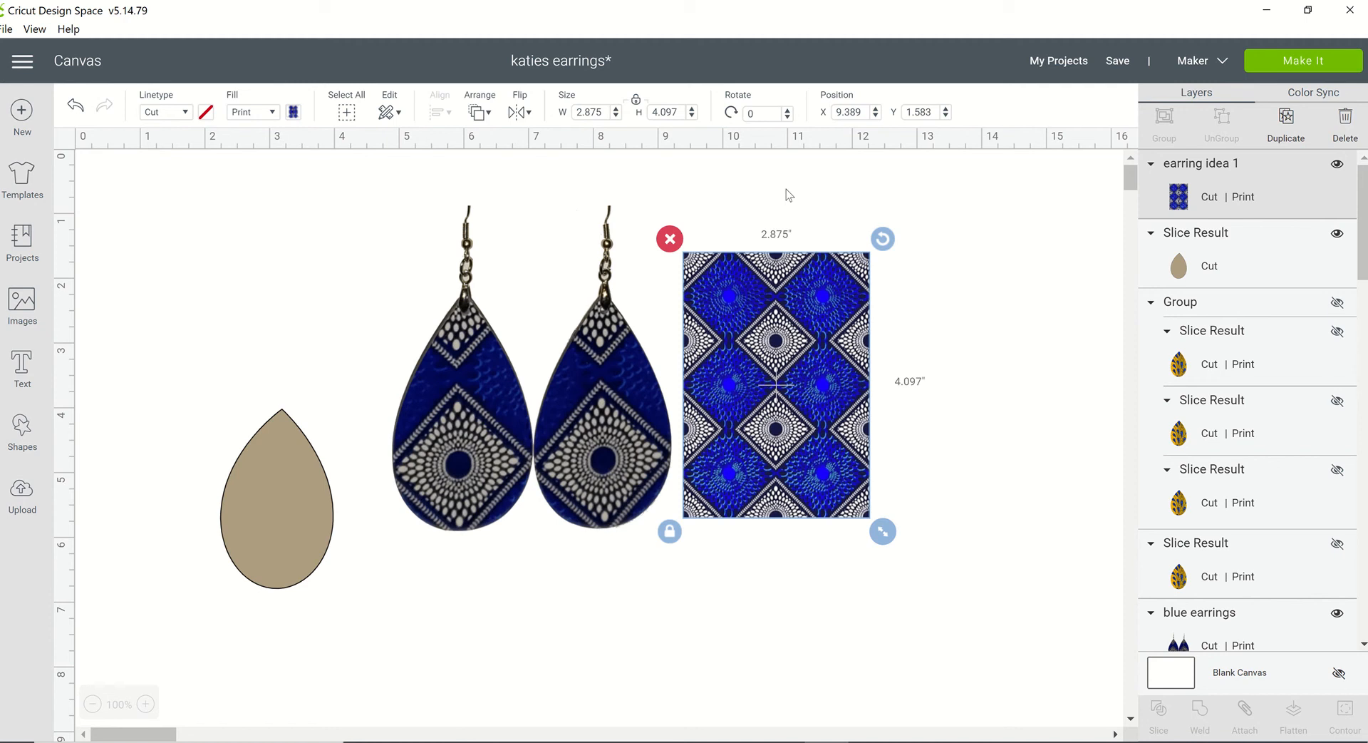
Delete the blue diamond pattern image and hide the blue earrings layer.
left_click(670, 238)
left_click(588, 410)
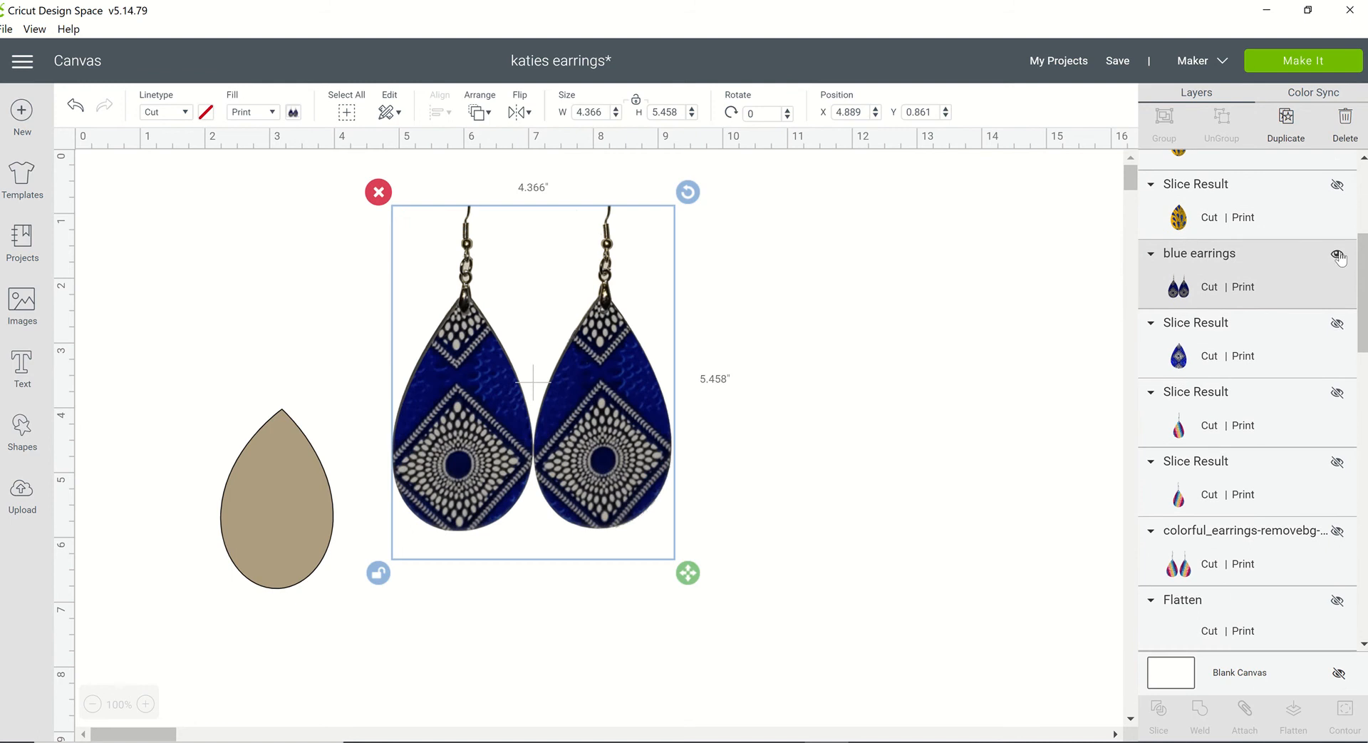
left_click(1338, 256)
Move the tan teardrop up to about 2 inches from the canvas's upper edge and deselect it.
left_click_drag(297, 521, 358, 387)
left_click(485, 406)
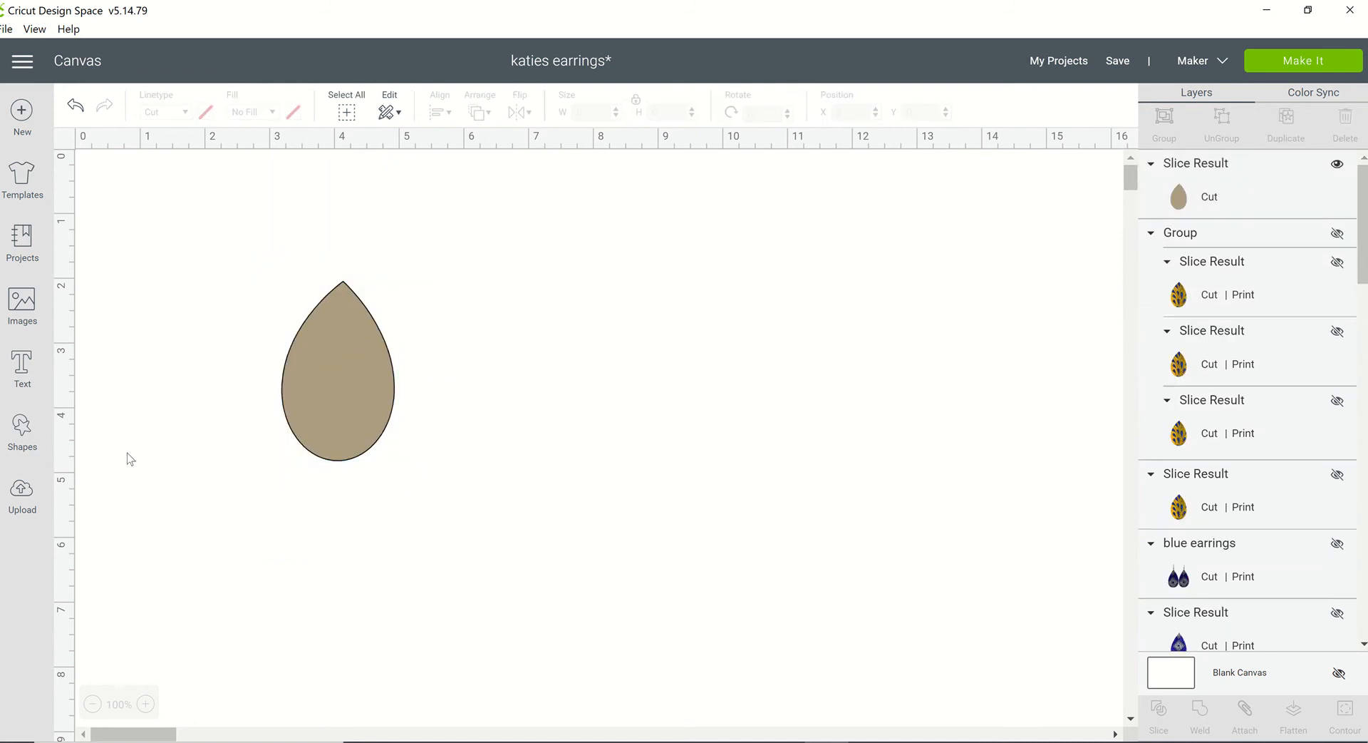
Check the basic shapes, search the image library for "TEARDROP" and look through the results.
left_click(28, 452)
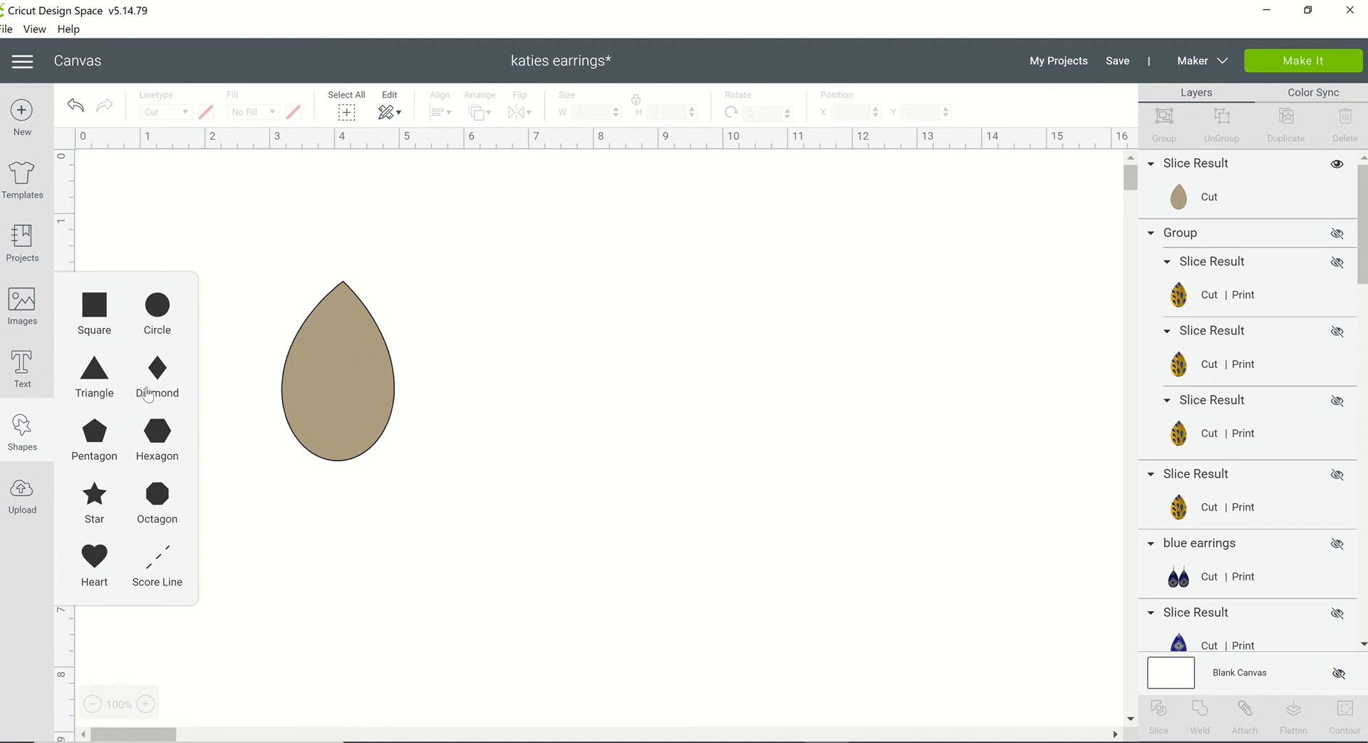
left_click(20, 300)
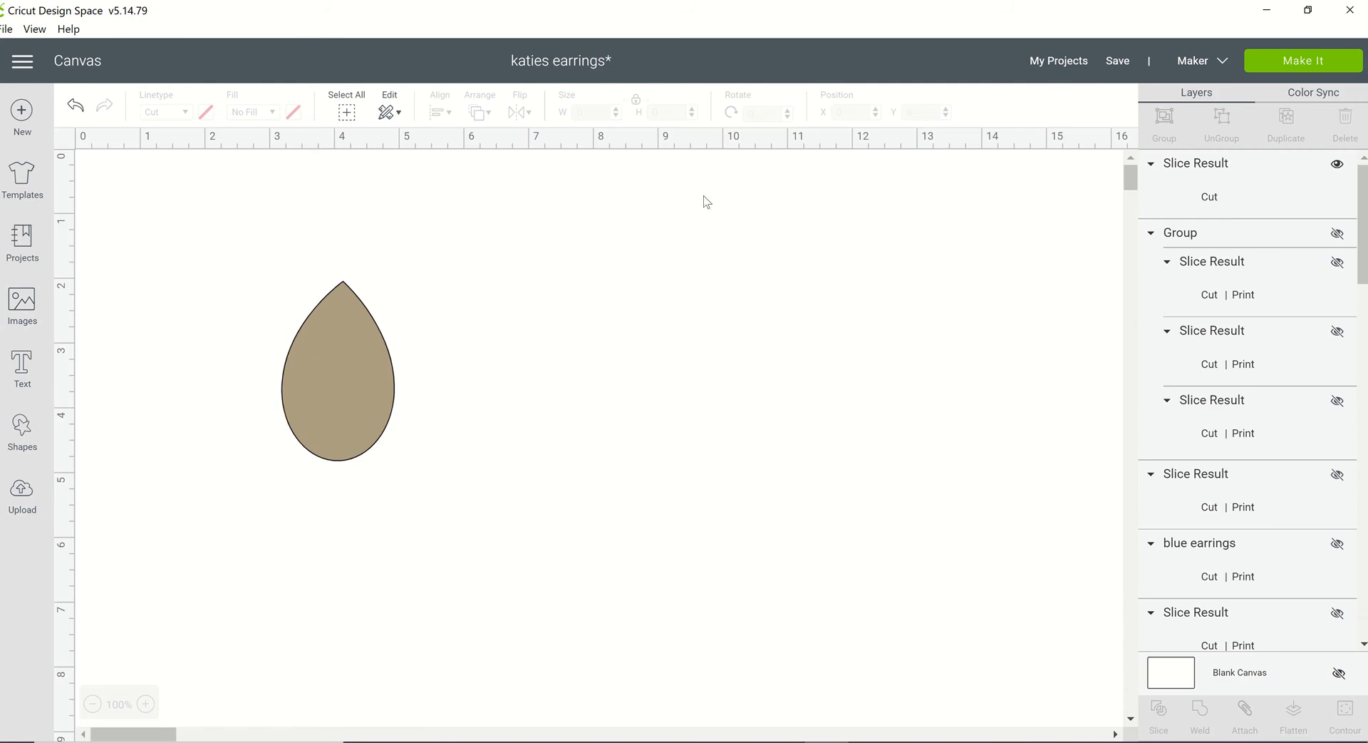
left_click(21, 303)
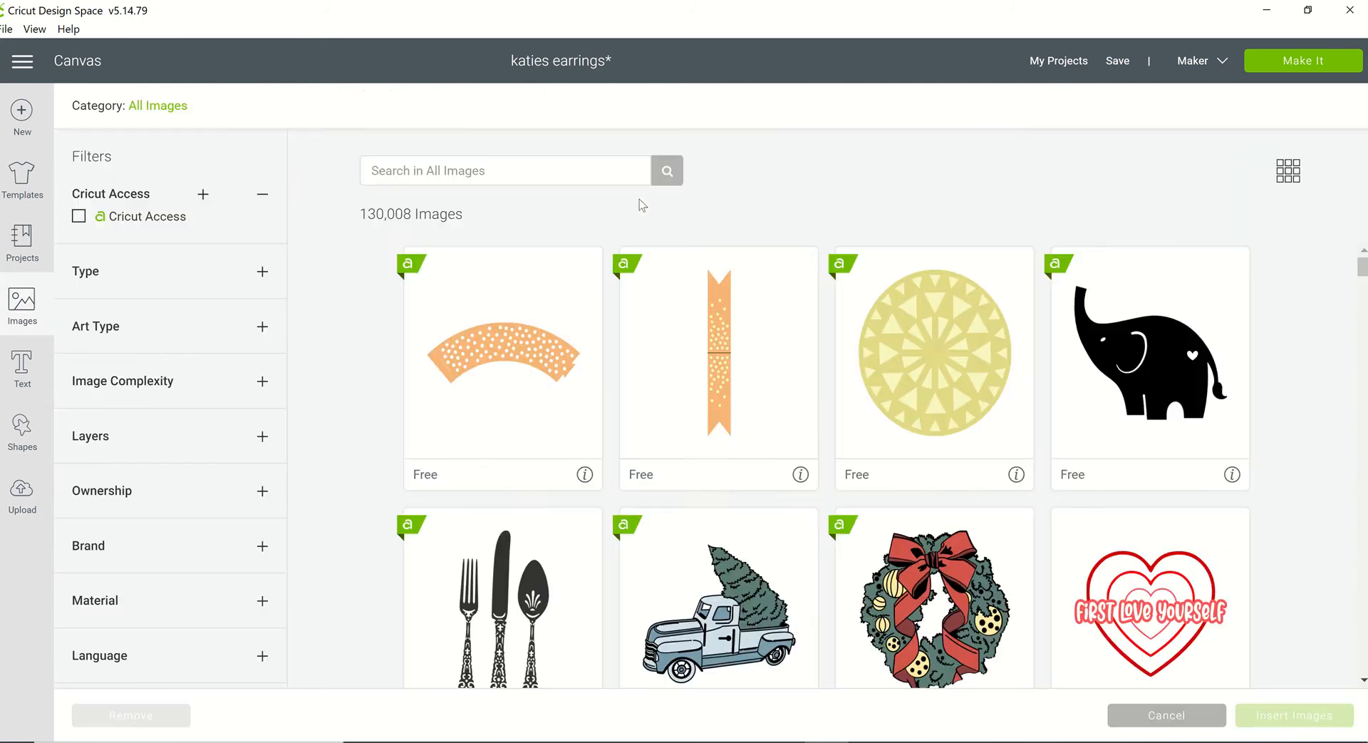
left_click(510, 173)
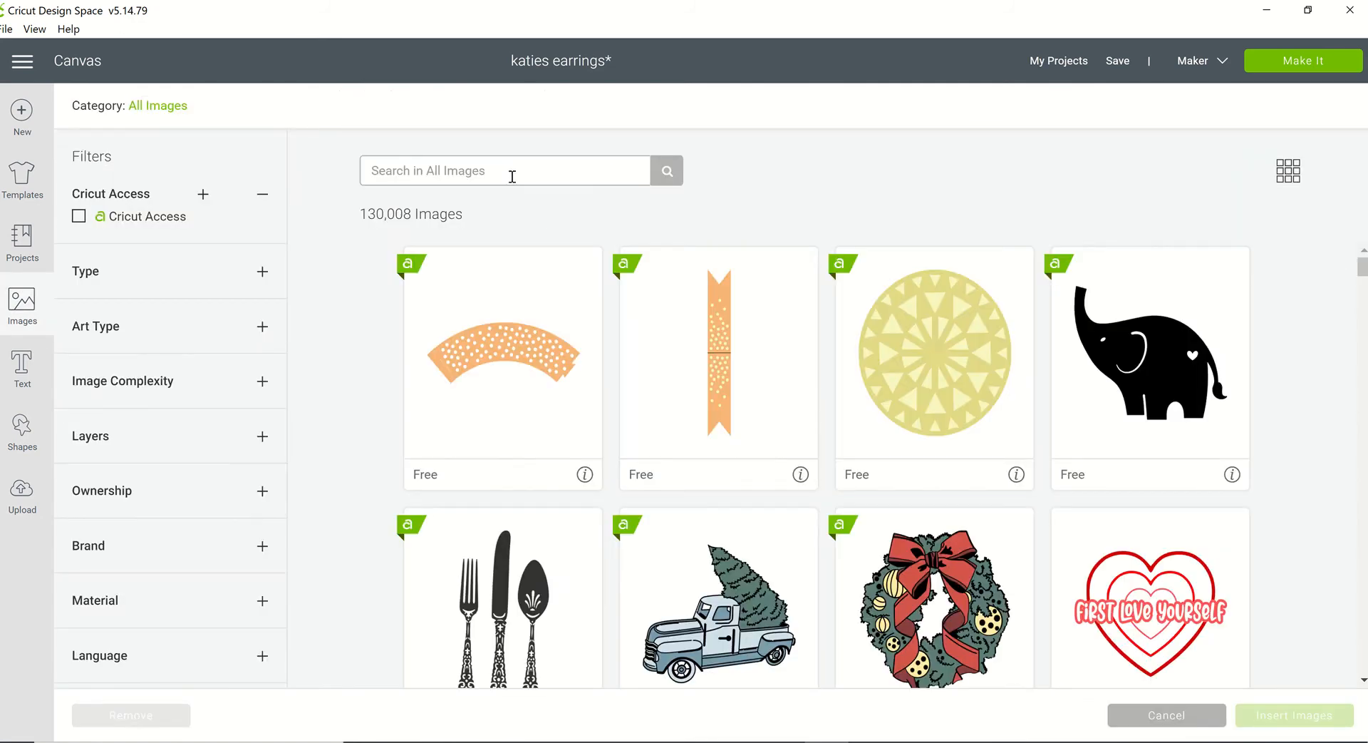
type("TEARDROP")
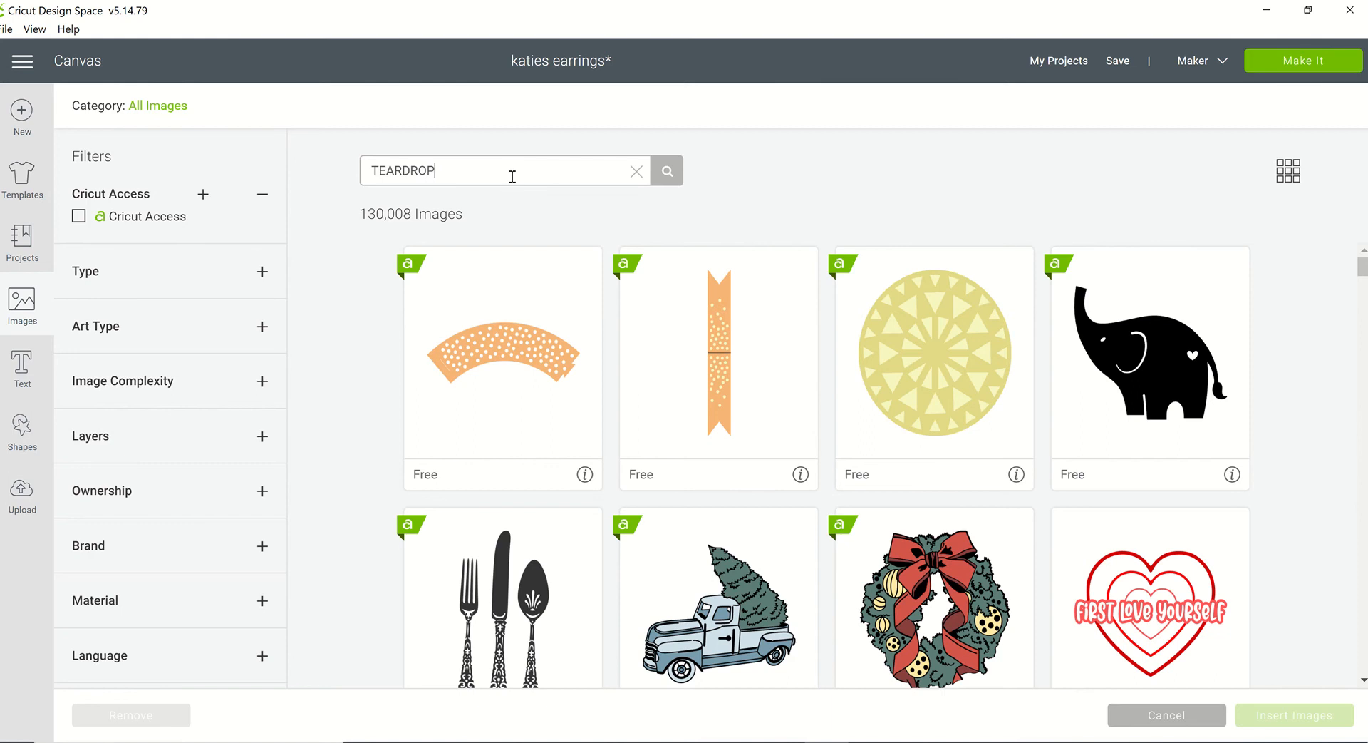
left_click(667, 171)
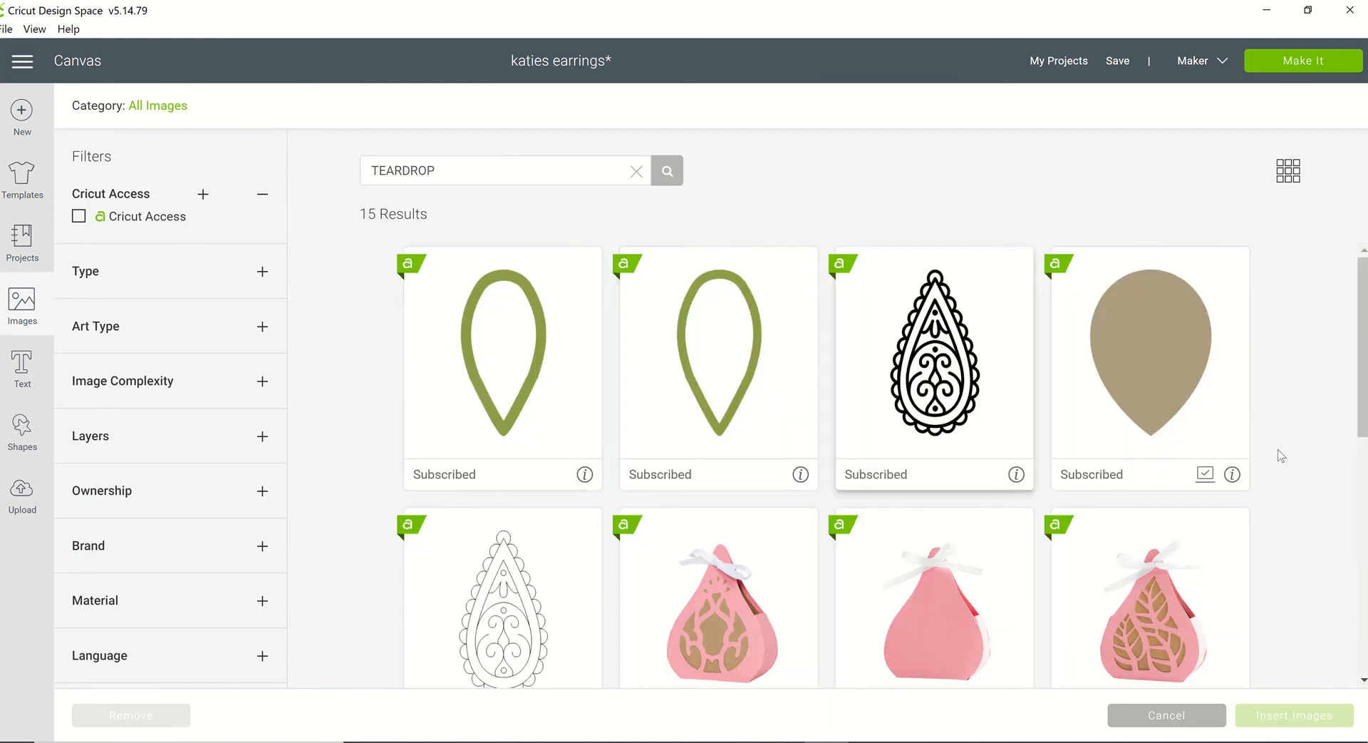
scroll(1092, 528, "down", 5)
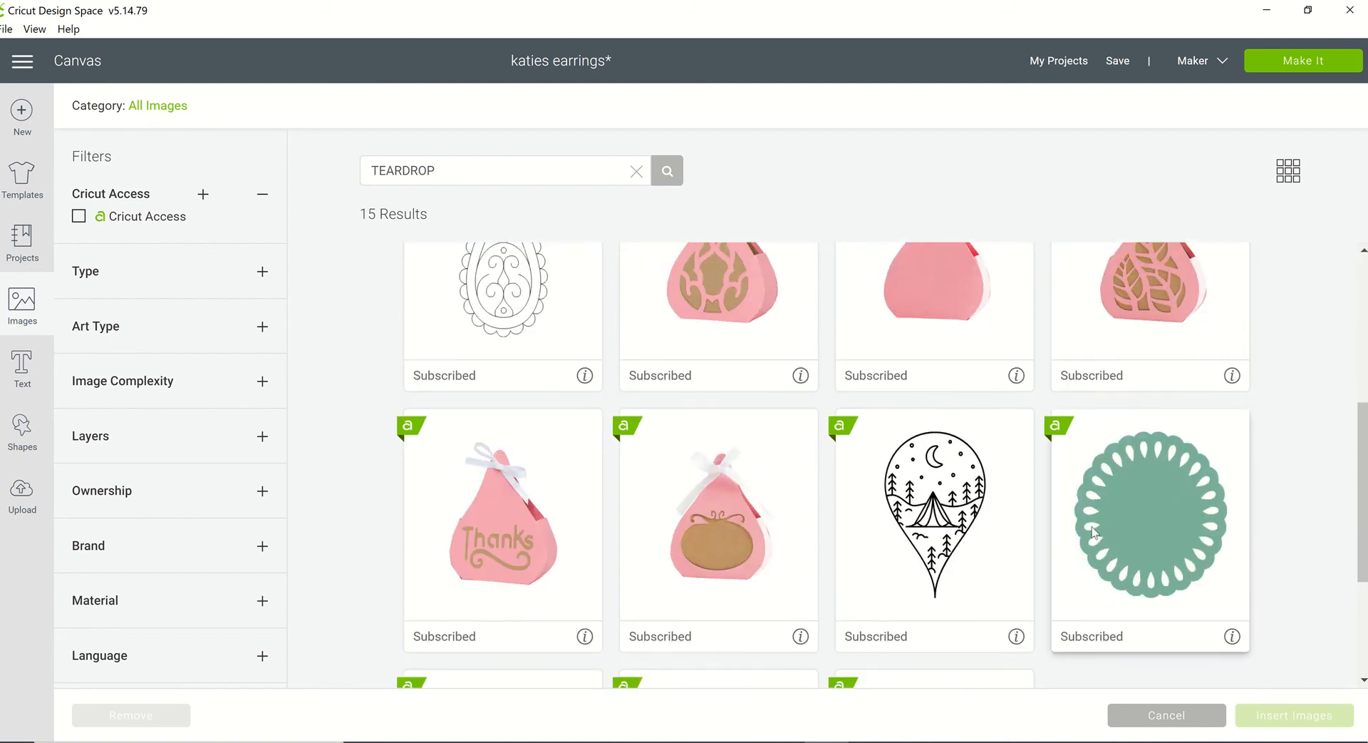
scroll(1092, 524, "down", 2)
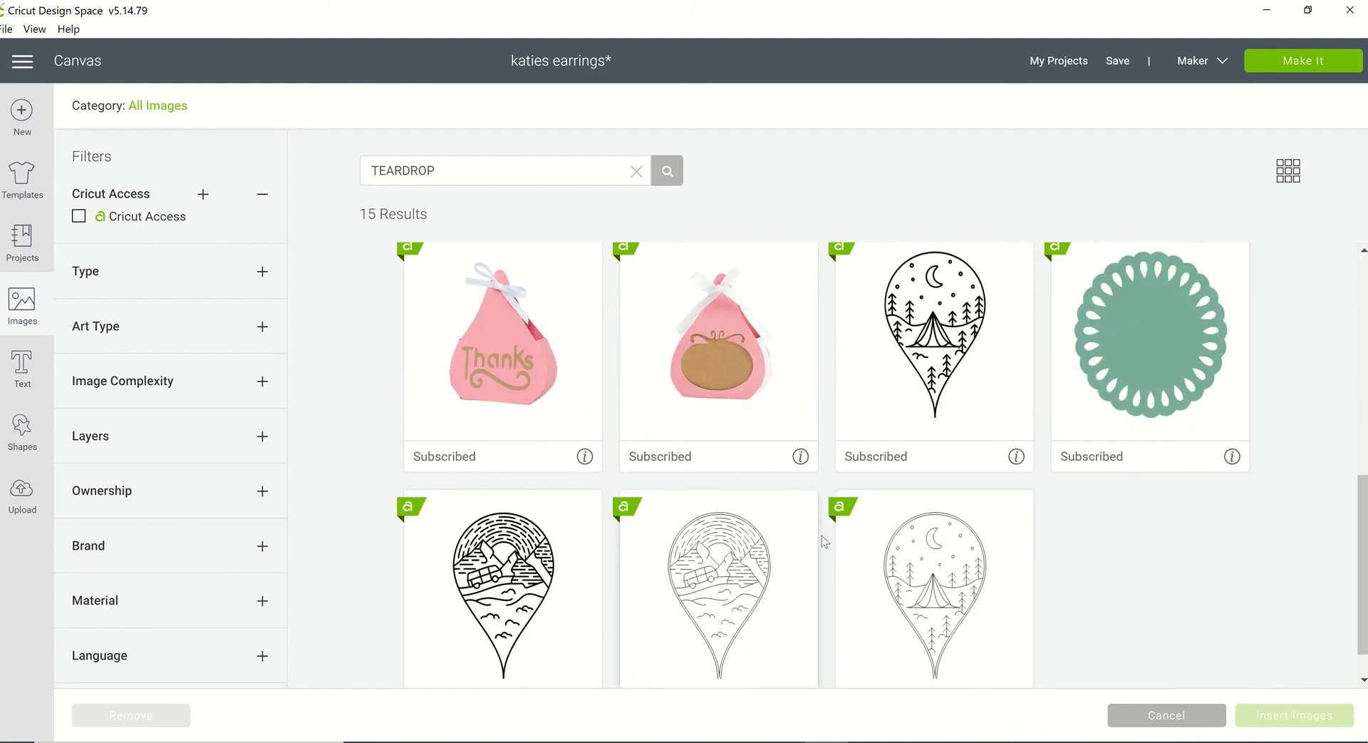
scroll(825, 527, "up", 8)
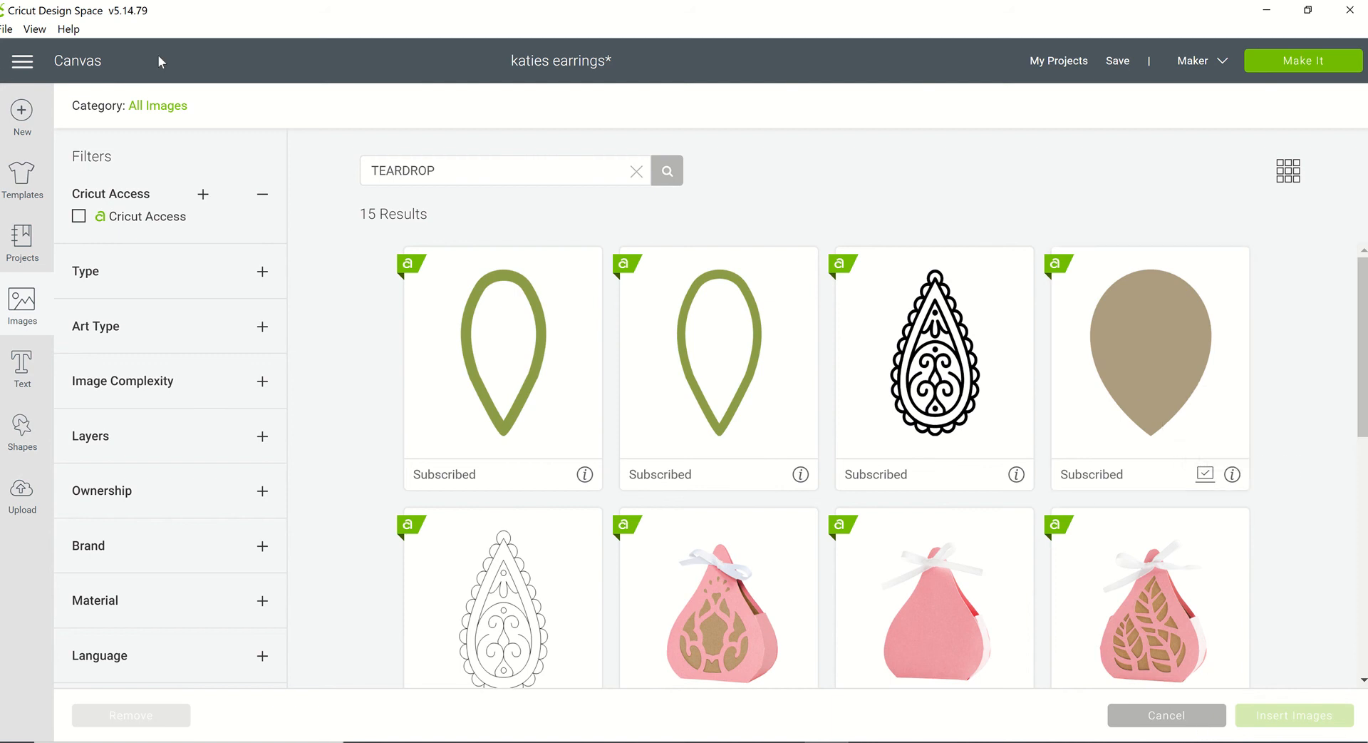
Search the image library for "SHAPES" in place of the teardrop search.
left_click_drag(566, 171, 360, 135)
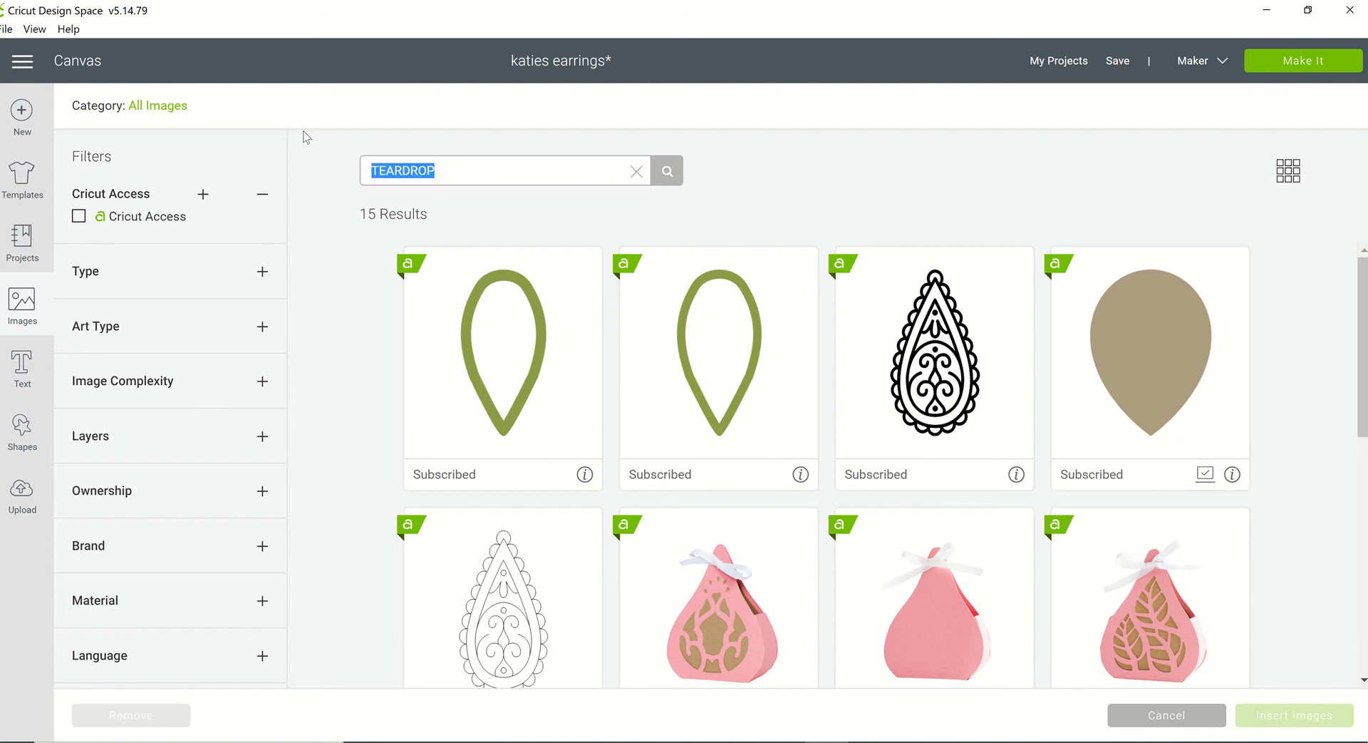
type("SHAP")
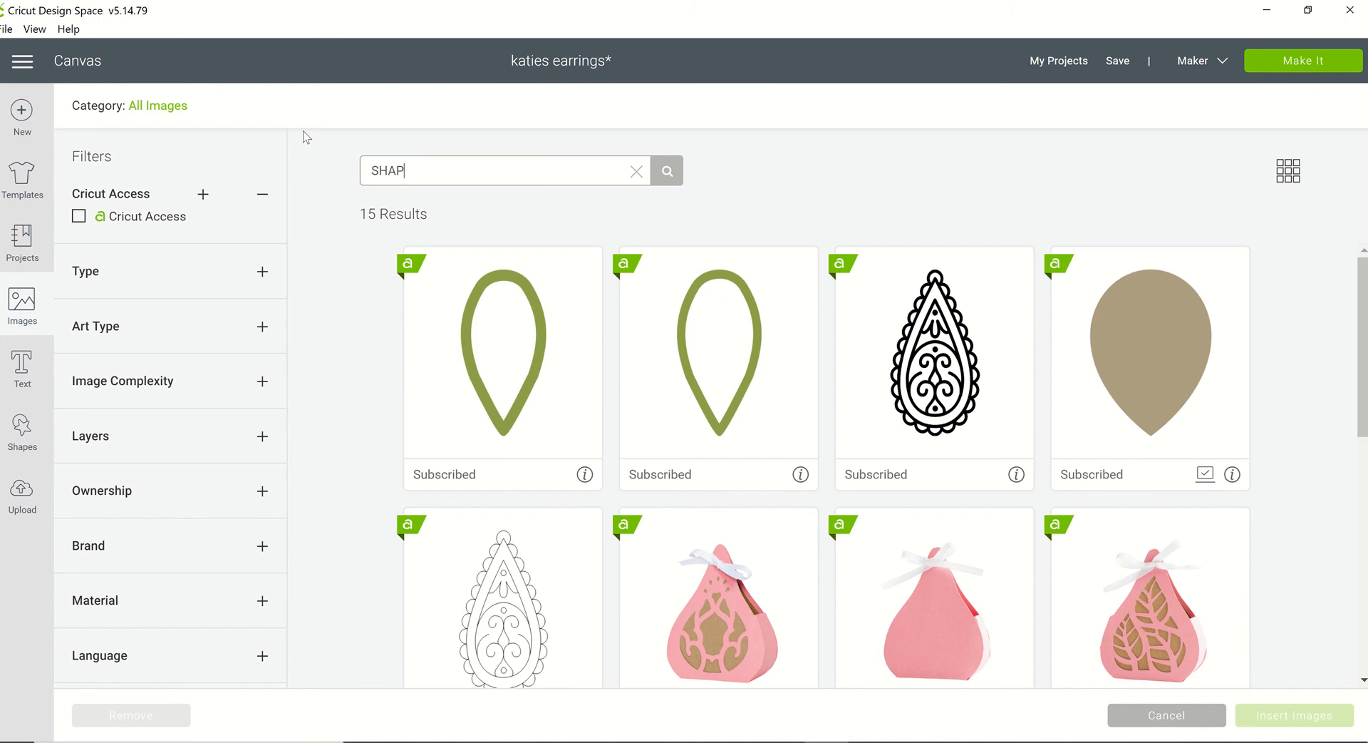
type("ES")
left_click(667, 174)
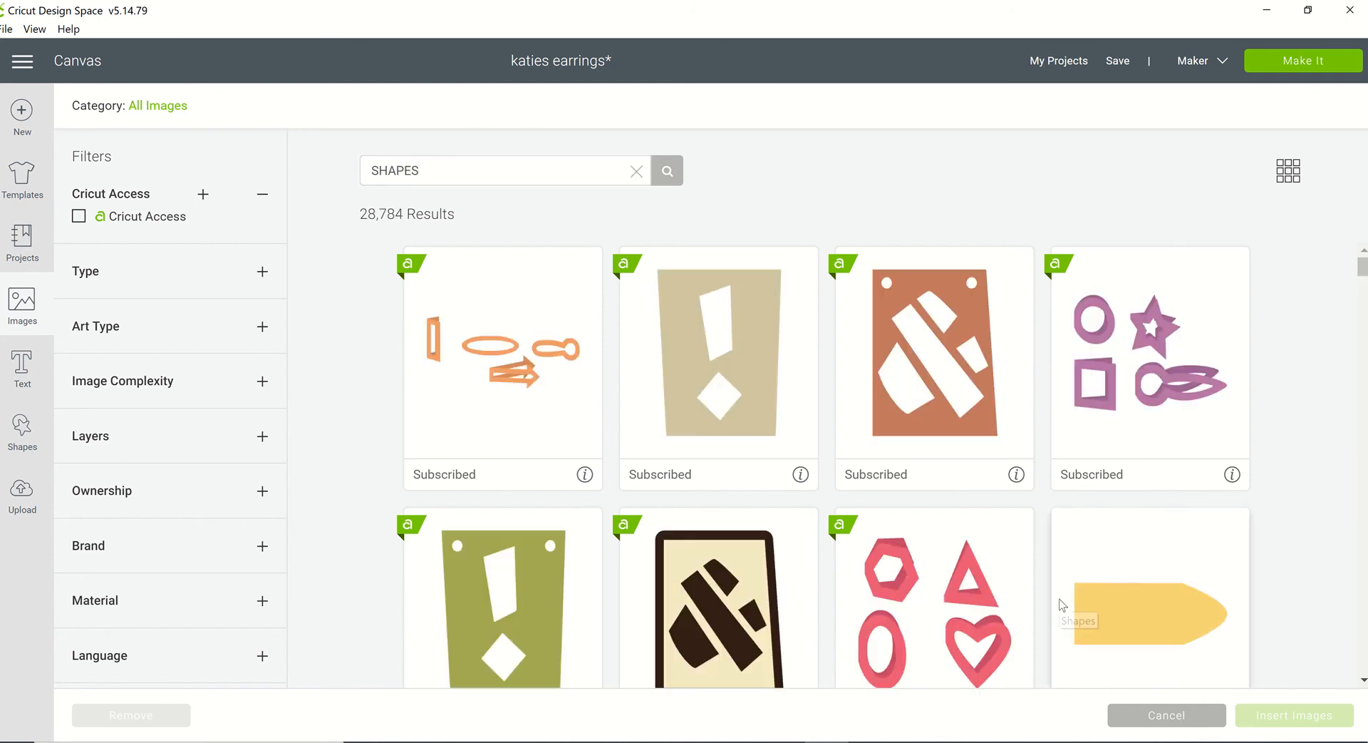
Look through the "SHAPES" image results for base shapes suitable for earrings.
scroll(1060, 619, "down", 5)
scroll(1069, 601, "down", 8)
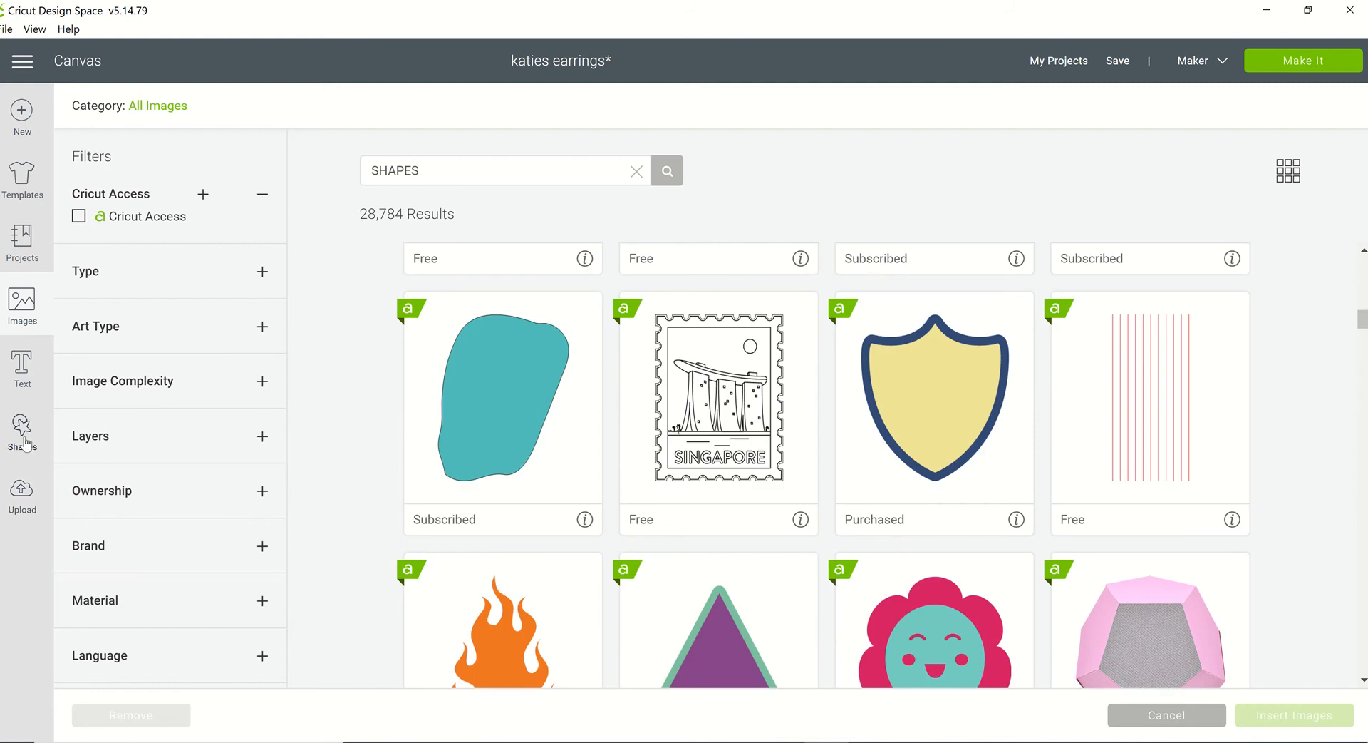
scroll(857, 469, "down", 15)
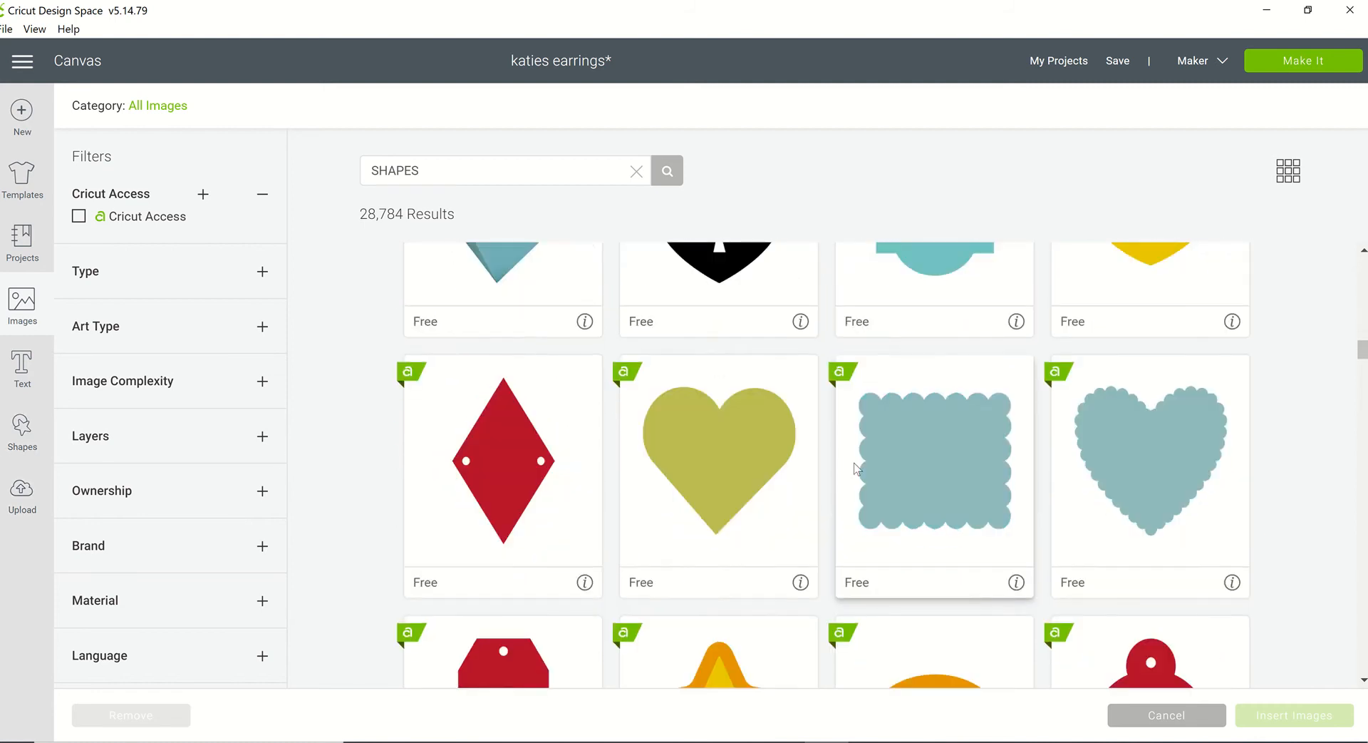
scroll(855, 463, "down", 10)
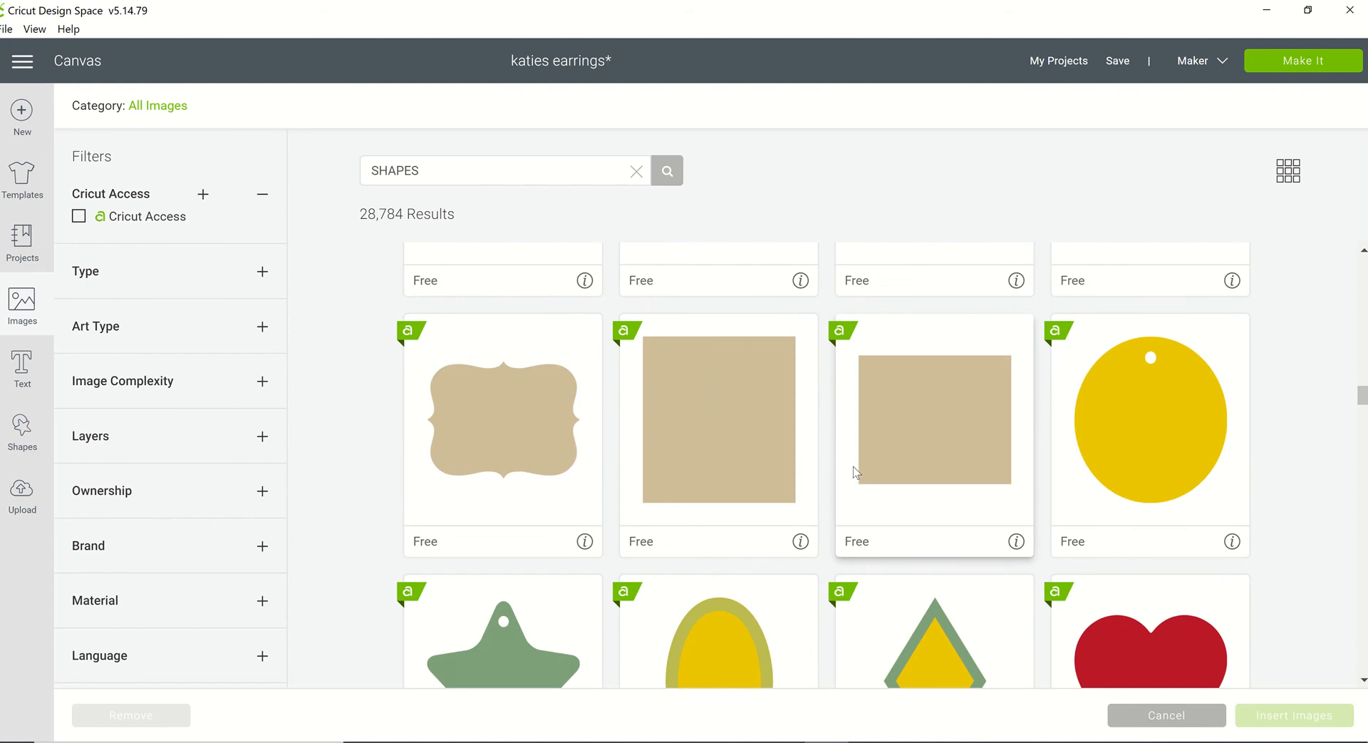
scroll(854, 472, "down", 9)
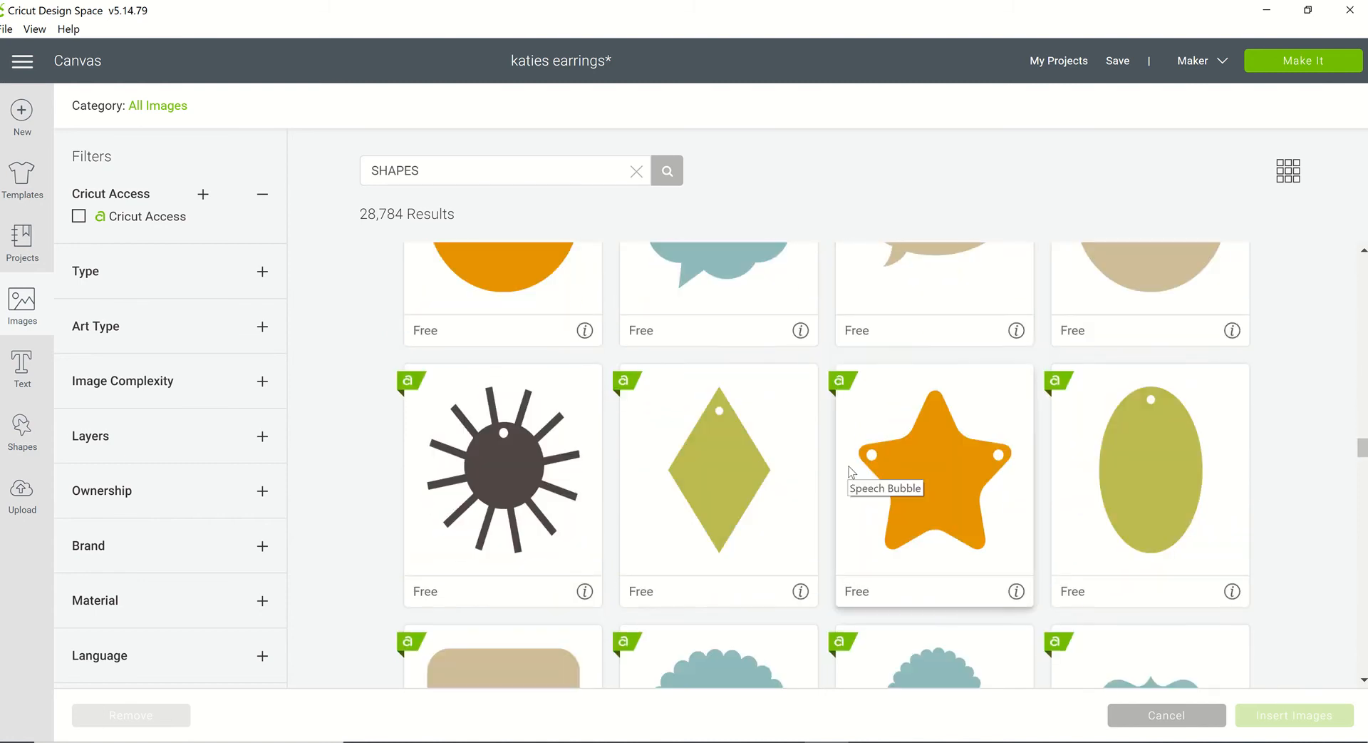
scroll(851, 471, "down", 7)
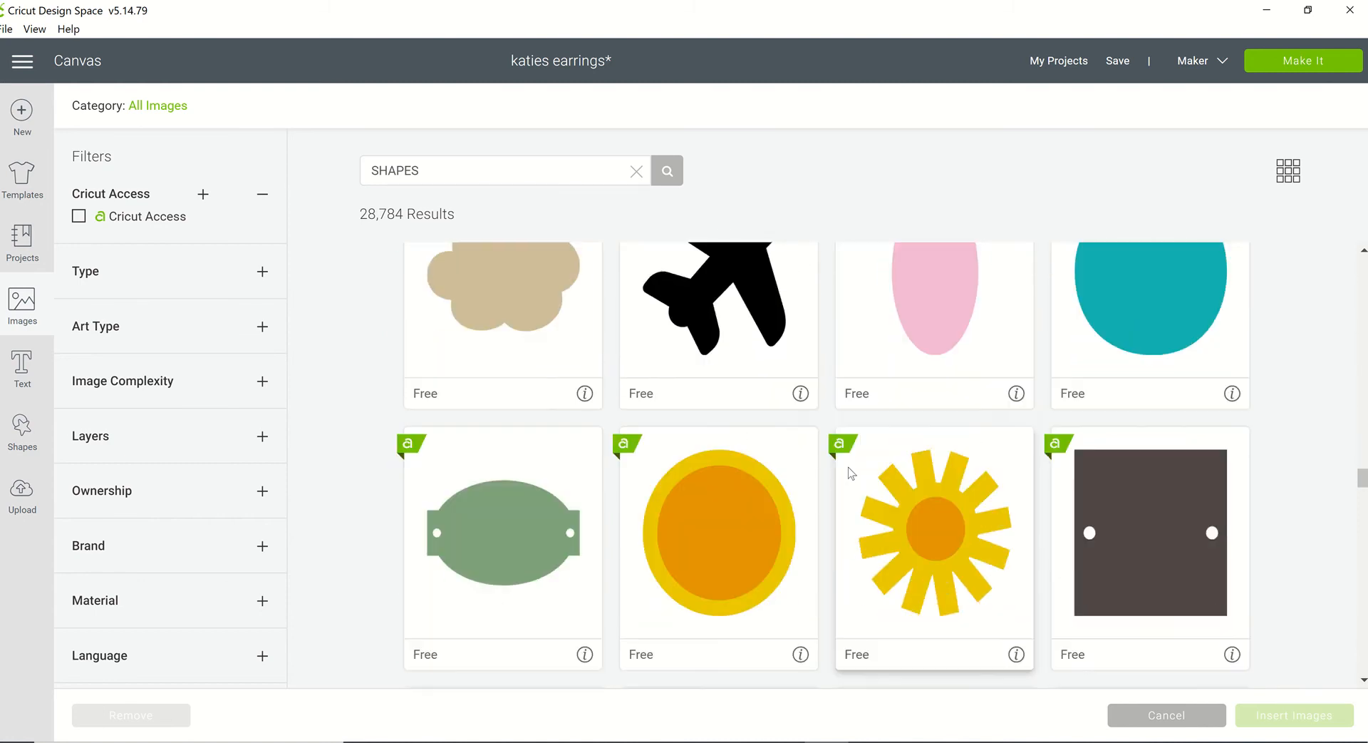
scroll(849, 467, "down", 8)
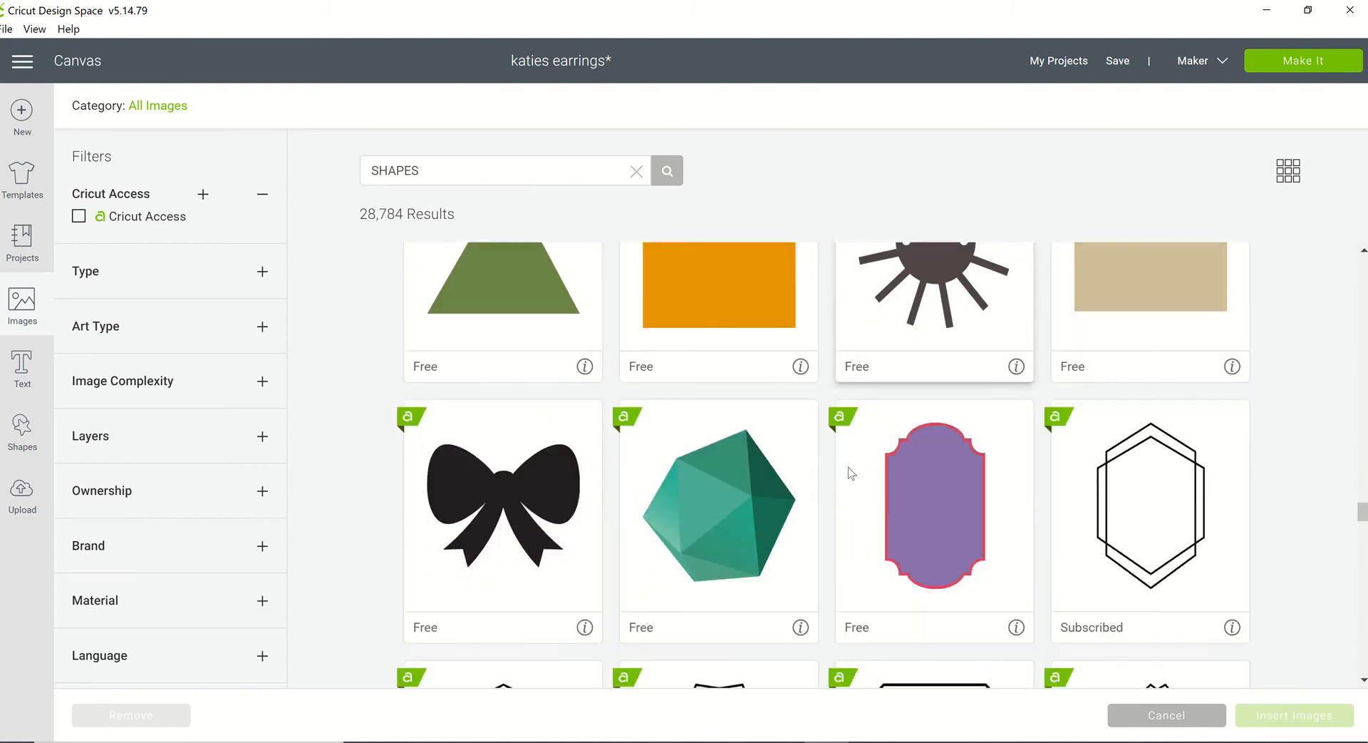
scroll(850, 473, "down", 12)
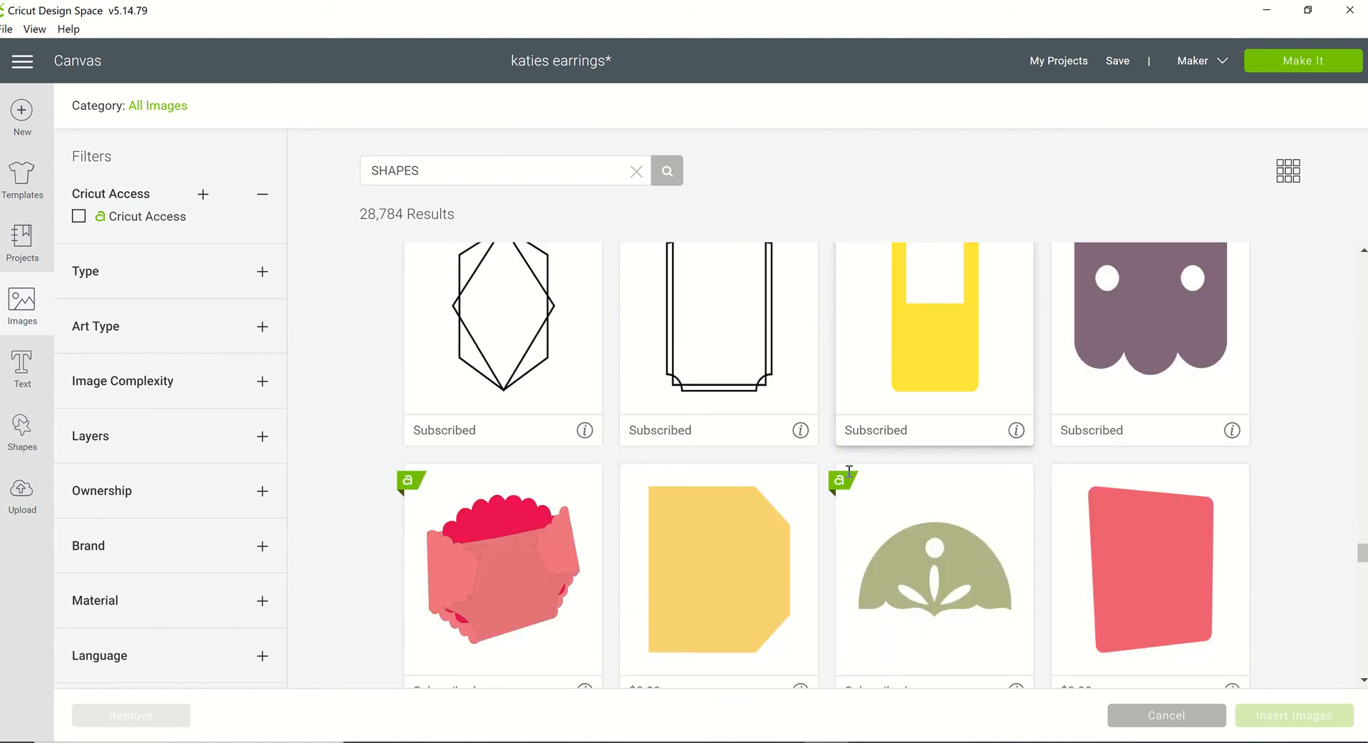
scroll(851, 476, "down", 4)
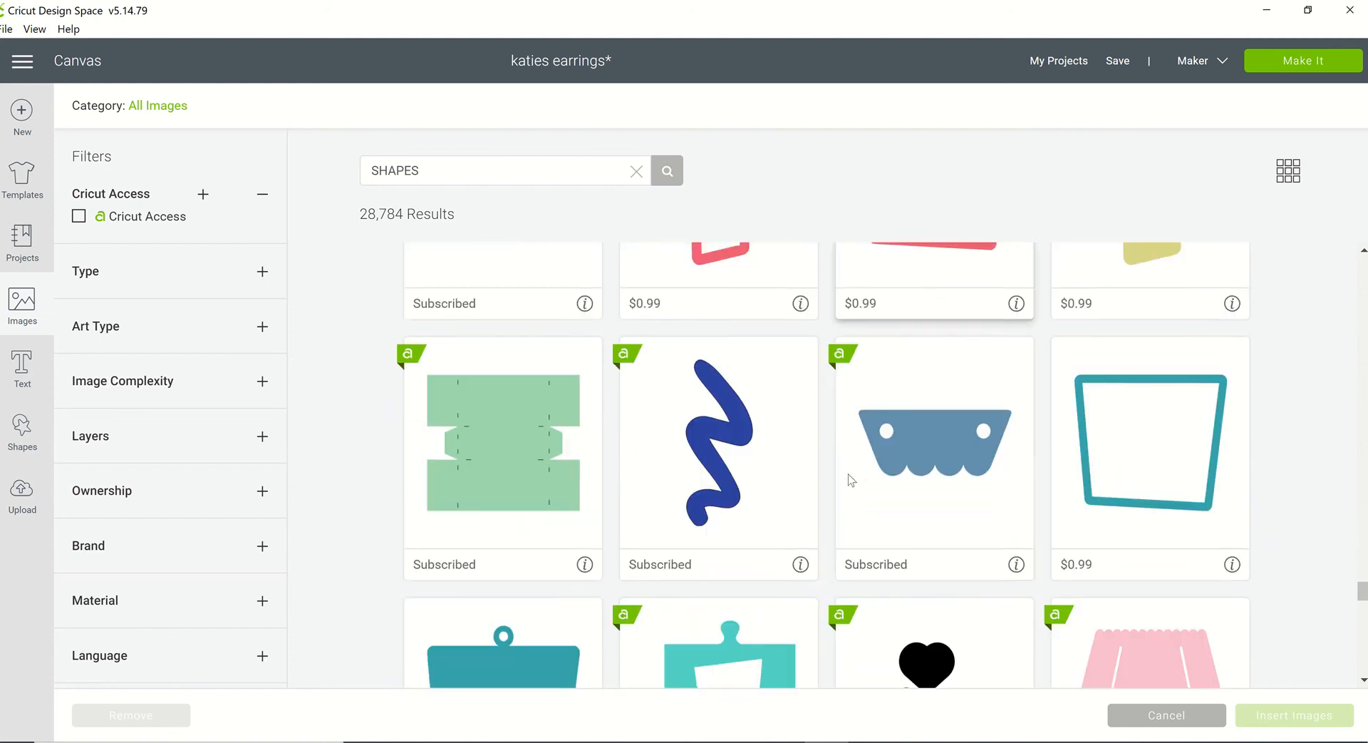
scroll(849, 474, "down", 6)
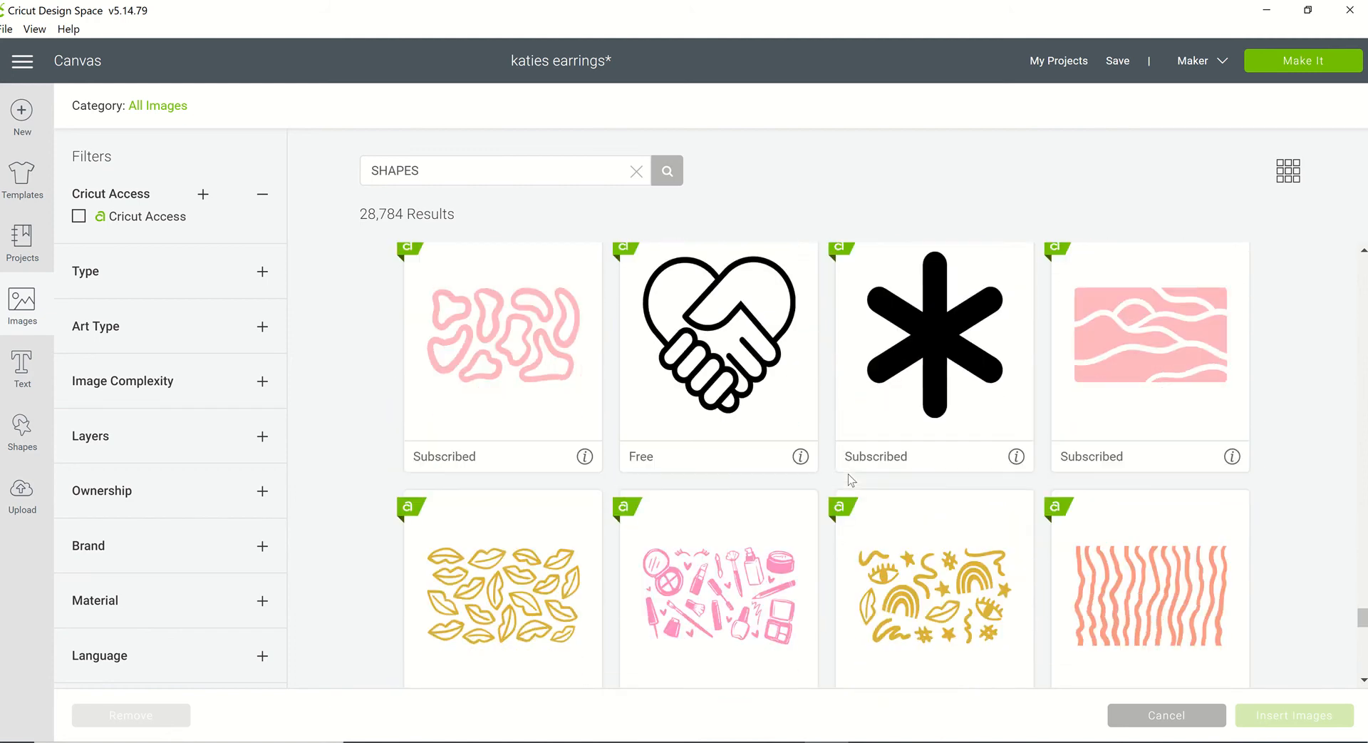
scroll(849, 476, "down", 10)
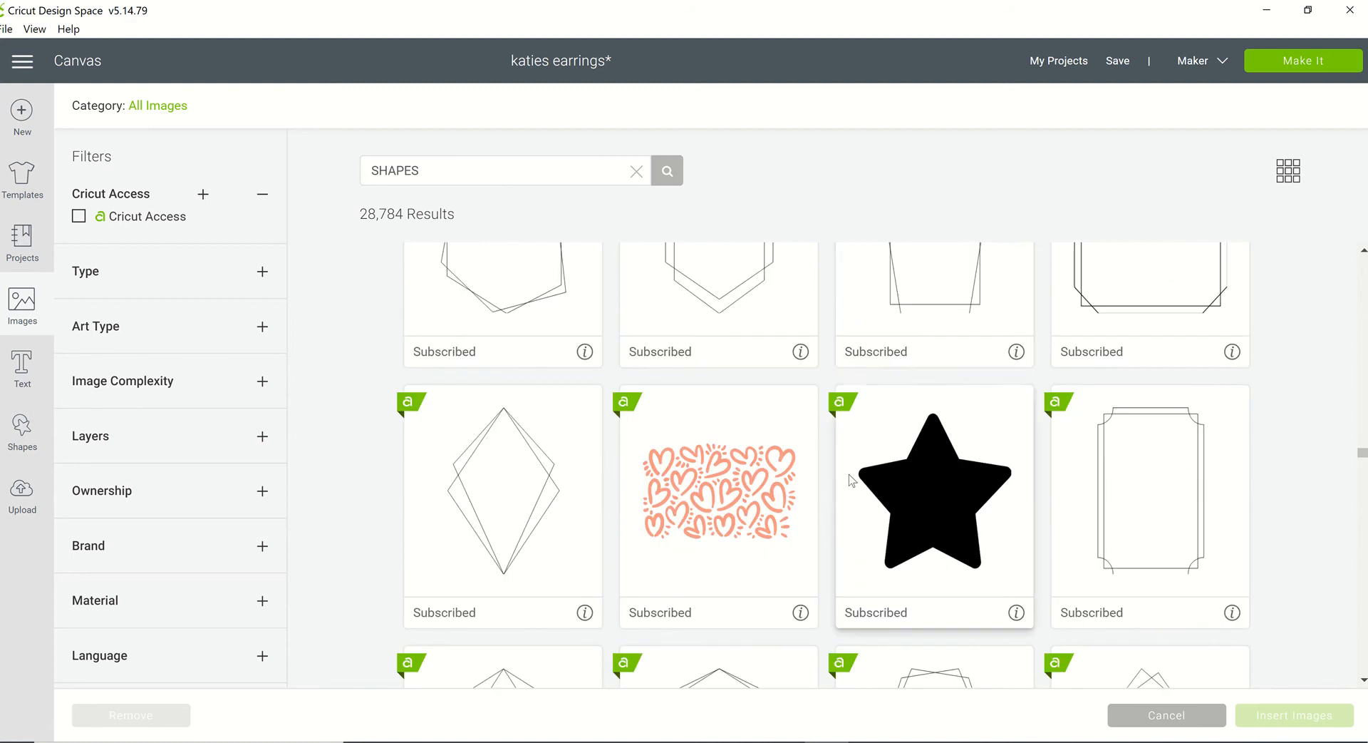
scroll(849, 474, "down", 3)
scroll(849, 476, "down", 7)
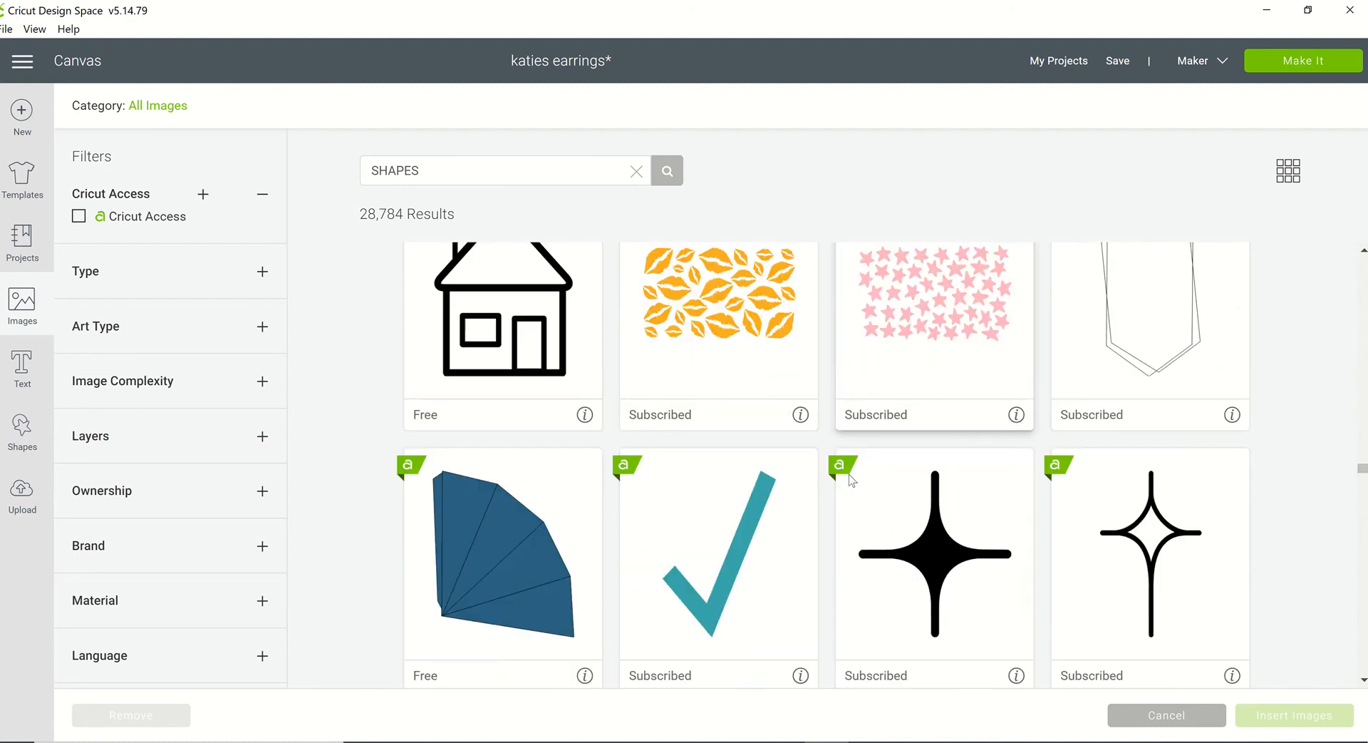
Browse further down the "SHAPES" results, leave the image library without inserting anything, and check the tan teardrop on the canvas.
scroll(848, 476, "down", 8)
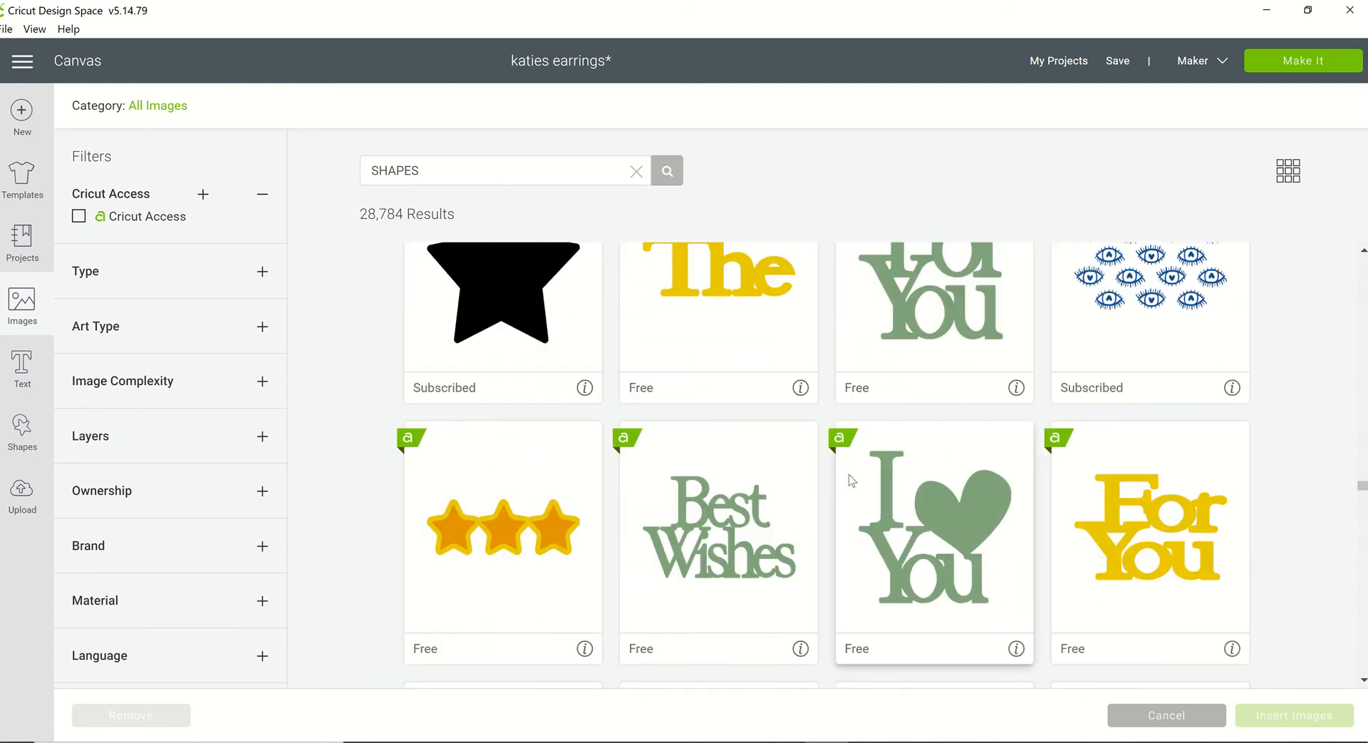
scroll(849, 476, "down", 4)
scroll(850, 476, "down", 10)
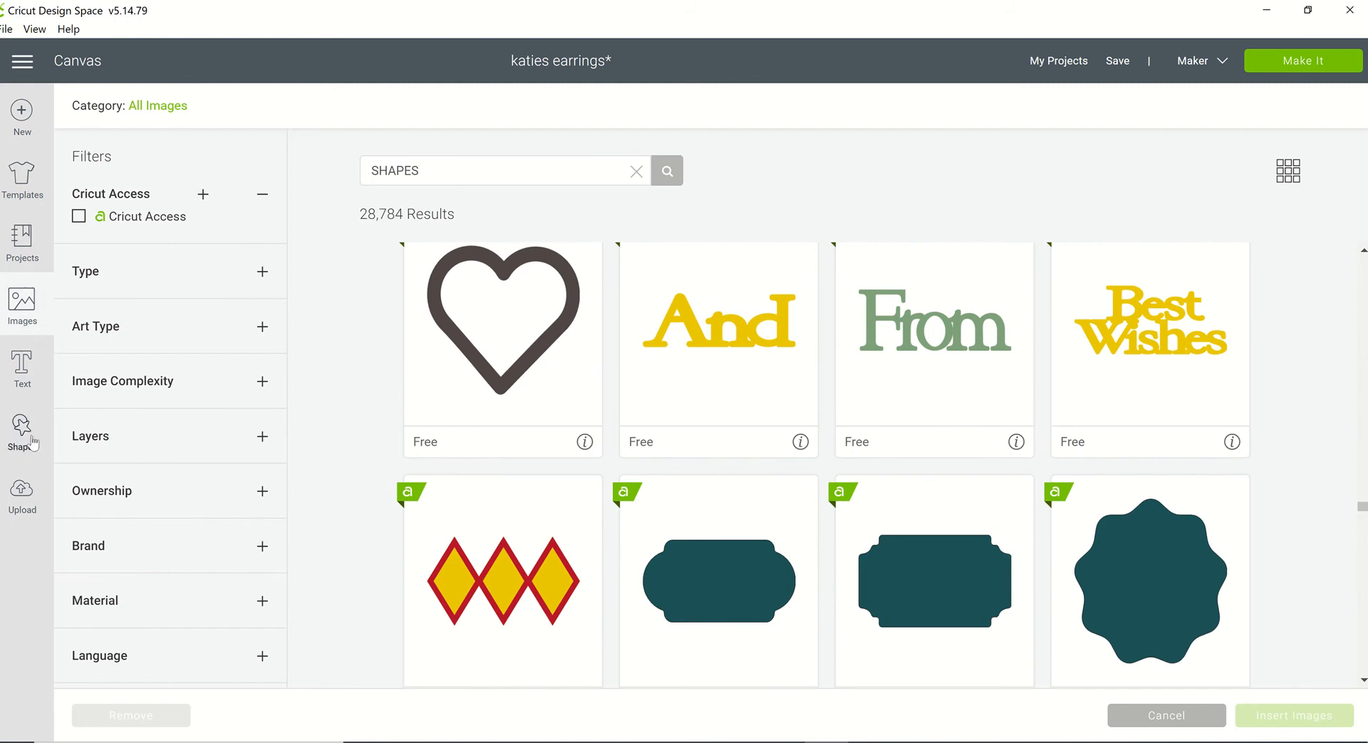
left_click(1166, 715)
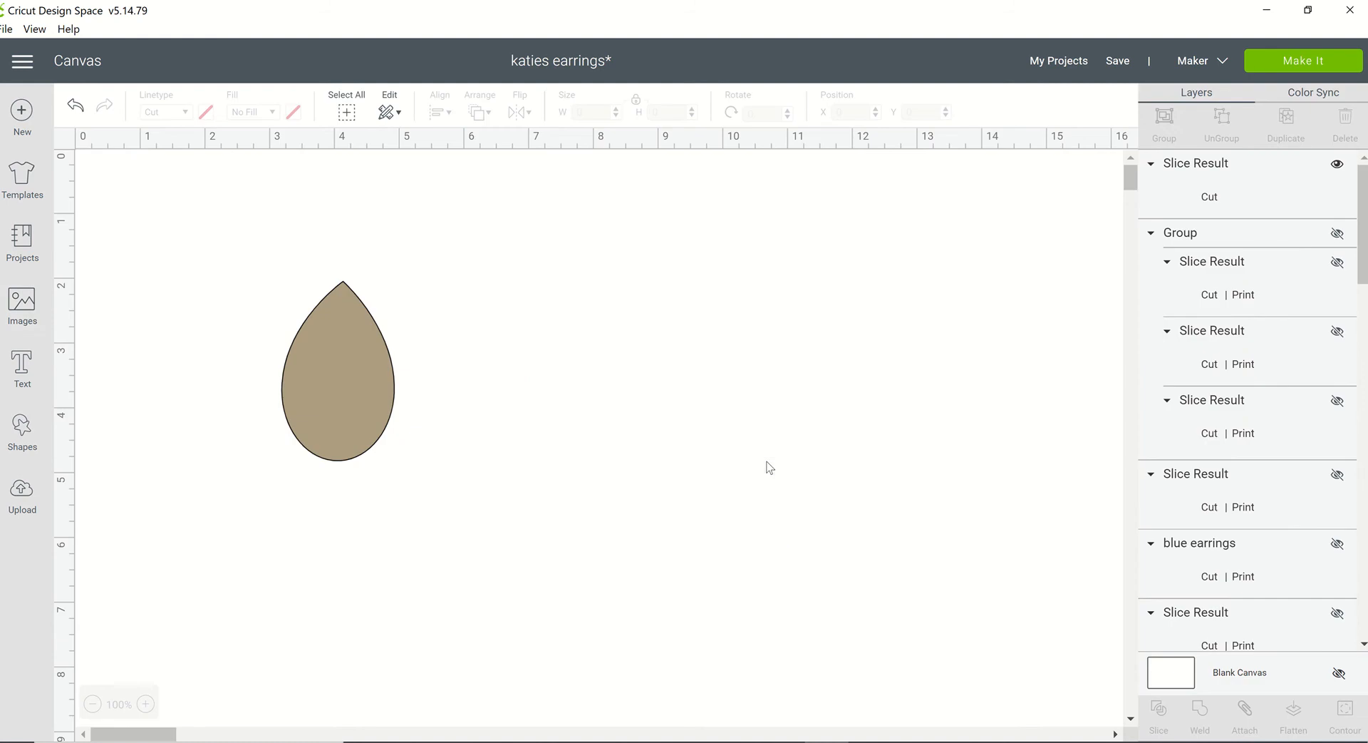
left_click(362, 386)
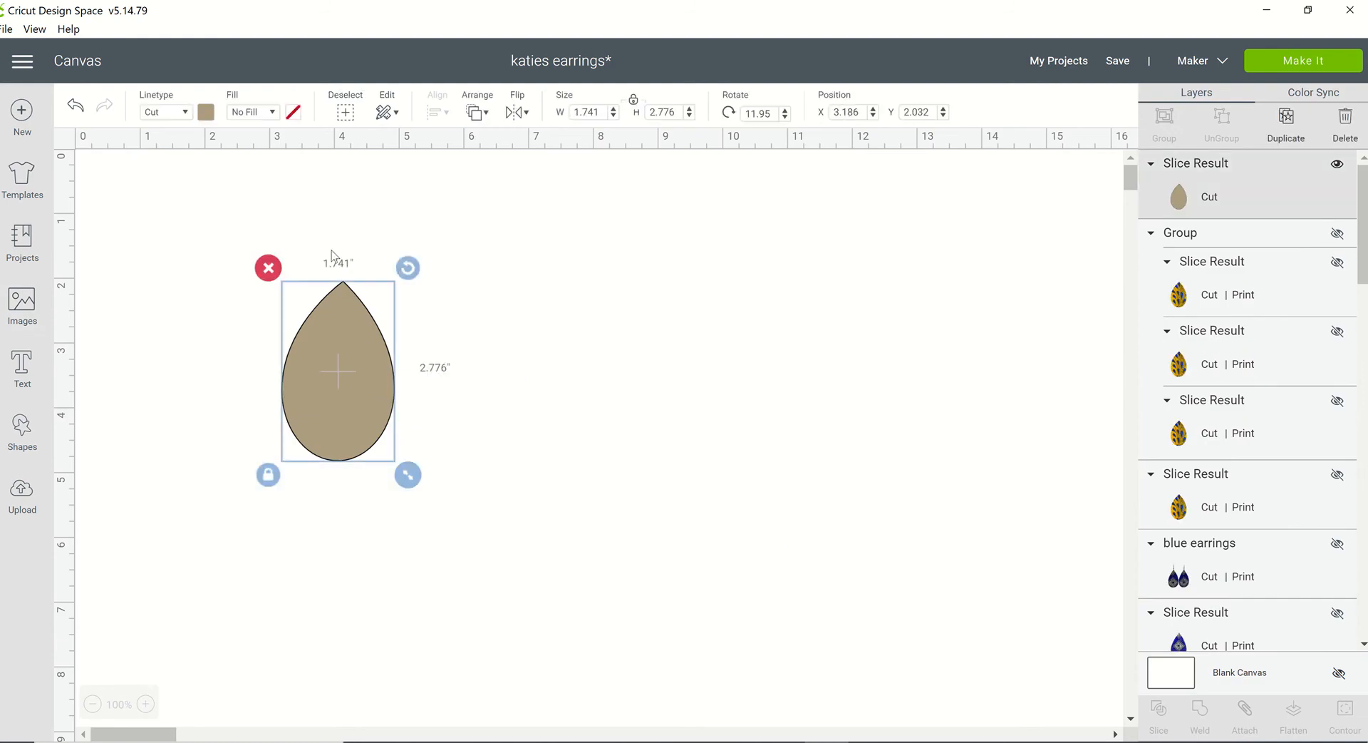
left_click(585, 383)
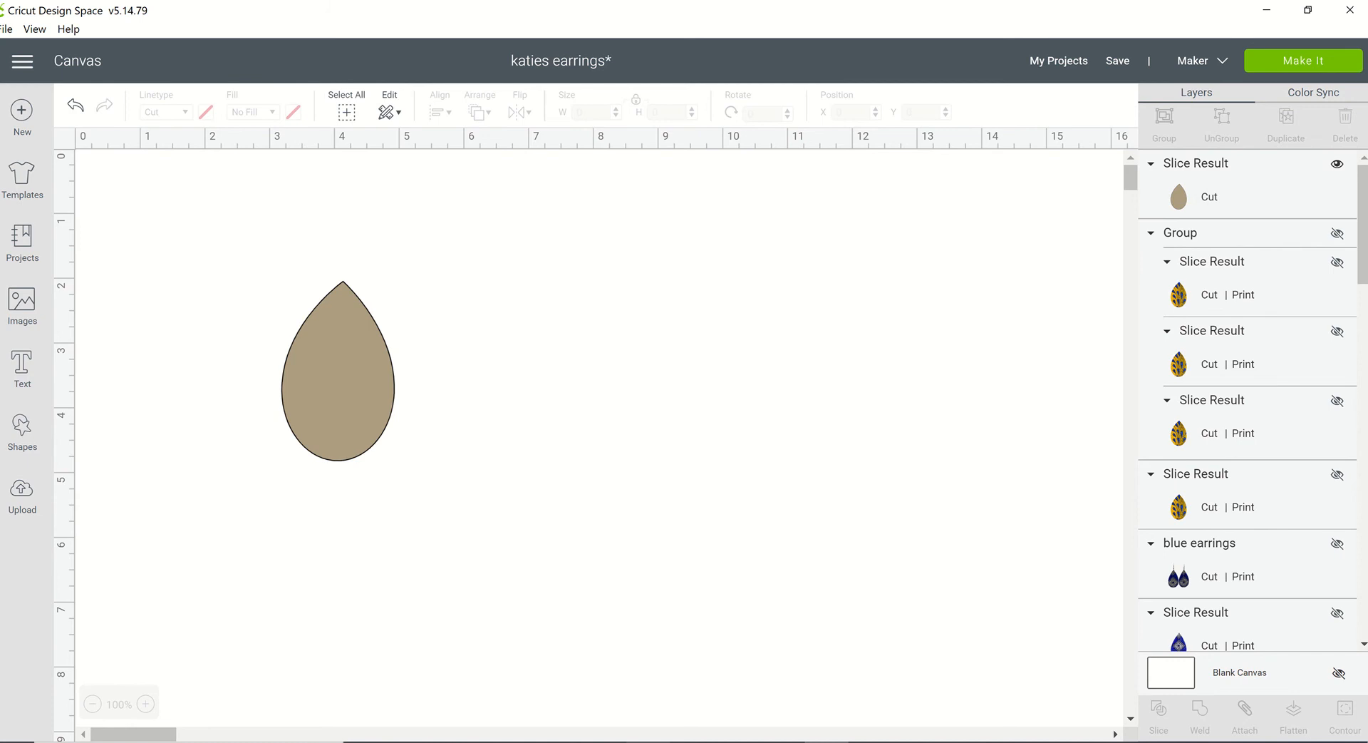
Switch to the Chrome window with the "beautiful african print fabric" image results and open the red wax print fabric image.
mouse_move(782, 741)
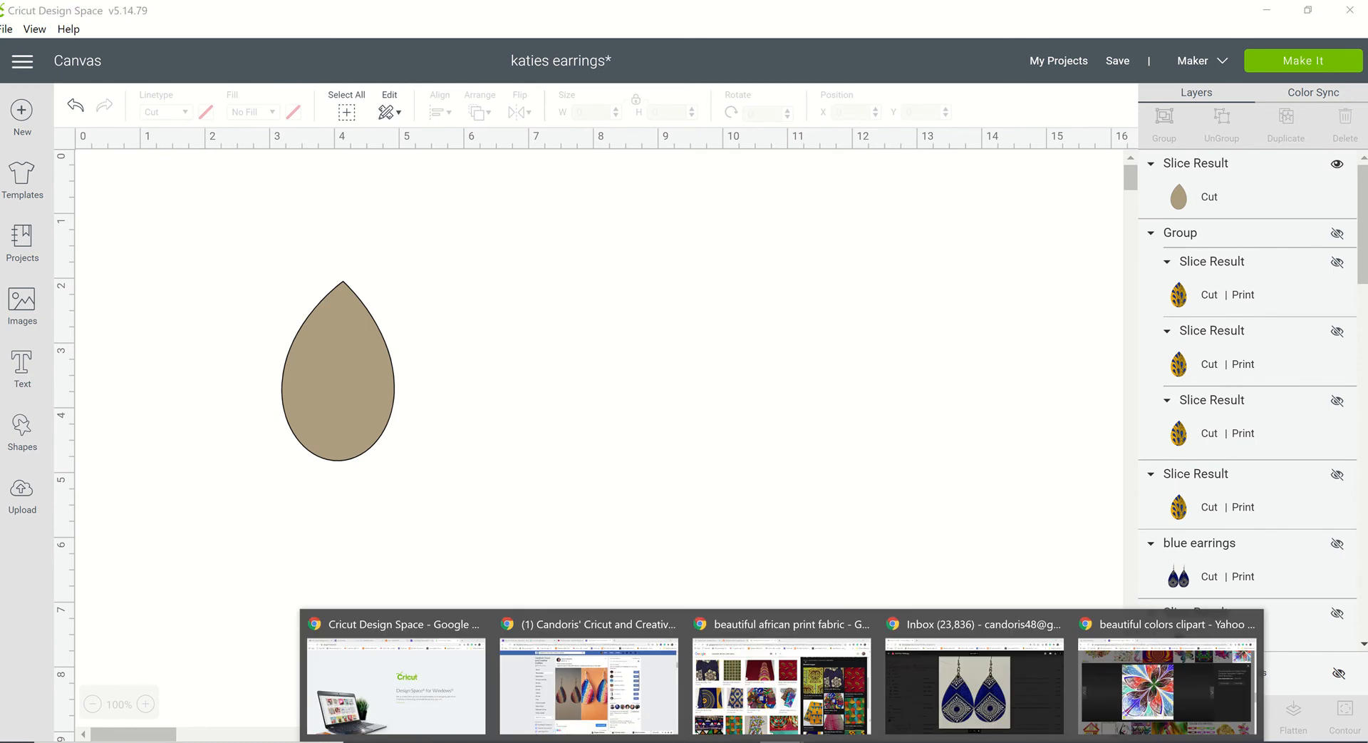
left_click(789, 716)
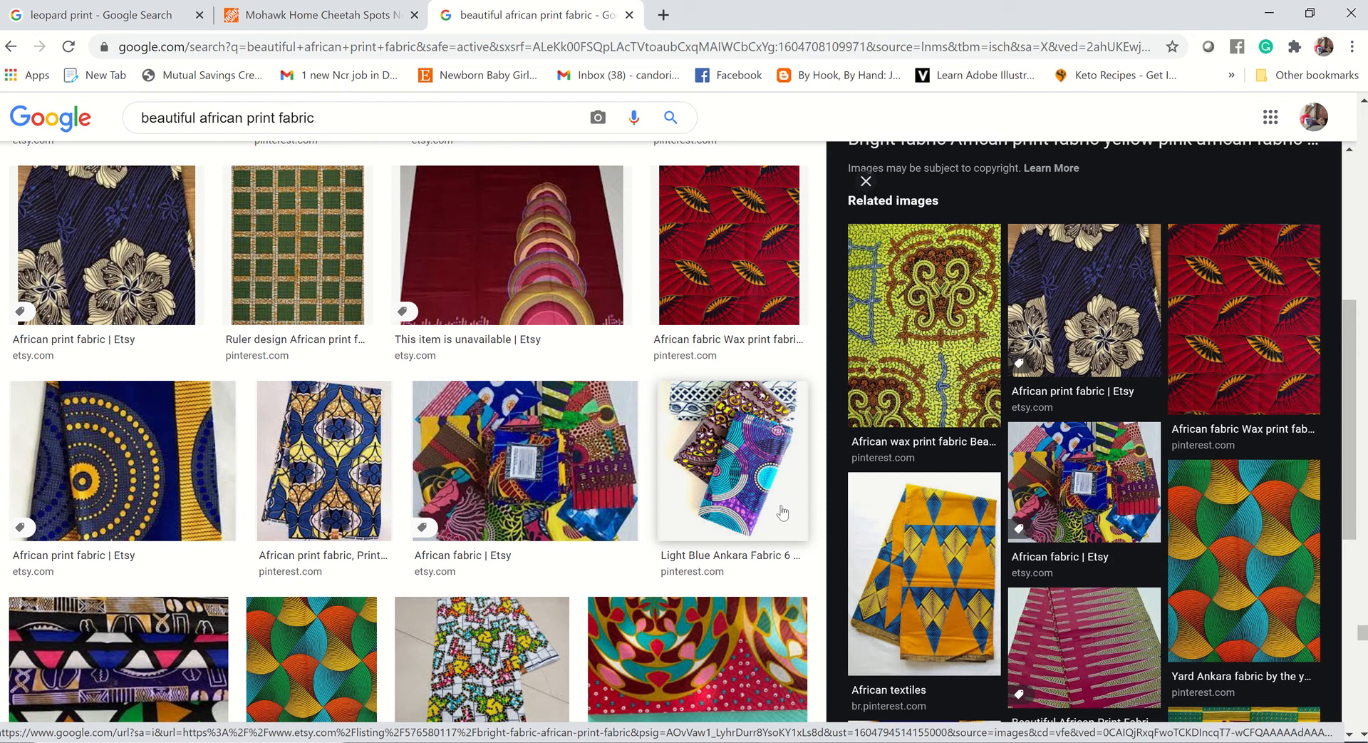
left_click(714, 271)
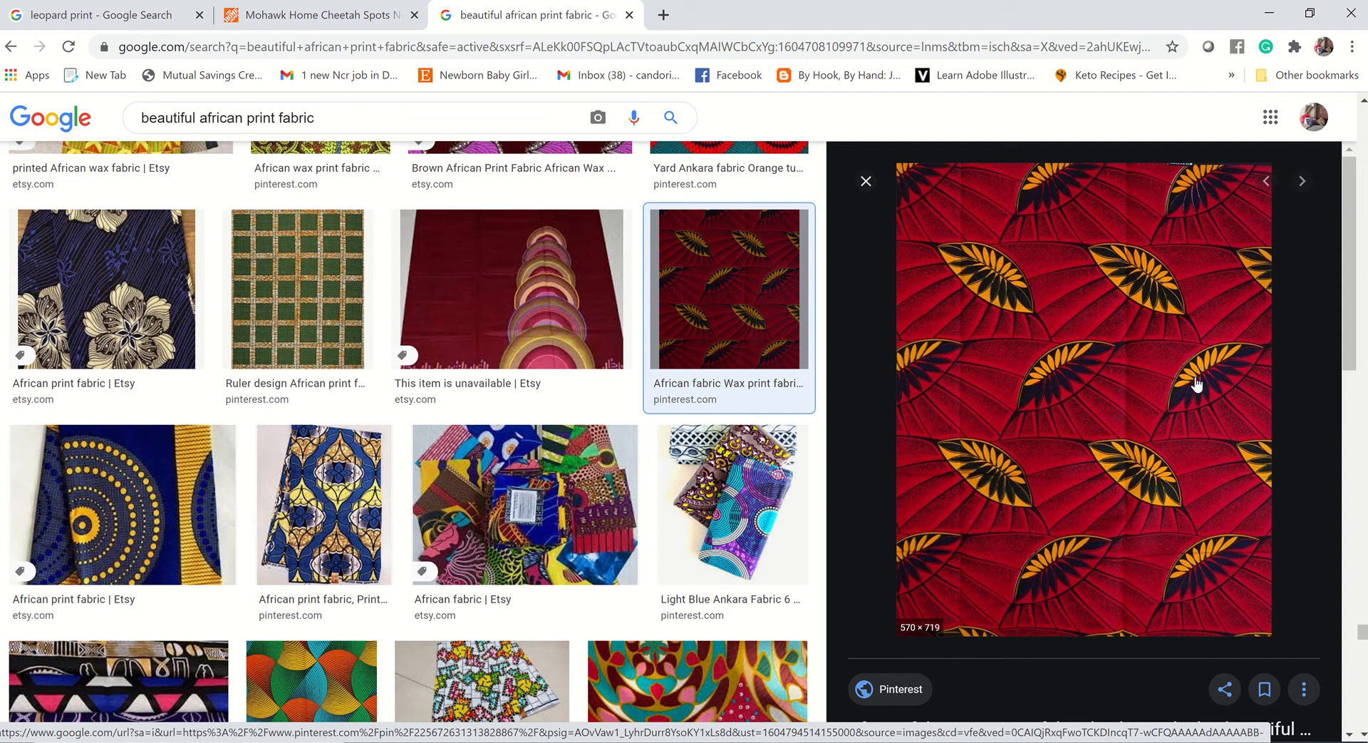
Save the red fabric image in the sublimation folder as a JPEG named "EARRING IDEA4".
right_click(1041, 321)
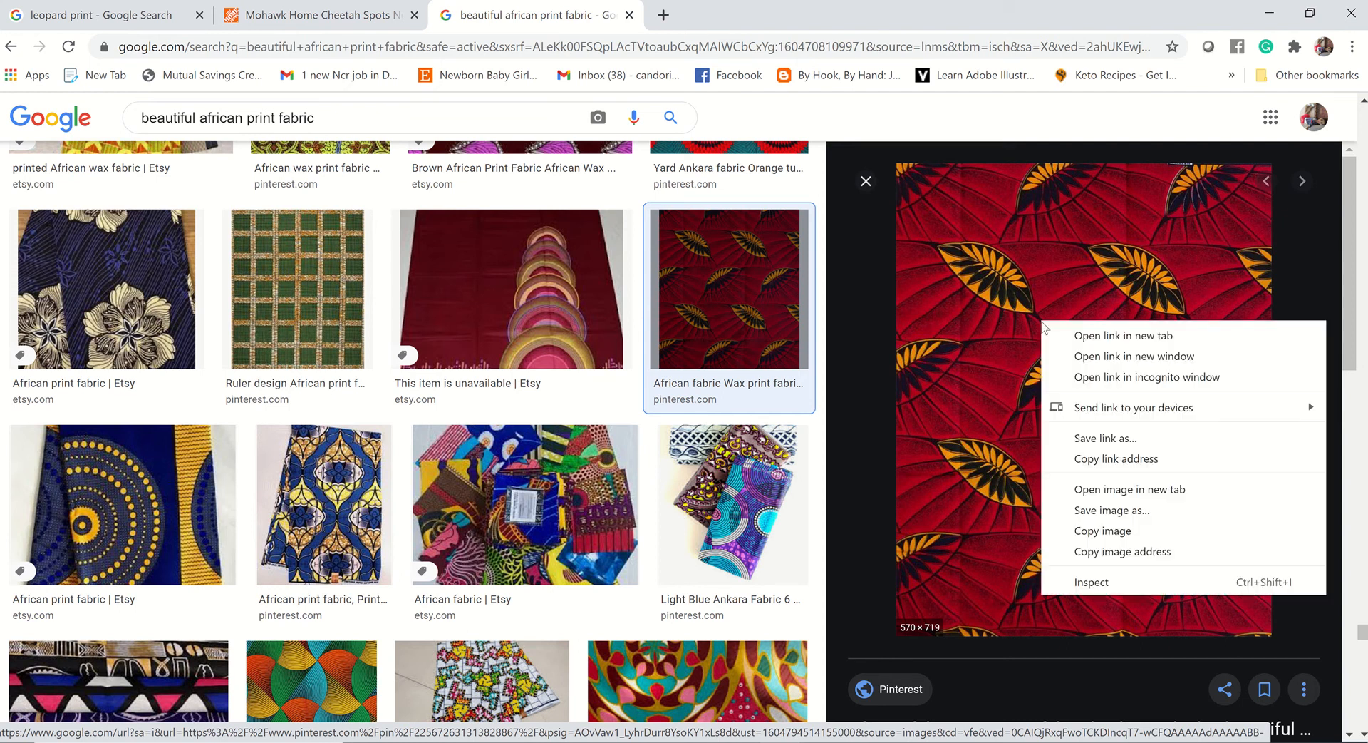
left_click(1156, 508)
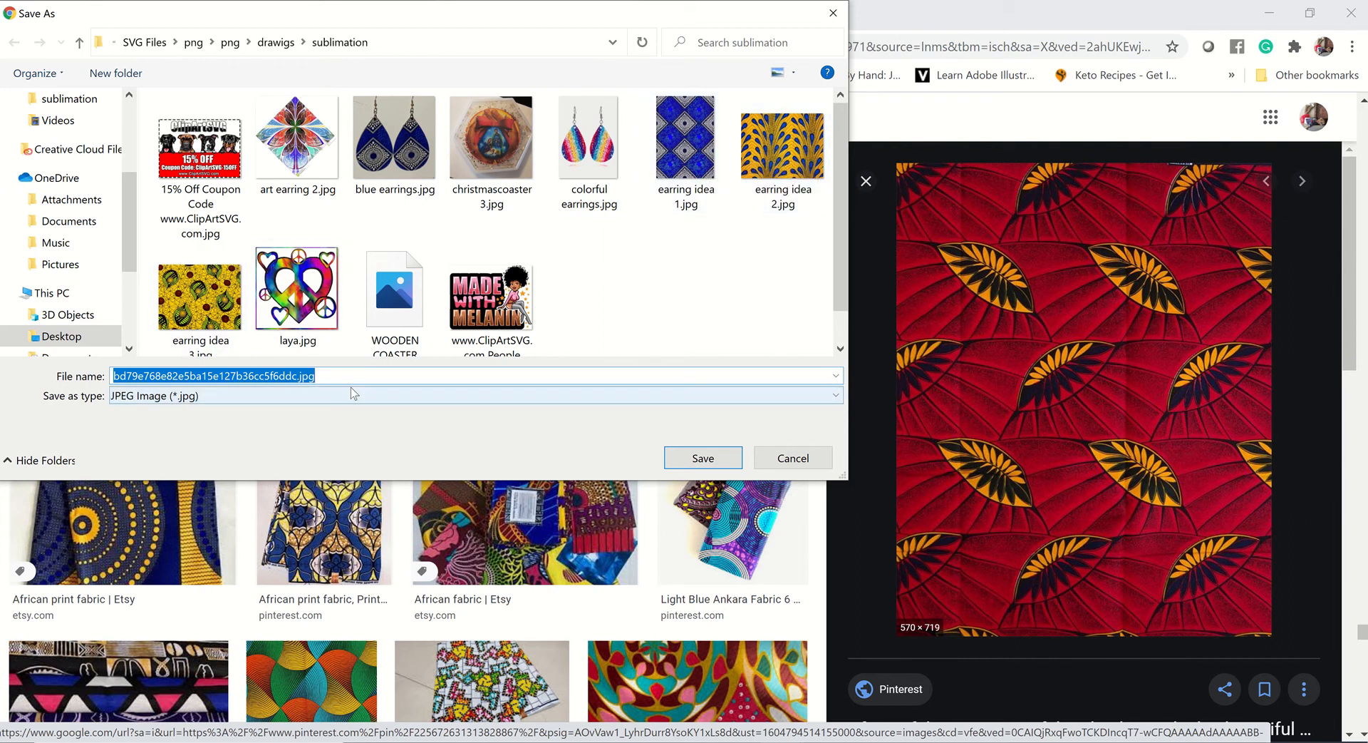
type("EARR")
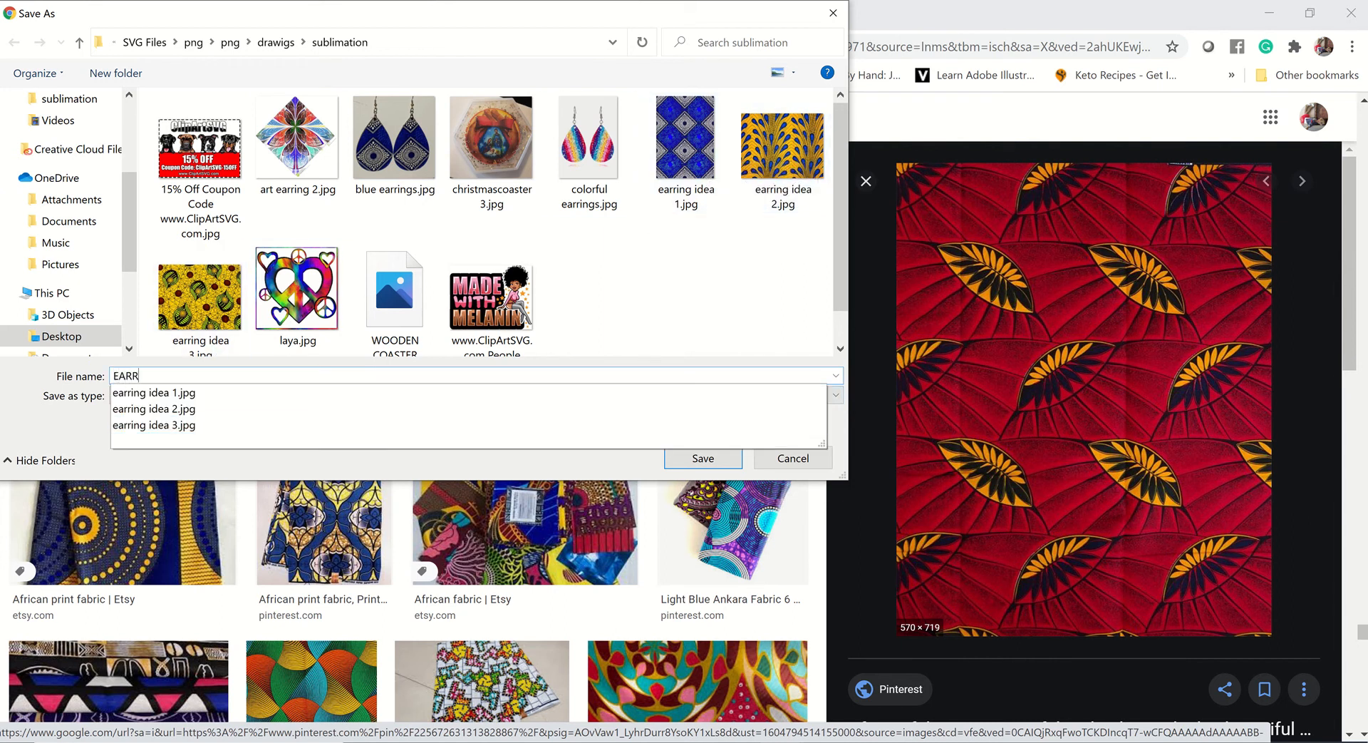
type("INGID")
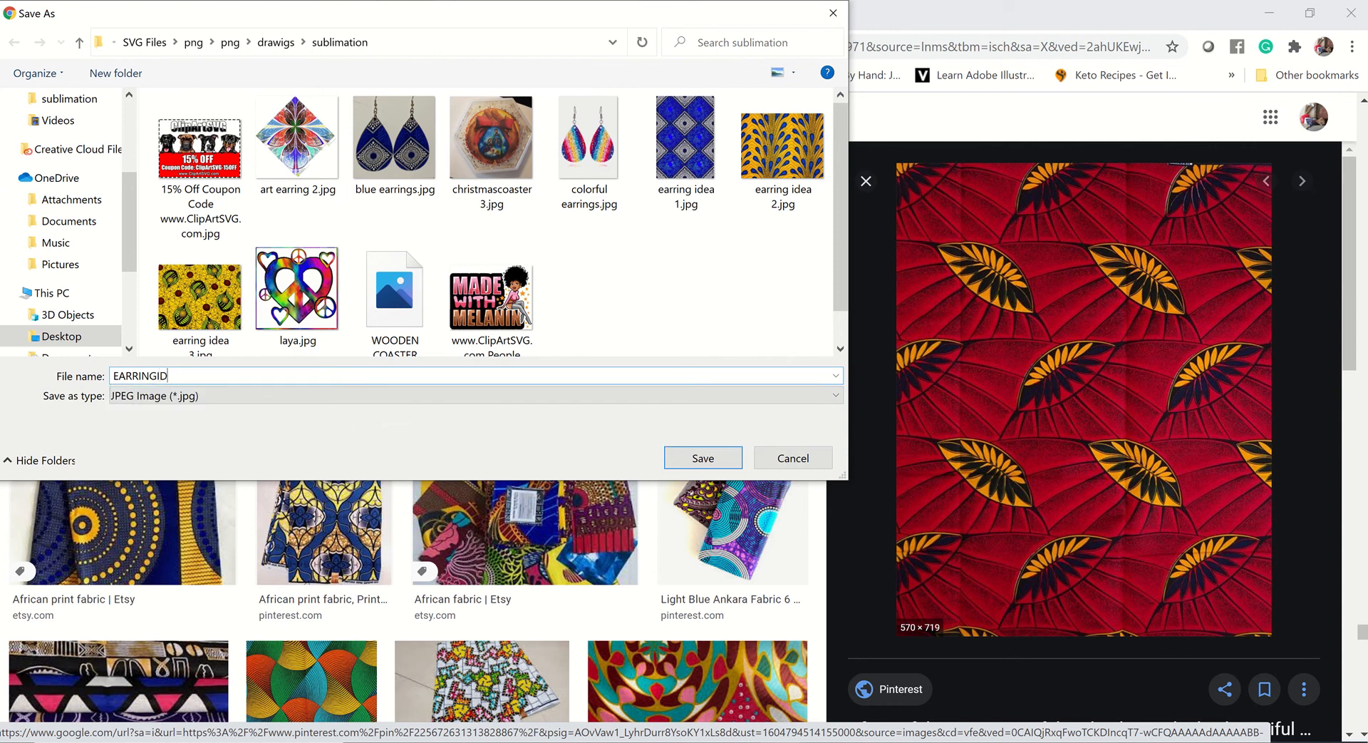
key("BackSpace")
key("BackSpace")
type("IDEA4")
left_click(704, 458)
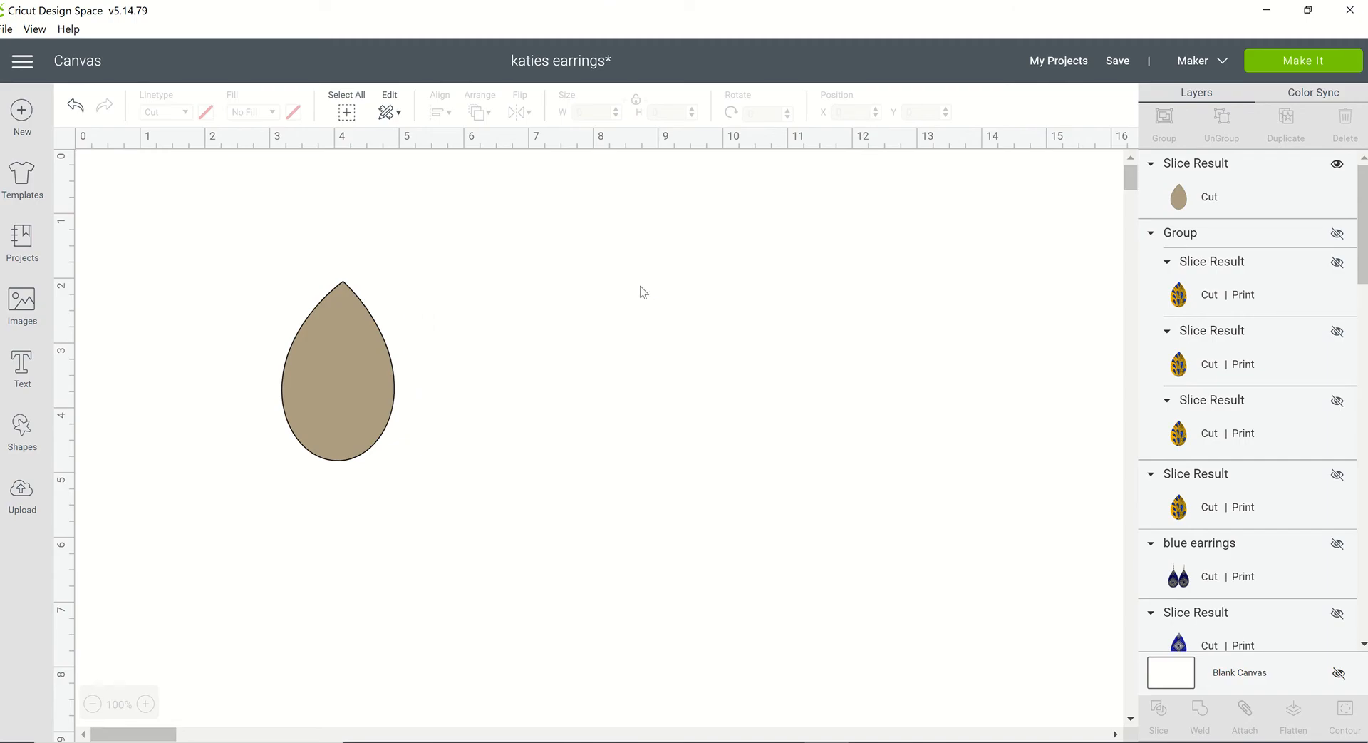
Return to Cricut Design Space and load EARRING IDEA4.jpg from the sublimation folder as a new image upload.
left_click(22, 499)
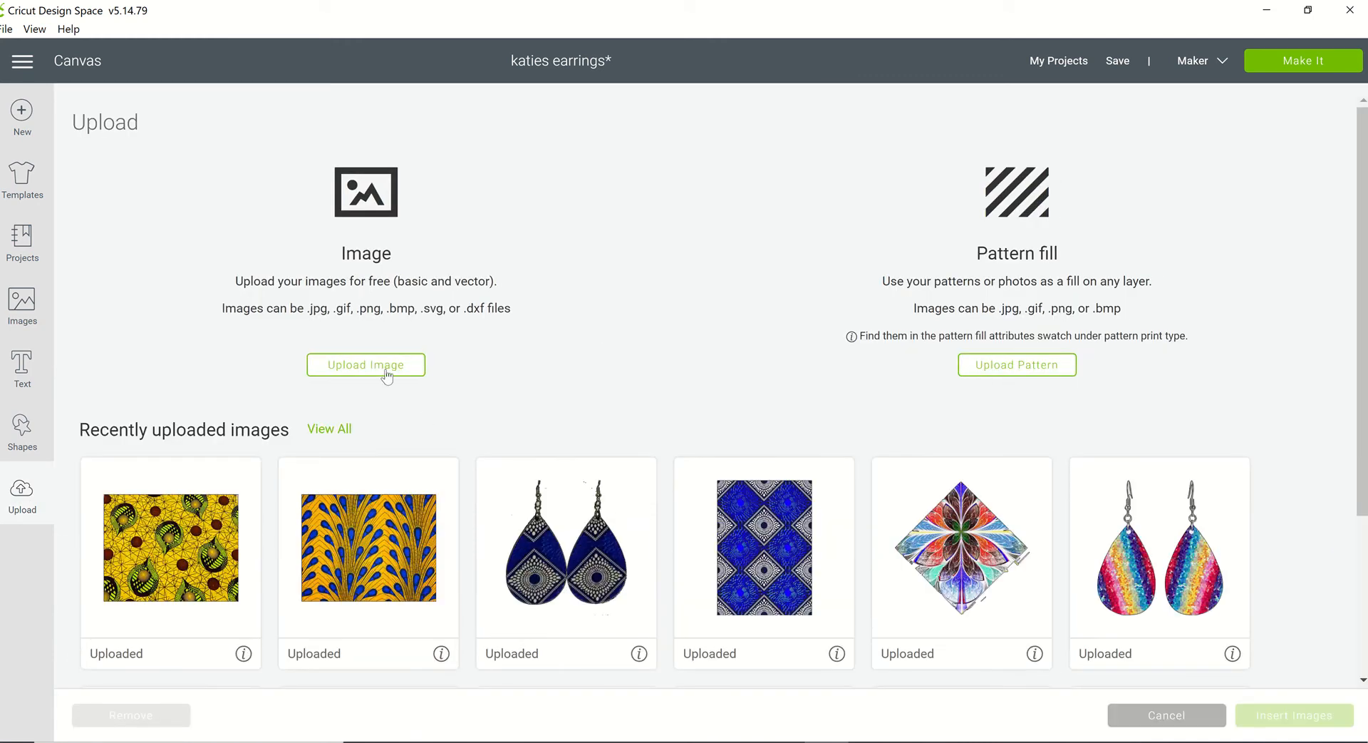
left_click(385, 367)
left_click(625, 402)
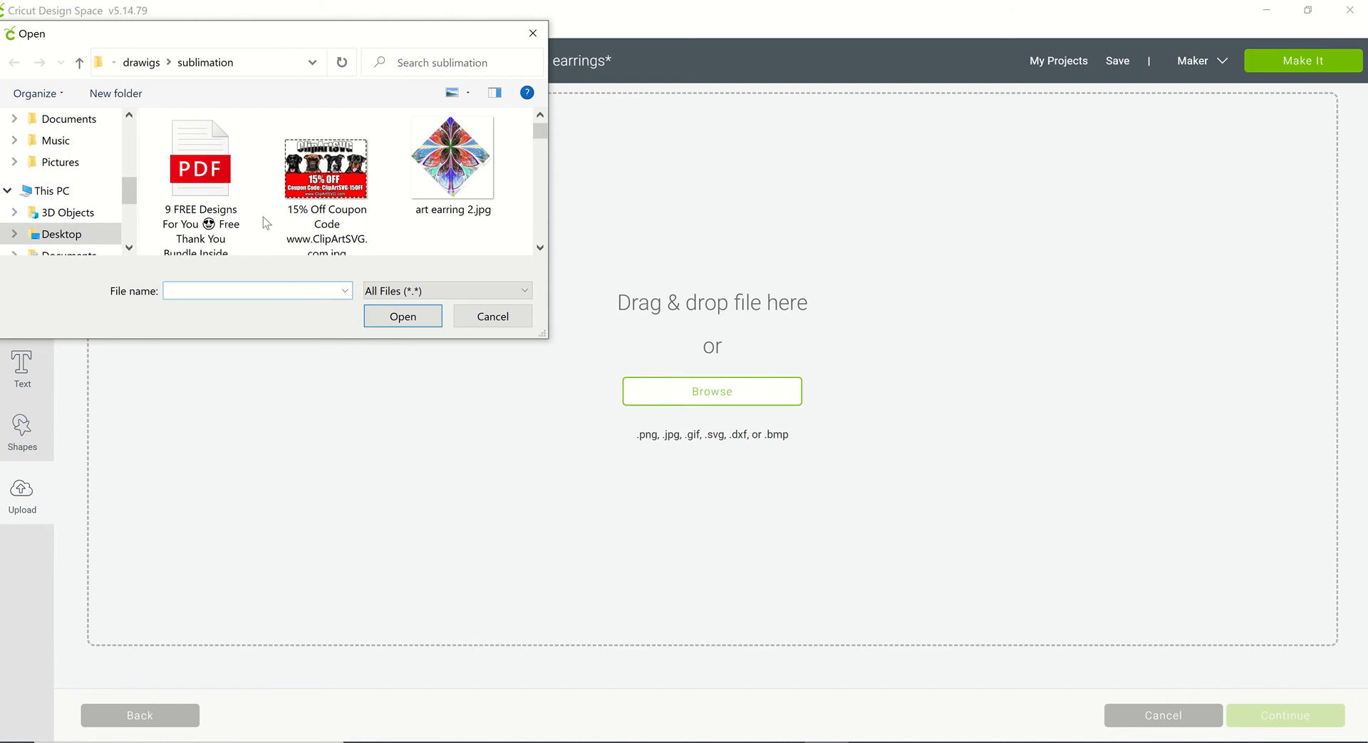
scroll(349, 197, "down", 3)
scroll(349, 196, "down", 4)
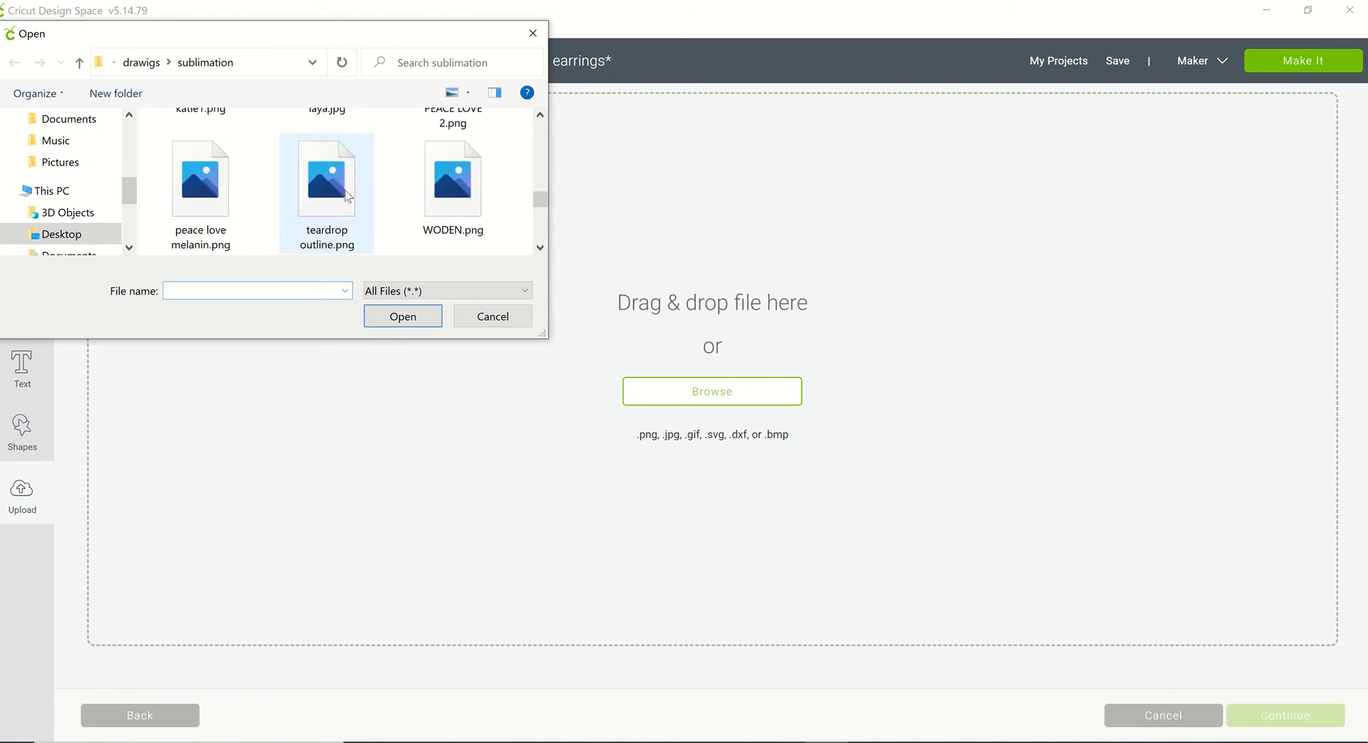
scroll(353, 186, "up", 2)
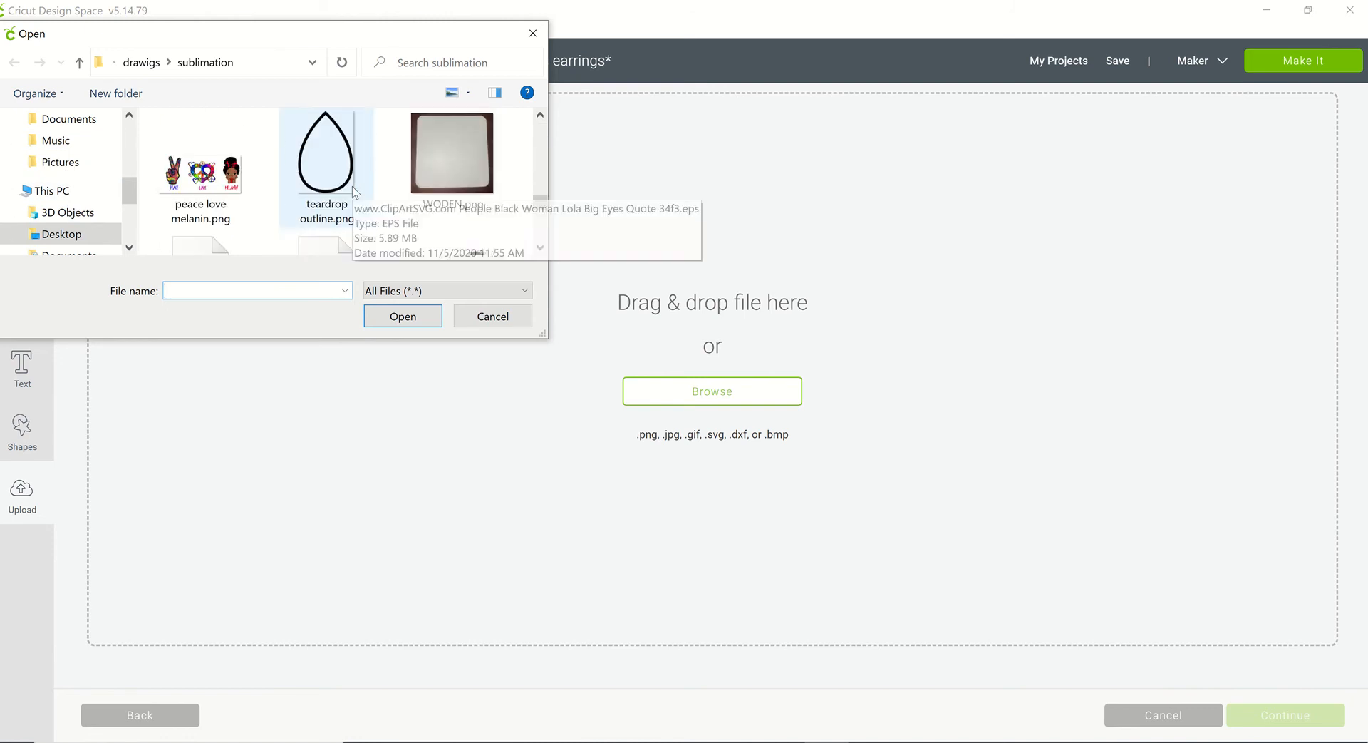
scroll(352, 186, "up", 2)
scroll(355, 193, "up", 2)
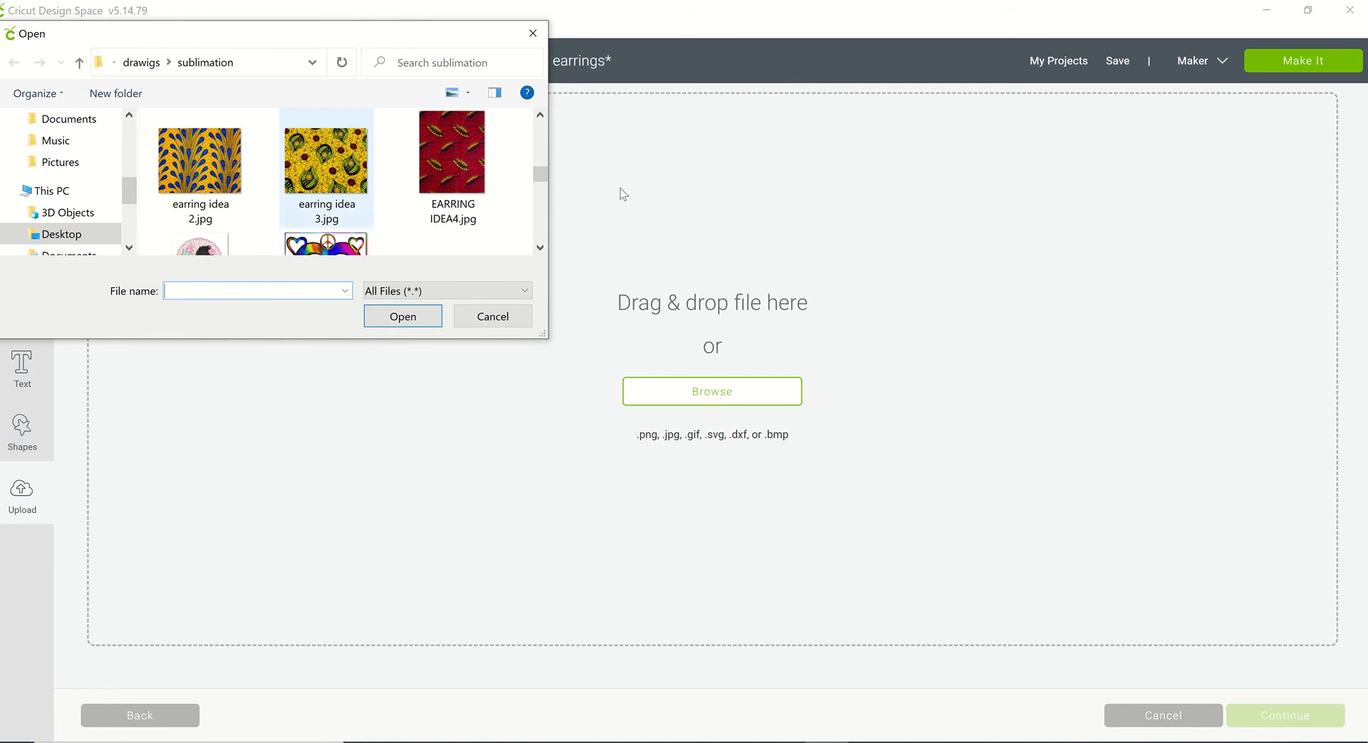
left_click(453, 164)
left_click(412, 318)
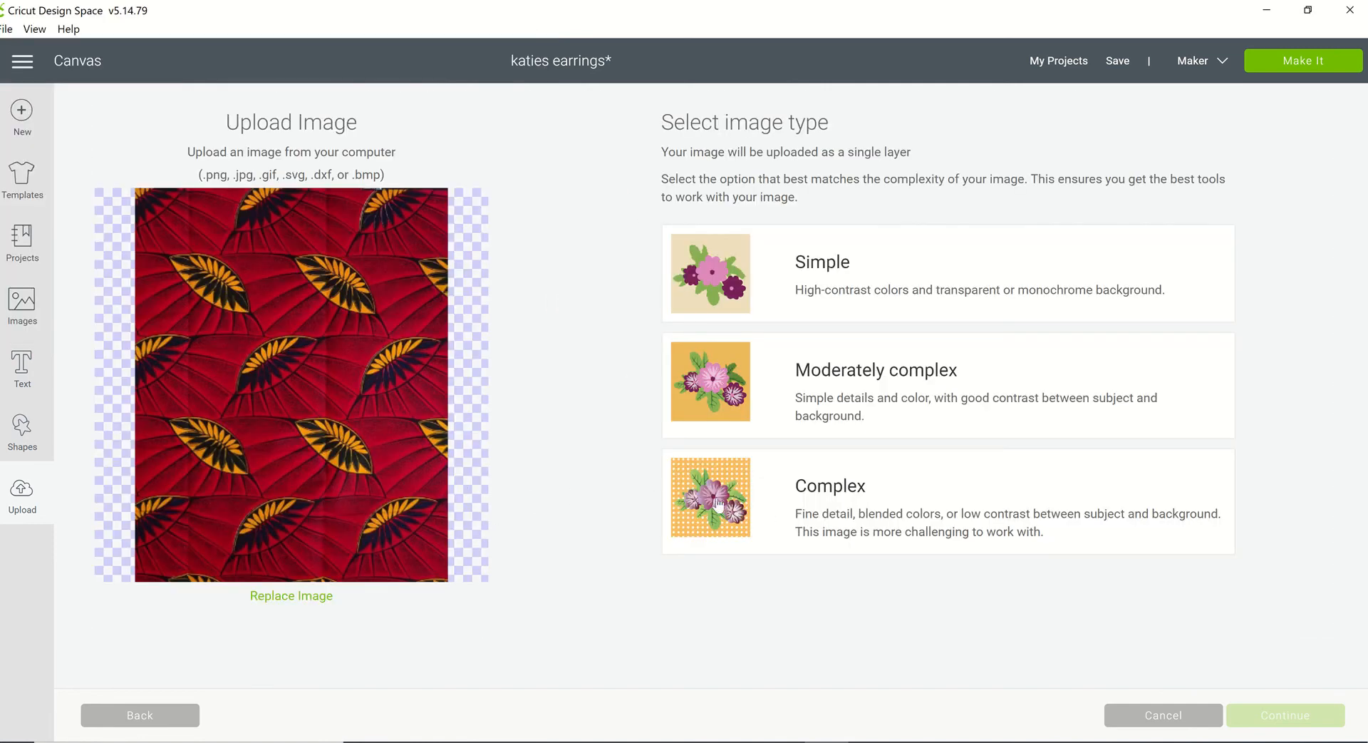
Compare the Simple, Moderately complex and Complex image types for the red pattern, and continue the upload with Complex.
left_click(766, 514)
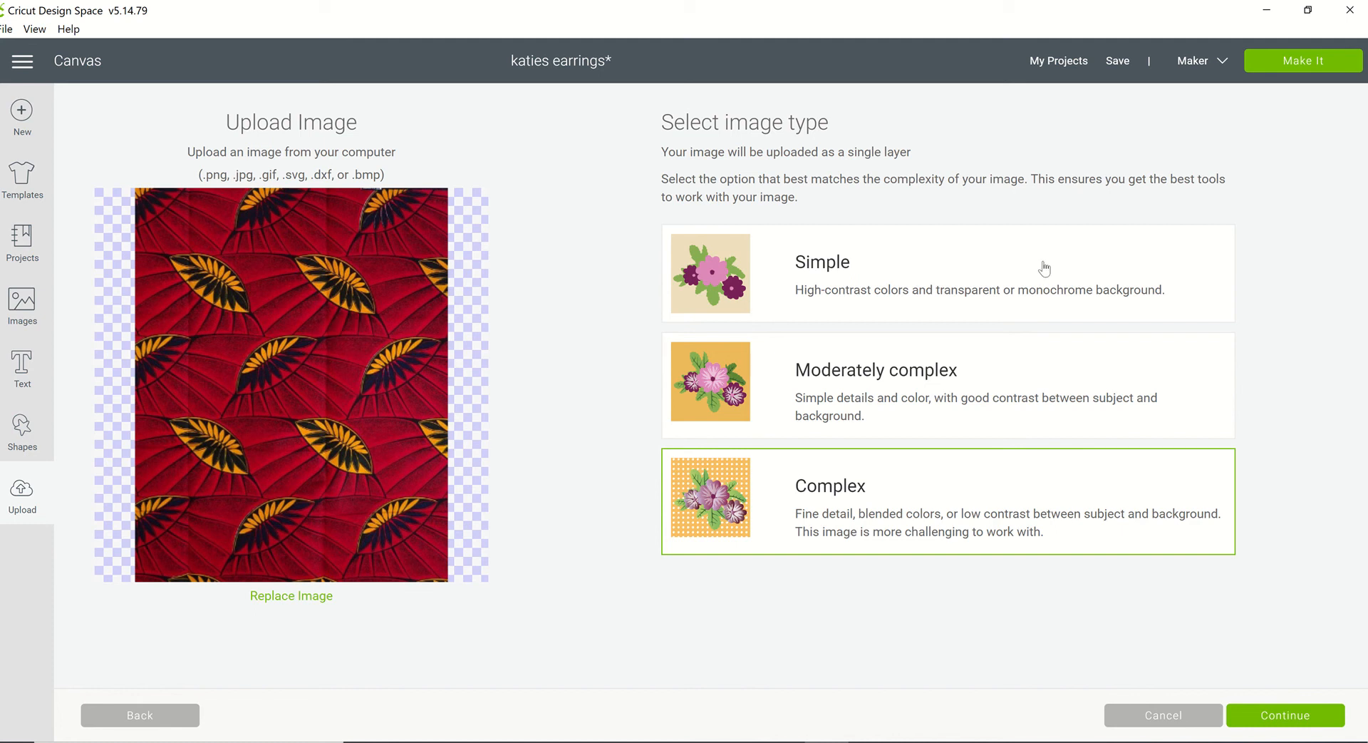
left_click(711, 278)
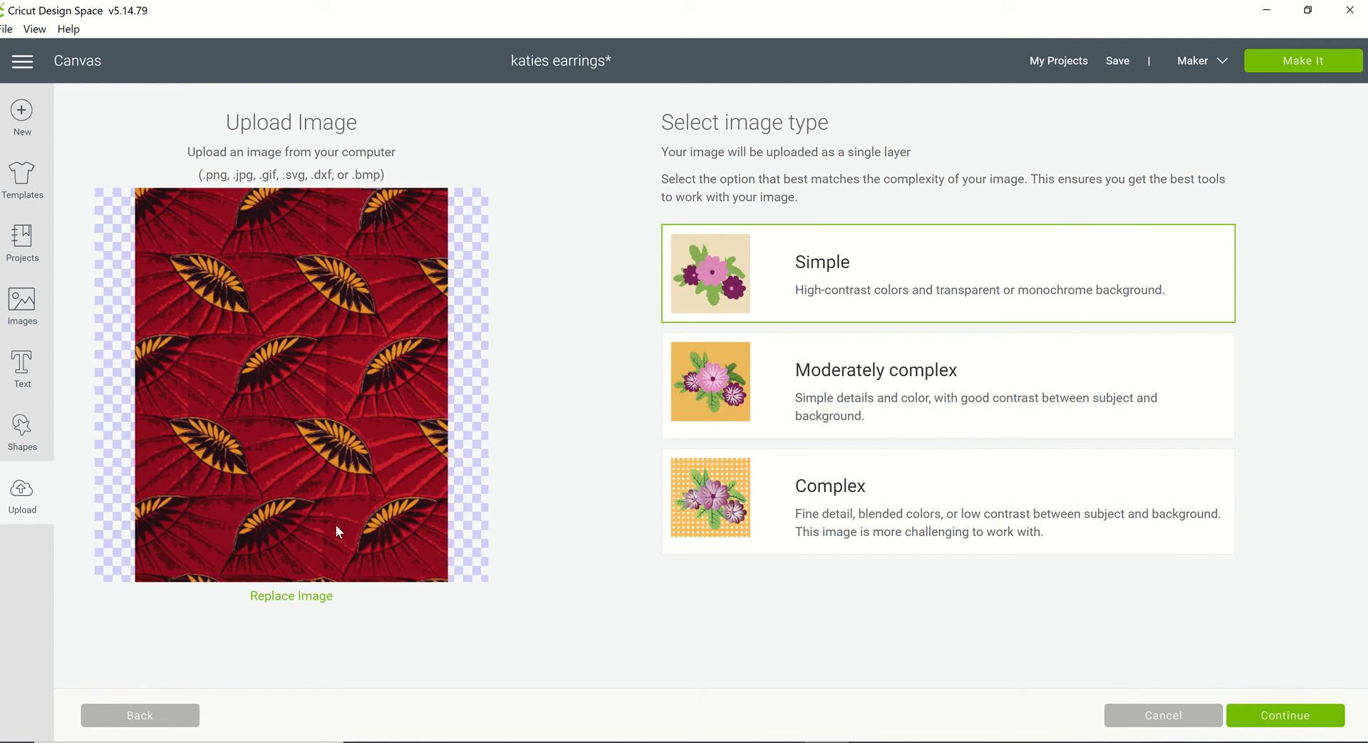
left_click(722, 394)
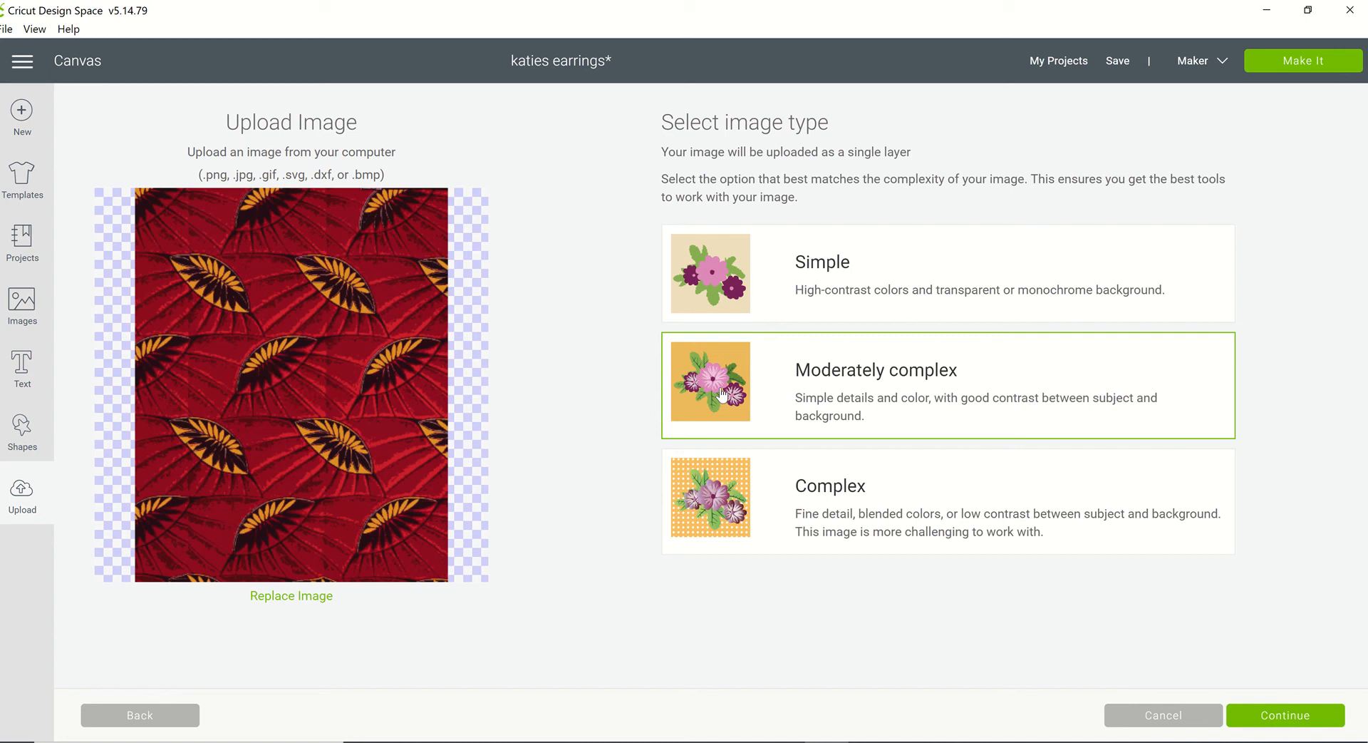
left_click(706, 526)
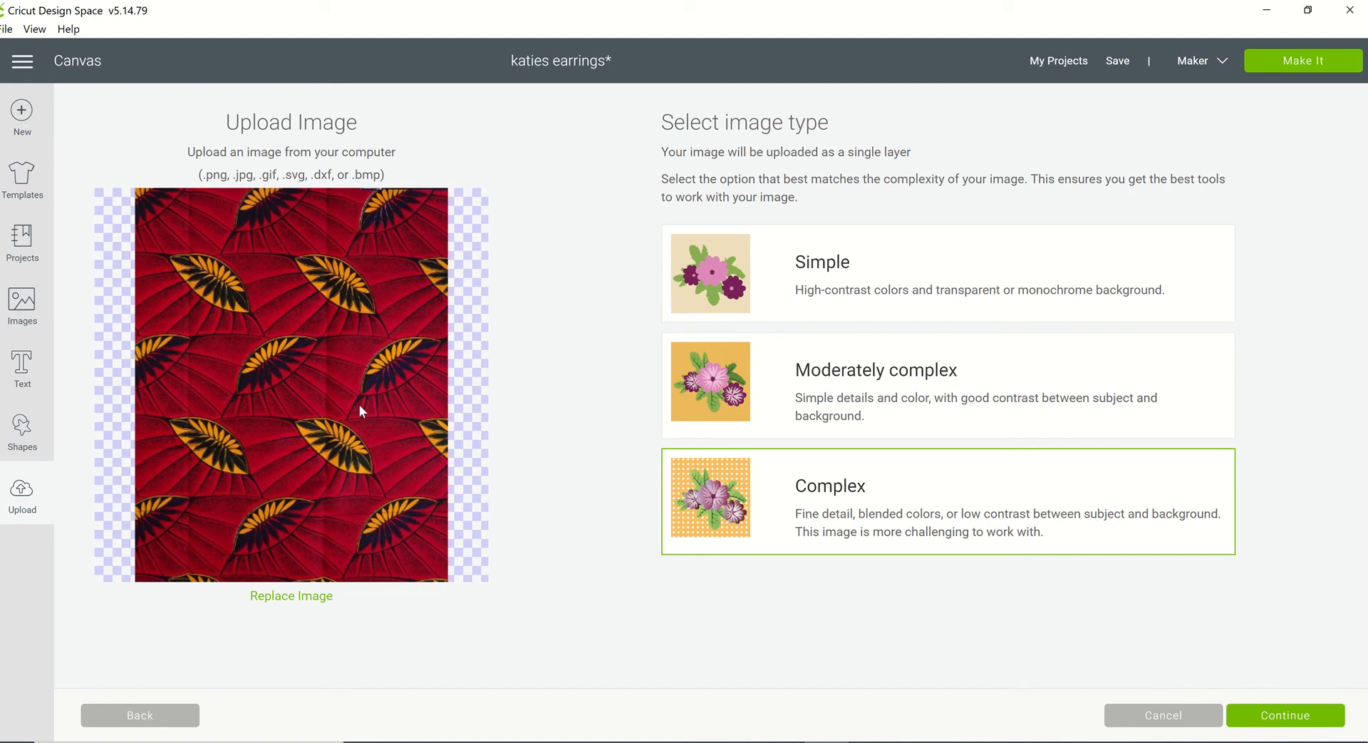
left_click(1327, 719)
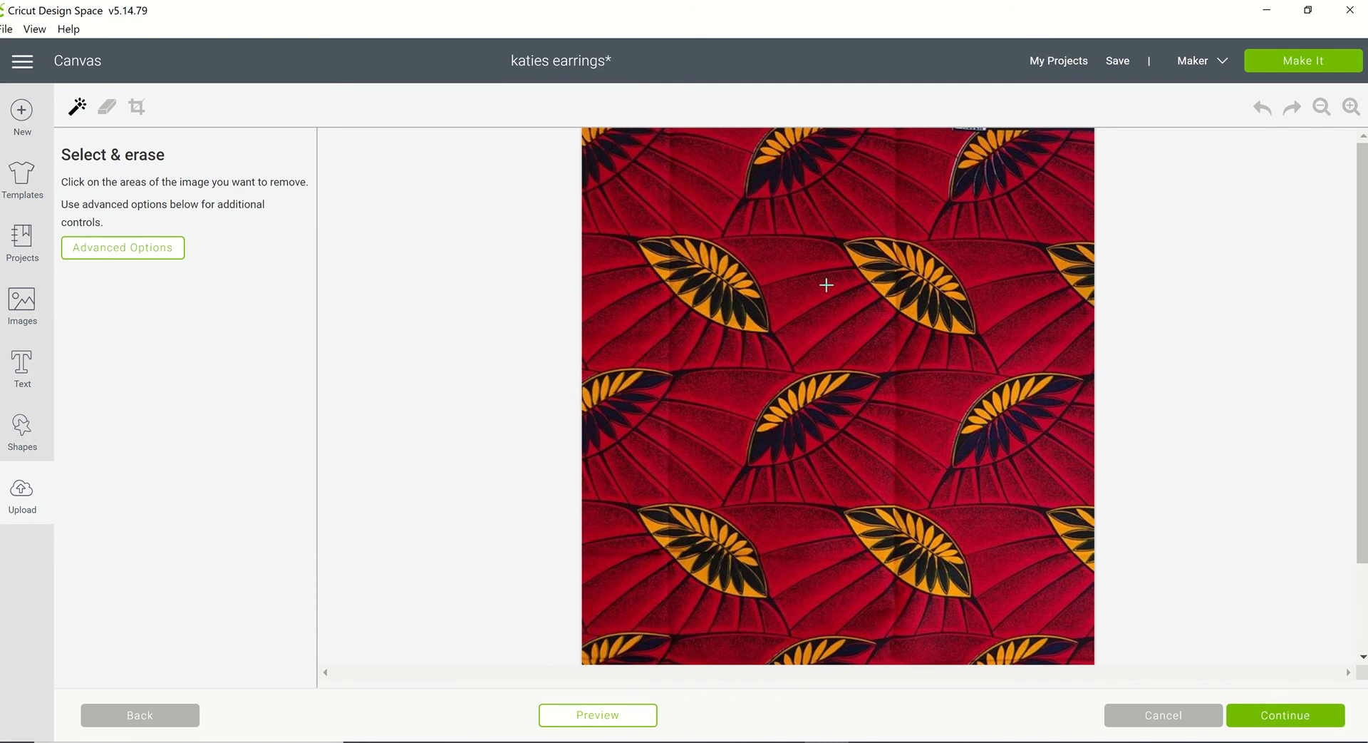
Try erasing several red areas near the pattern's upper-left corner with Select & erase, and undo the erasures.
left_click(701, 195)
left_click(681, 214)
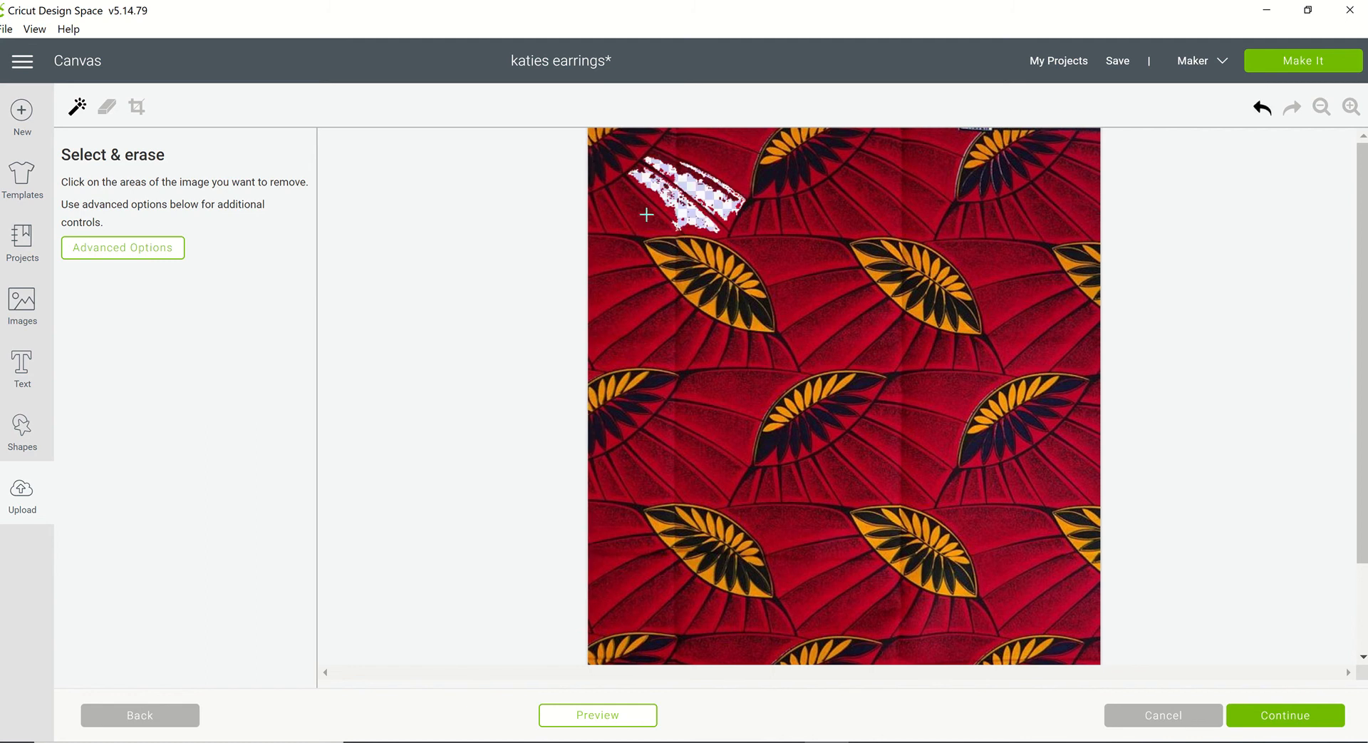
left_click(610, 233)
left_click(606, 214)
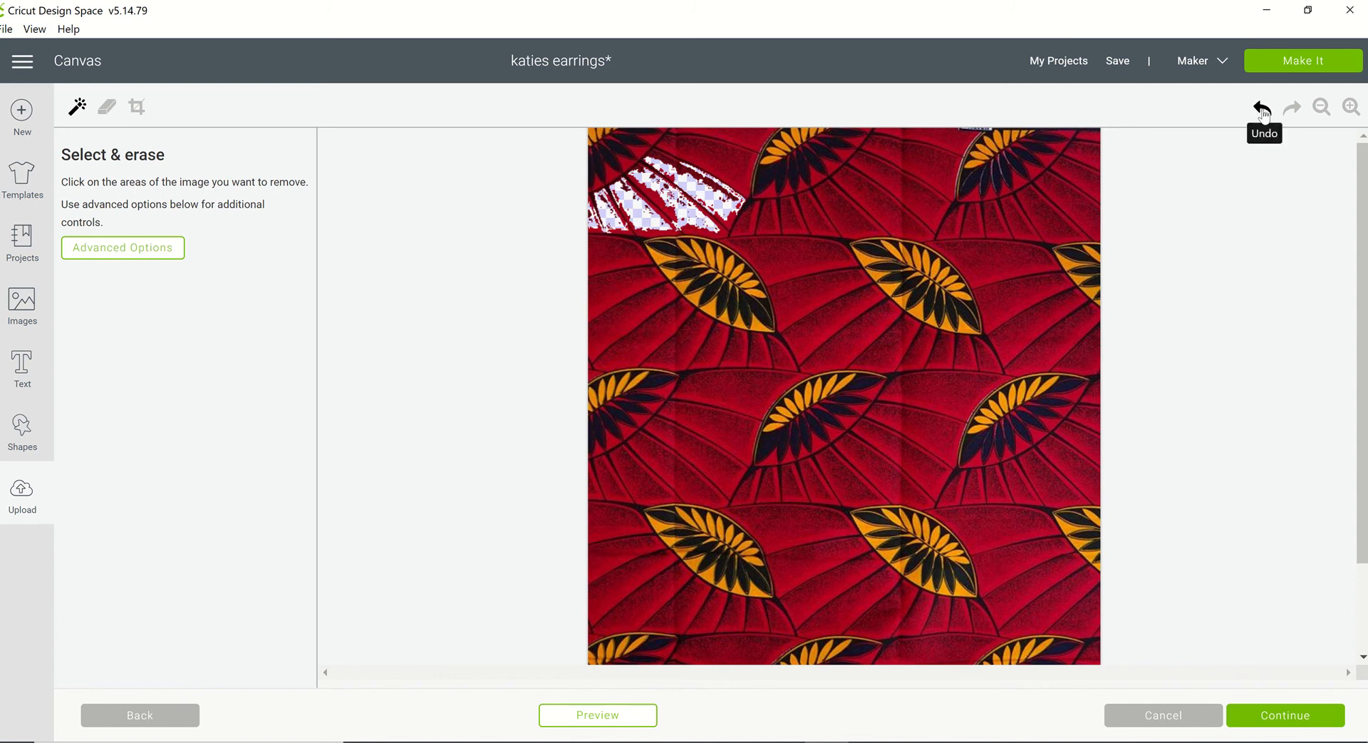
left_click(1263, 109)
left_click(1263, 109)
left_click(1263, 109)
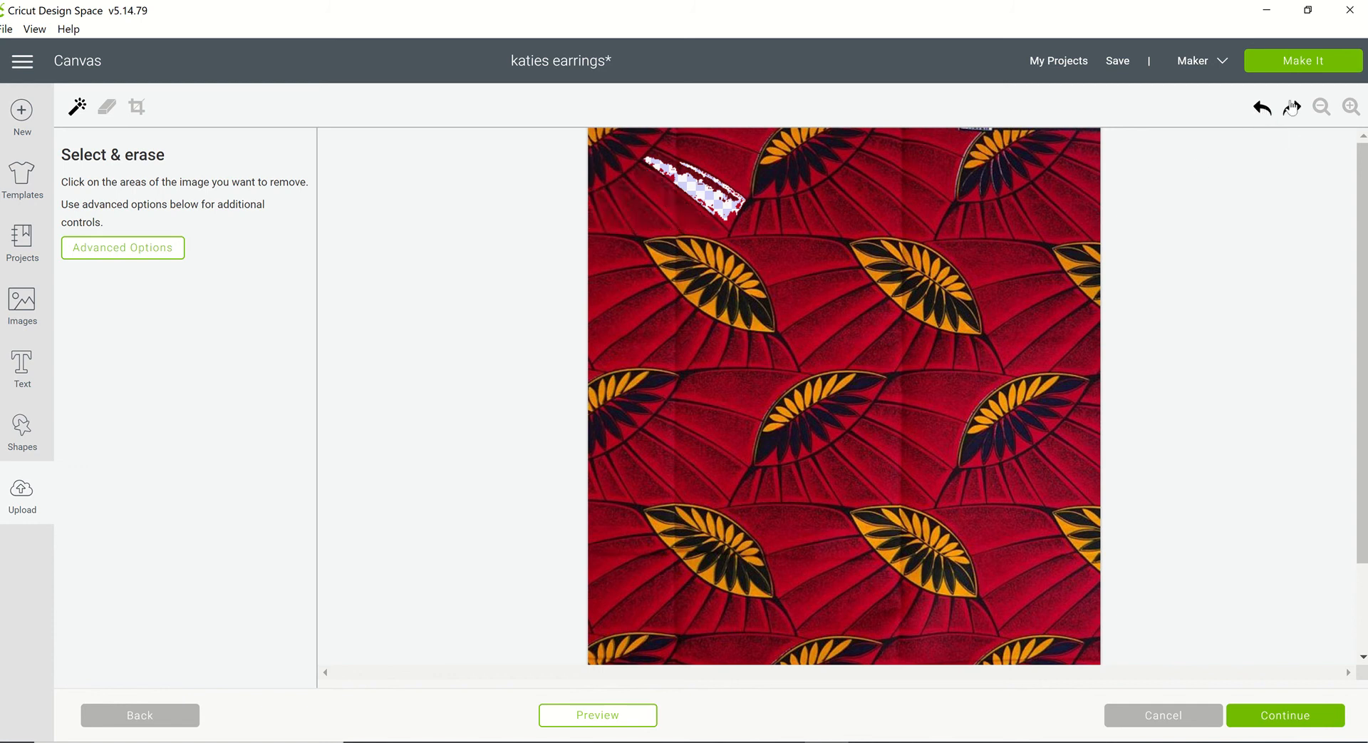
left_click(1263, 108)
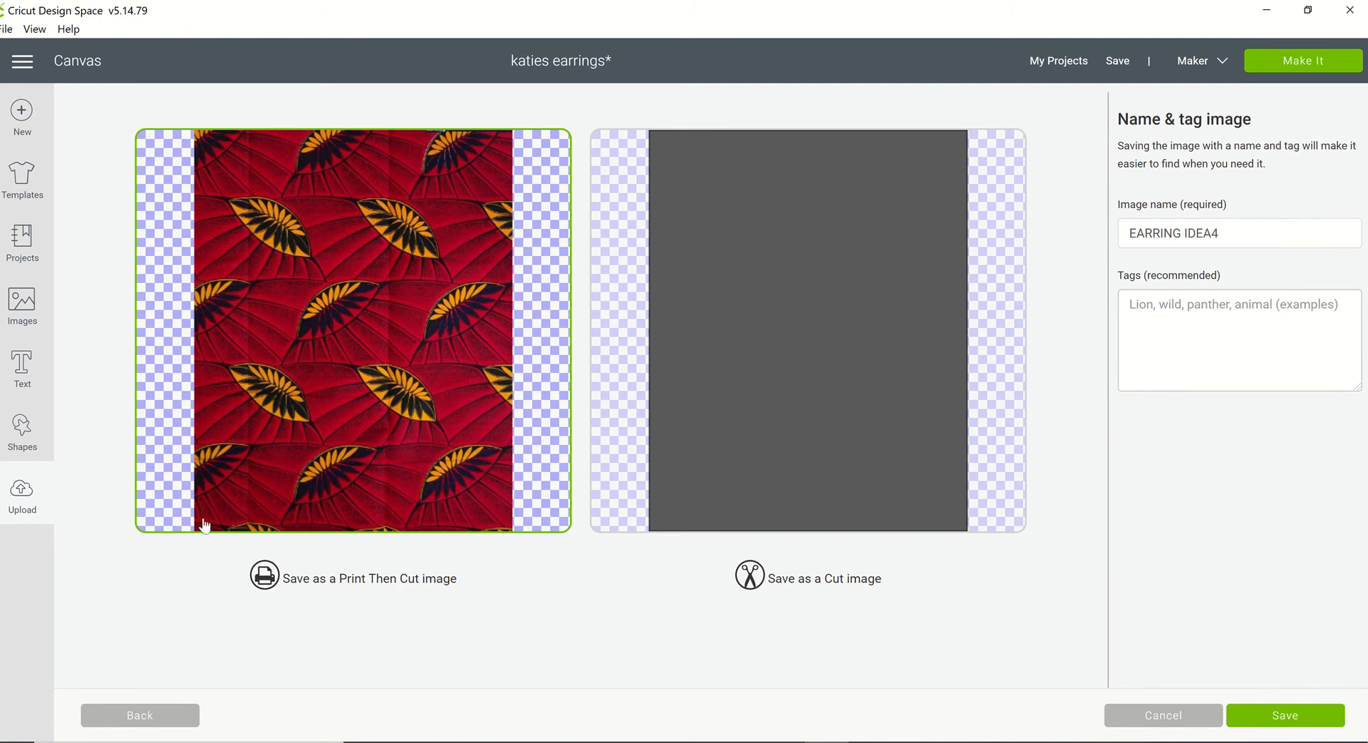
Compare the Cut image version with the Print Then Cut version, and save EARRING IDEA4 as a Print Then Cut image.
left_click(846, 227)
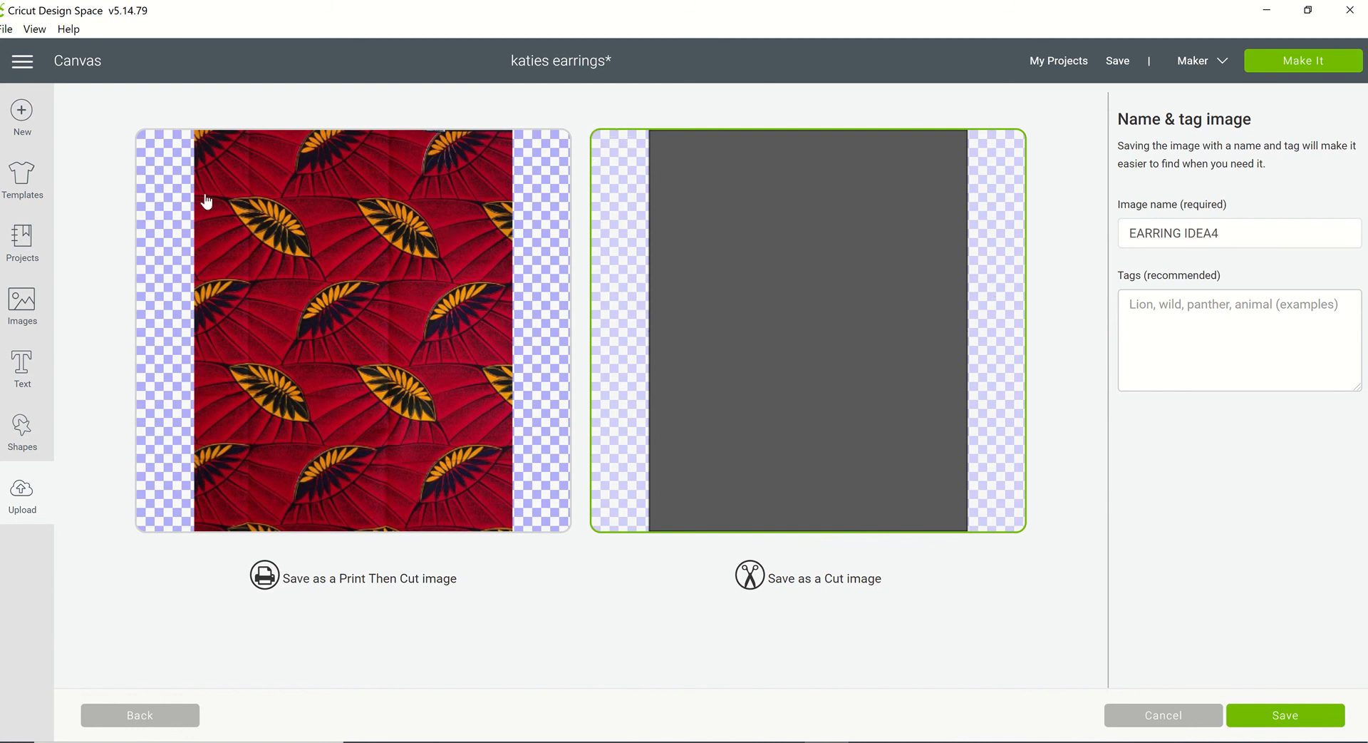
left_click(183, 192)
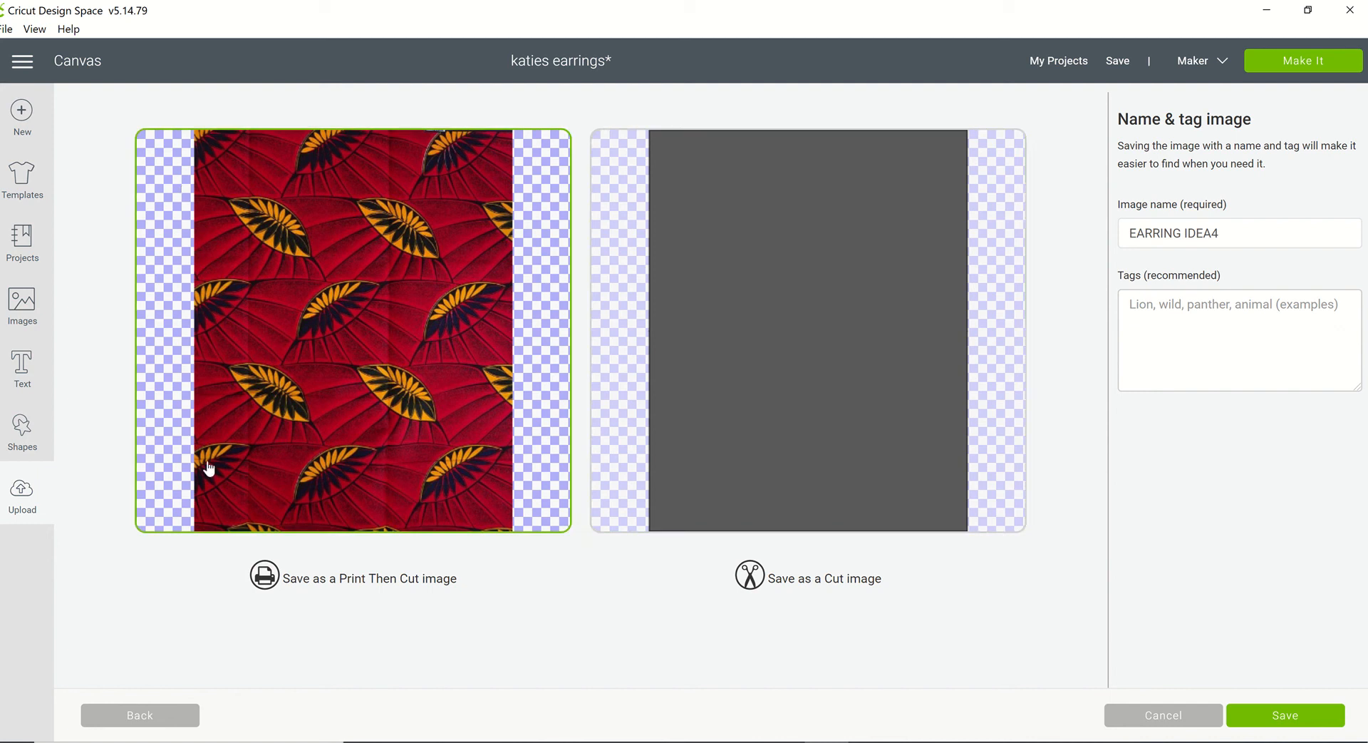
left_click(1304, 726)
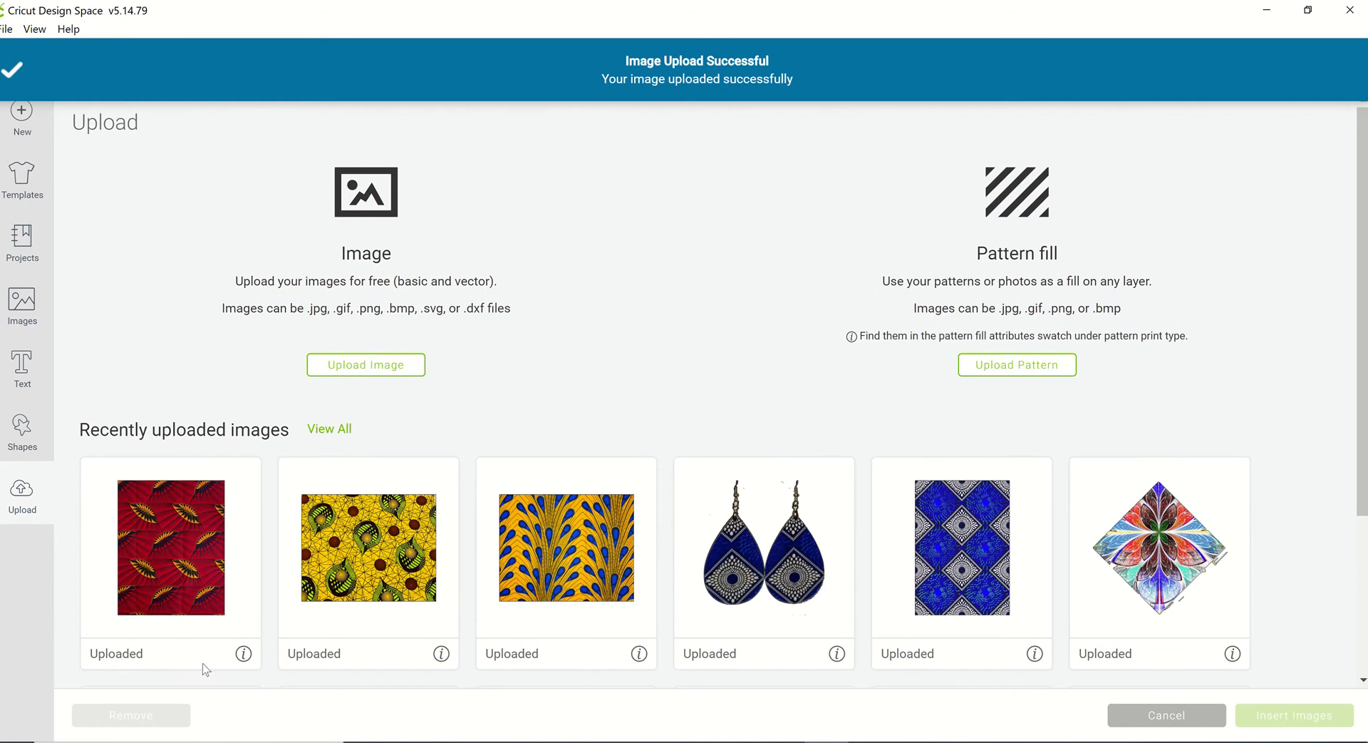
Insert the uploaded red pattern on the canvas and move it clear of the tan teardrop, to about X 5.5 and Y 1.2 inches.
left_click(183, 521)
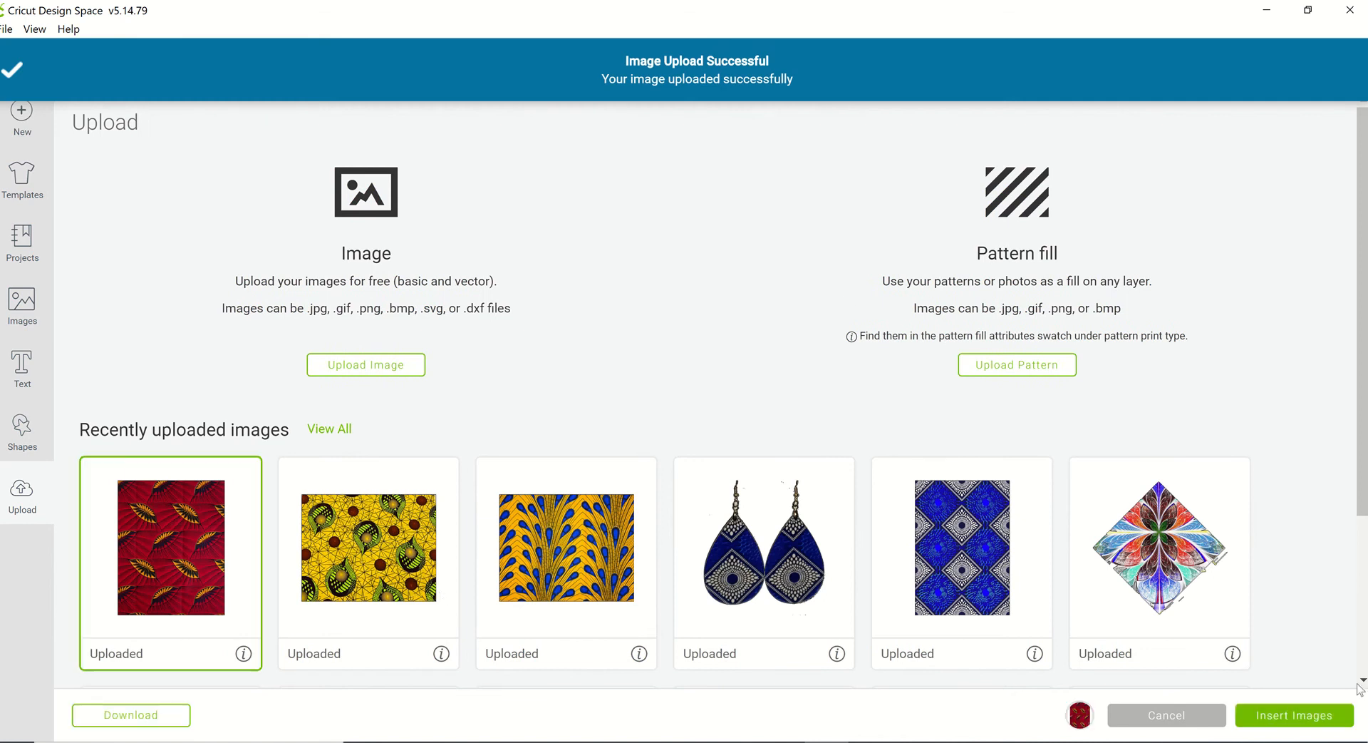
left_click(1289, 722)
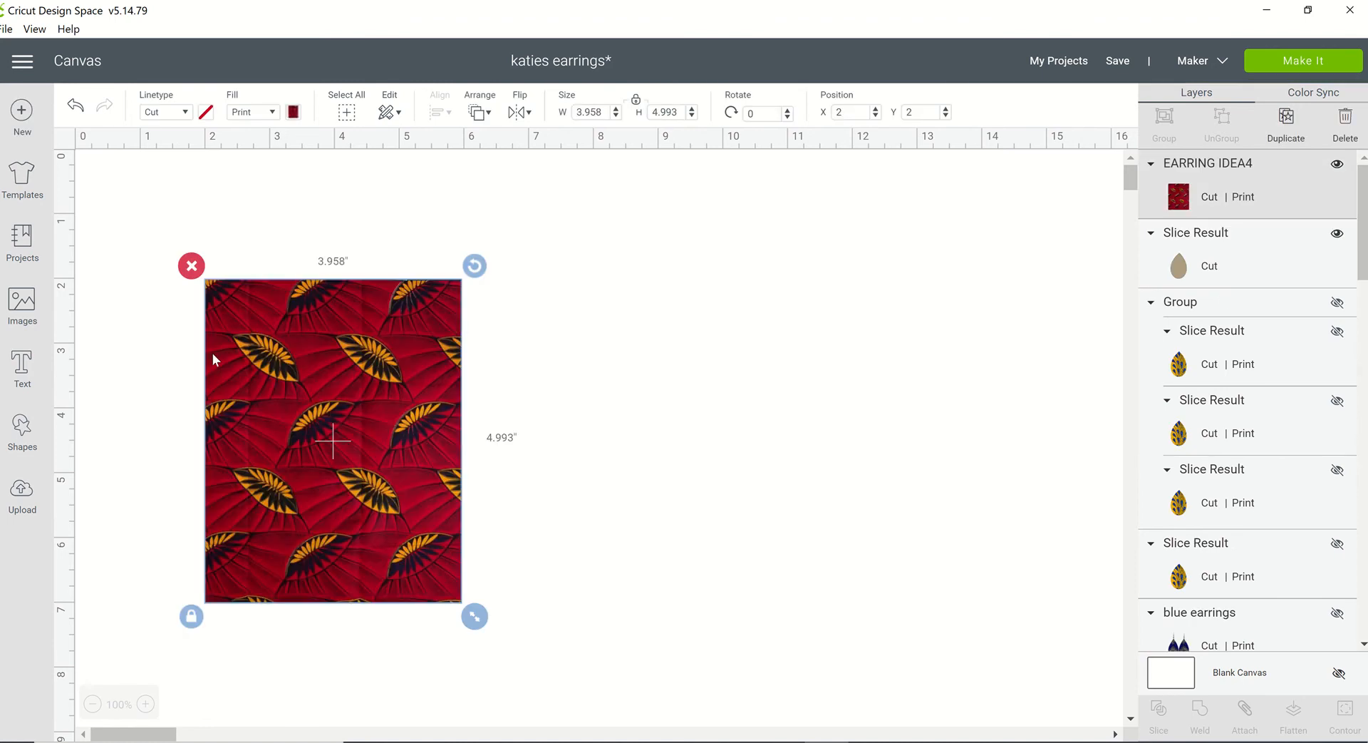
left_click_drag(318, 476, 358, 480)
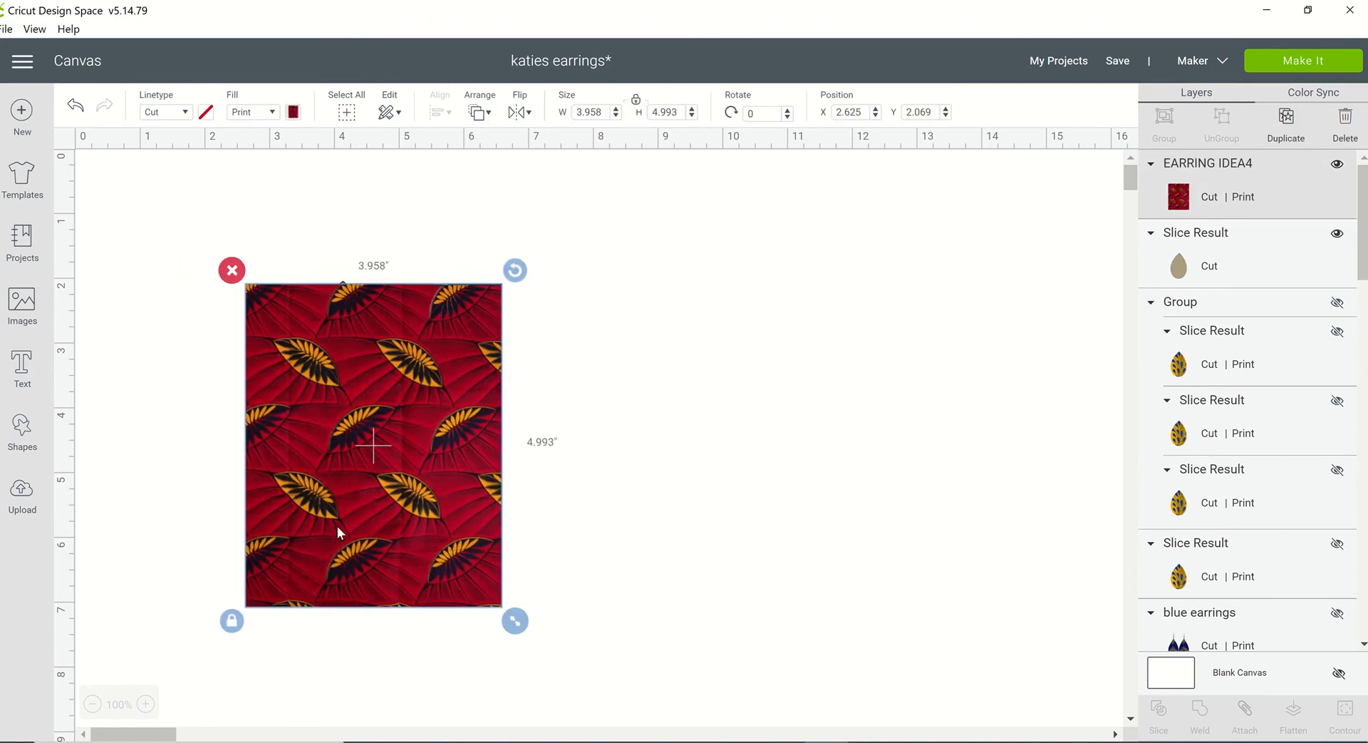
left_click_drag(336, 526, 729, 448)
left_click(348, 374)
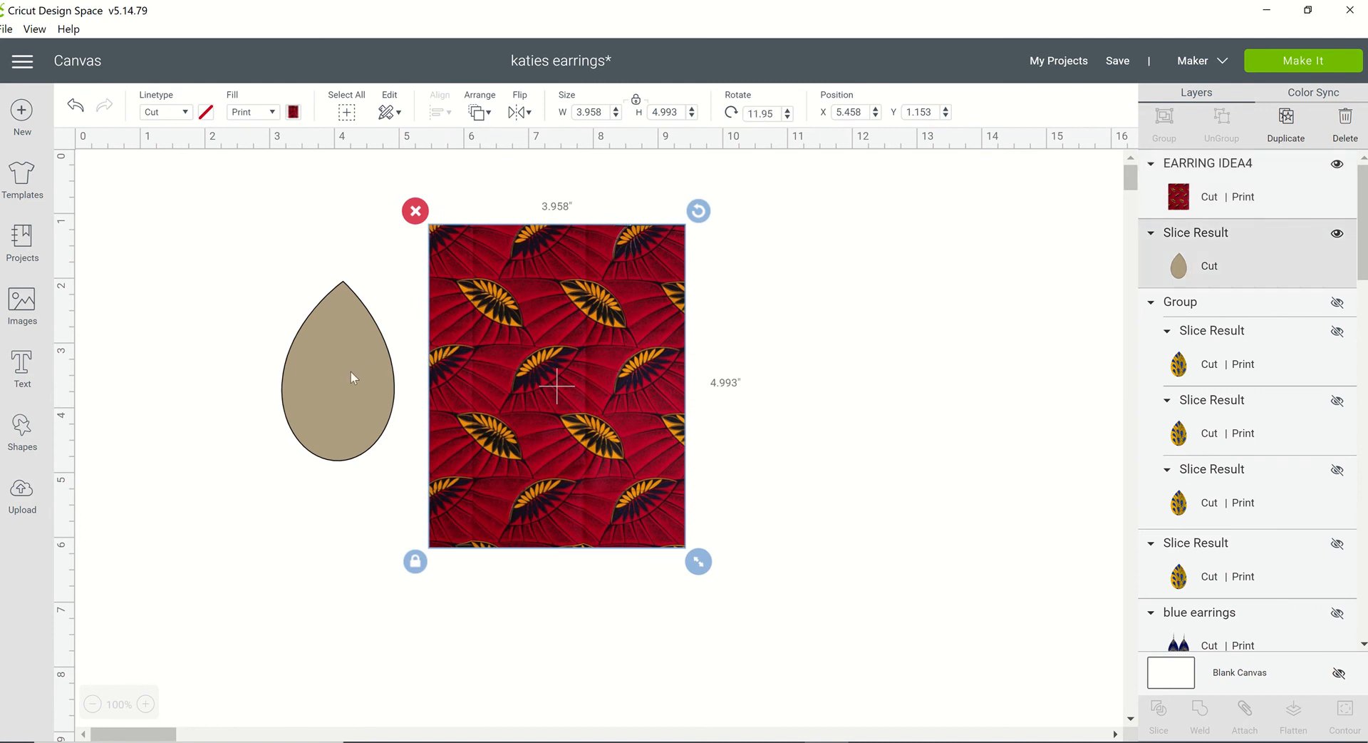
Bring the tan teardrop to the front and place it over the upper-left area of the red pattern.
right_click(368, 411)
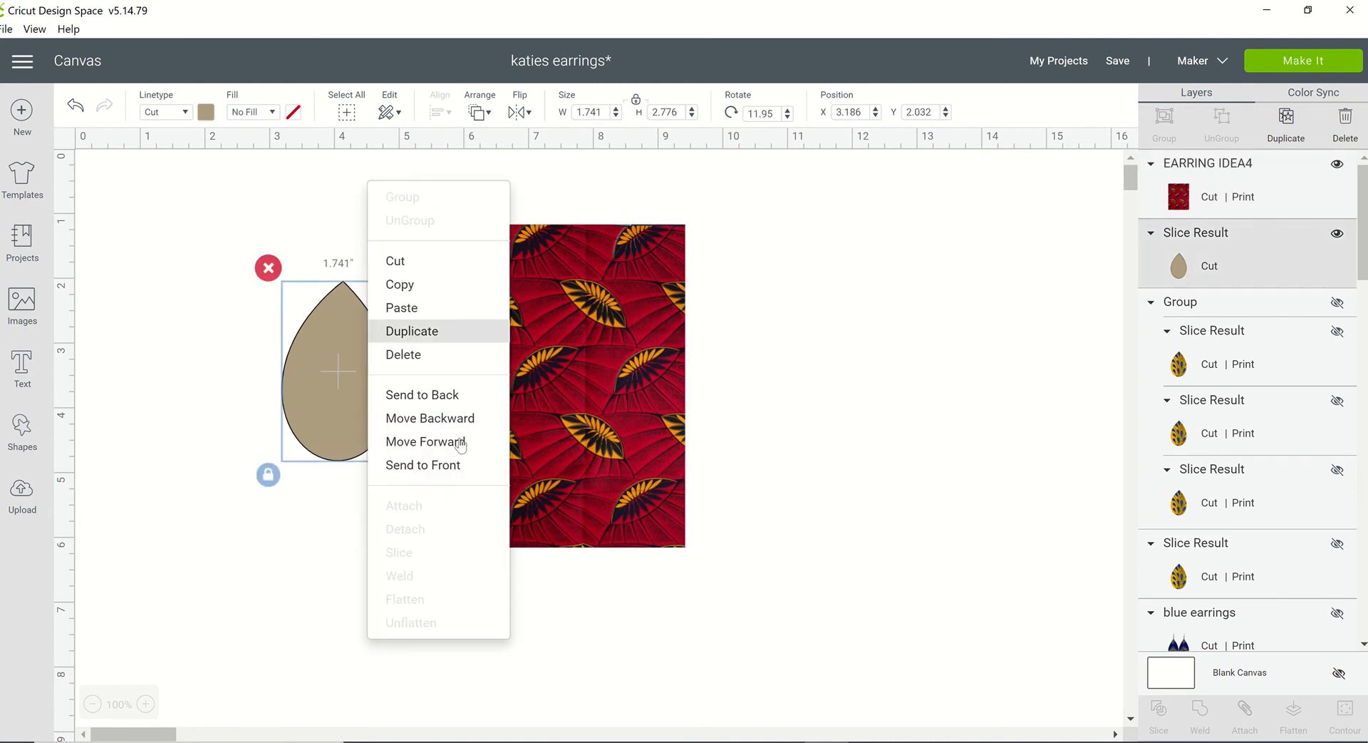
left_click(463, 466)
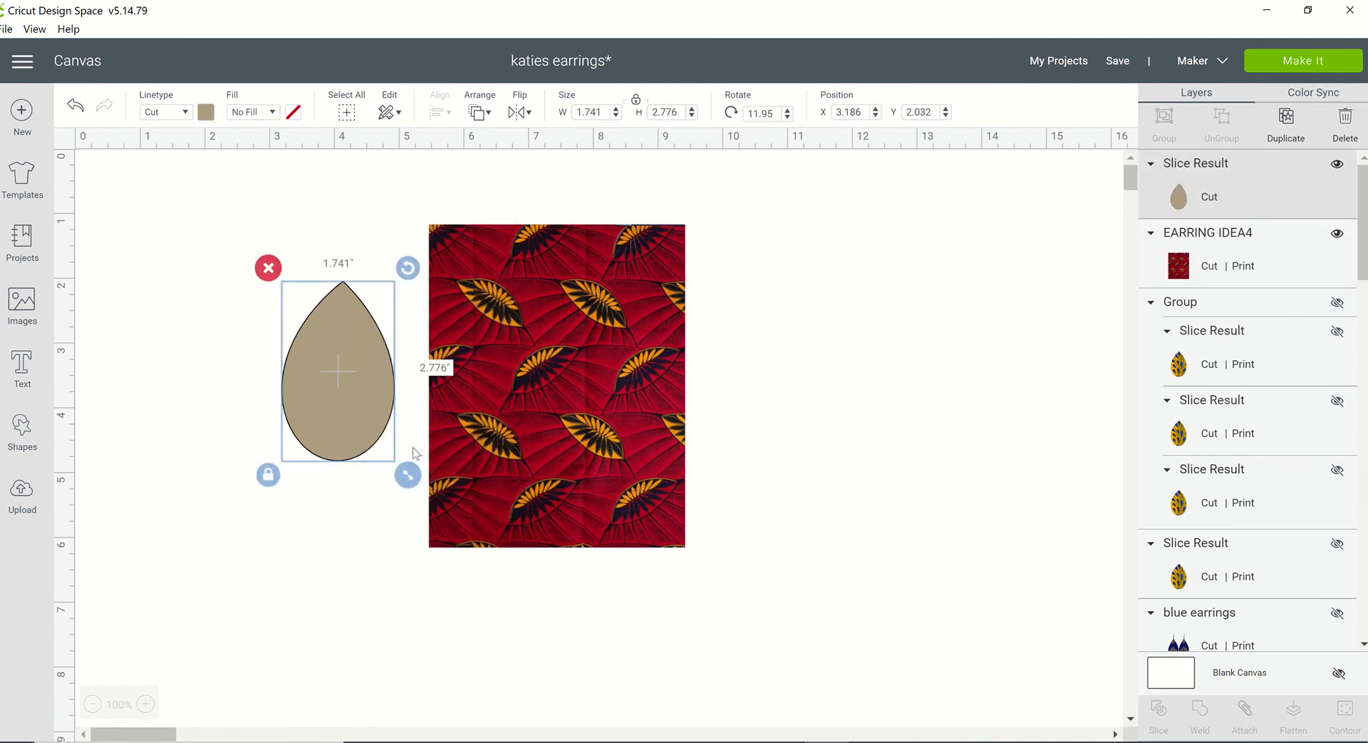
left_click_drag(366, 382, 526, 376)
left_click_drag(526, 381, 498, 369)
left_click(776, 400)
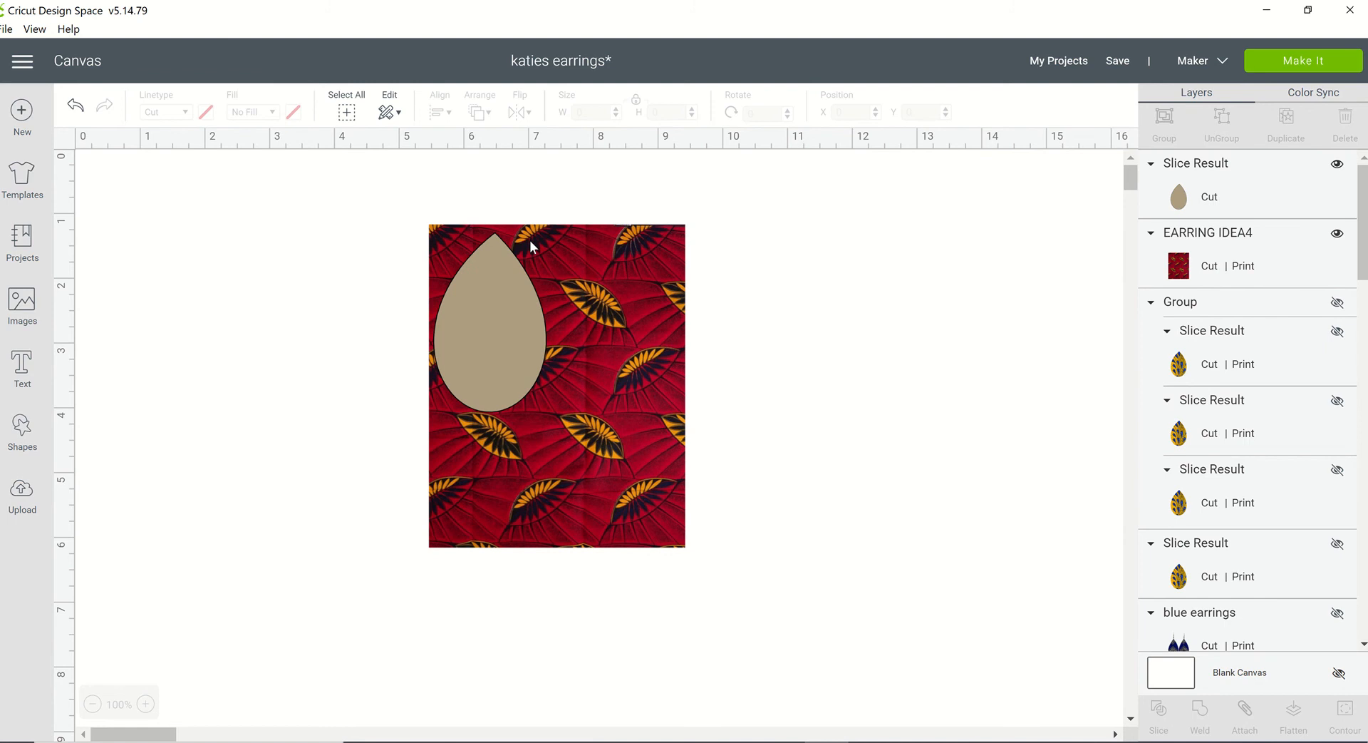
Slice the red pattern with the tan teardrop, and separate the leftover sheet, the tan shape and the patterned teardrop.
left_click_drag(376, 187, 782, 583)
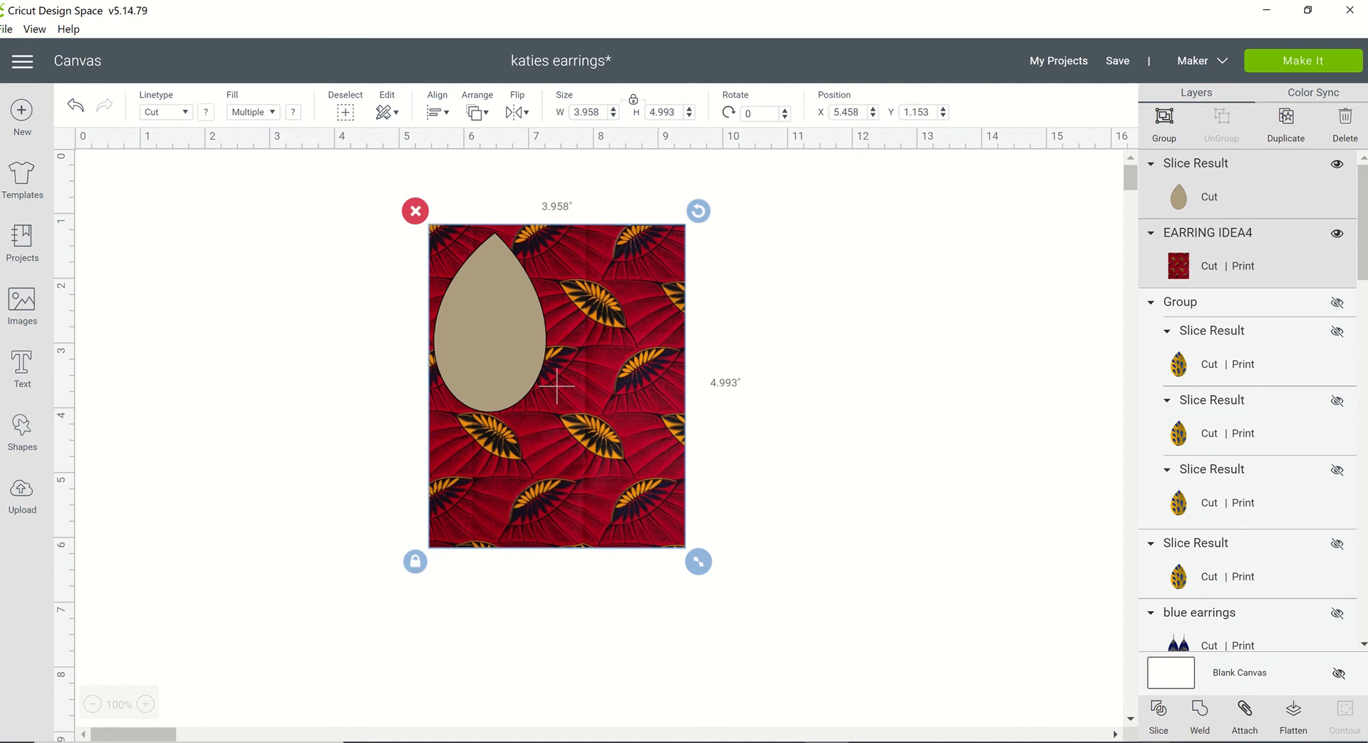
left_click(1158, 722)
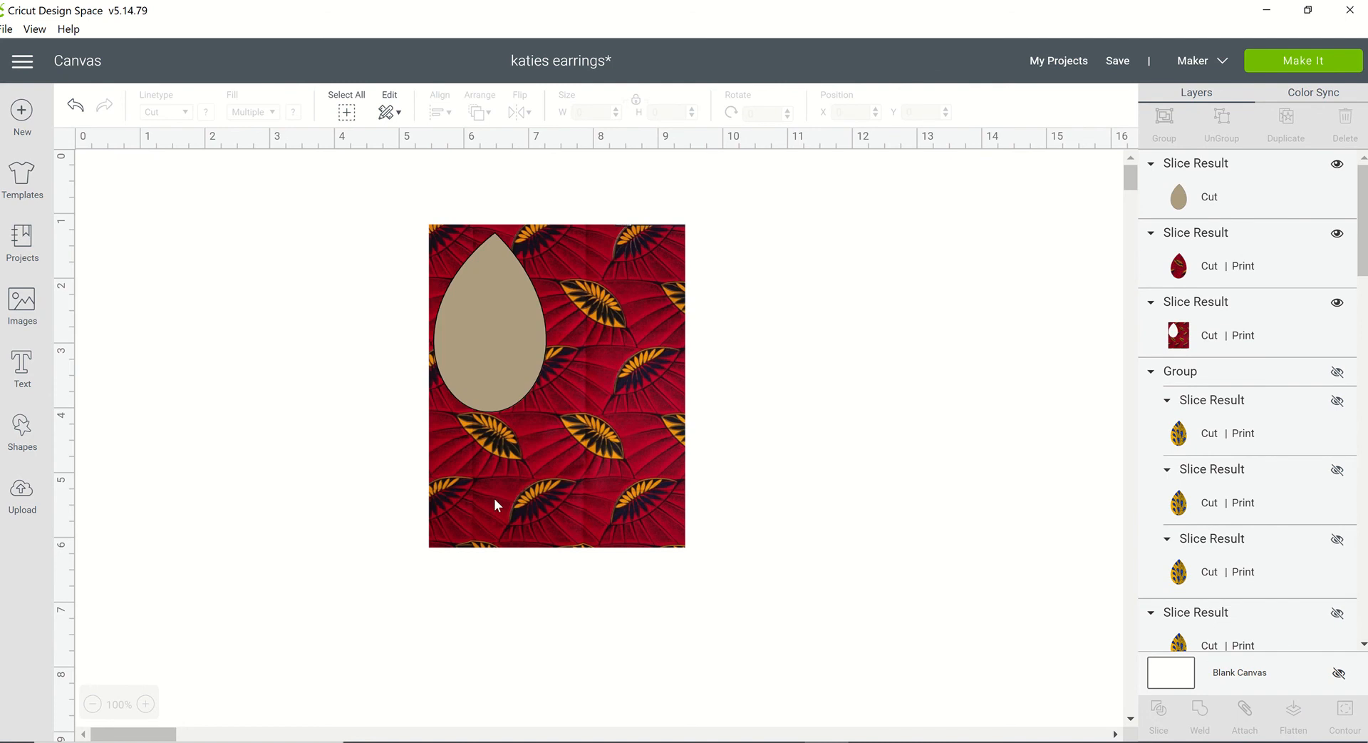
left_click_drag(496, 497, 740, 515)
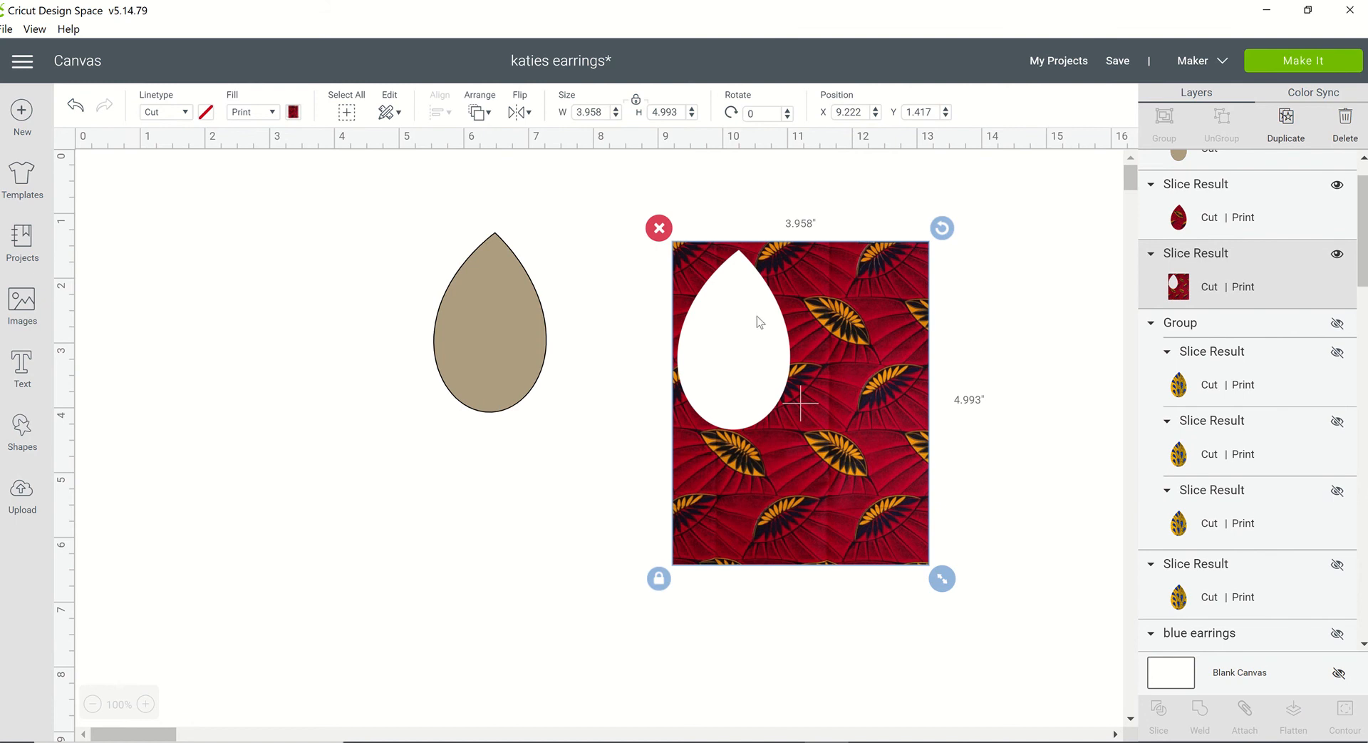
left_click_drag(512, 353, 707, 489)
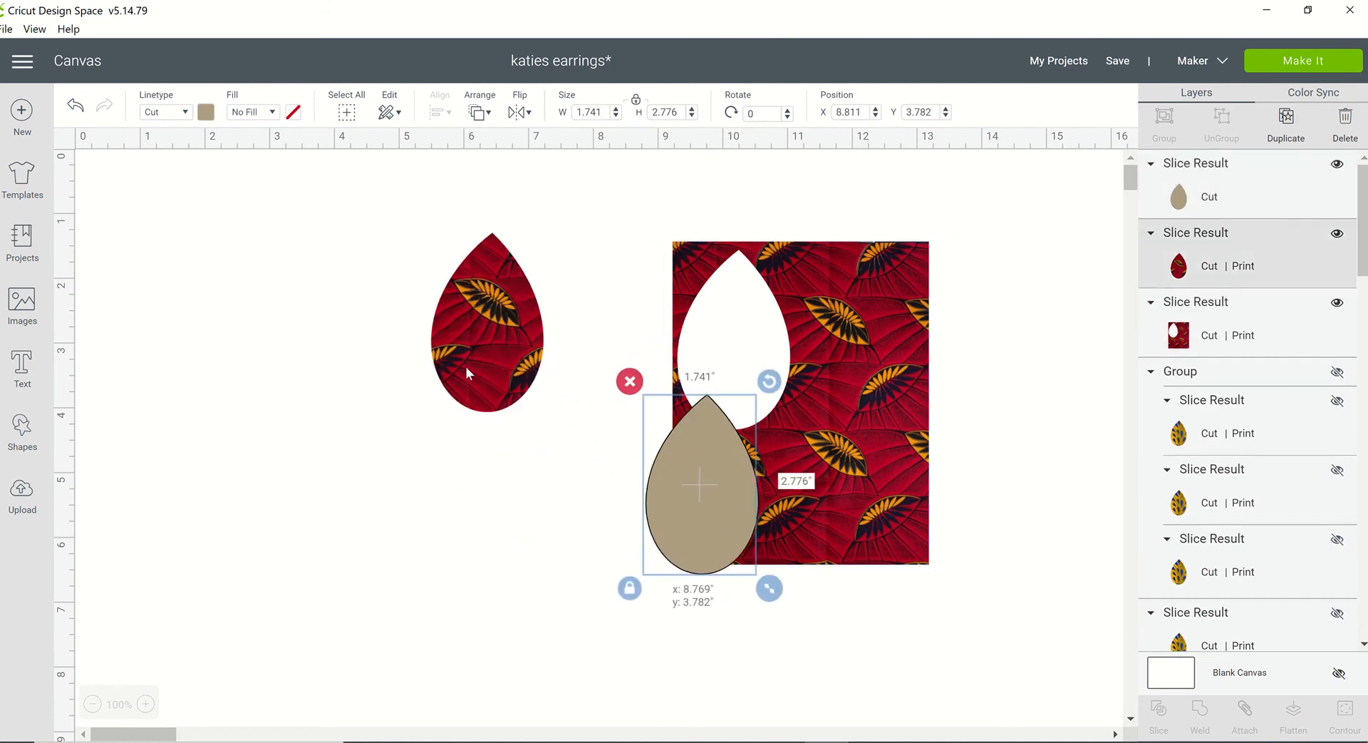
left_click_drag(466, 366, 242, 346)
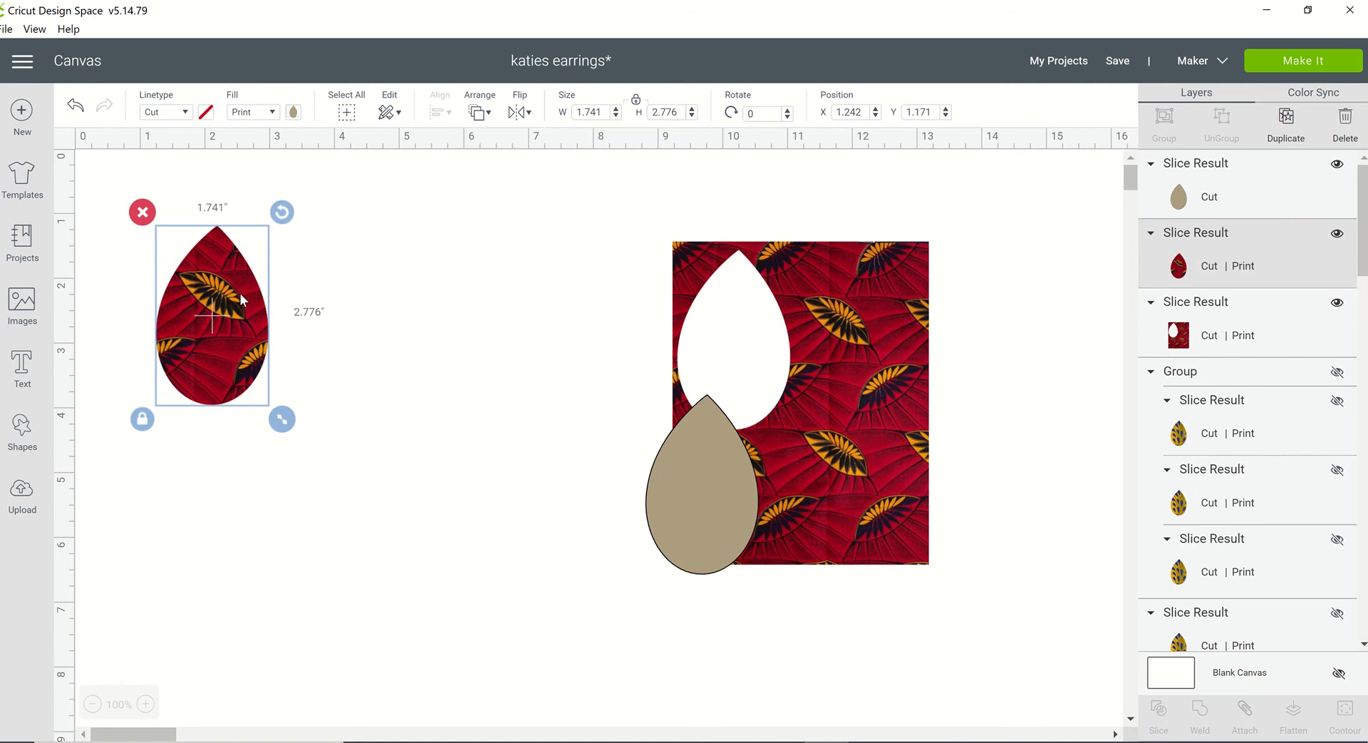
Duplicate the red patterned teardrop three times and line up the four teardrops in a row.
right_click(217, 361)
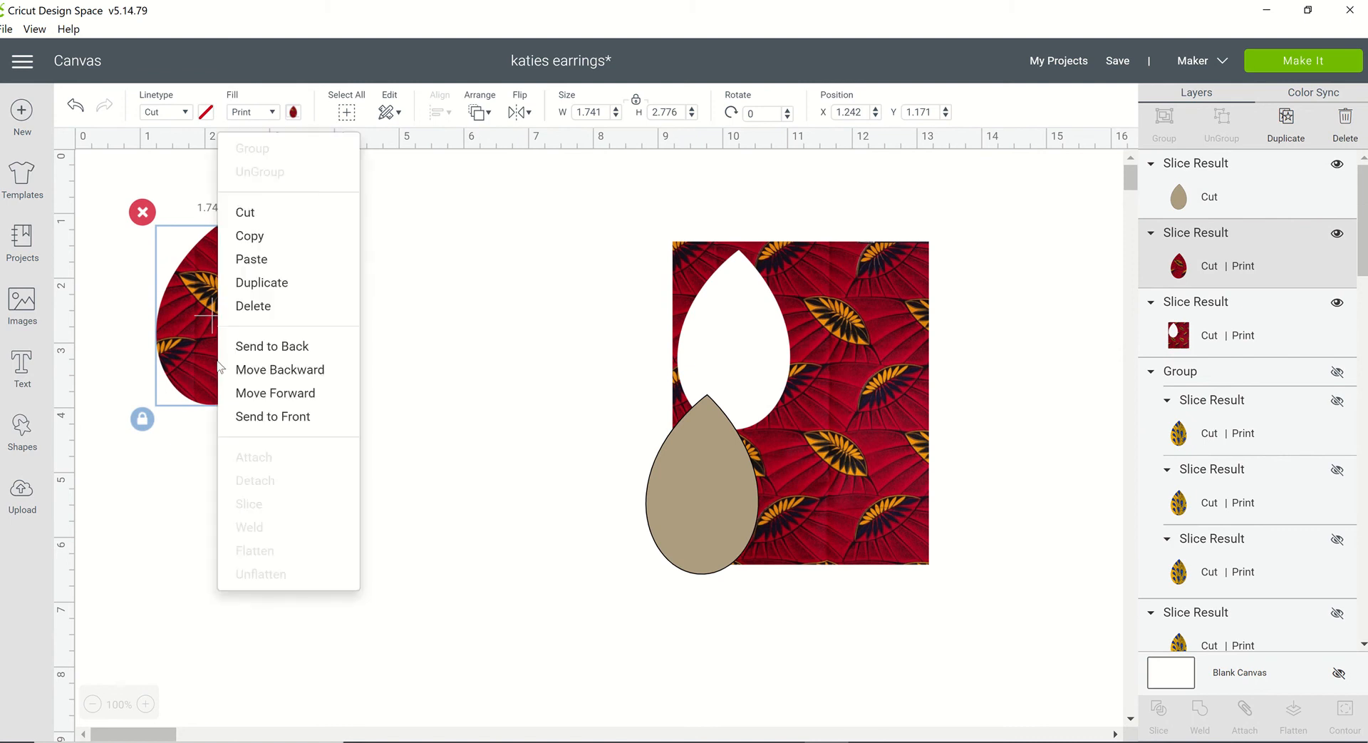
left_click(244, 284)
left_click_drag(269, 366, 326, 352)
left_click(332, 516)
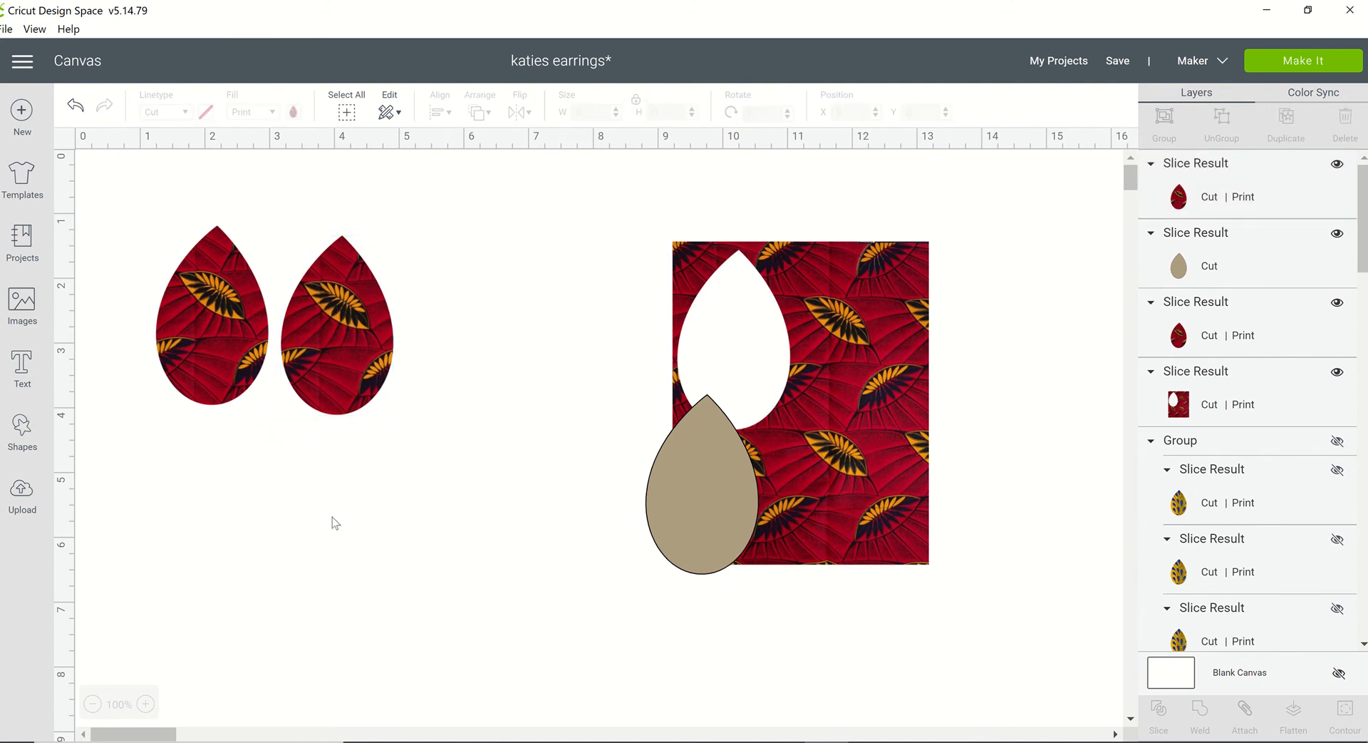
left_click(358, 378)
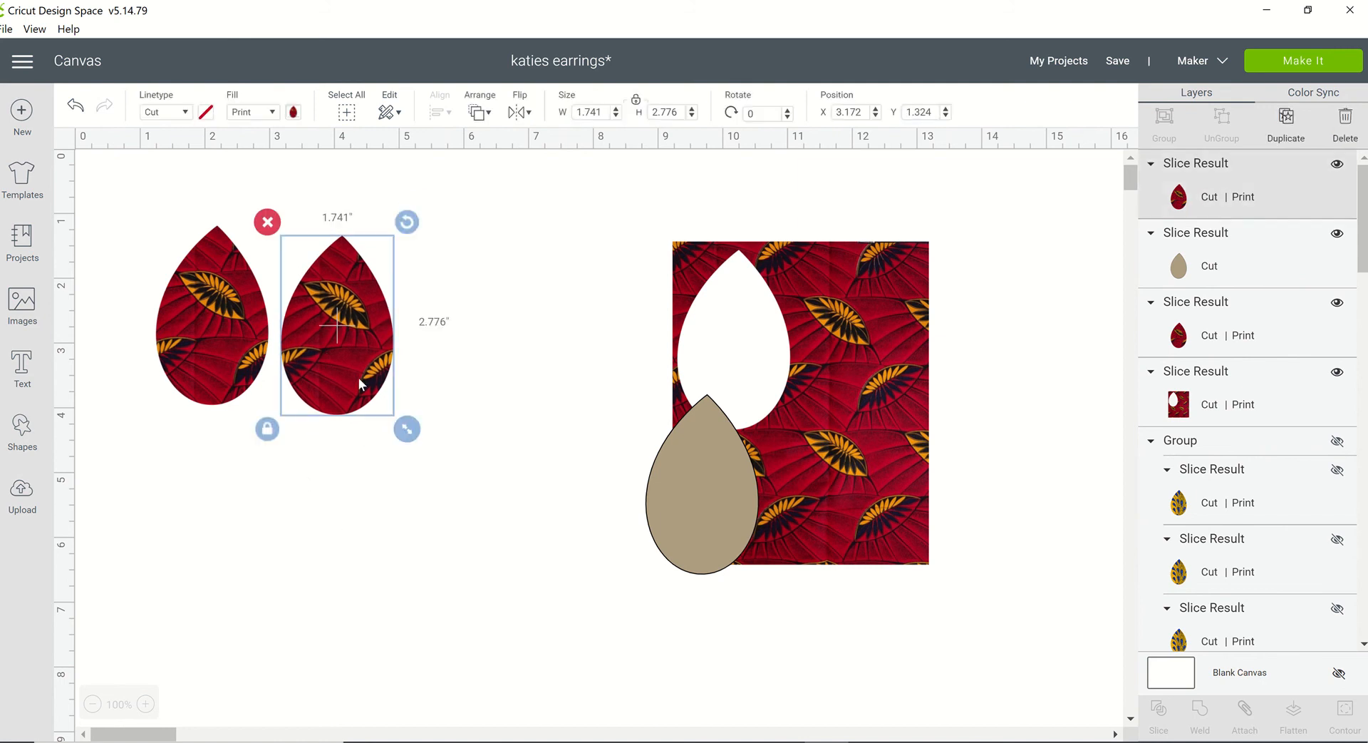
right_click(358, 378)
left_click(399, 213)
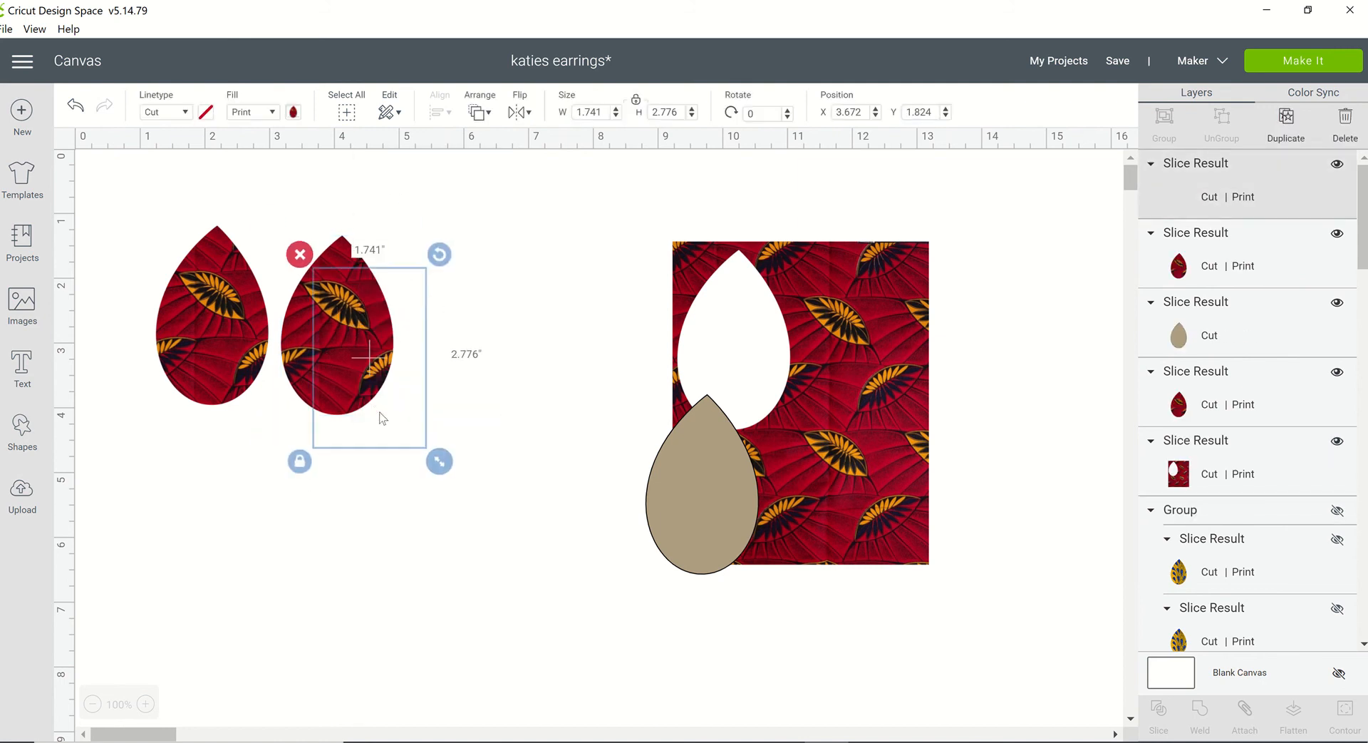
left_click_drag(380, 415, 475, 380)
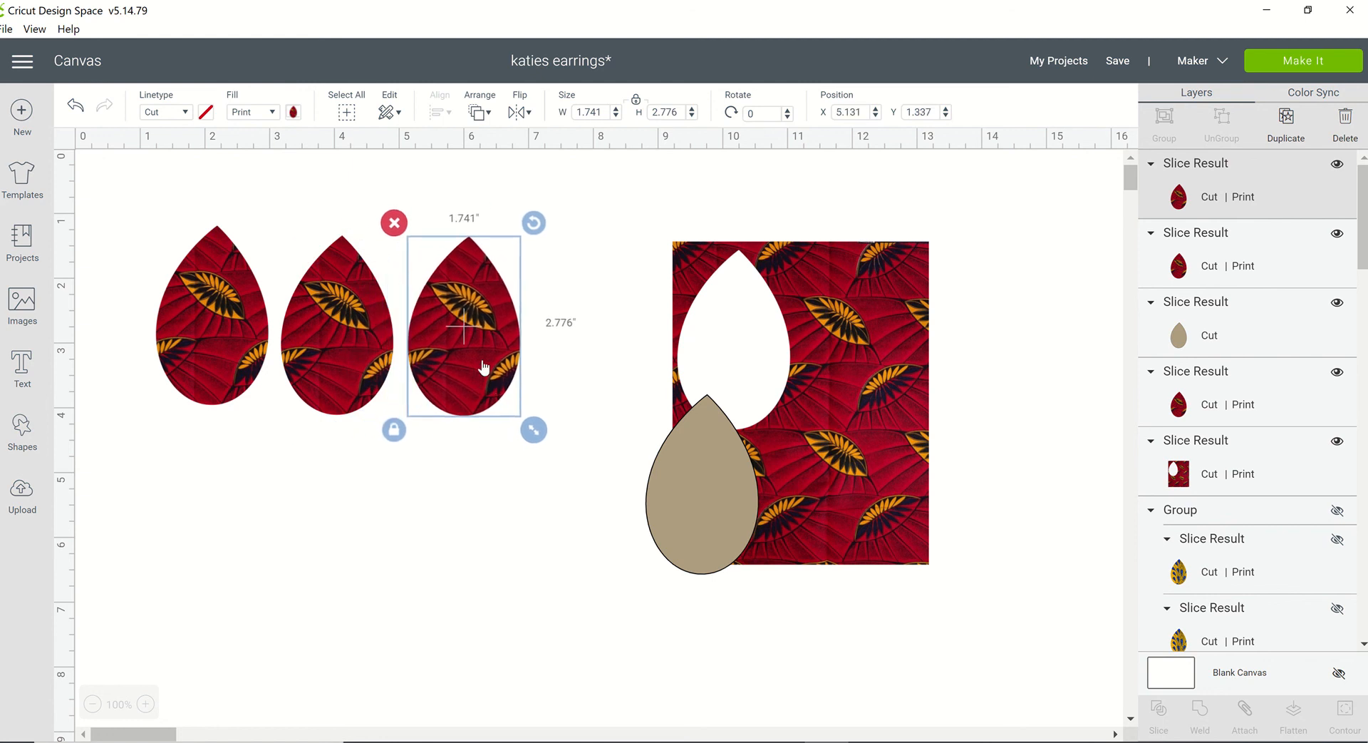
right_click(475, 381)
left_click(536, 305)
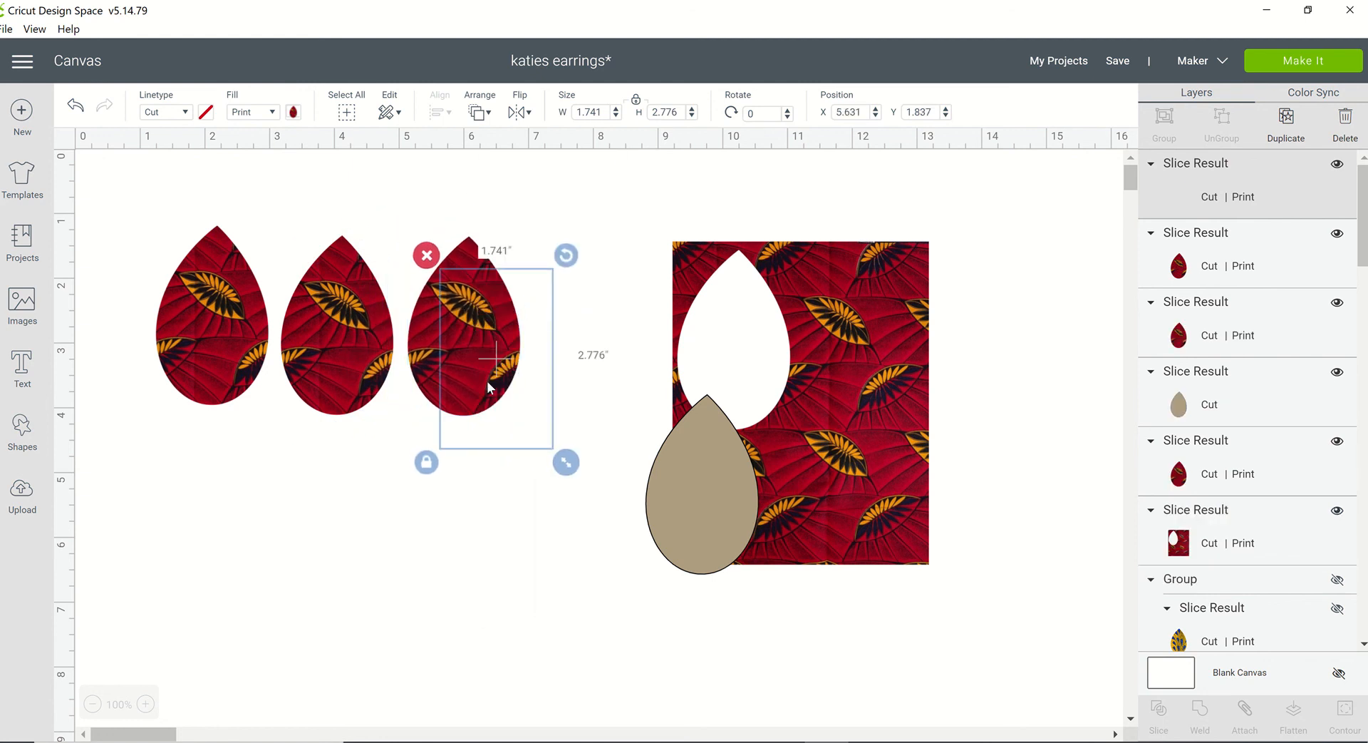
left_click_drag(528, 397, 581, 366)
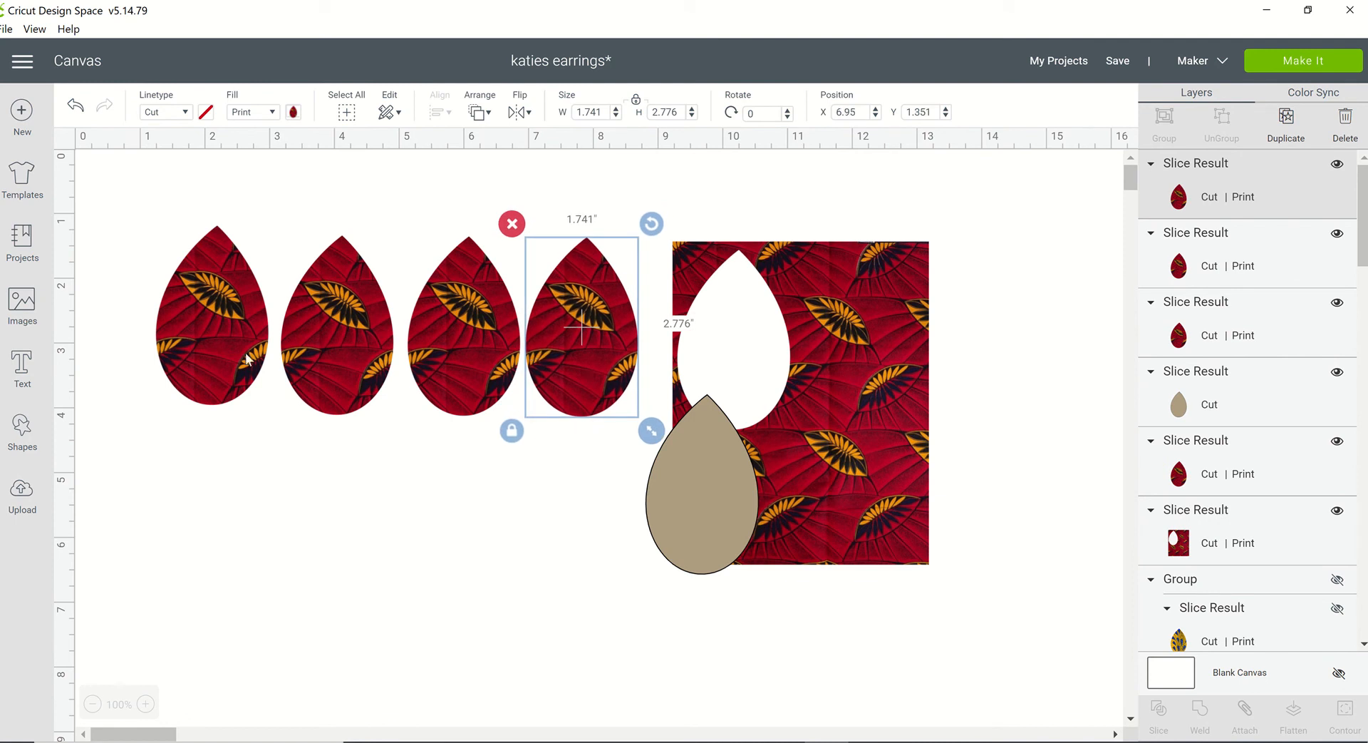
left_click_drag(248, 359, 256, 366)
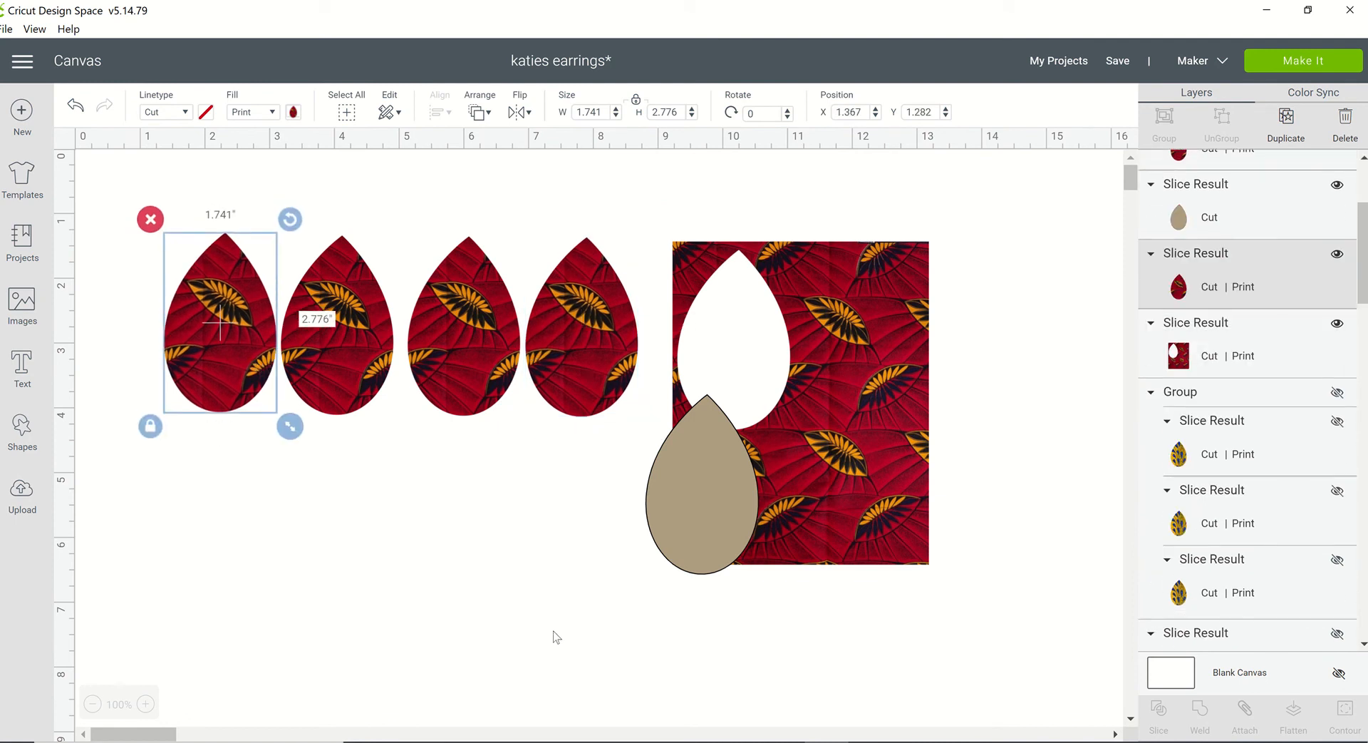
left_click(553, 635)
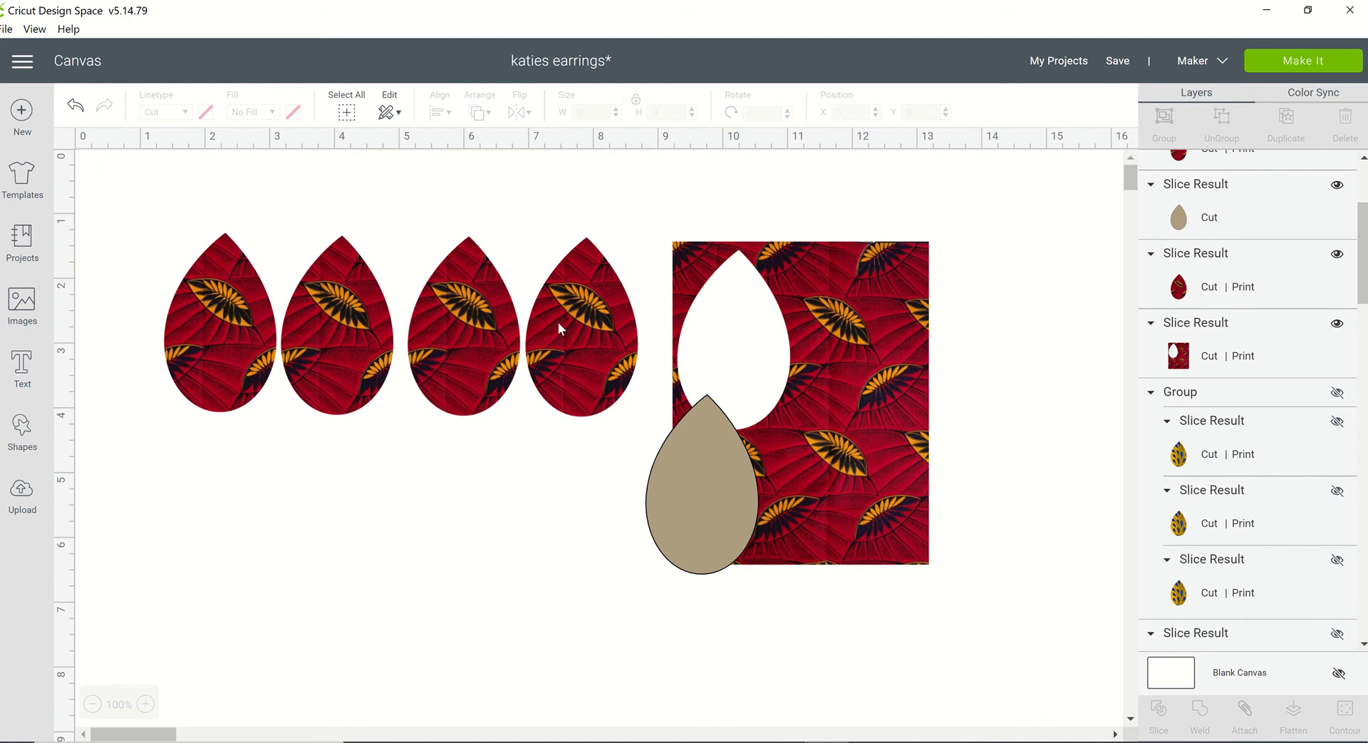
Move the tan teardrop off the leftover pattern sheet and rotate the sheet to about 270 degrees.
left_click(703, 479)
left_click_drag(703, 478, 467, 520)
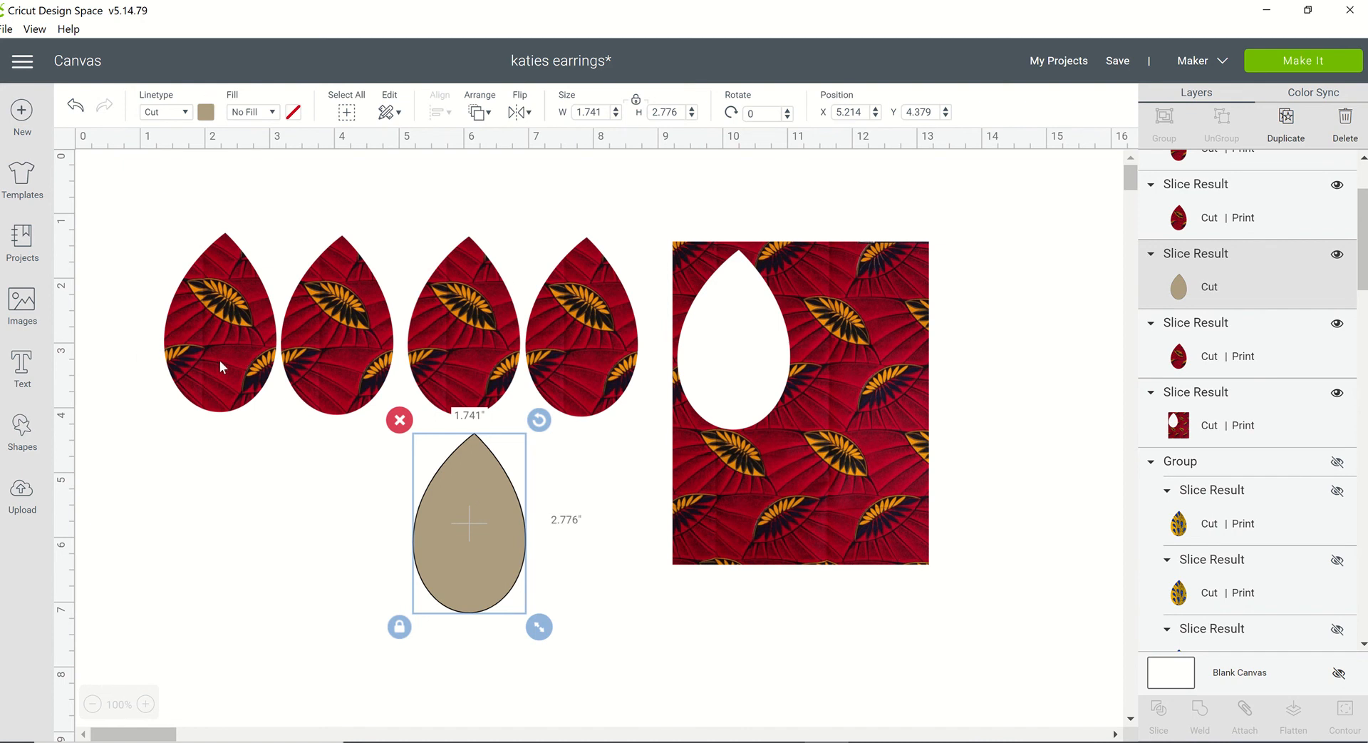
left_click(258, 406)
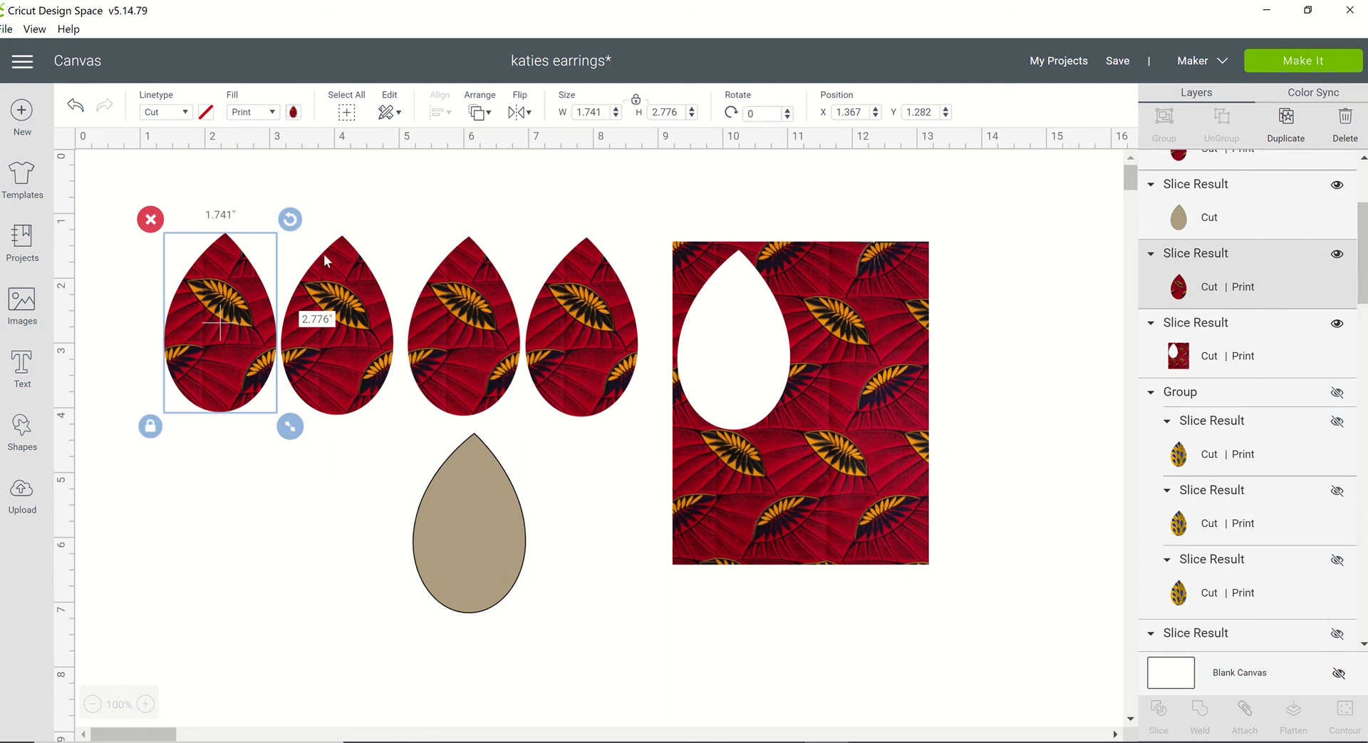
left_click(349, 577)
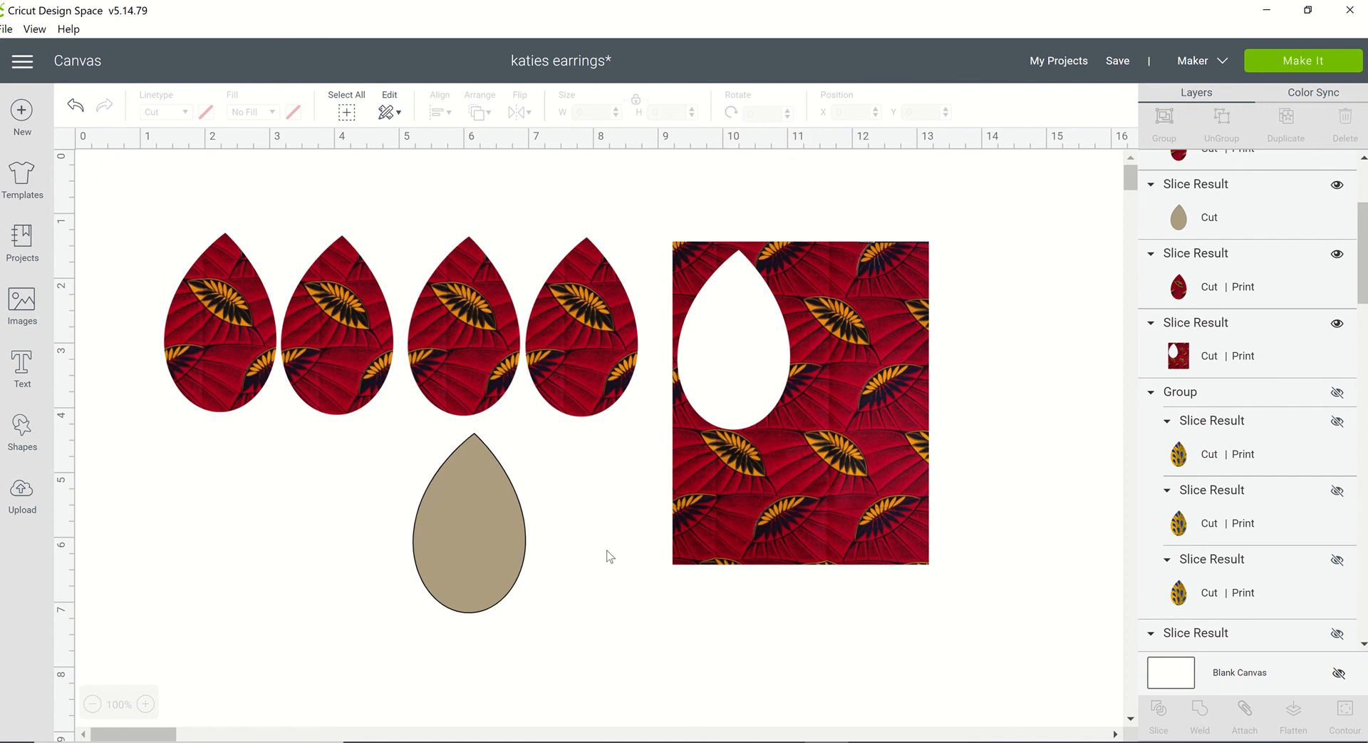
left_click(787, 325)
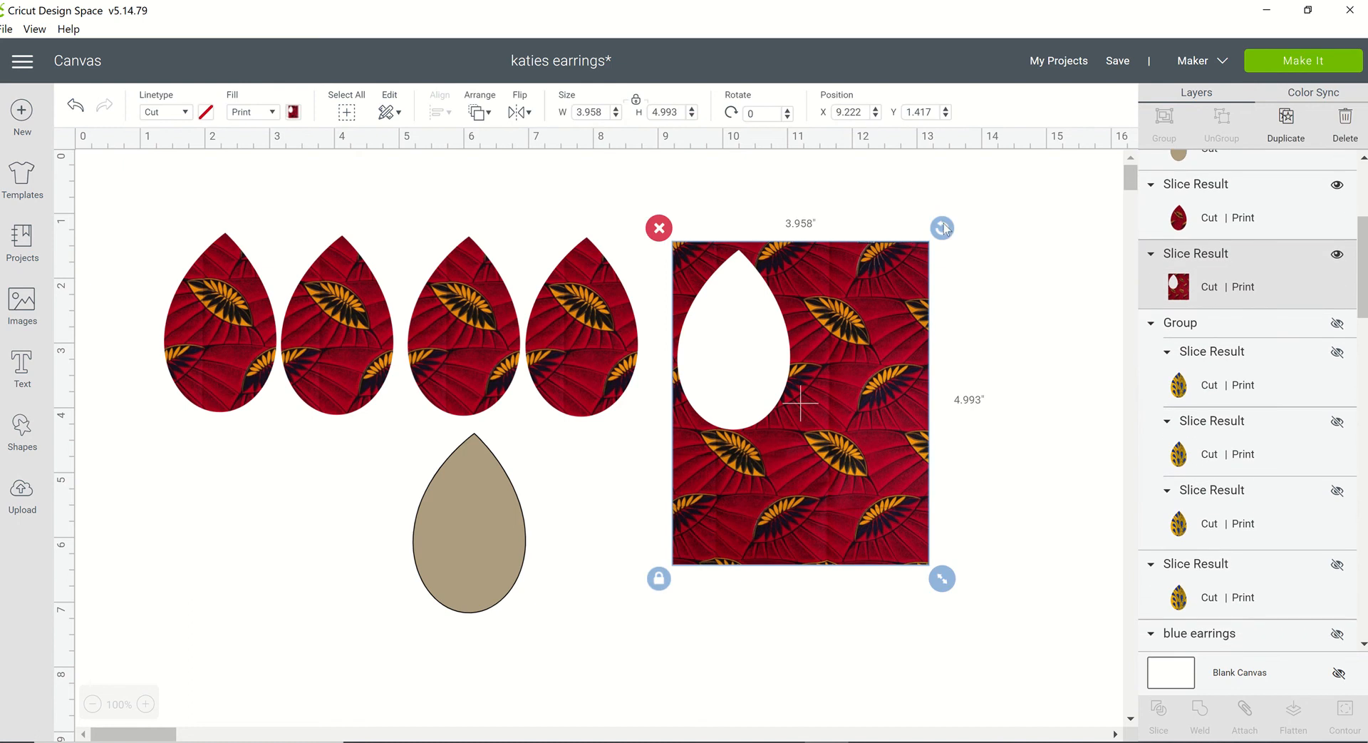
left_click_drag(943, 226, 691, 317)
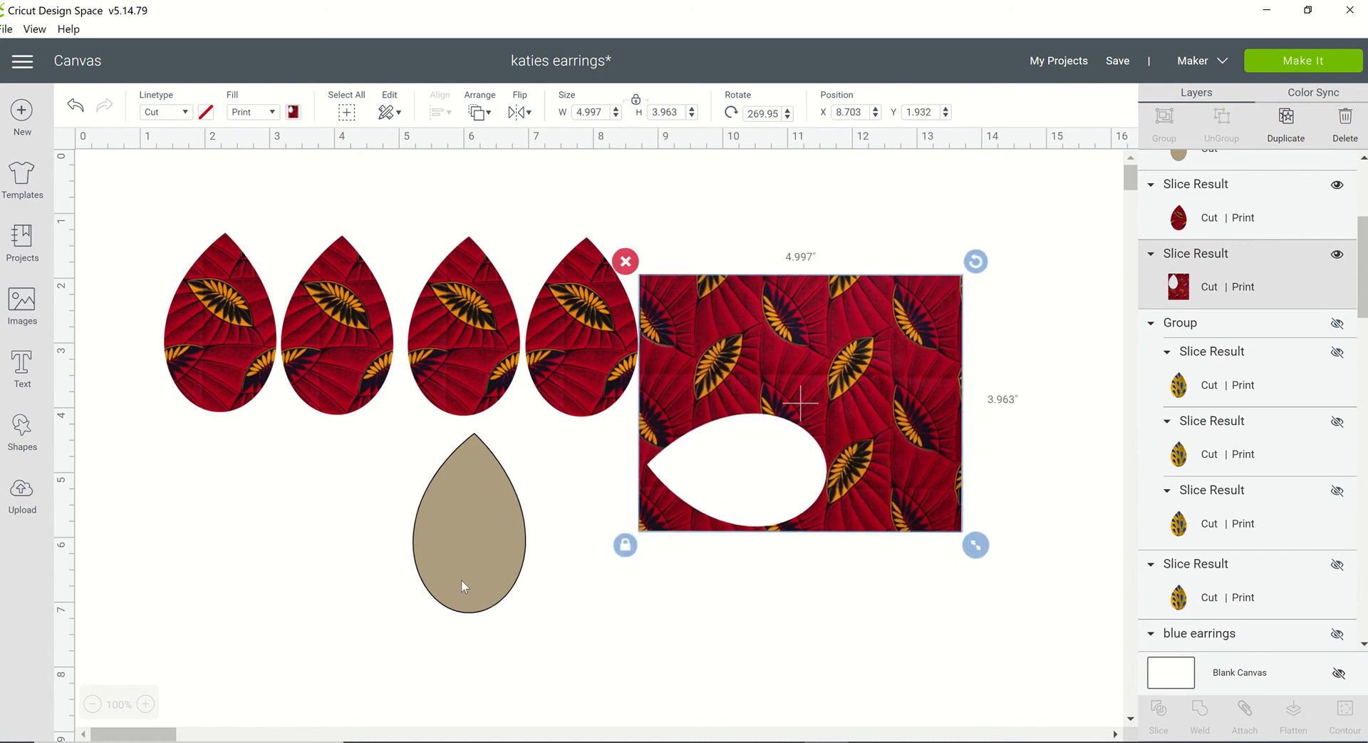
Slice a second teardrop from the rotated sheet's uncut upper-right area, at about X 11.9 and Y 2.0 inches, and pull the pieces apart.
left_click_drag(464, 579, 908, 420)
left_click(1033, 495)
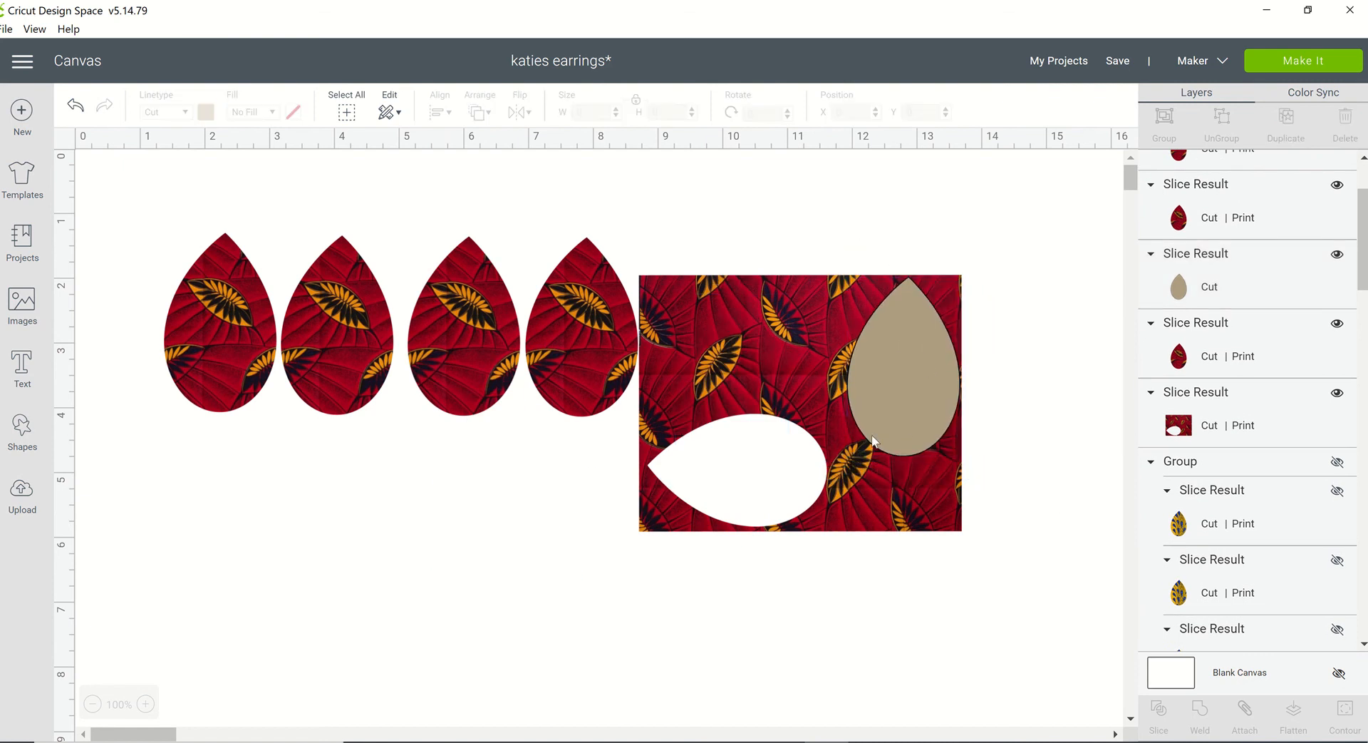
left_click(899, 399)
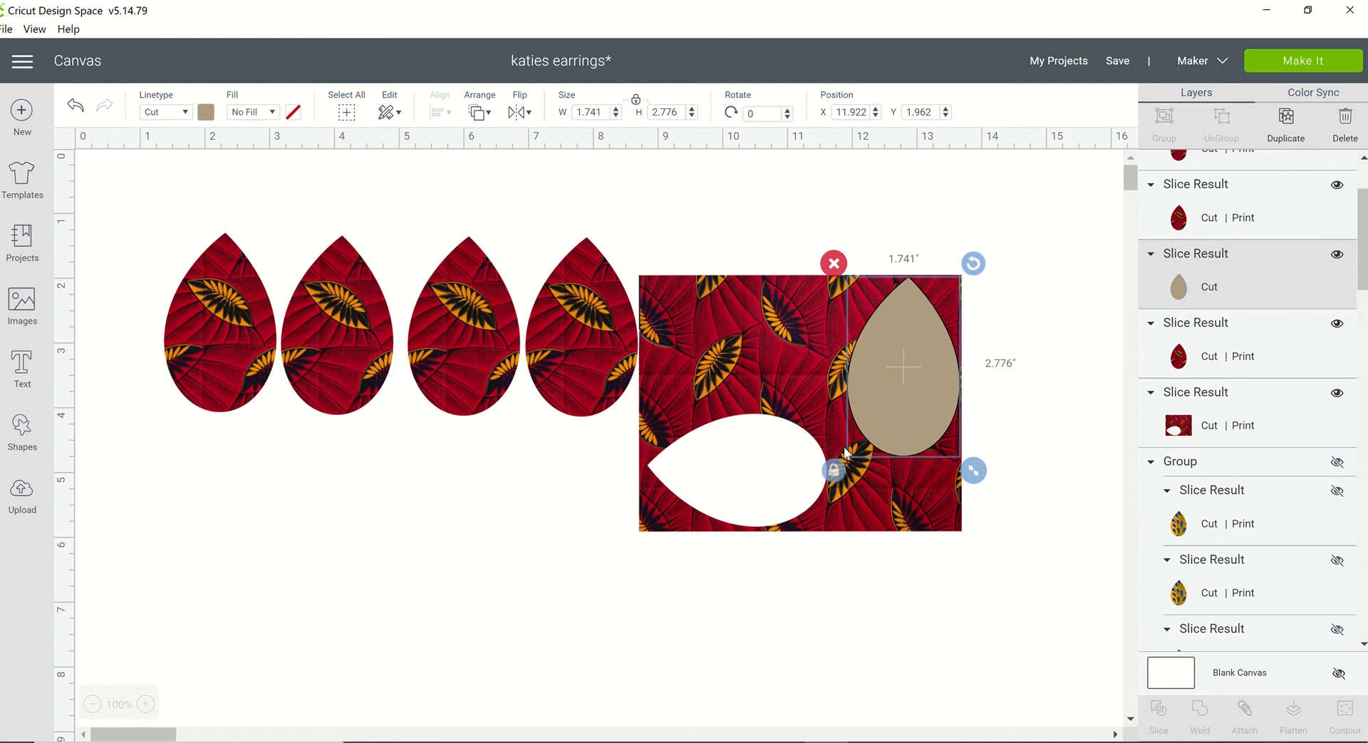
left_click(821, 499, "shift")
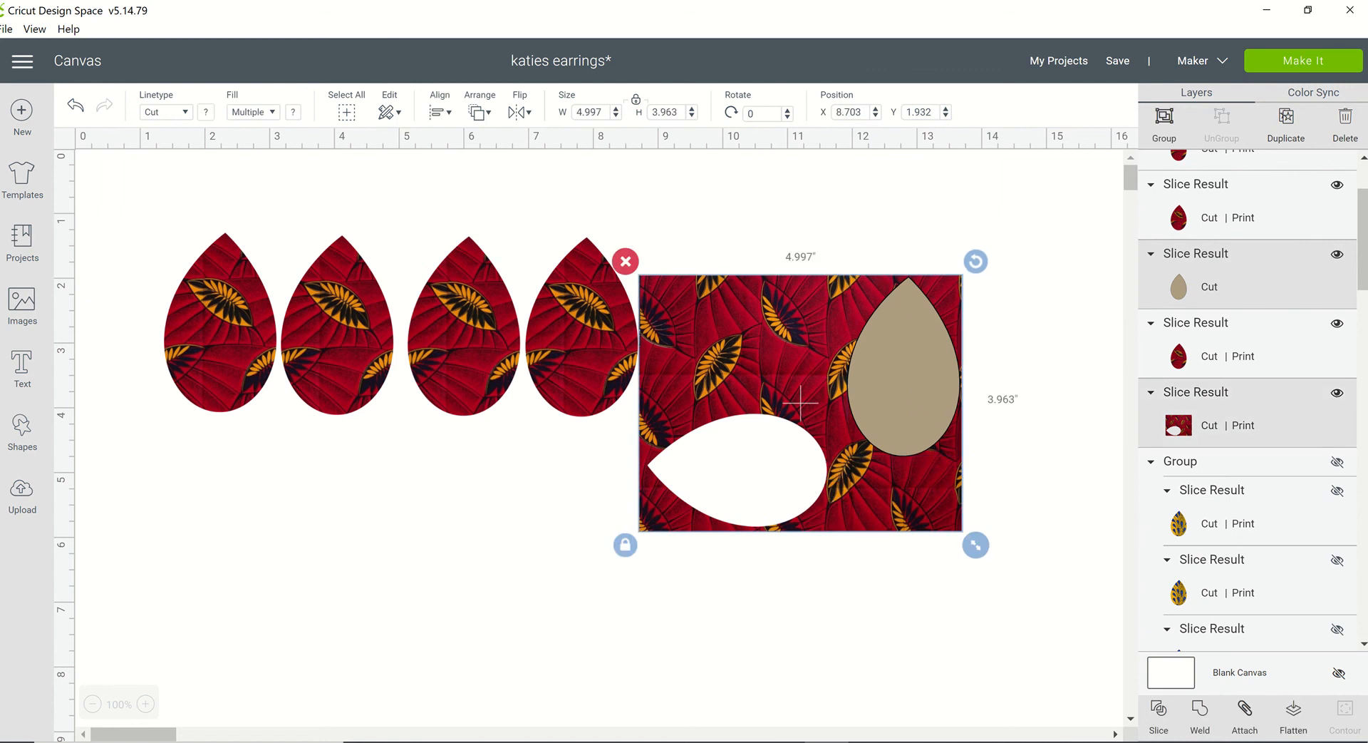
left_click(1155, 733)
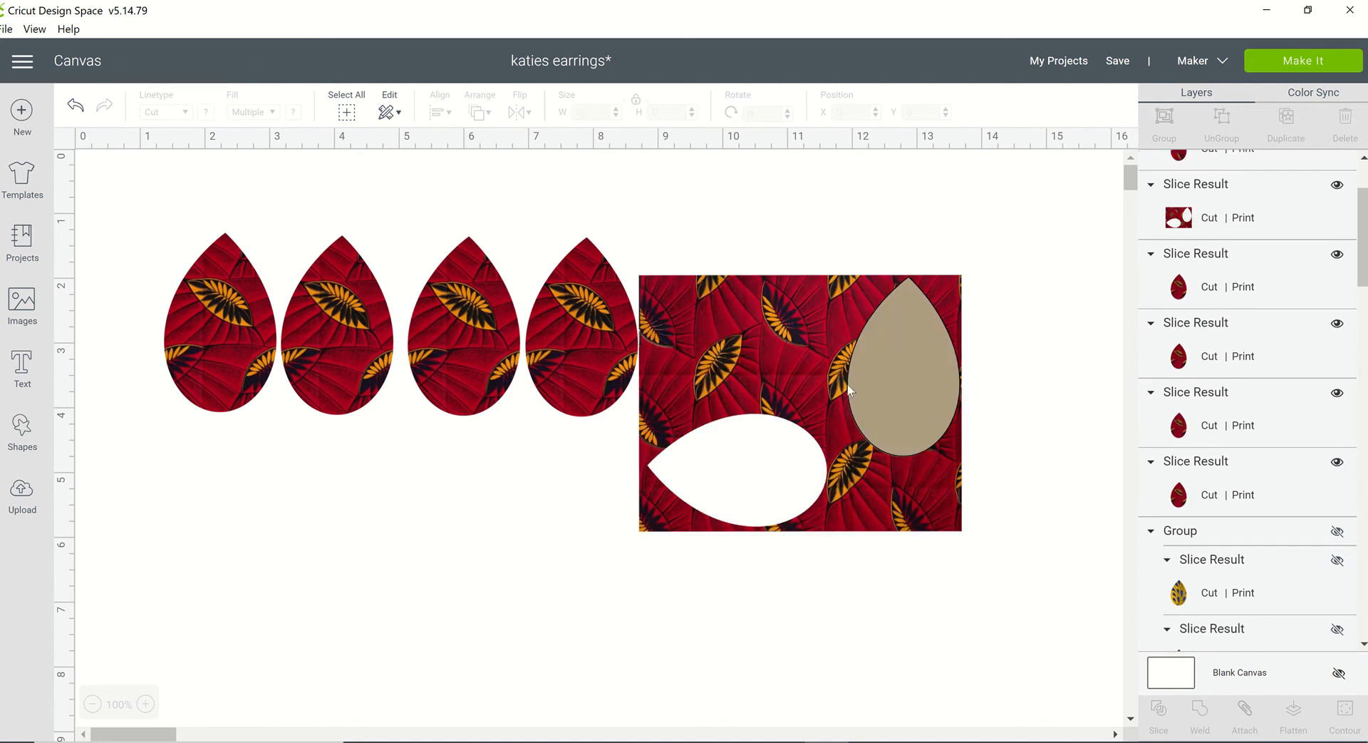
left_click_drag(802, 339, 607, 522)
left_click_drag(908, 368, 969, 604)
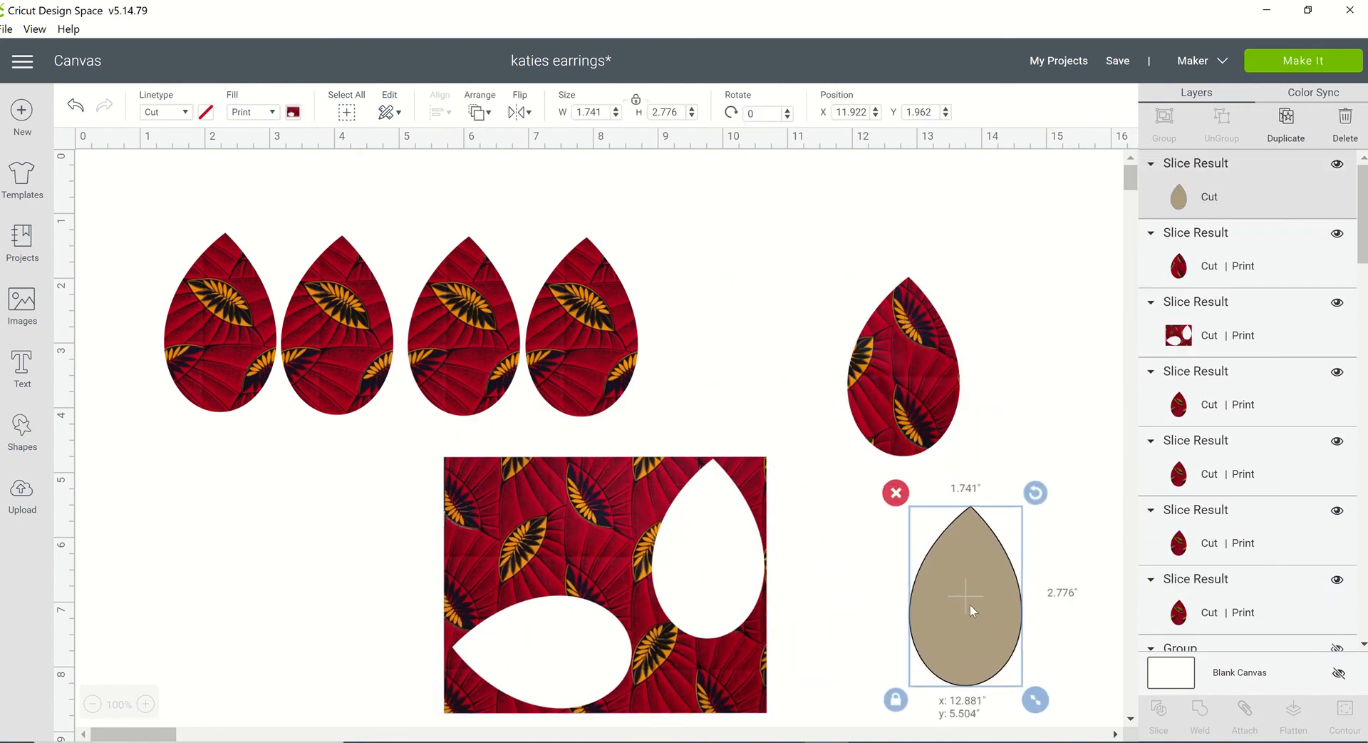
Hide the tan teardrop layer and delete the leftover red pattern sheet.
left_click(1337, 164)
left_click(604, 581)
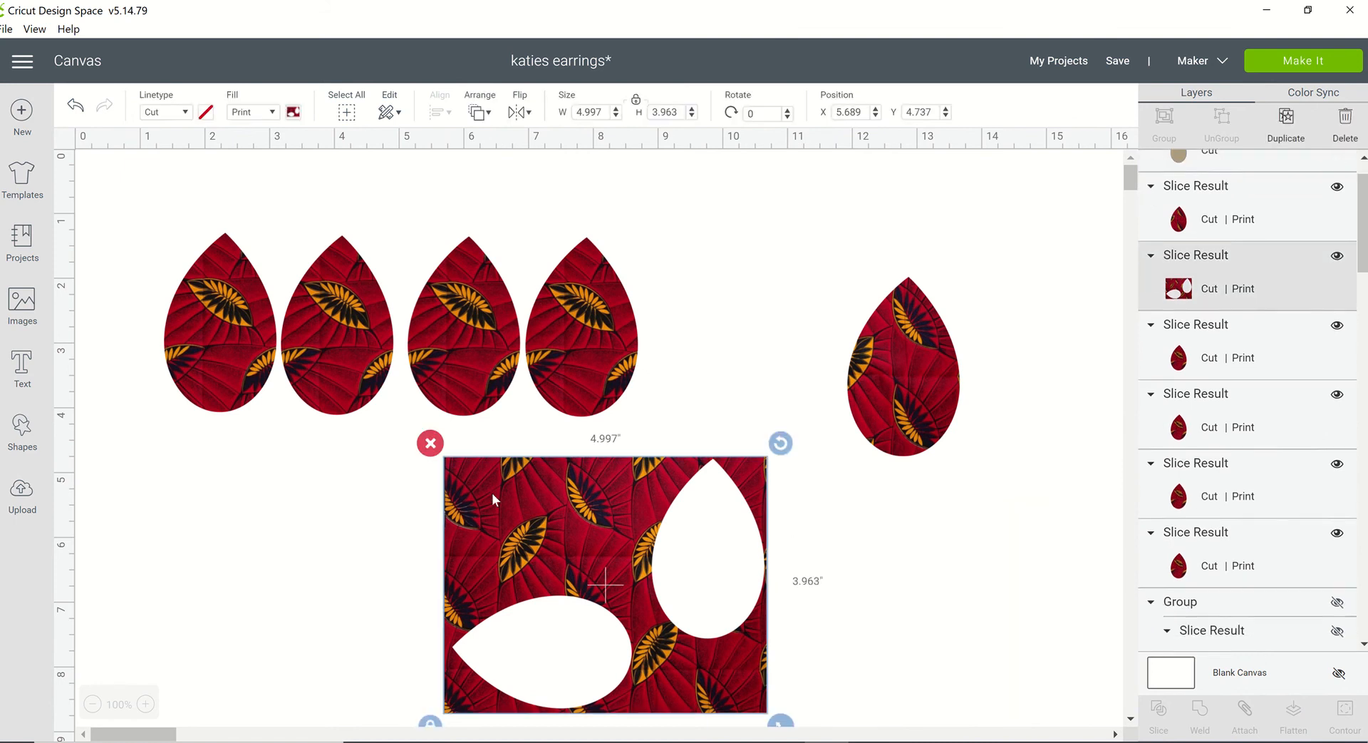
left_click(429, 445)
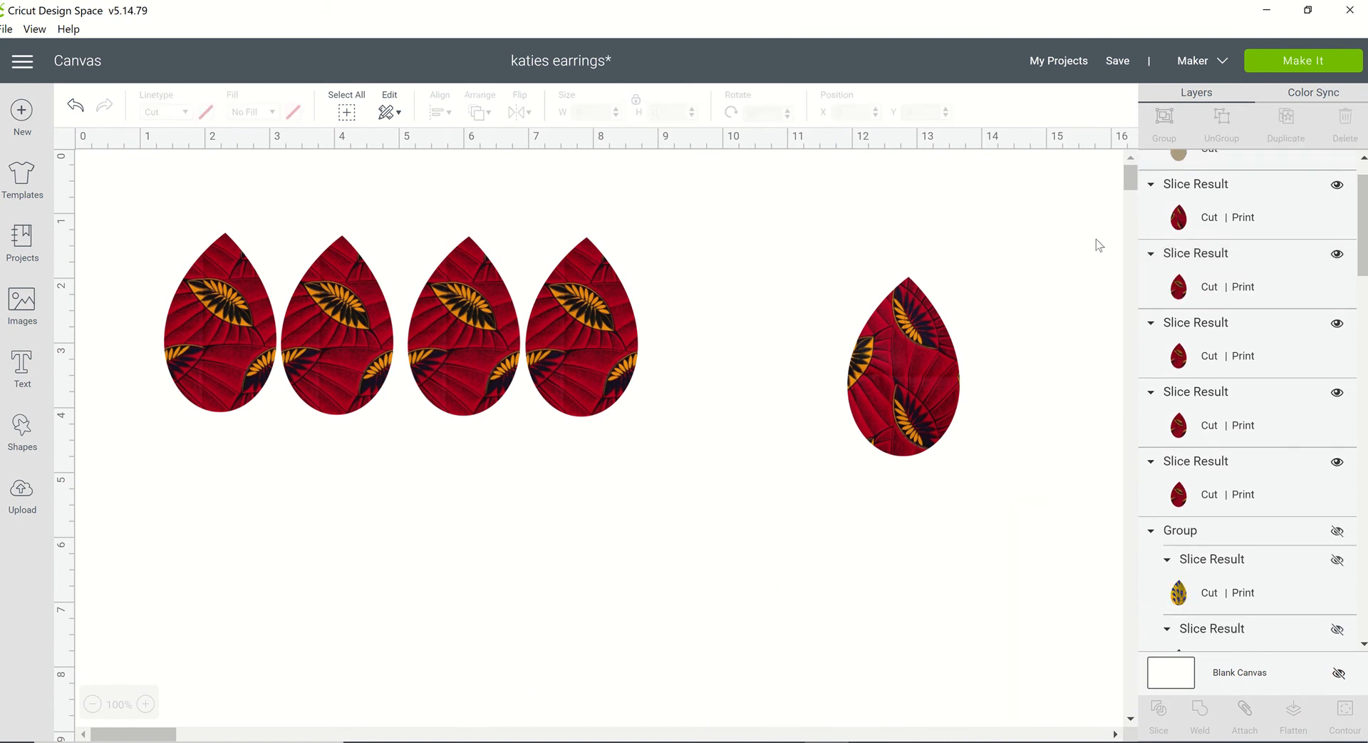
Move the newly sliced teardrop below the first row and duplicate it twice, placing the copies beside it in a second row.
left_click_drag(905, 379, 229, 529)
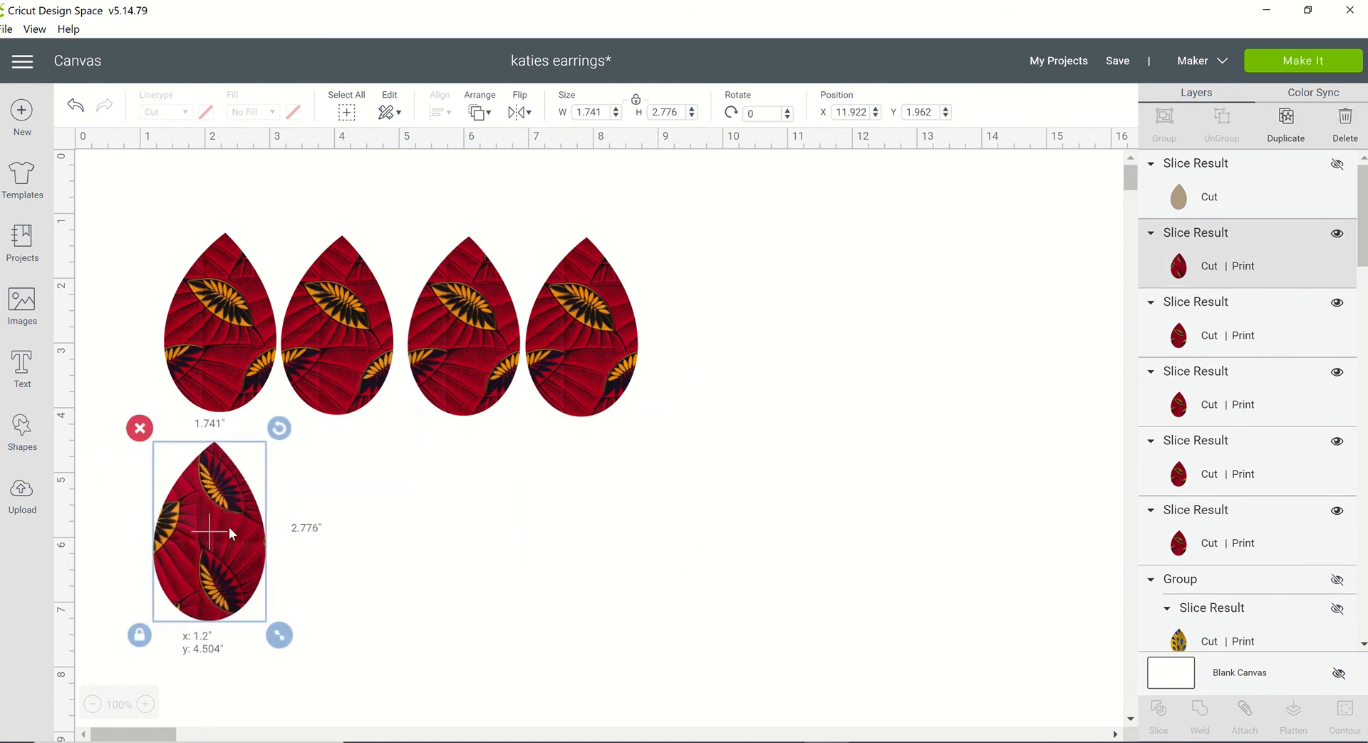
right_click(229, 529)
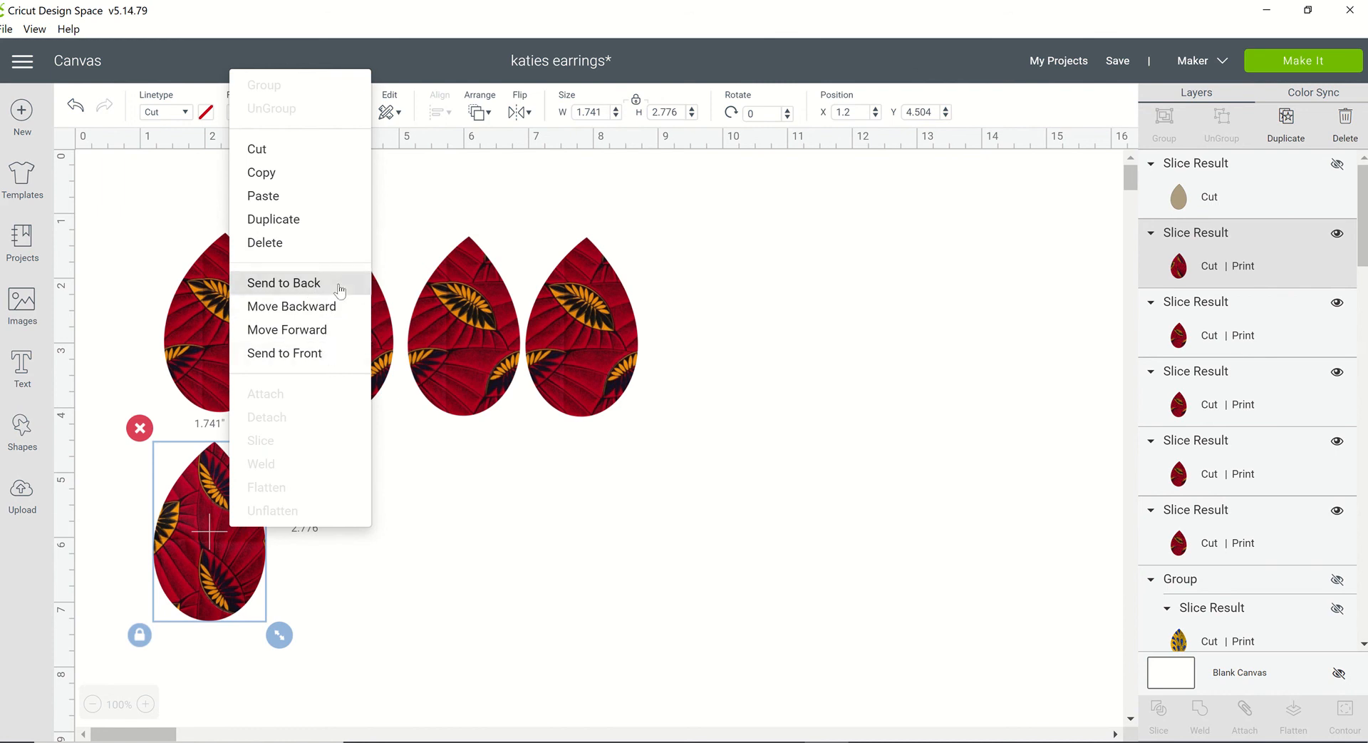
left_click(328, 220)
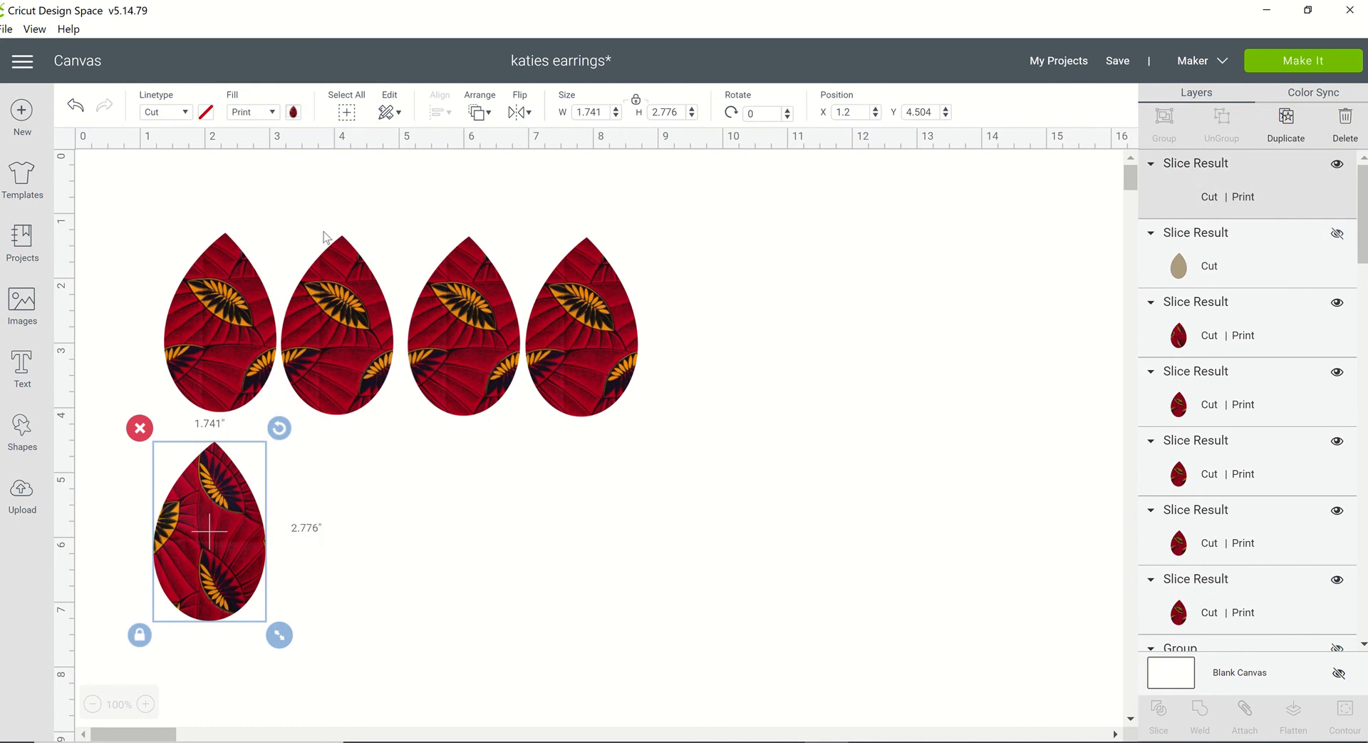
left_click_drag(218, 536, 348, 541)
right_click(348, 541)
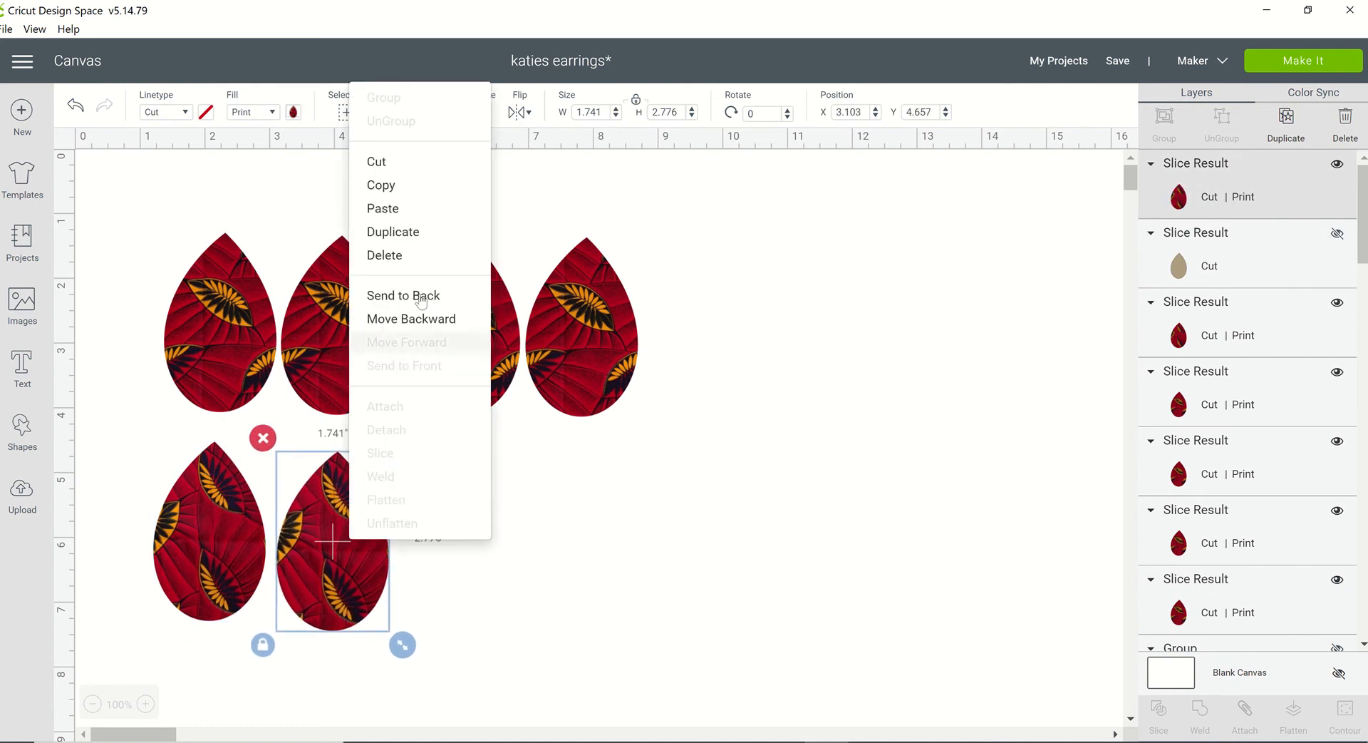
left_click(426, 232)
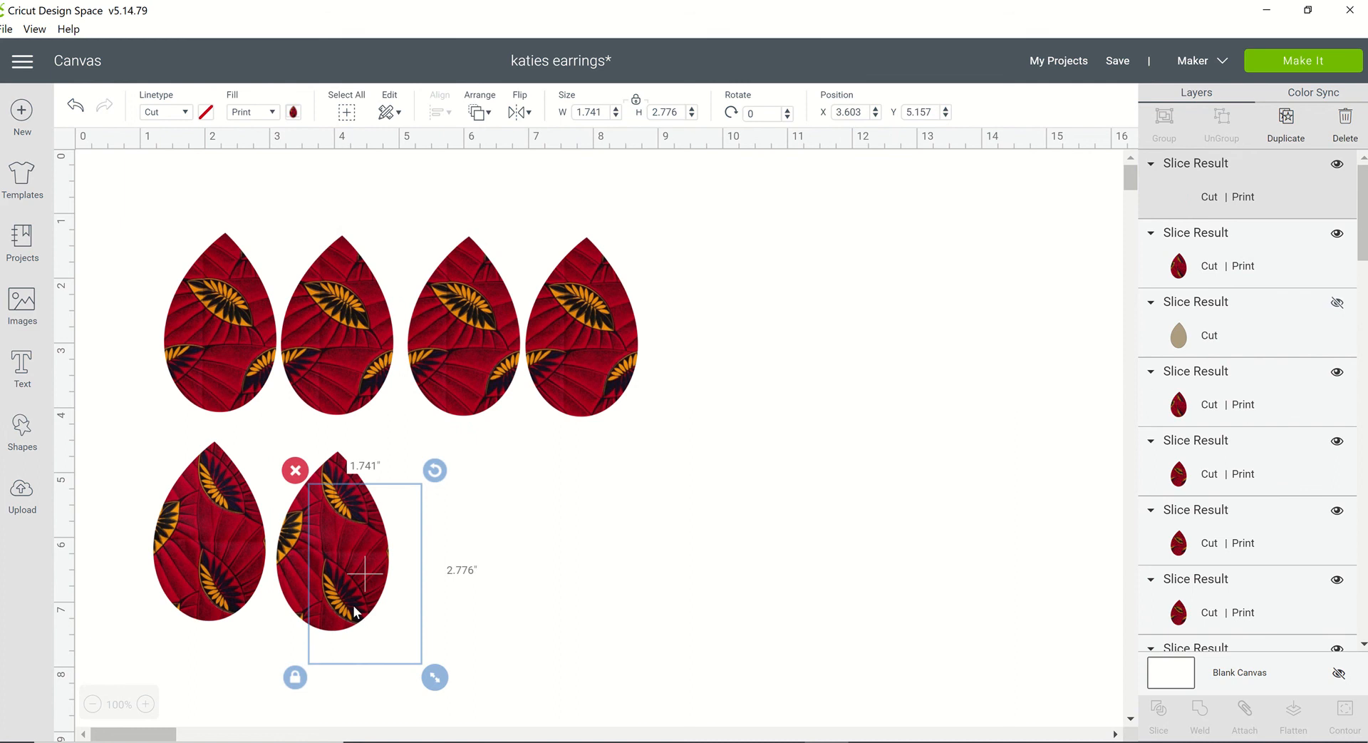
left_click_drag(352, 598, 453, 565)
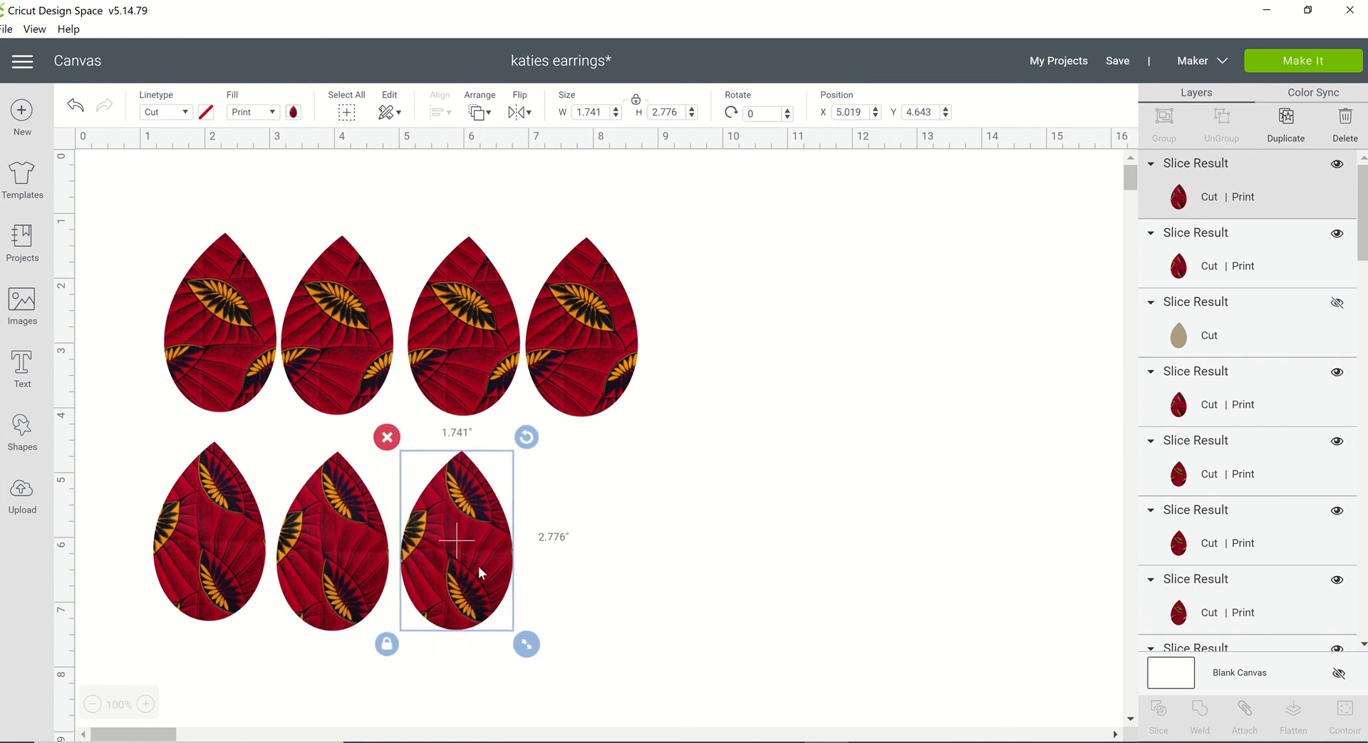
Duplicate the third teardrop of the second row, place the copy as the row's fourth, and nudge the first teardrop down into line.
right_click(477, 566)
left_click(557, 256)
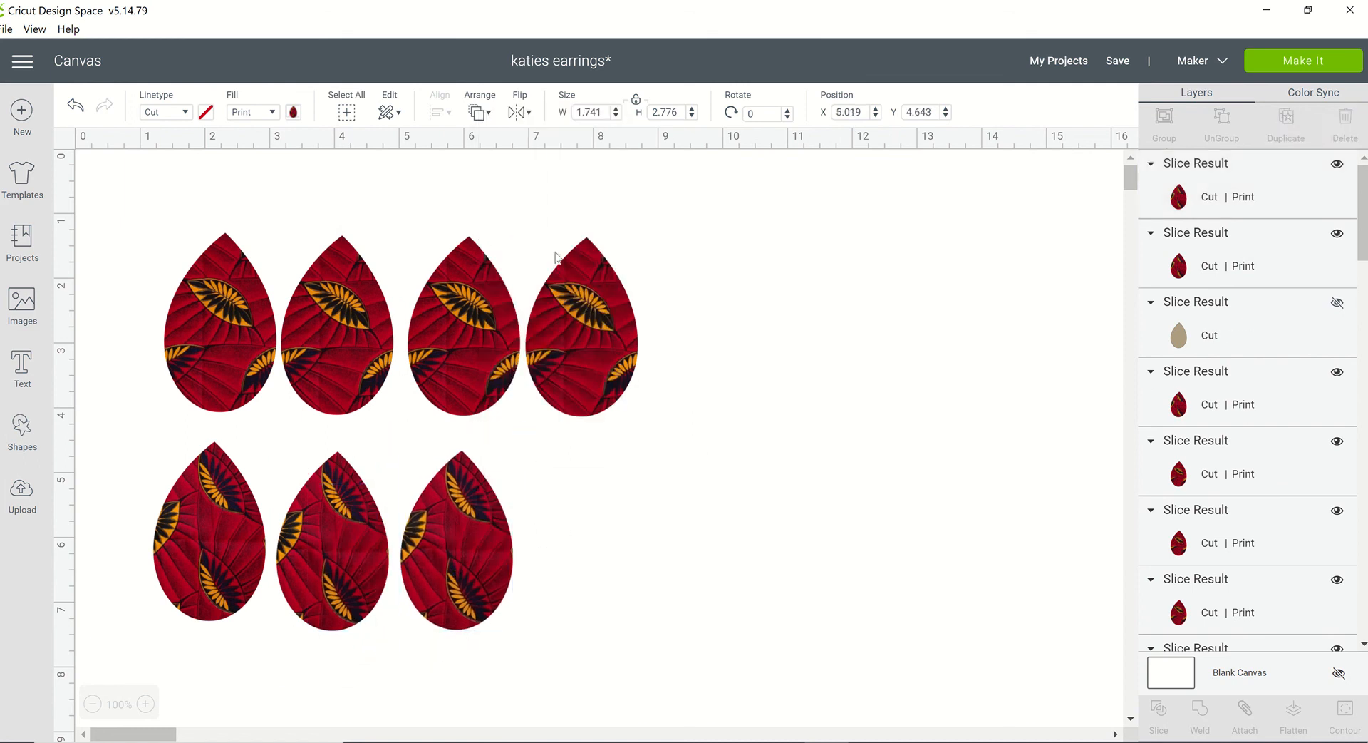
left_click(498, 560)
key("ctrl+d")
left_click_drag(494, 602, 601, 569)
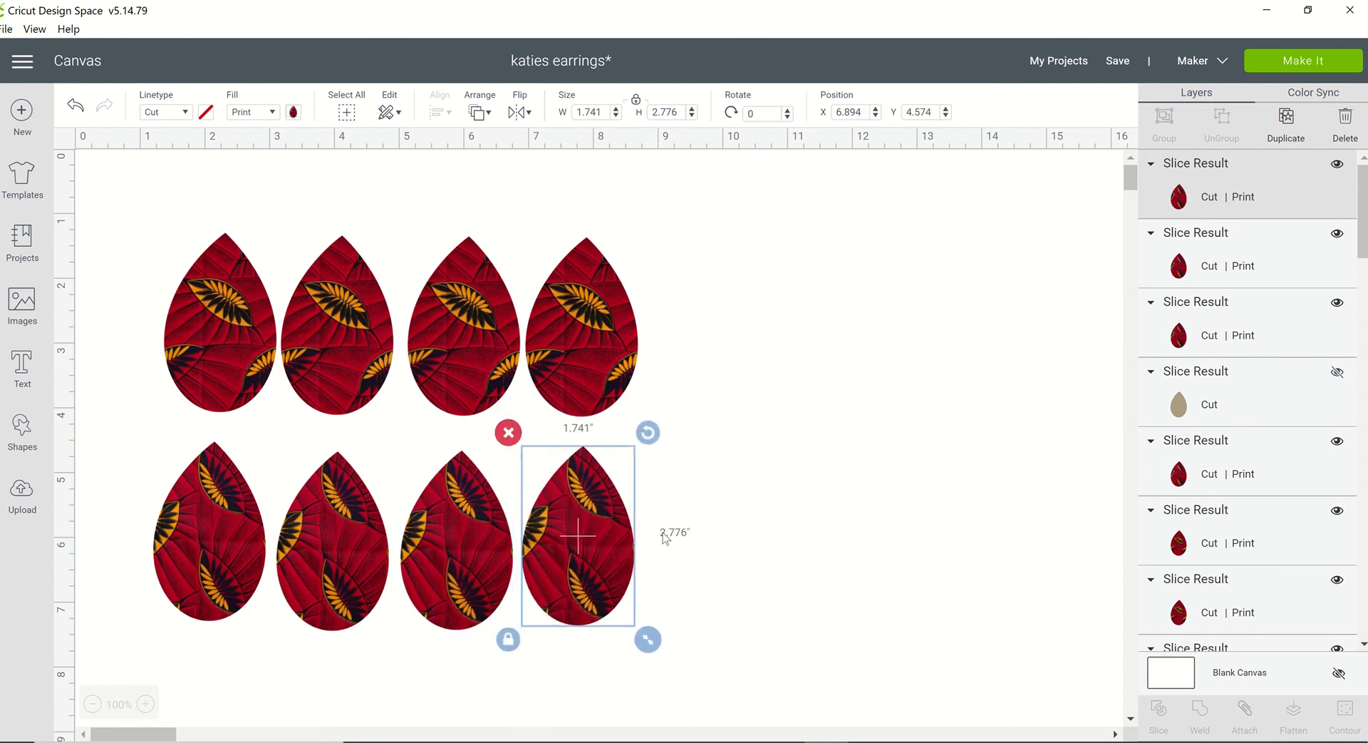
left_click(665, 538)
left_click_drag(228, 577, 230, 583)
left_click(779, 498)
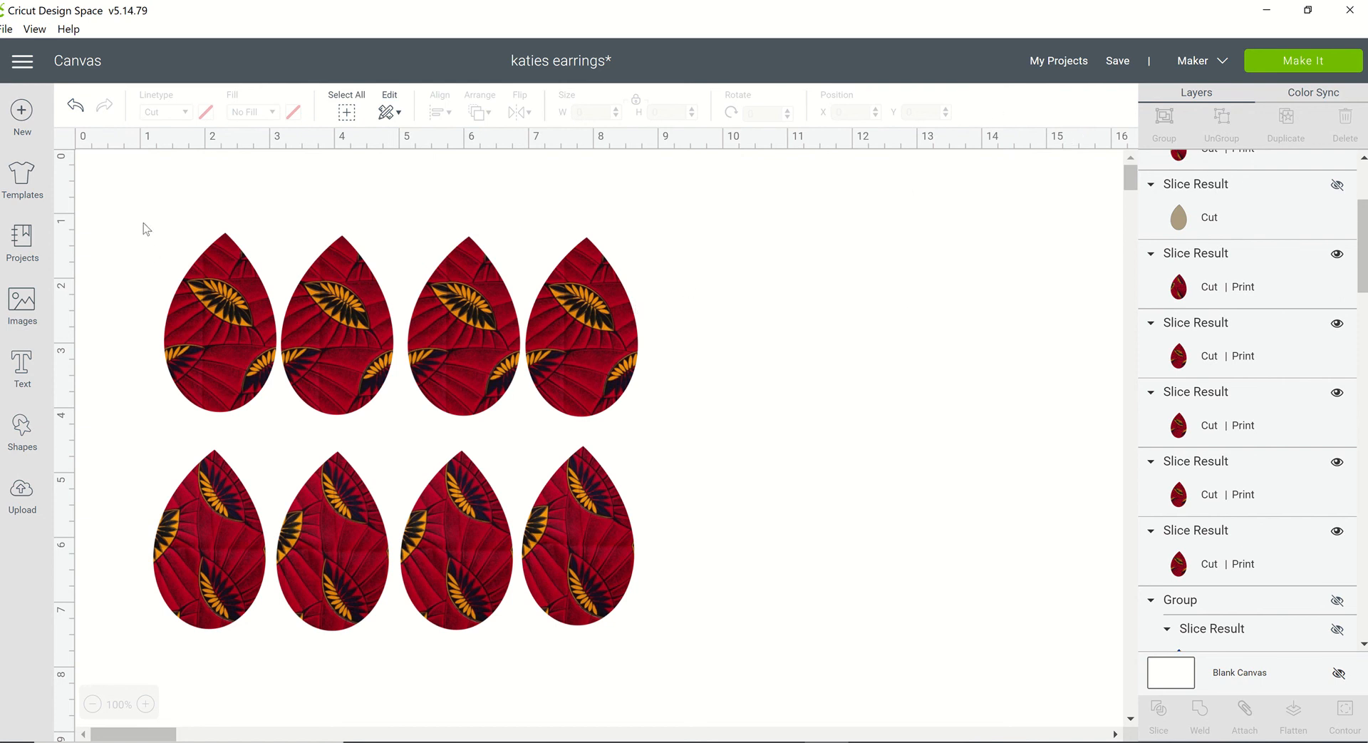
Group all eight red teardrops in the two rows and hide the group.
left_click_drag(144, 227, 784, 642)
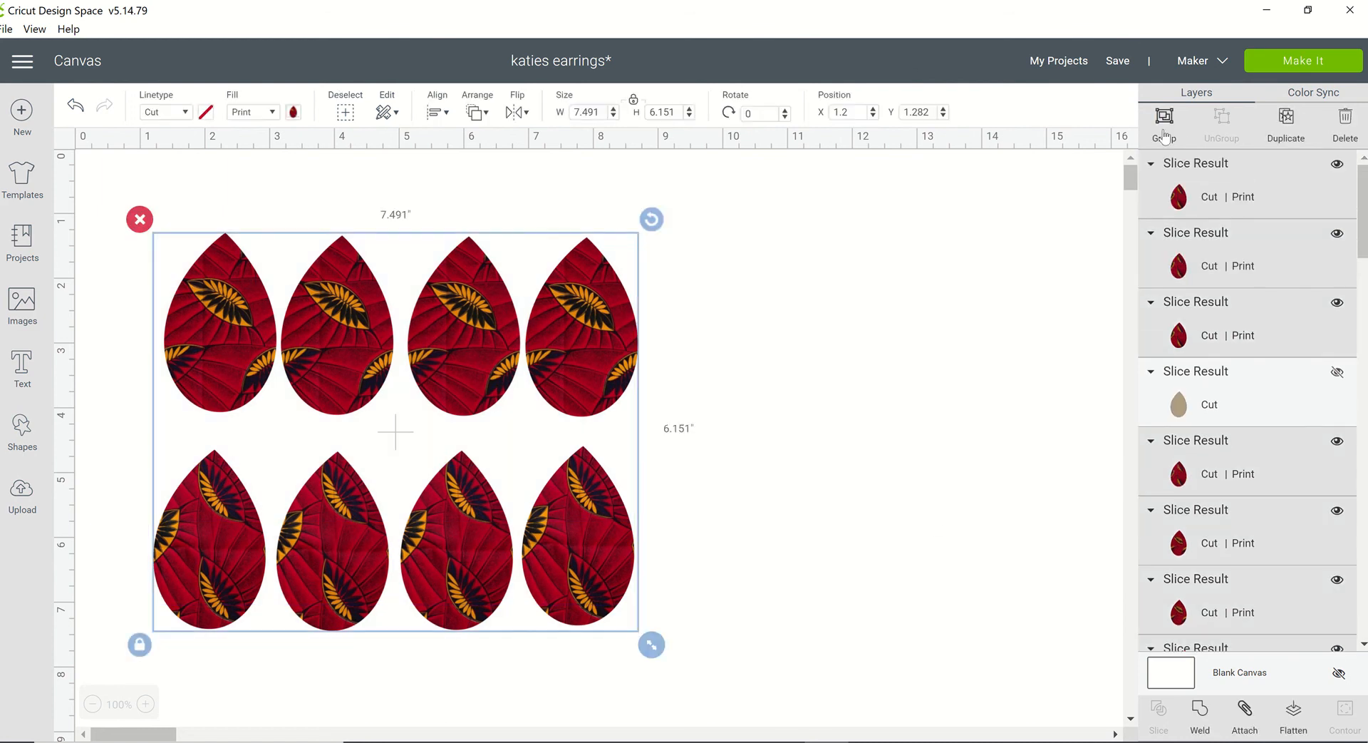
left_click(1164, 134)
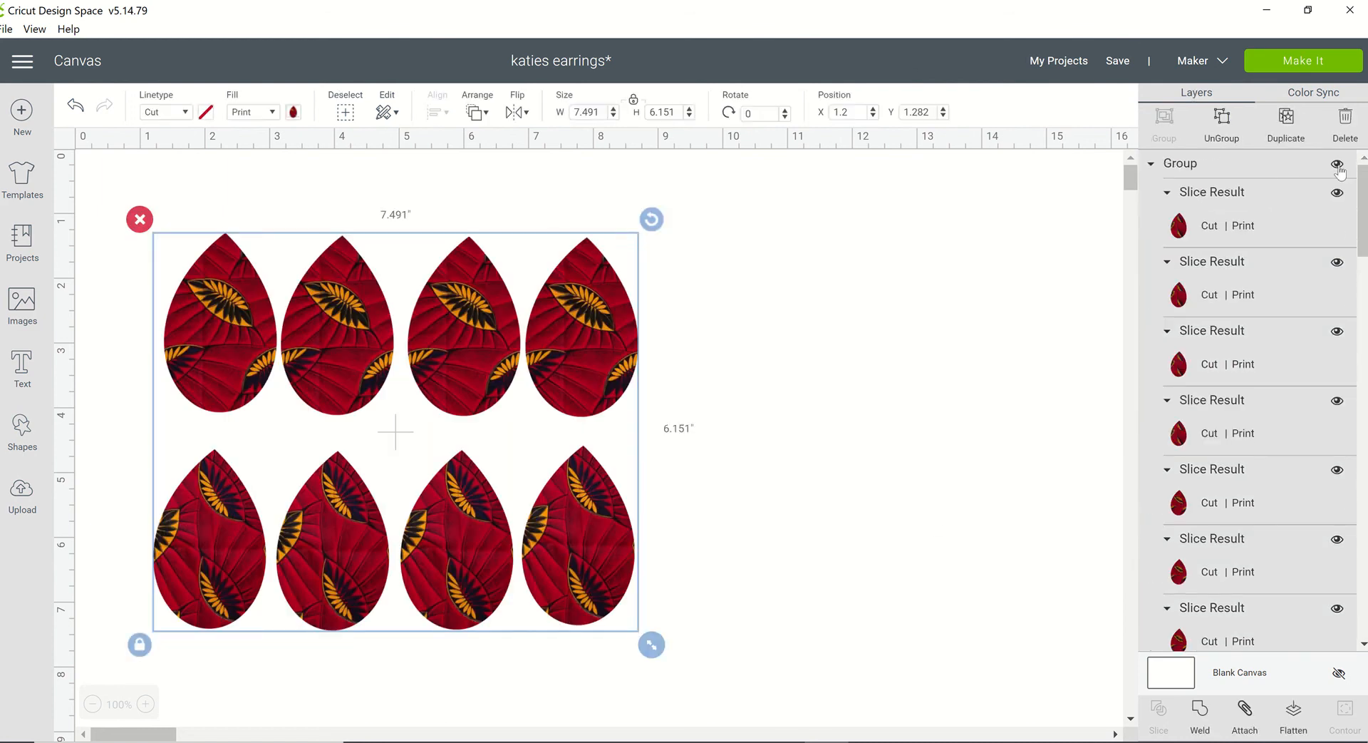
left_click(1338, 165)
Show the hidden tan teardrop layer and move the teardrop to about X 1.7 and Y 2.4 inches.
scroll(1284, 412, "down", 5)
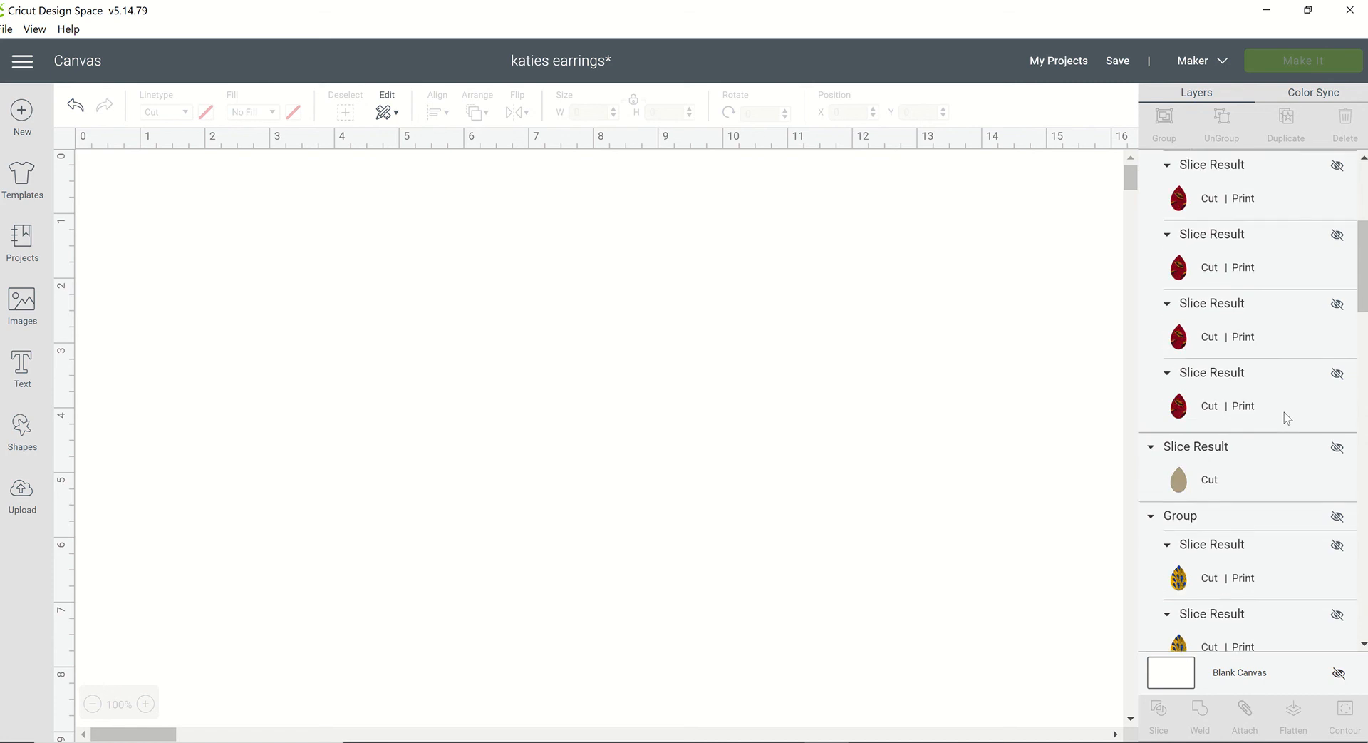
left_click(1338, 390)
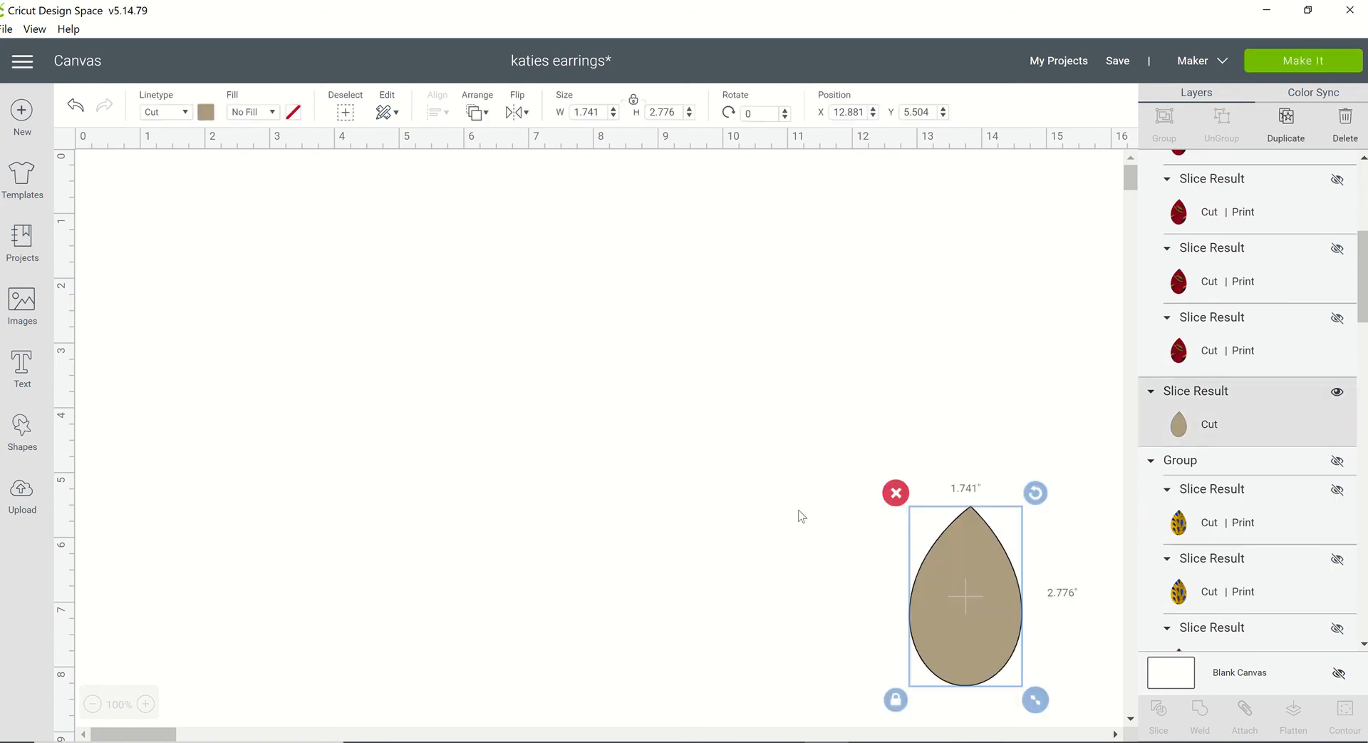
left_click_drag(932, 568, 252, 428)
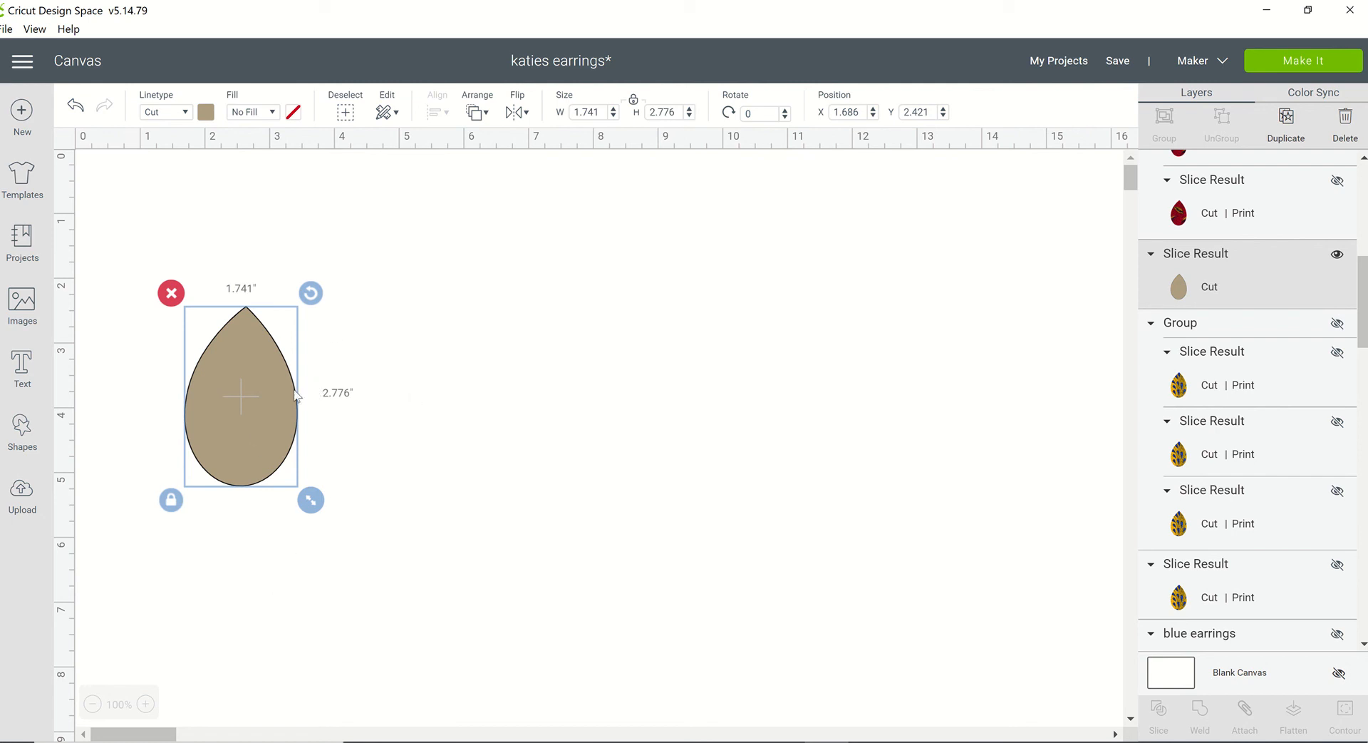
Switch to the Chrome window with the African print fabric results and search Google Images for "cheetah print fabric".
left_click(780, 741)
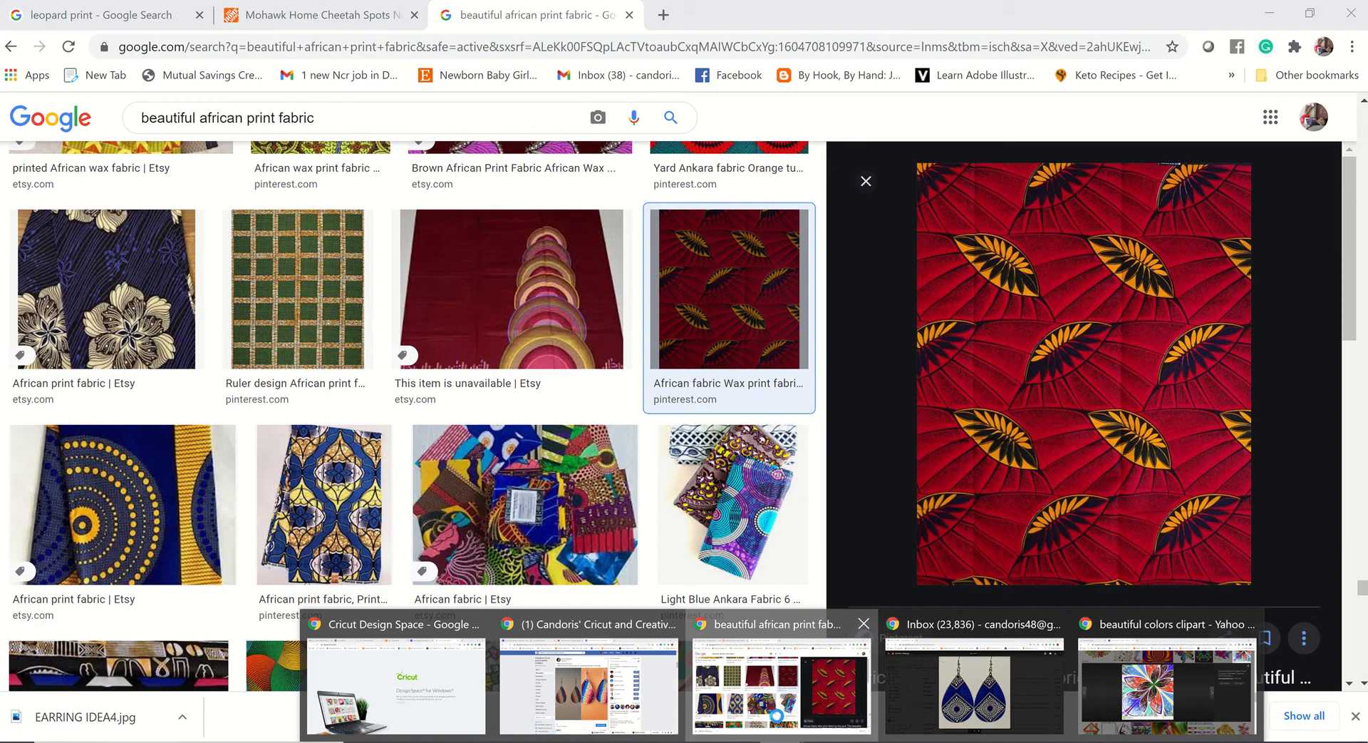
left_click(782, 685)
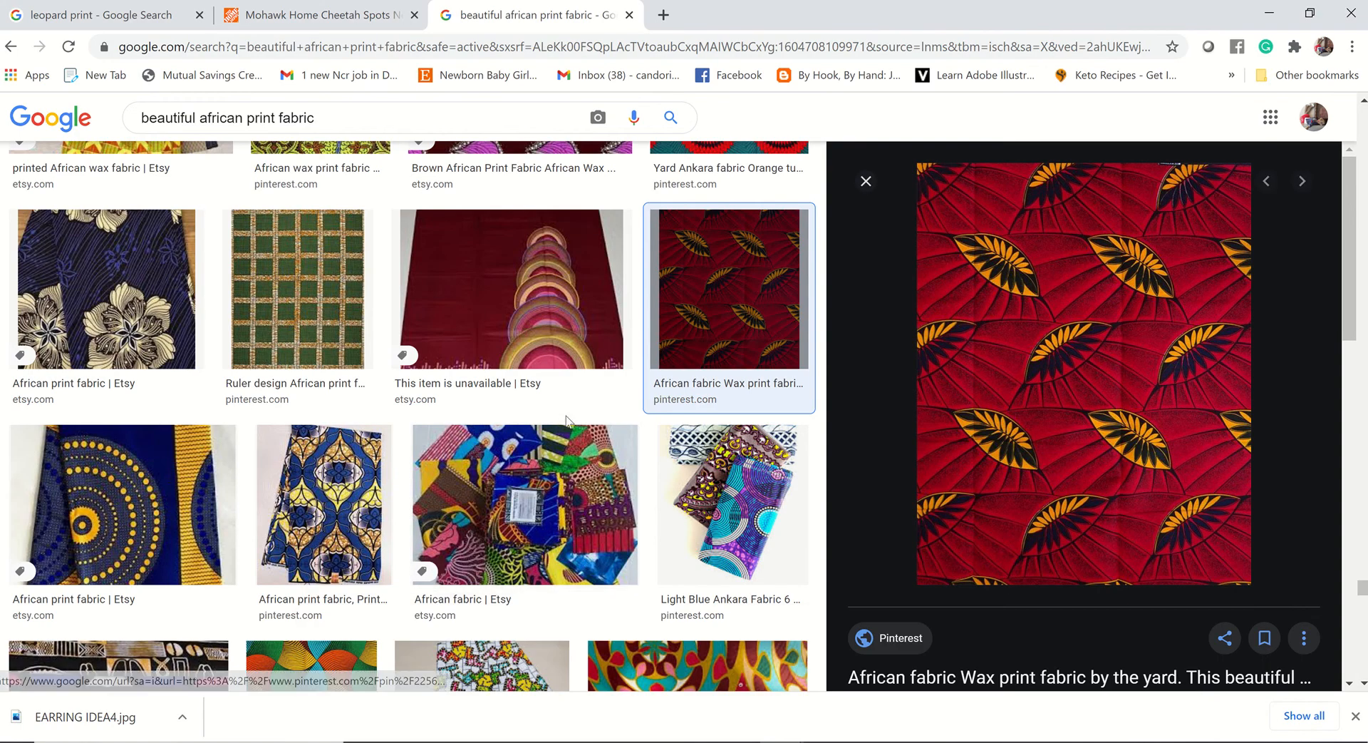
scroll(567, 422, "down", 5)
scroll(567, 422, "down", 4)
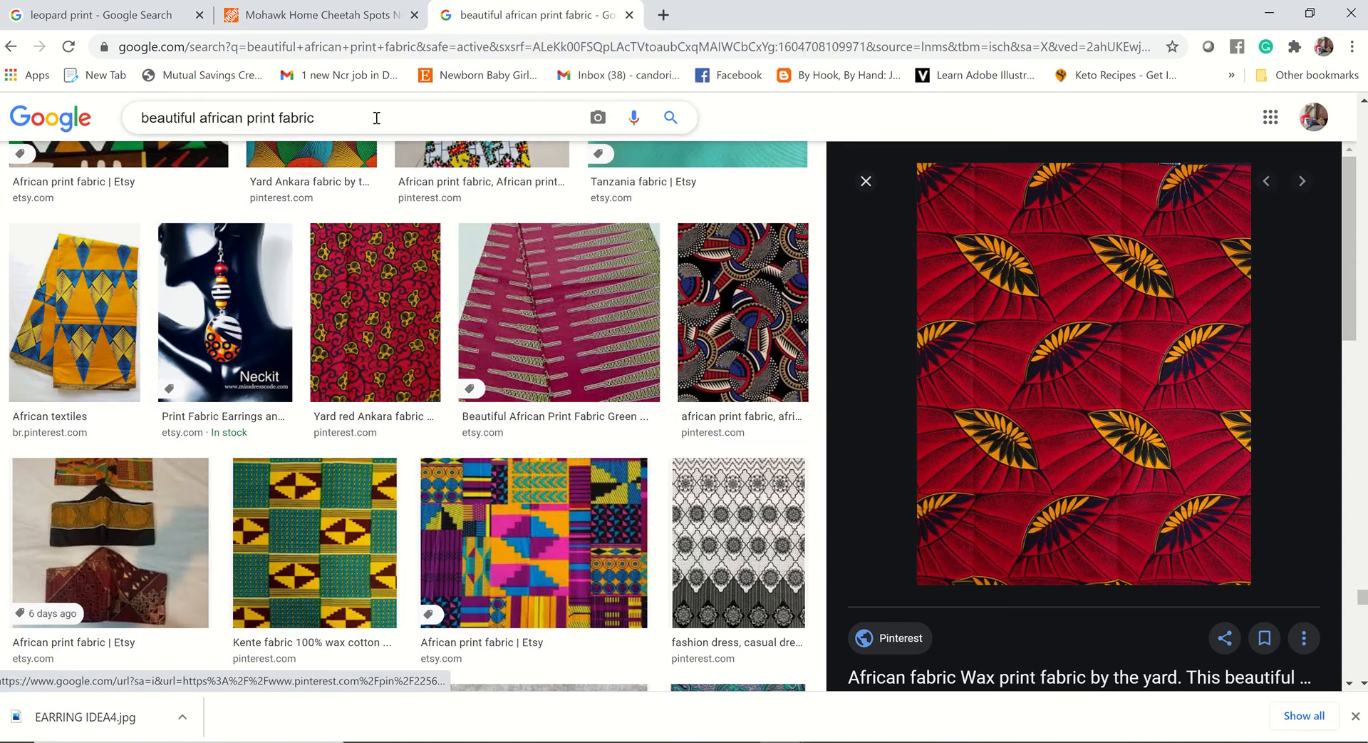
triple_click(269, 119)
key("BackSpace")
type("CH")
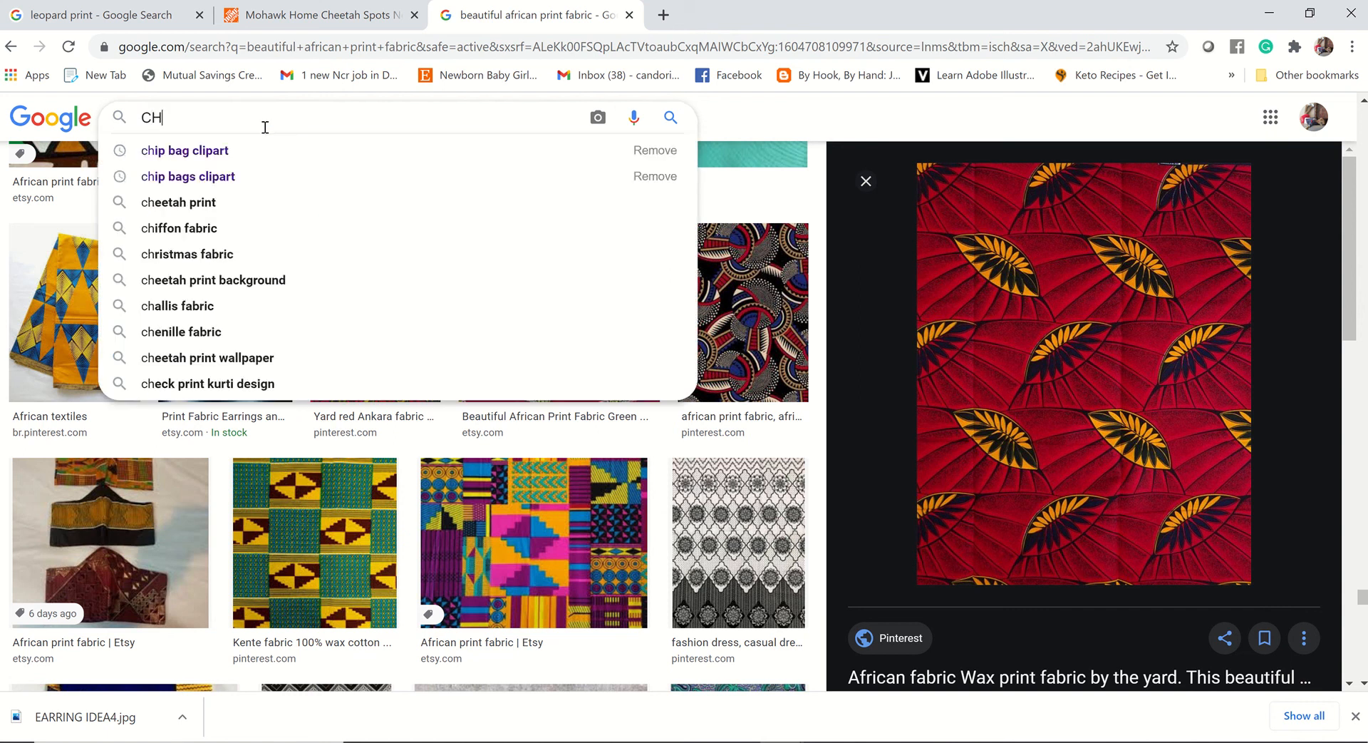
type("EETAH")
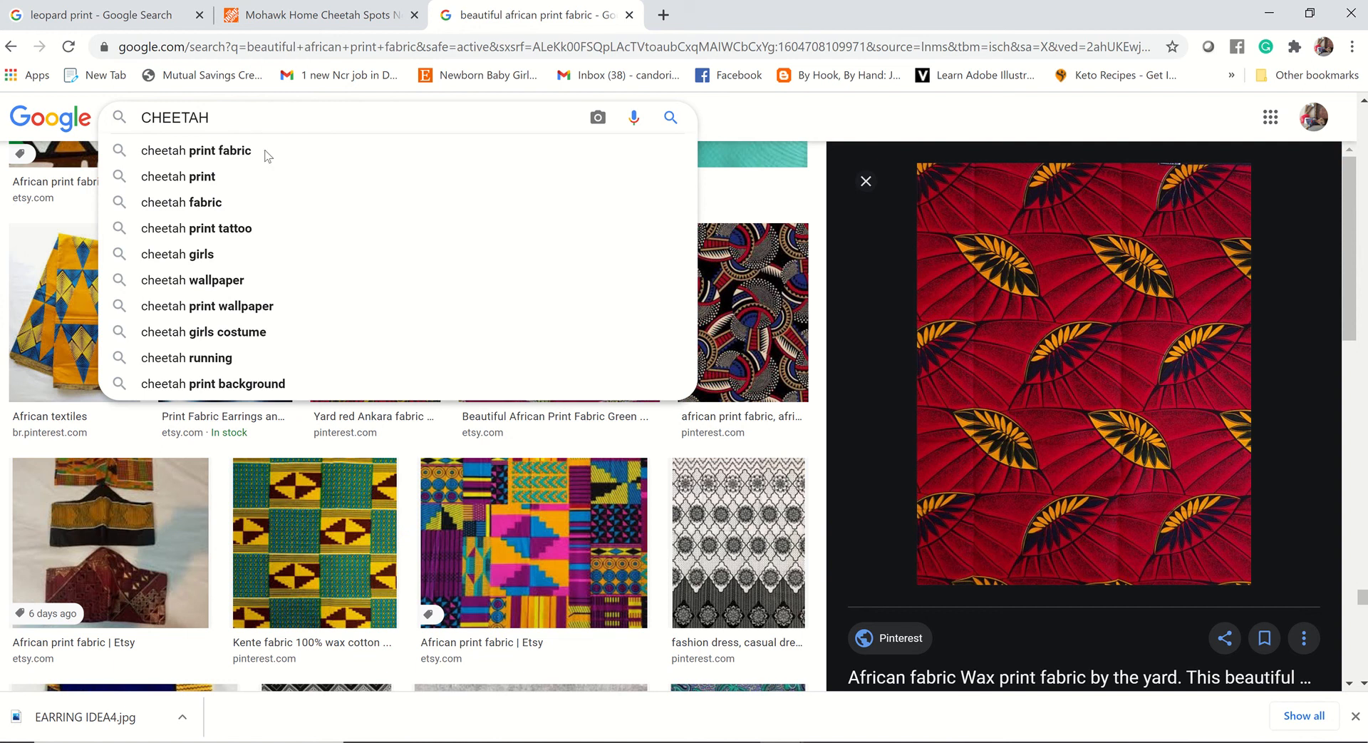
left_click(239, 163)
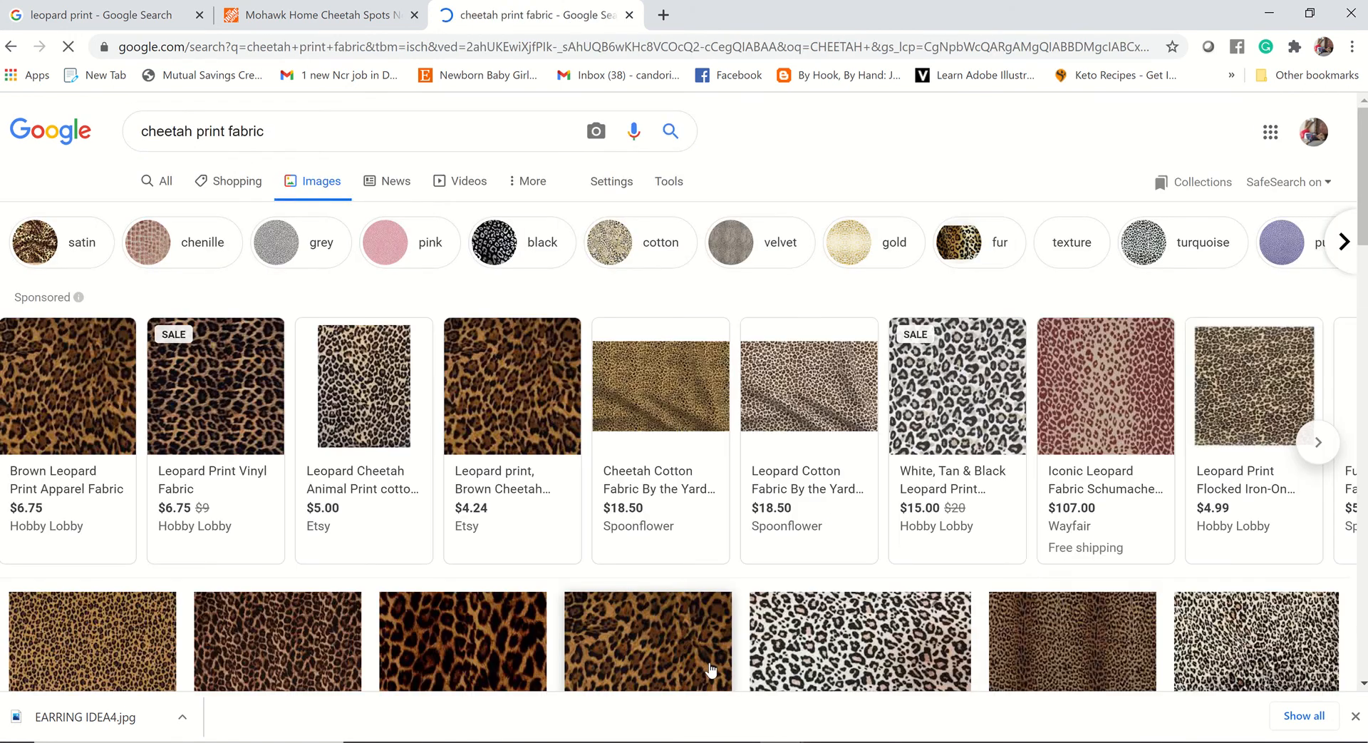
Look through the cheetah print fabric results for a suitable pattern, including the yellow leopard skin fabric listing on Etsy.
scroll(710, 669, "down", 3)
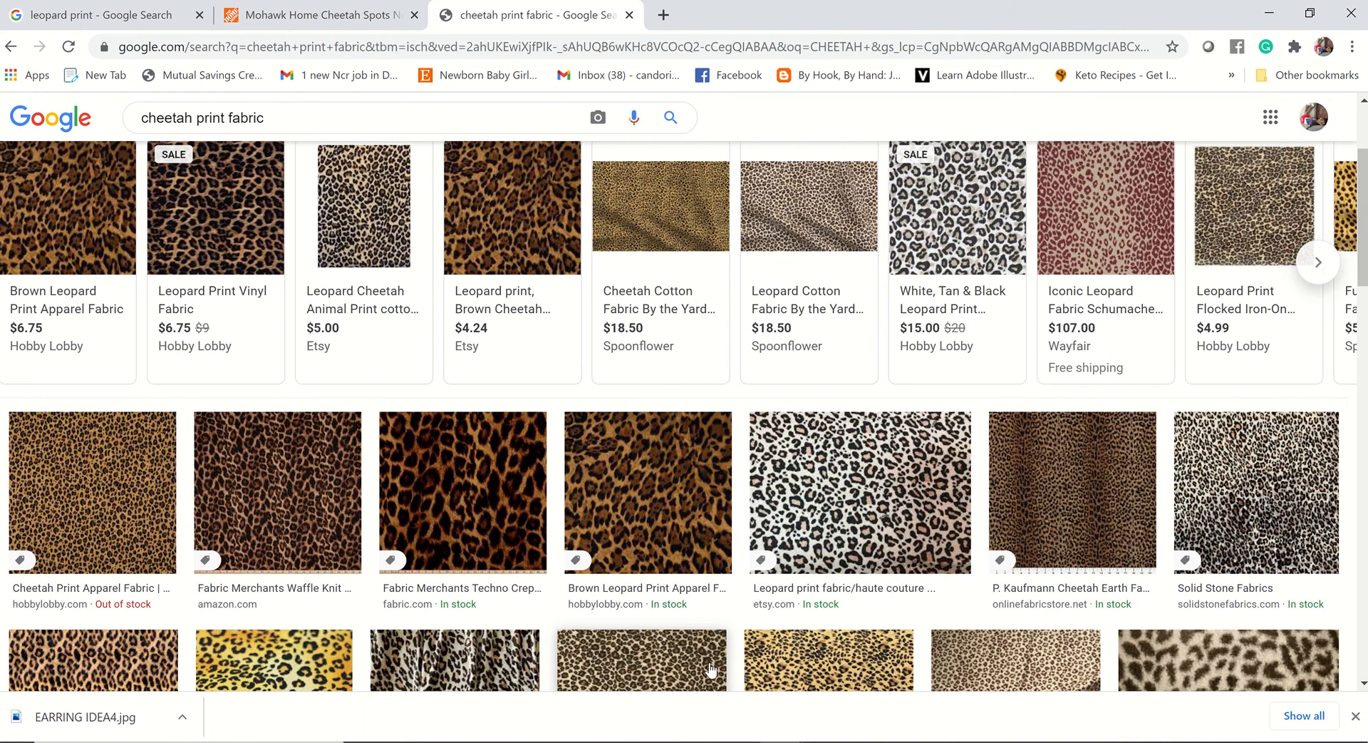
scroll(711, 669, "down", 4)
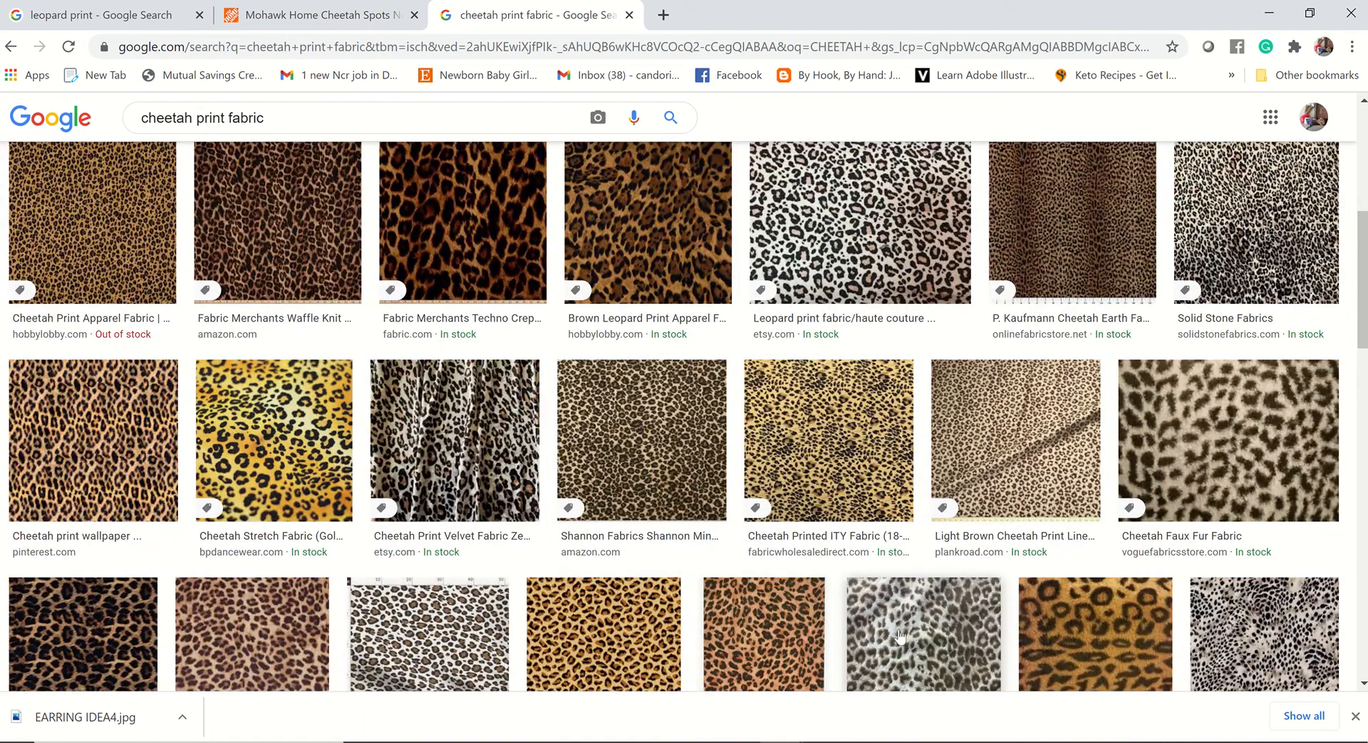
scroll(900, 636, "down", 3)
scroll(899, 636, "down", 4)
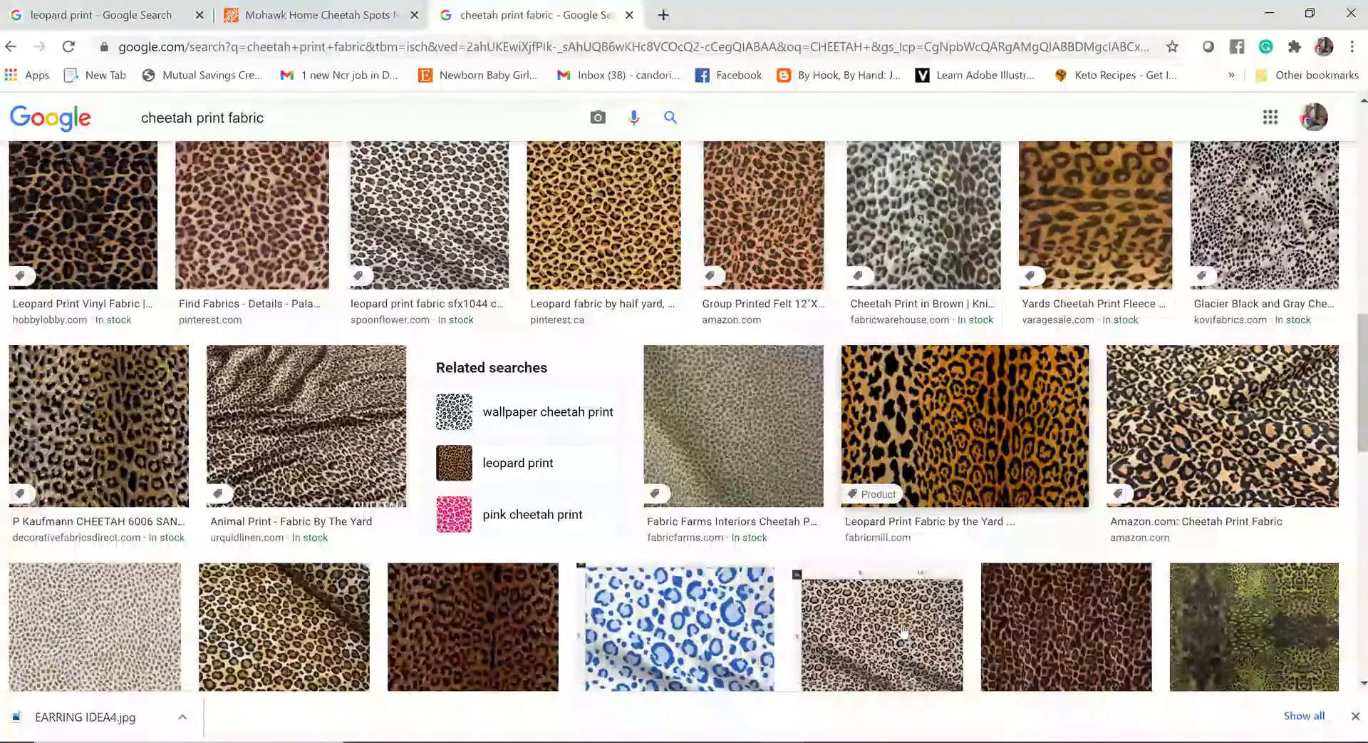
scroll(902, 630, "up", 2)
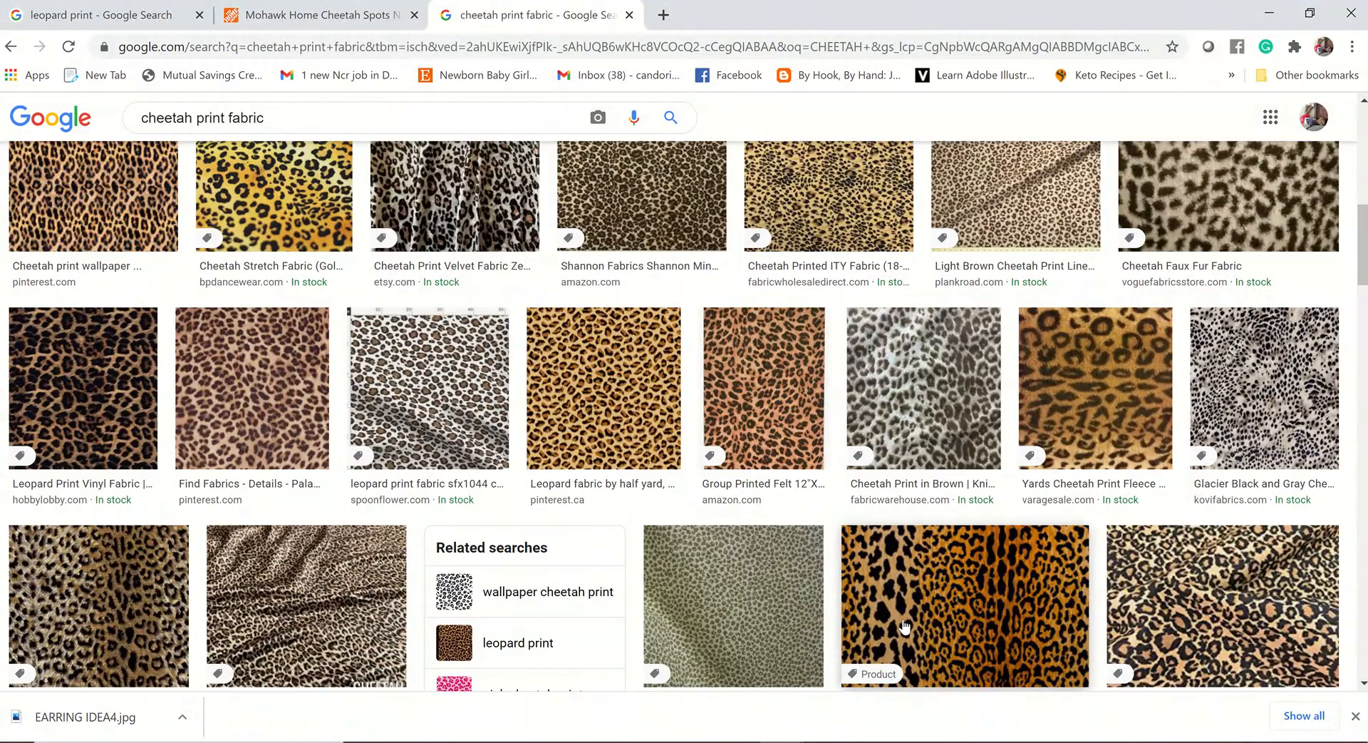
scroll(901, 630, "down", 6)
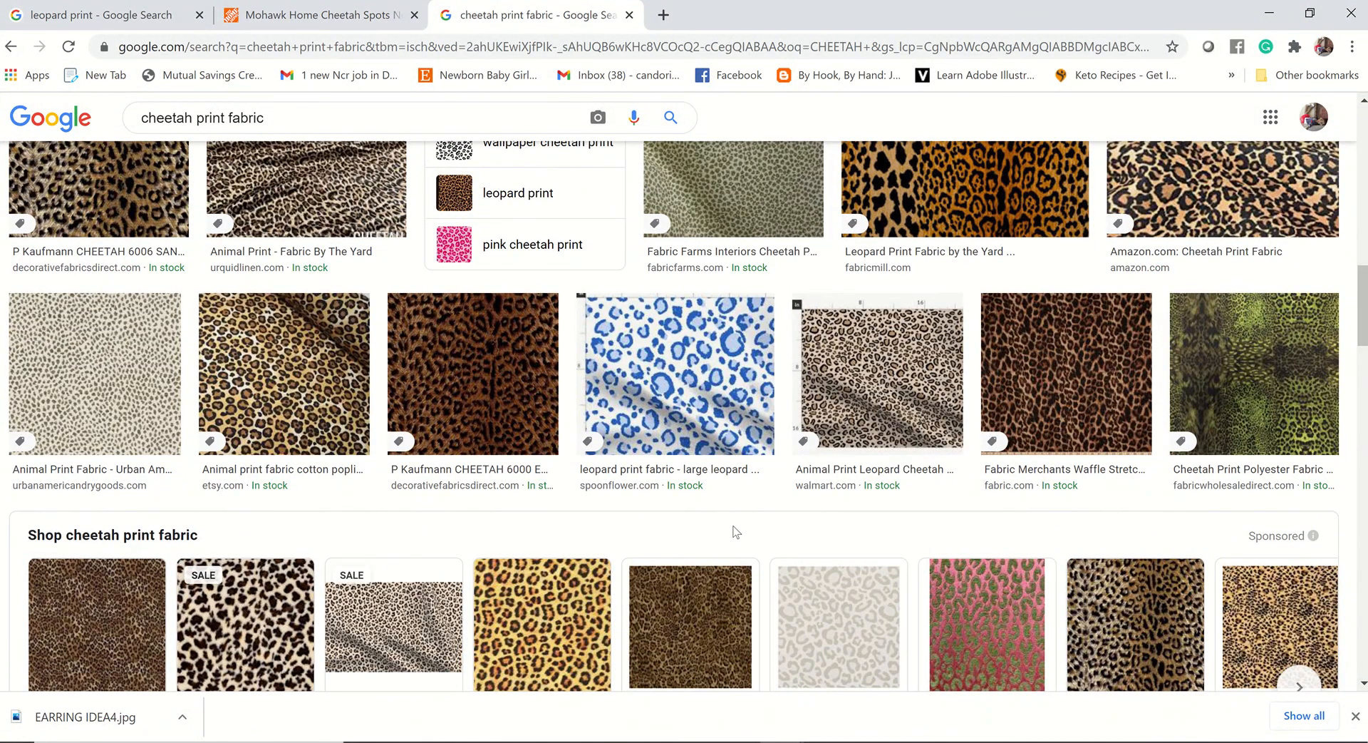
left_click(588, 611)
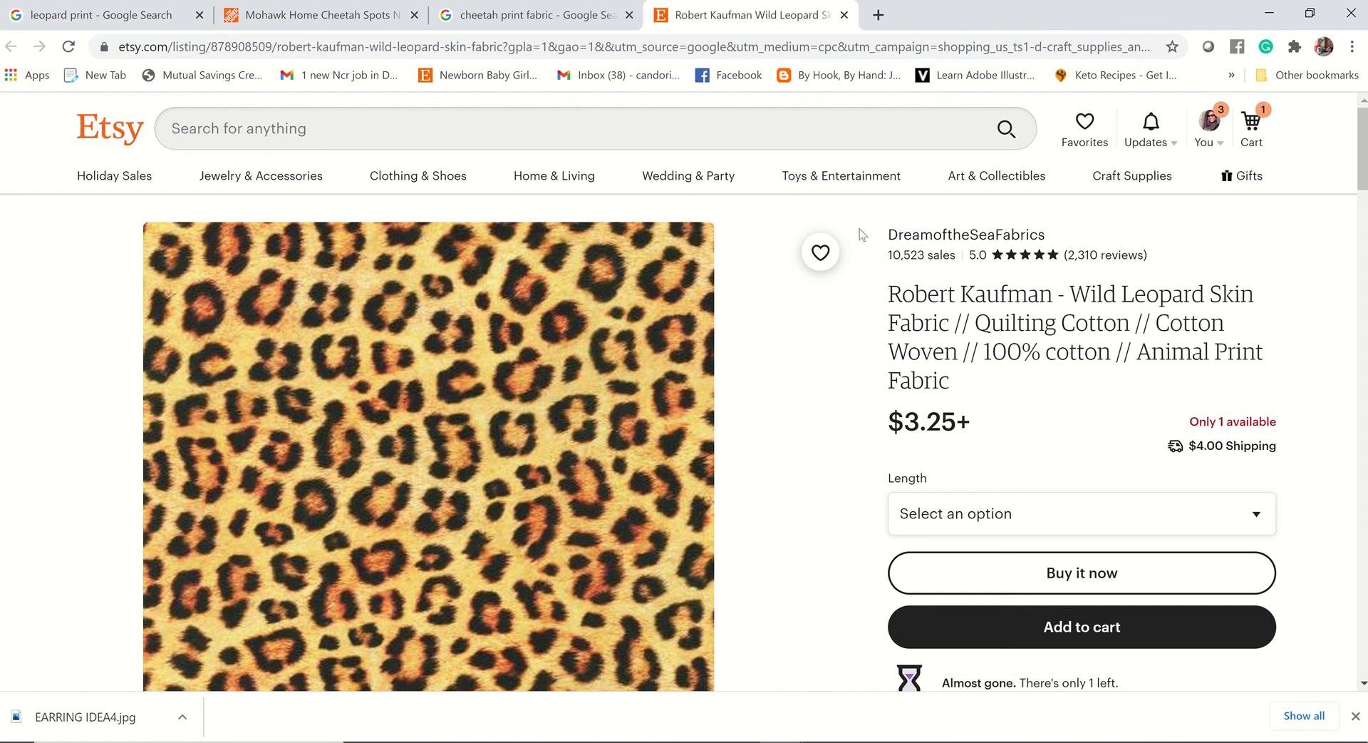
left_click(499, 12)
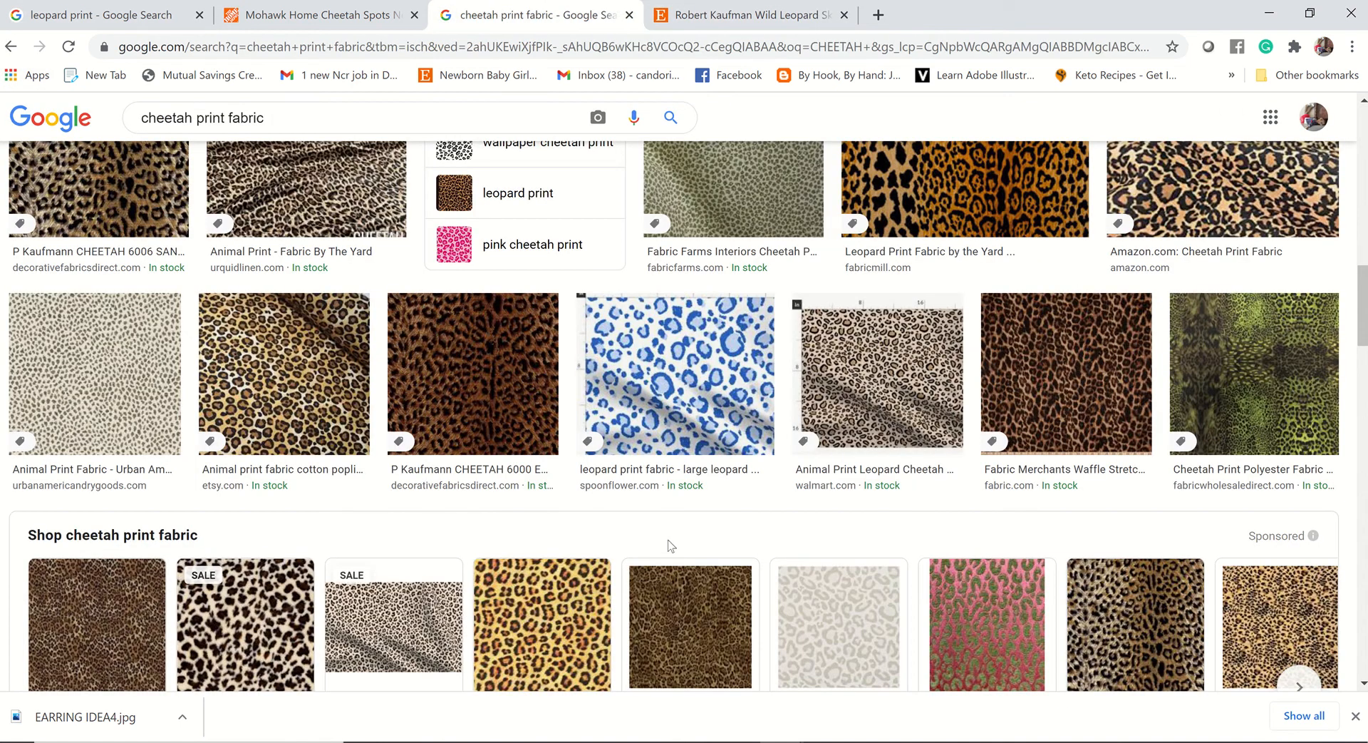
scroll(669, 546, "up", 5)
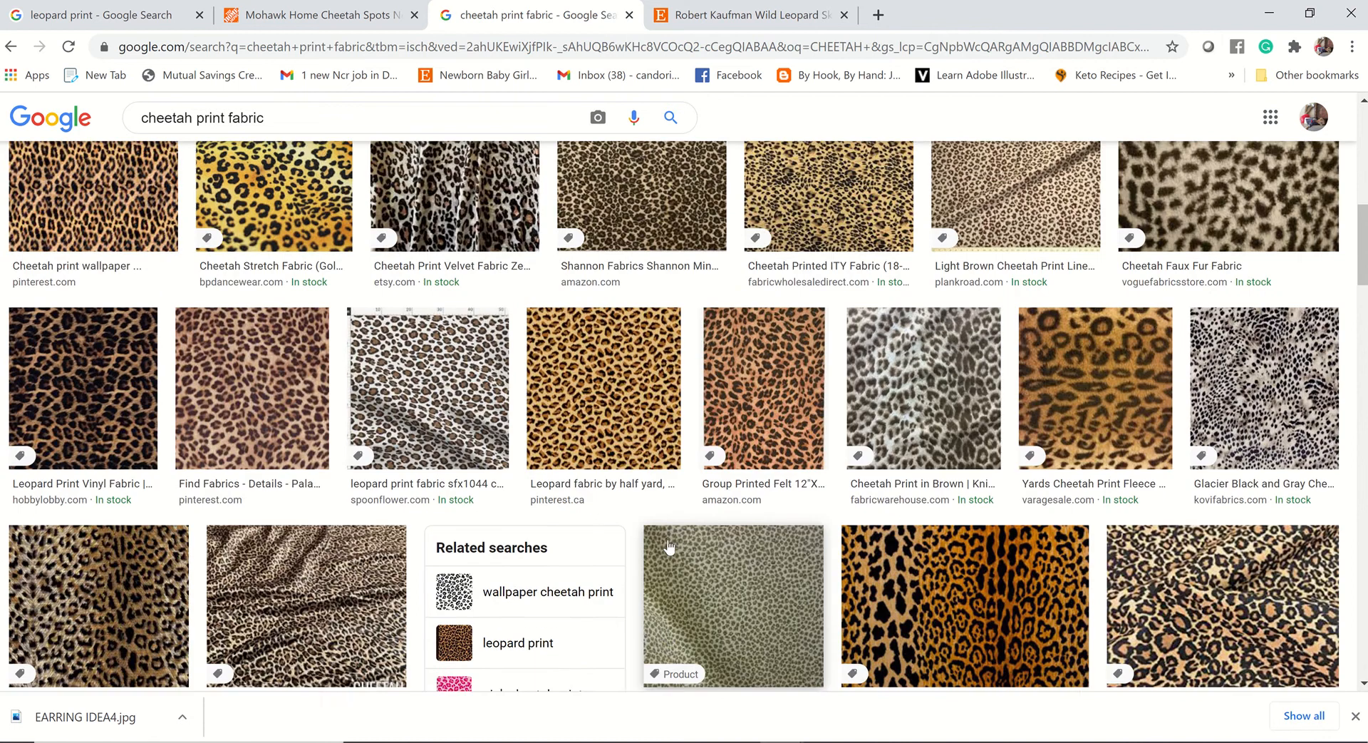
scroll(669, 546, "up", 5)
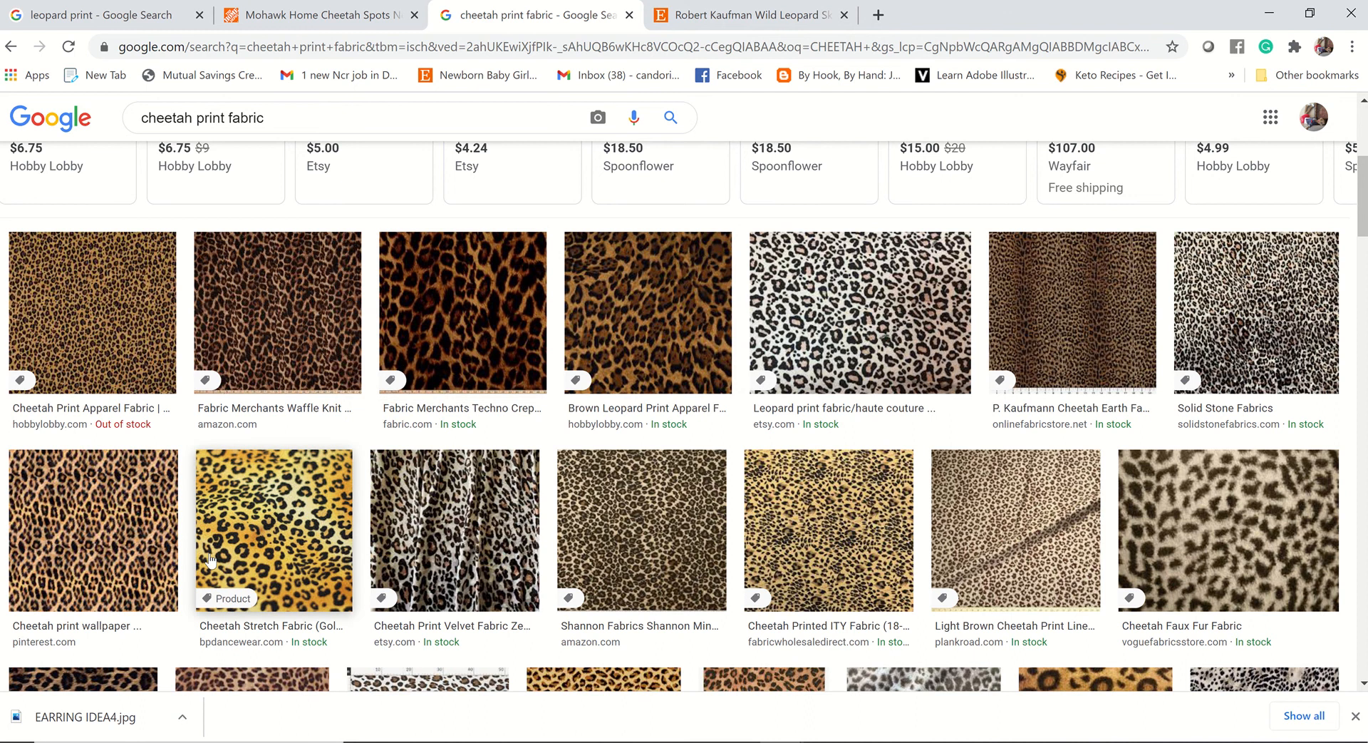
Open the "Cheetah print wallpaper" result from Pinterest and save its image as EARRING IDEA5 in JPEG format in the sublimation folder.
left_click(95, 520)
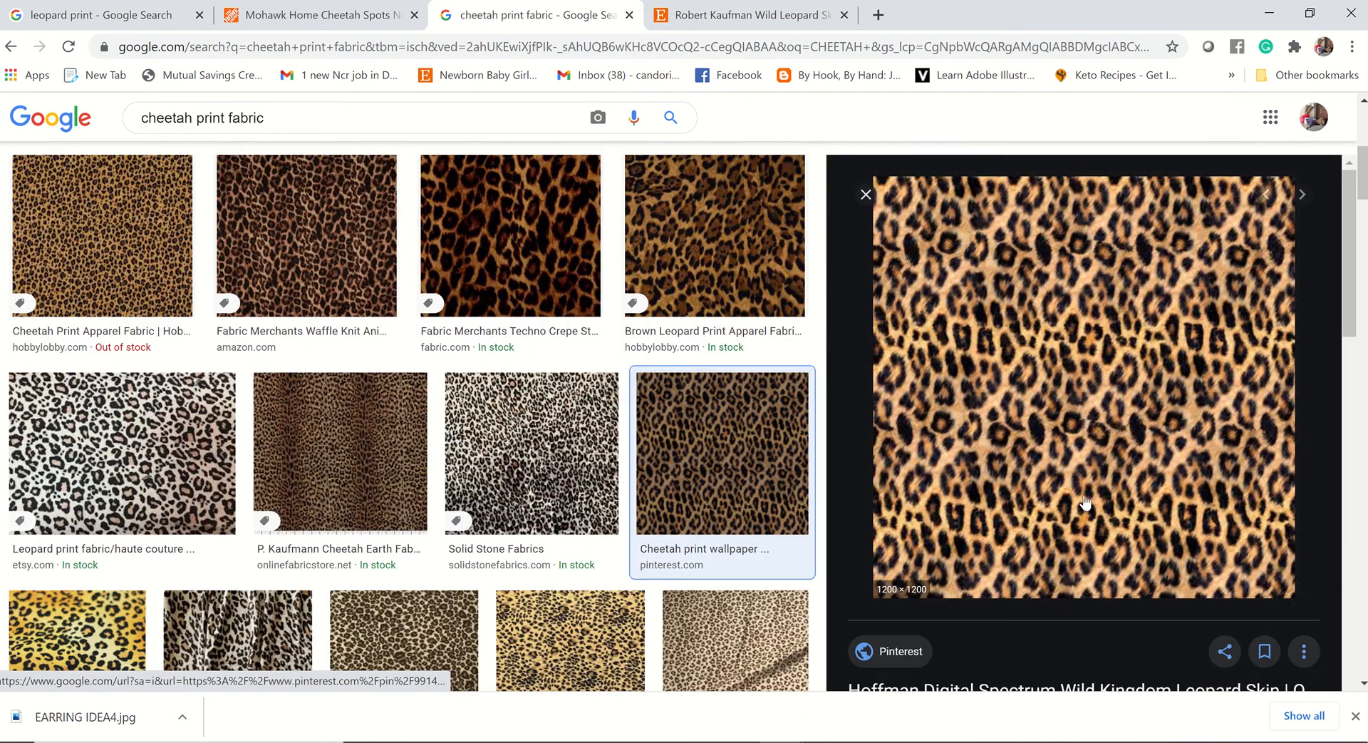
right_click(1088, 318)
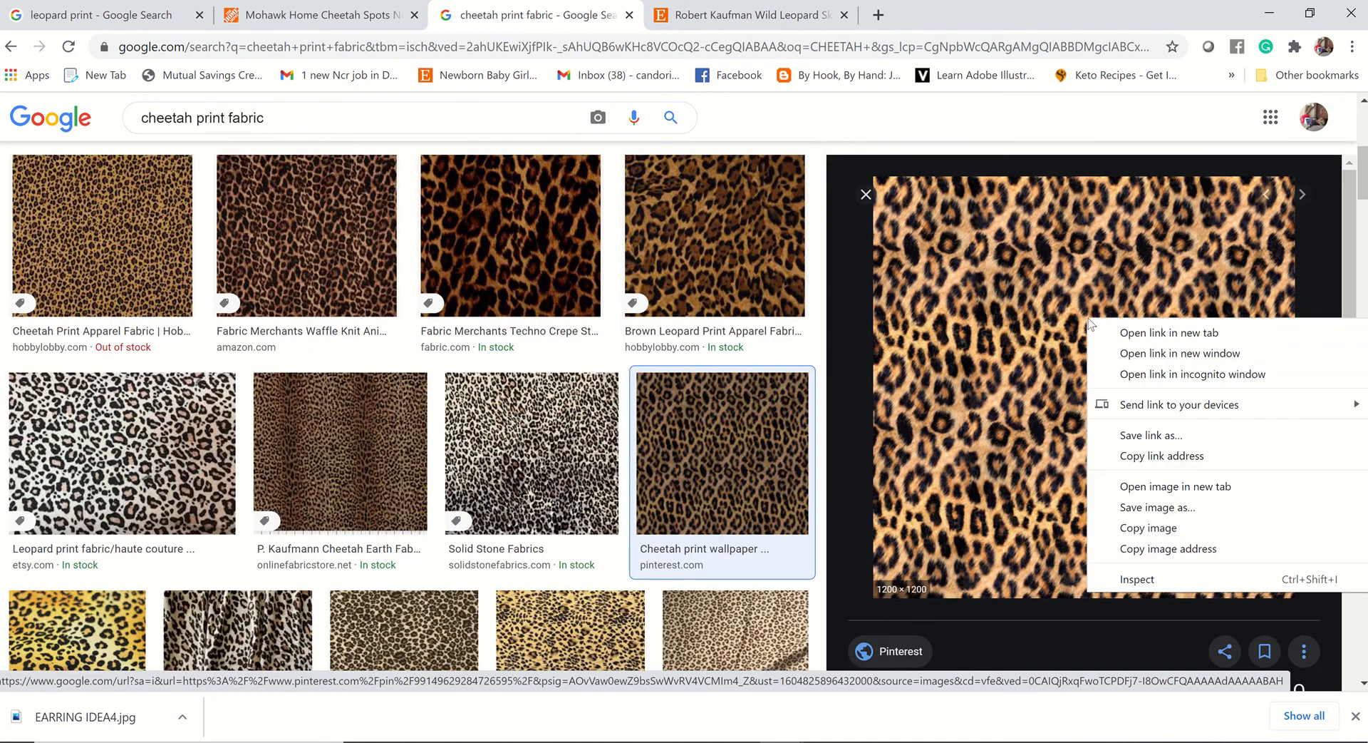
left_click(1158, 507)
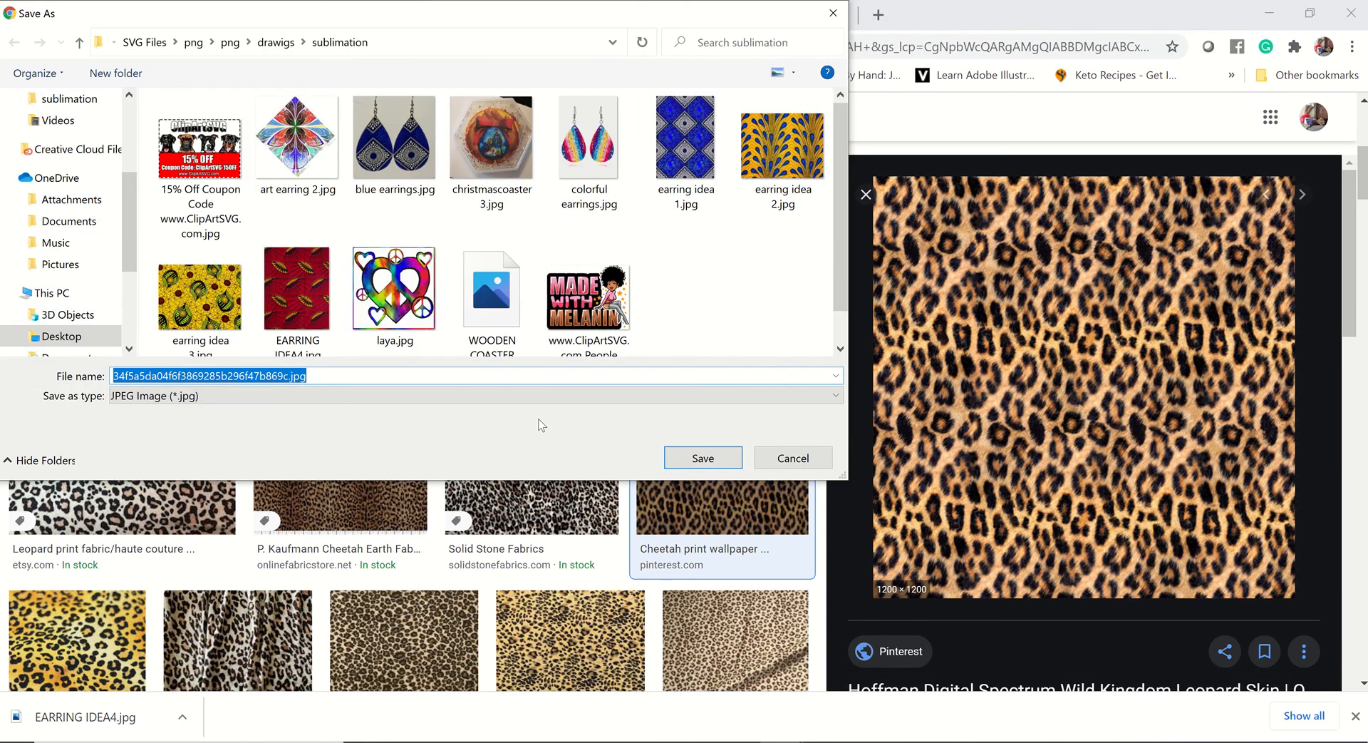
type("EARR")
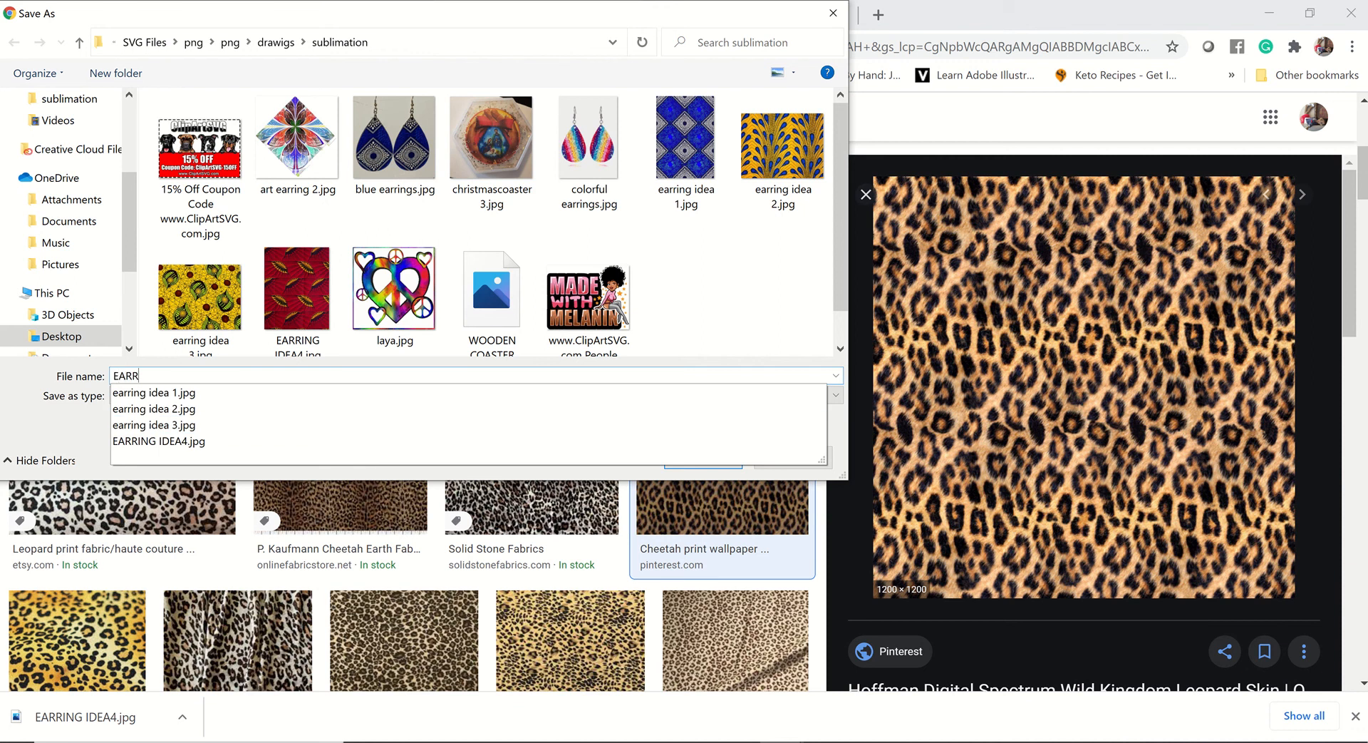
type("INGIDEA")
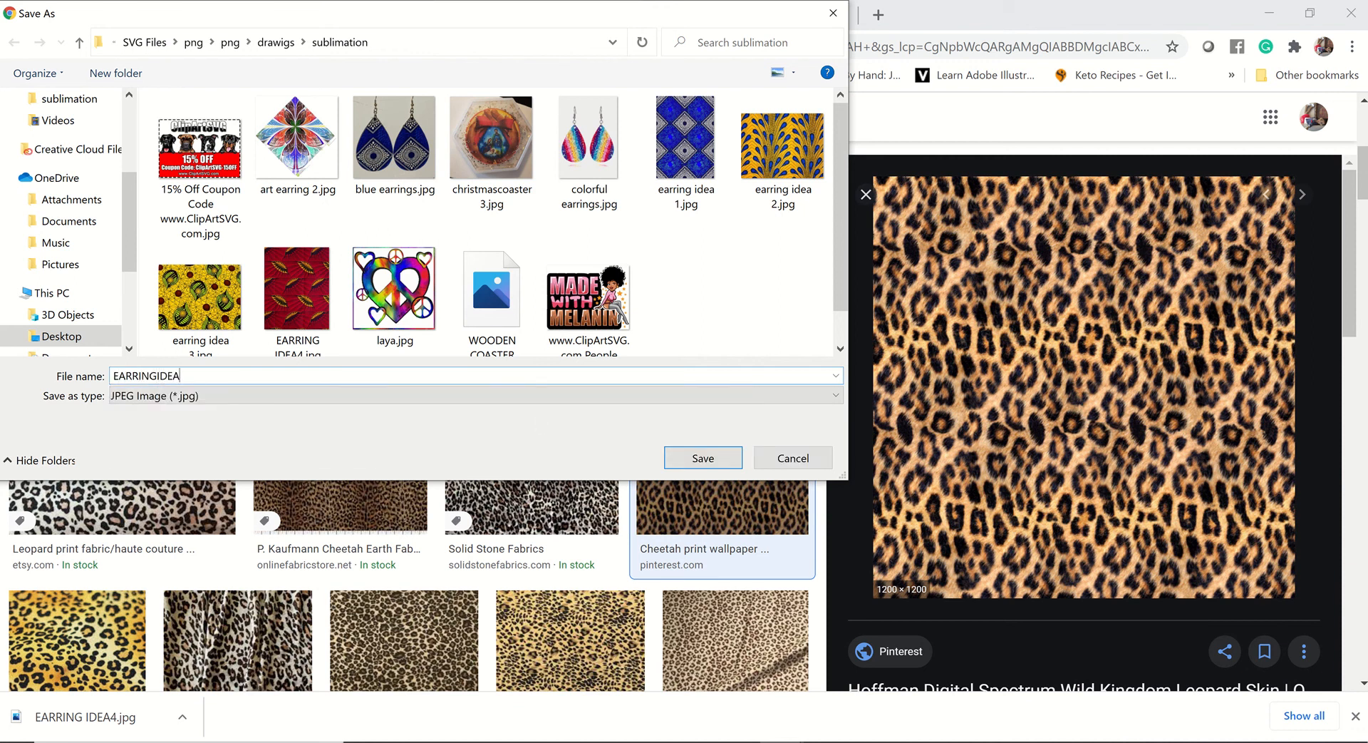
key("BackSpace")
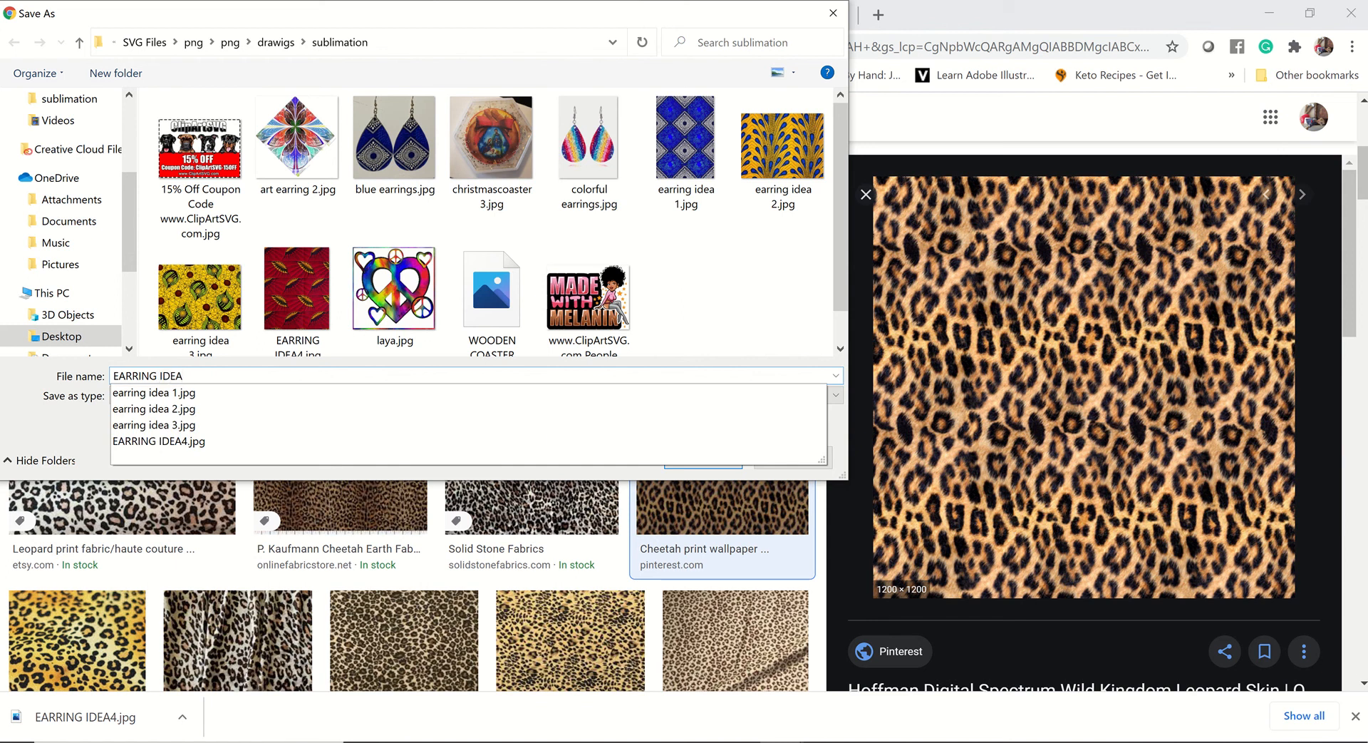
type("IDEA4")
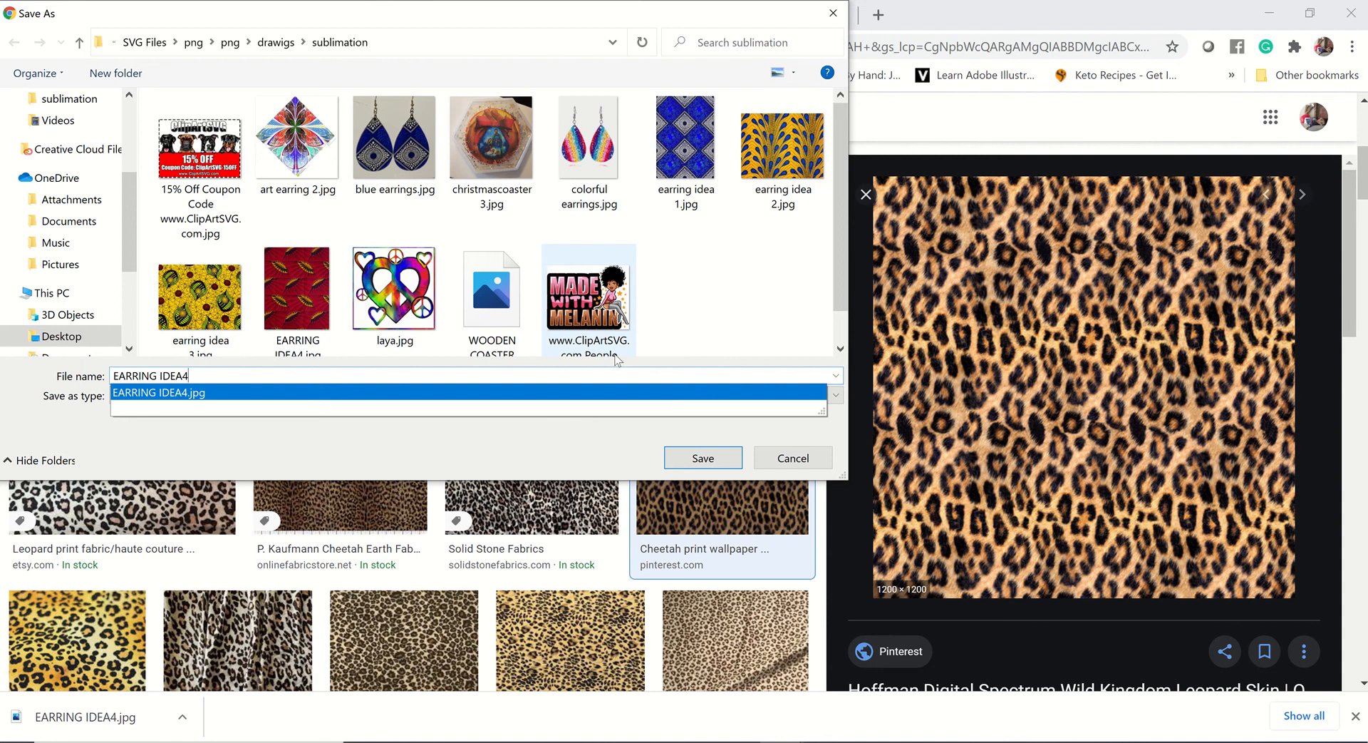
key("BackSpace")
type("5")
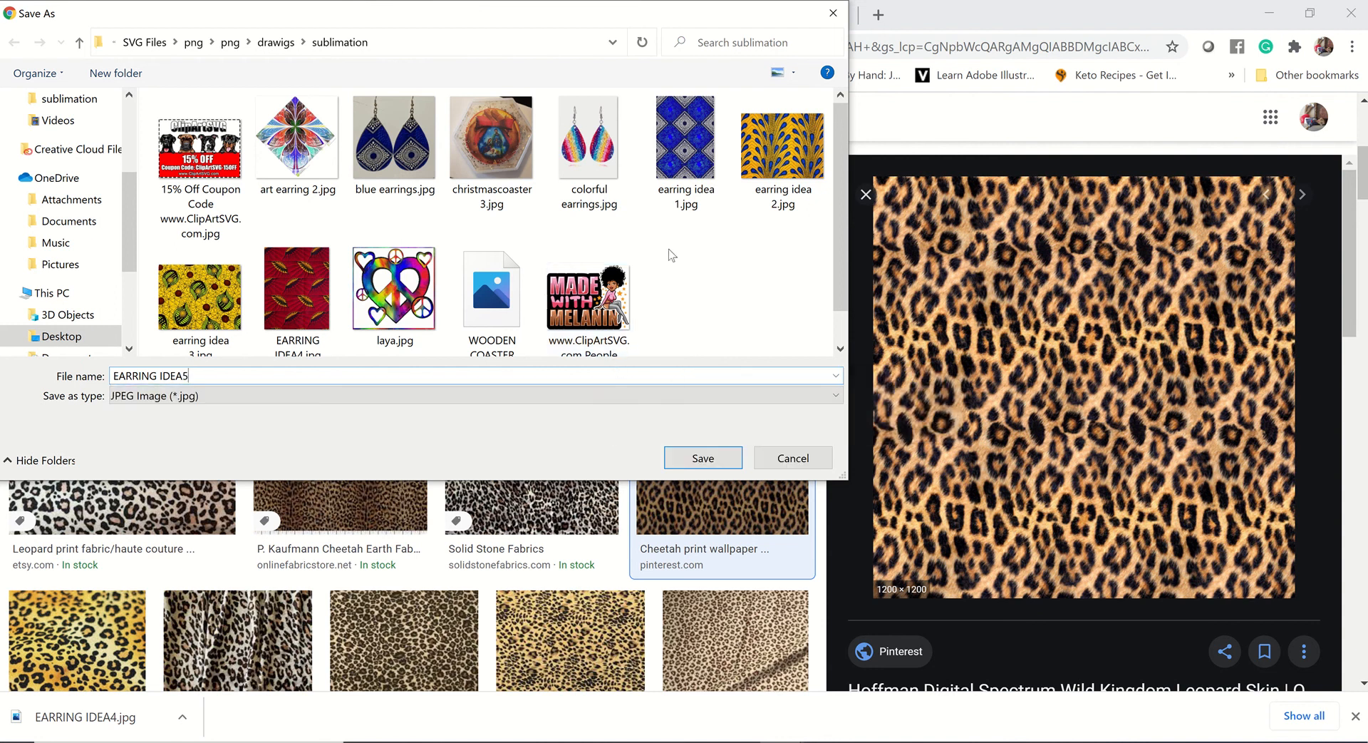
left_click(703, 457)
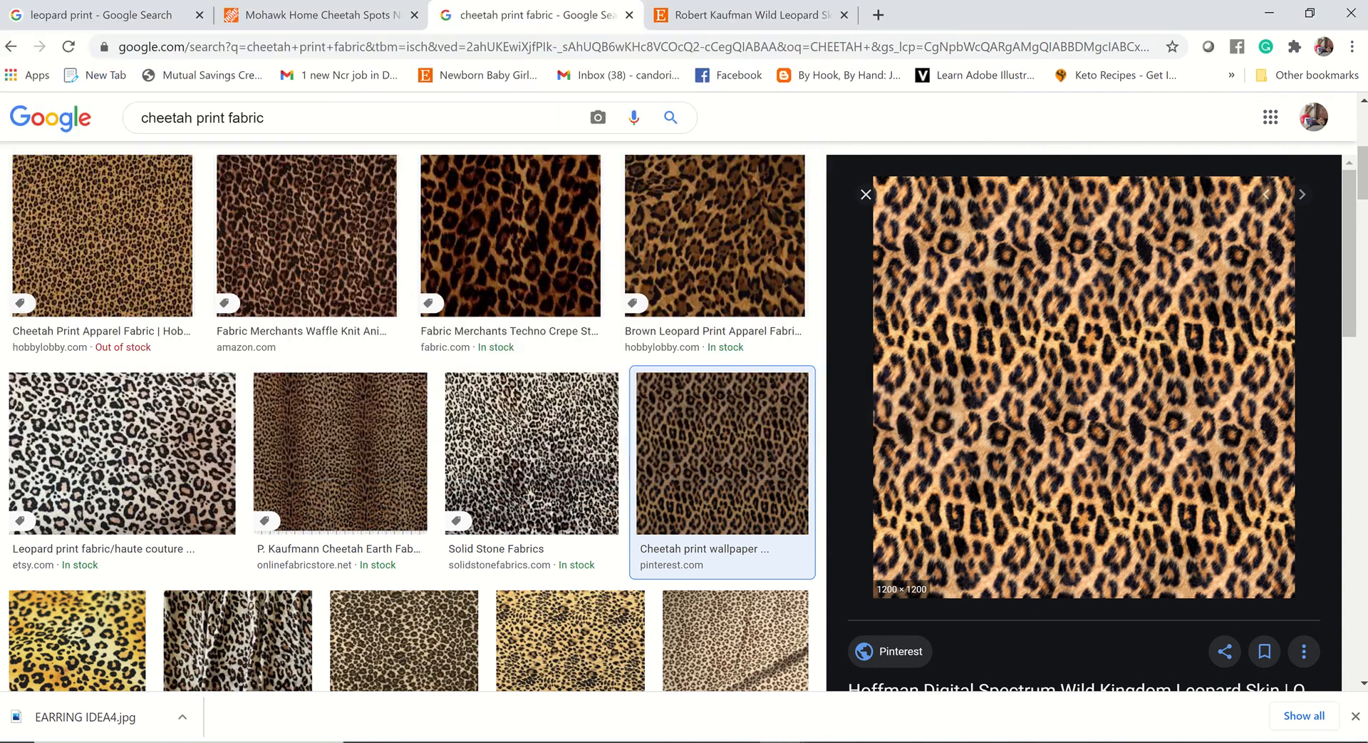
Switch to Cricut Design Space and open EARRING IDEA5.jpg from the sublimation folder as a new image upload.
key("alt+Tab")
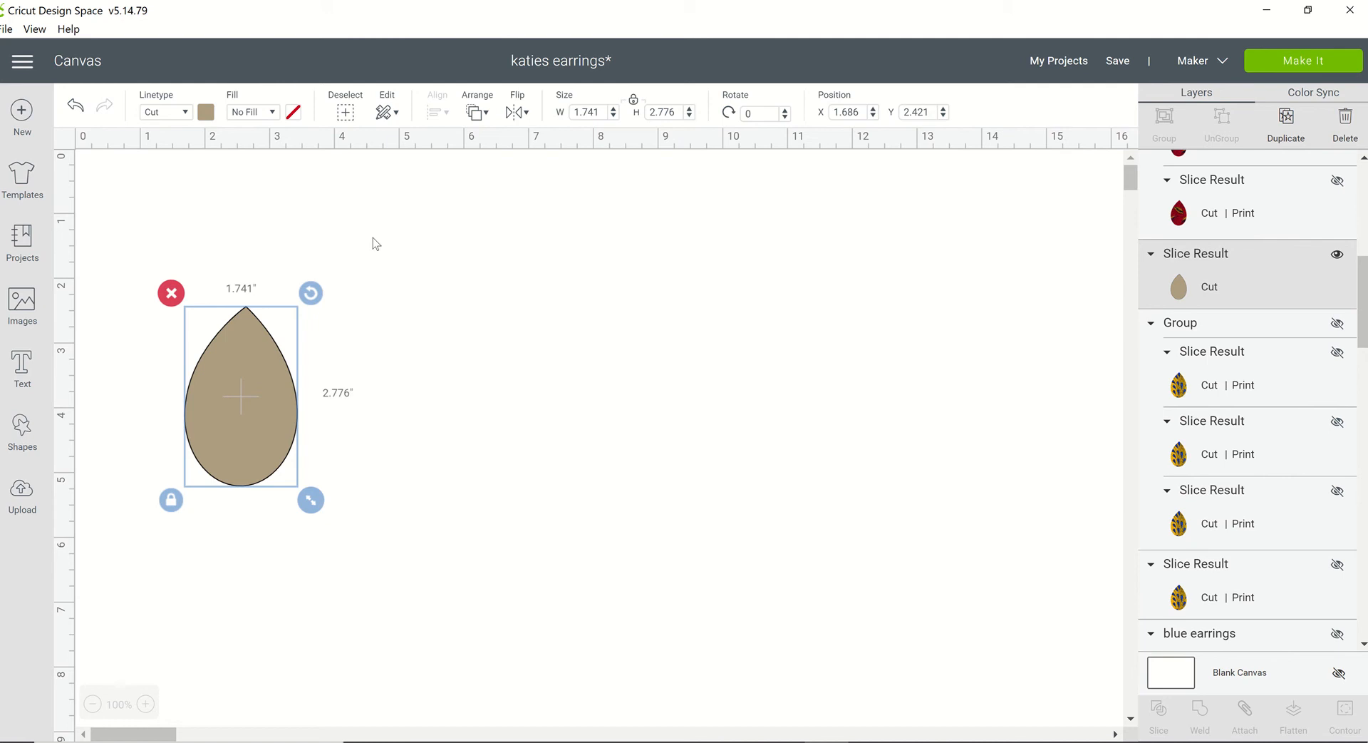
left_click(32, 516)
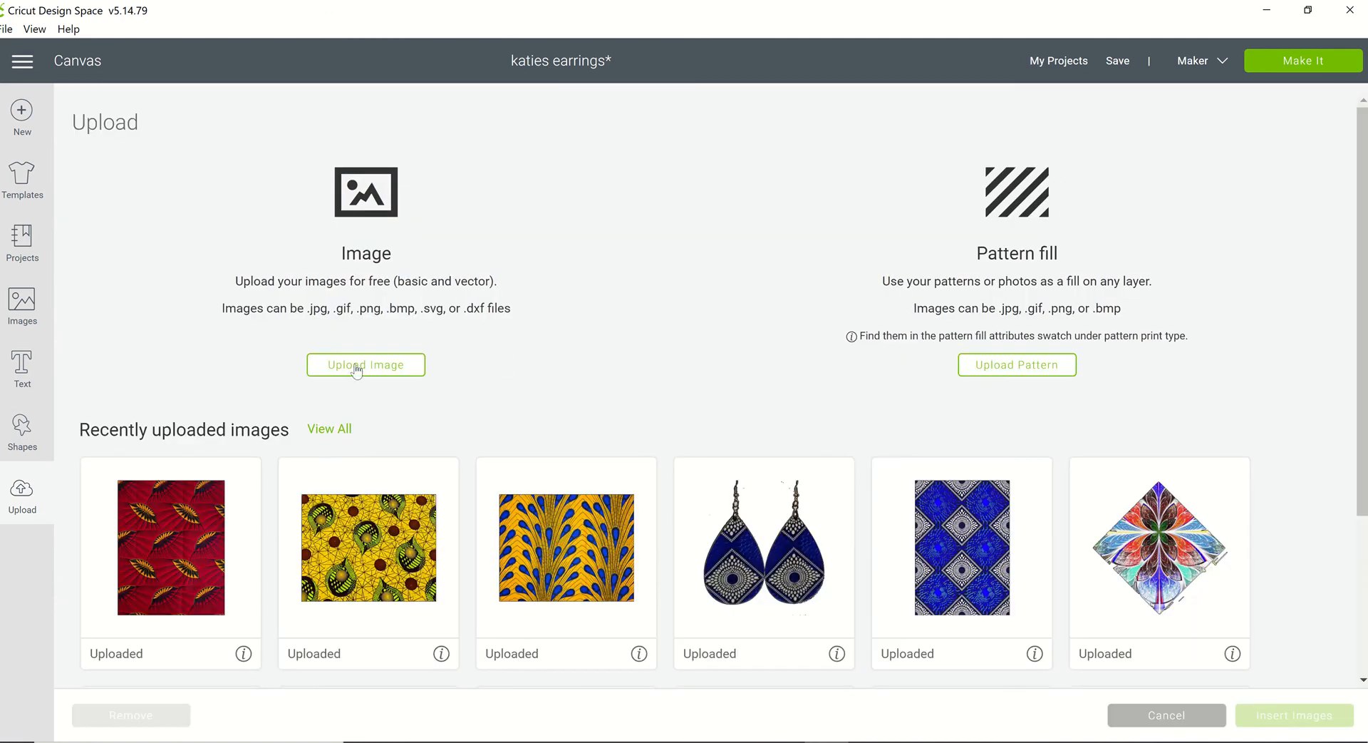
left_click(357, 367)
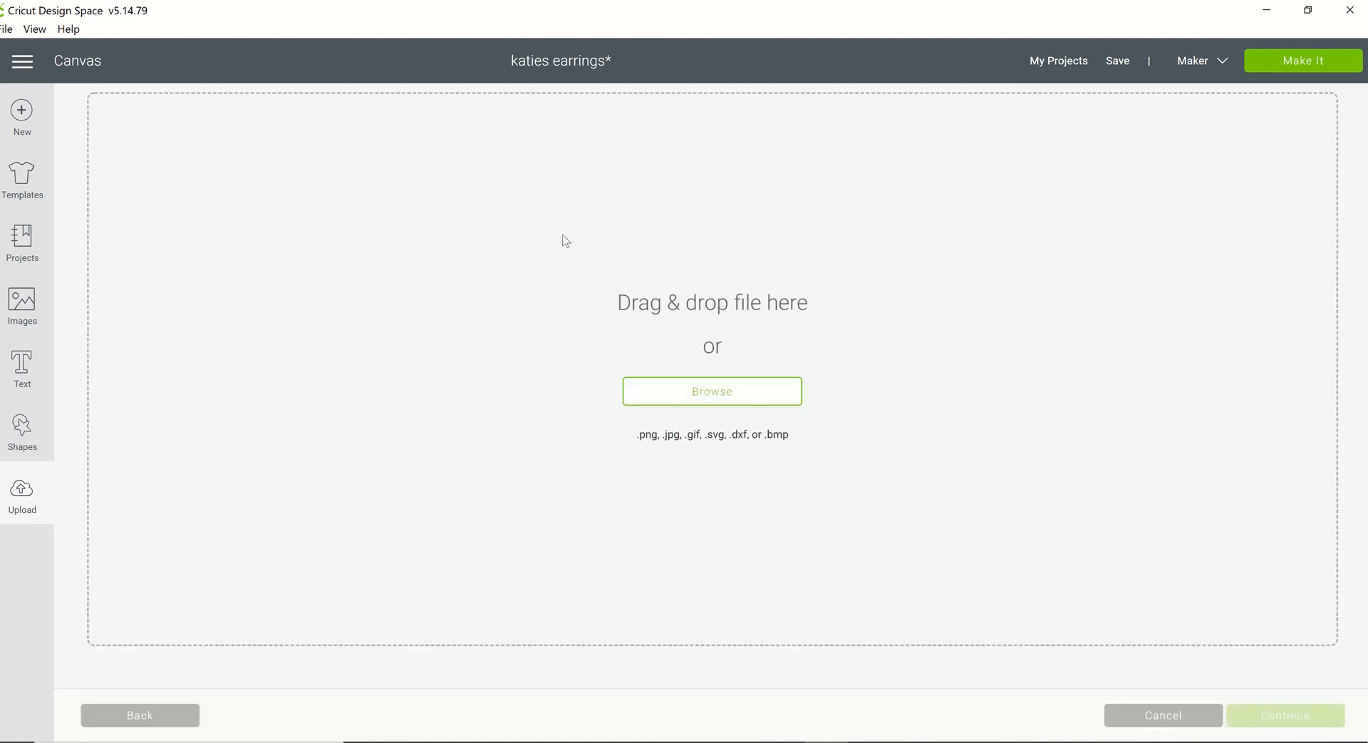
left_click(663, 401)
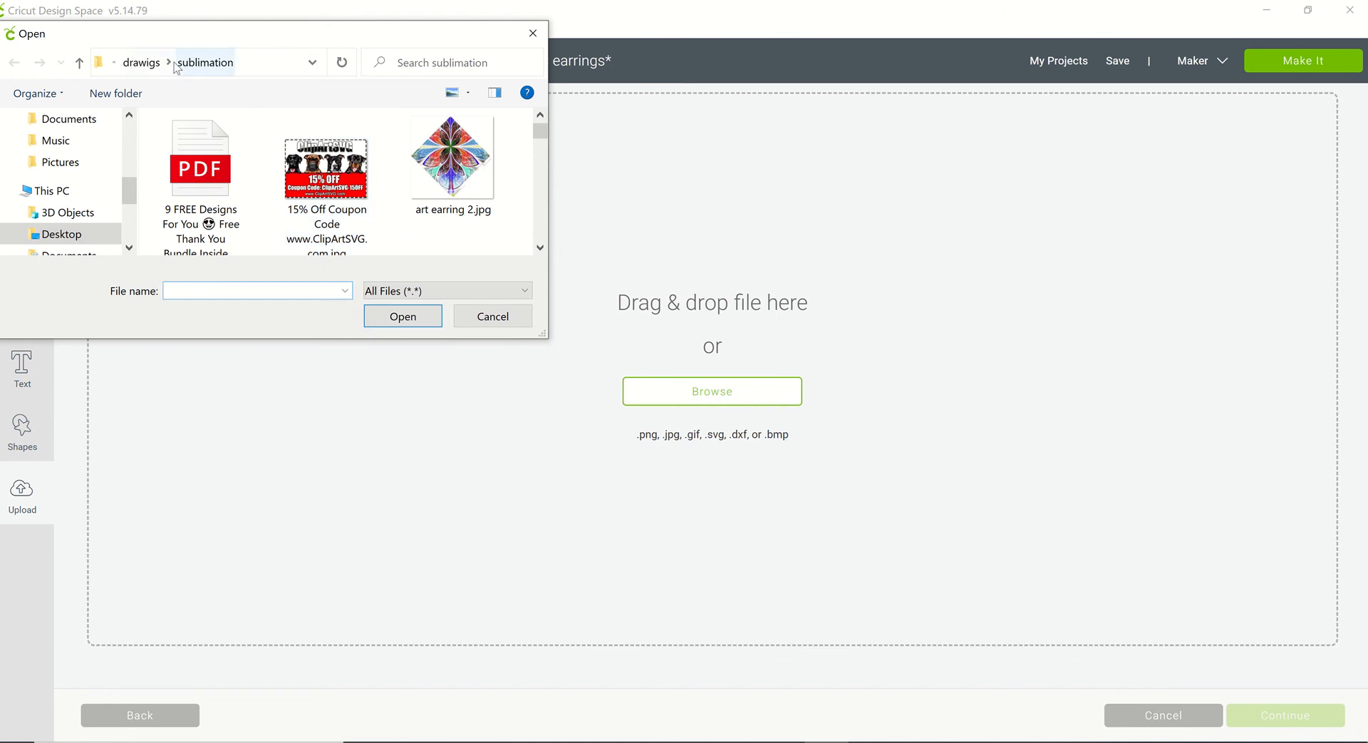
scroll(253, 215, "down", 8)
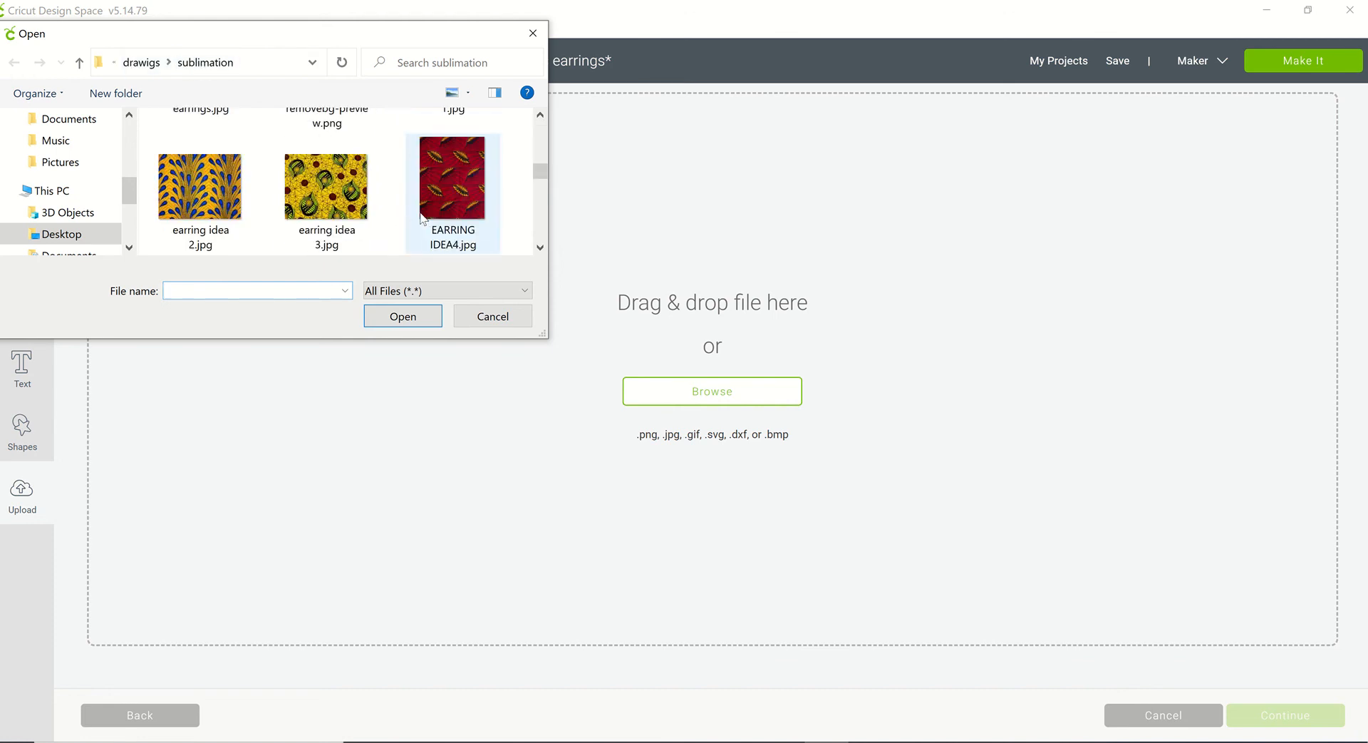
scroll(253, 214, "down", 1)
left_click(200, 181)
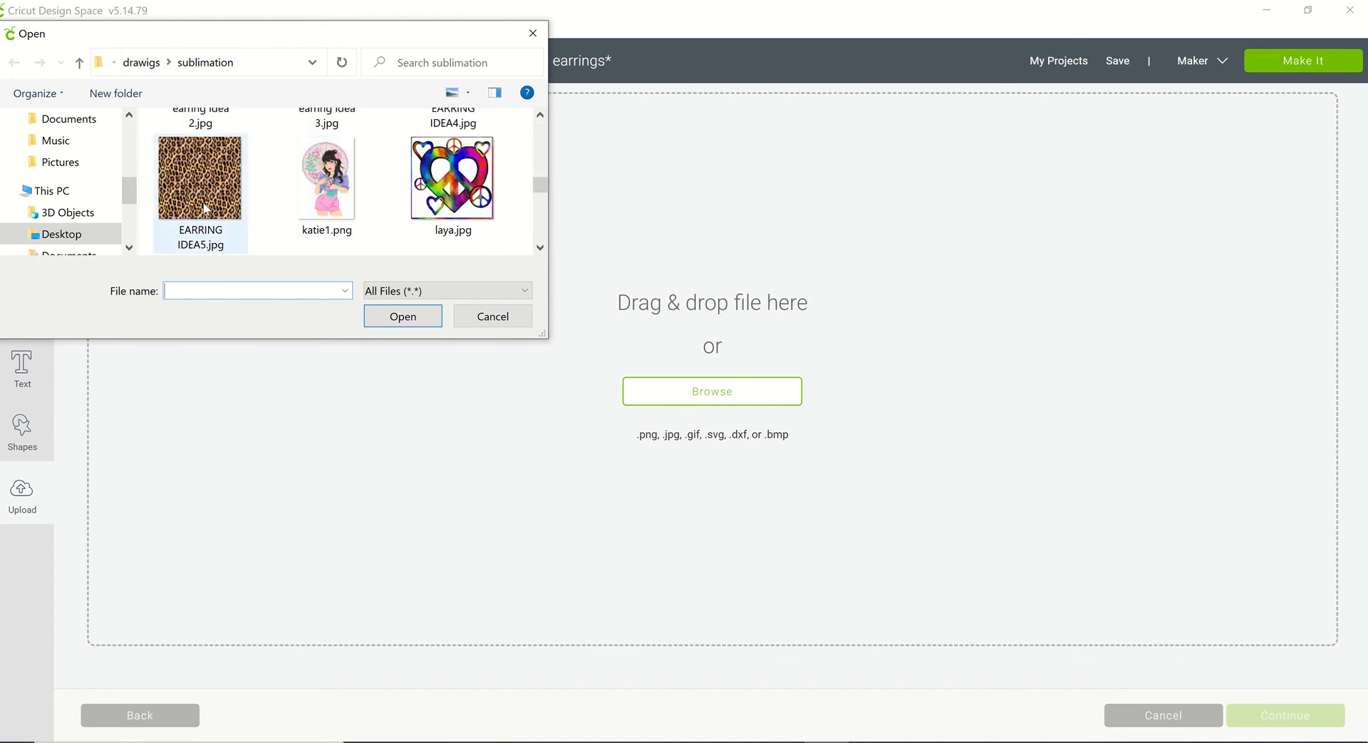
left_click(383, 315)
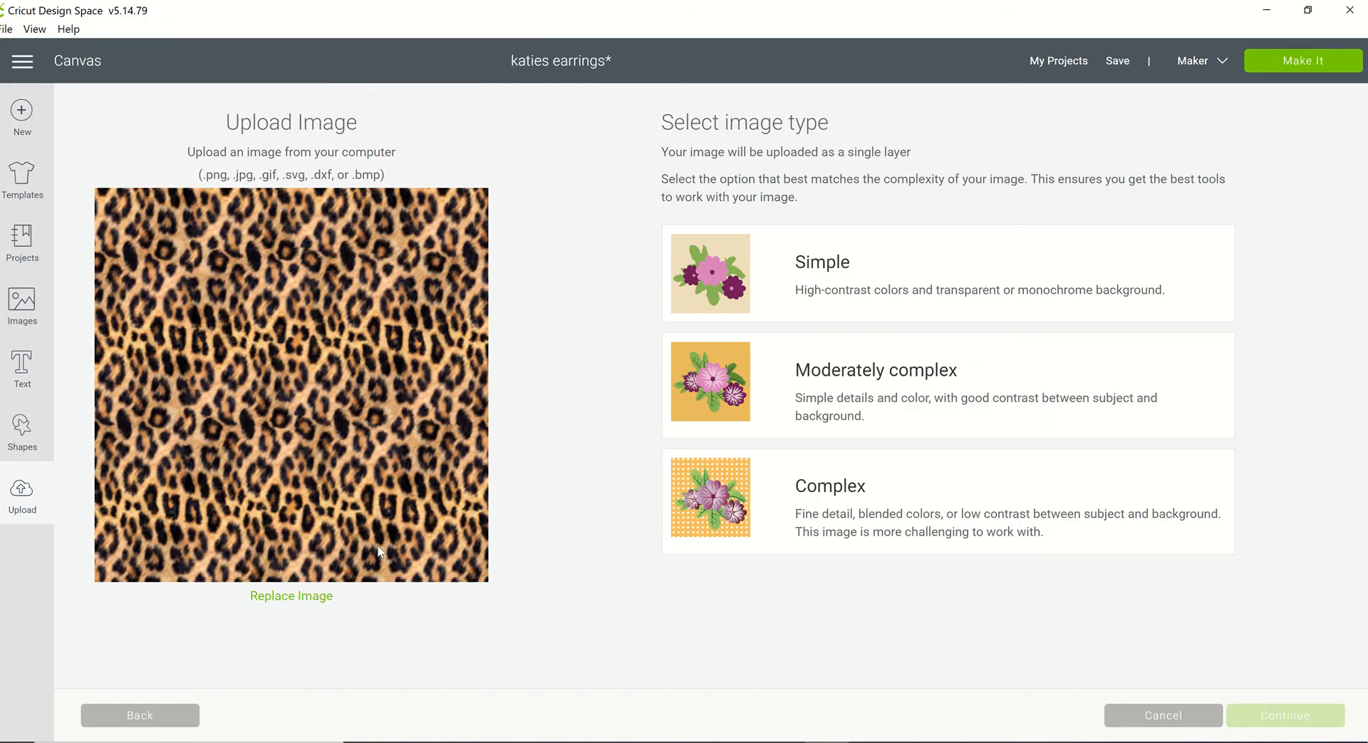
Upload the cheetah pattern as a Complex image saved for Print Then Cut and insert it on the canvas.
left_click(723, 520)
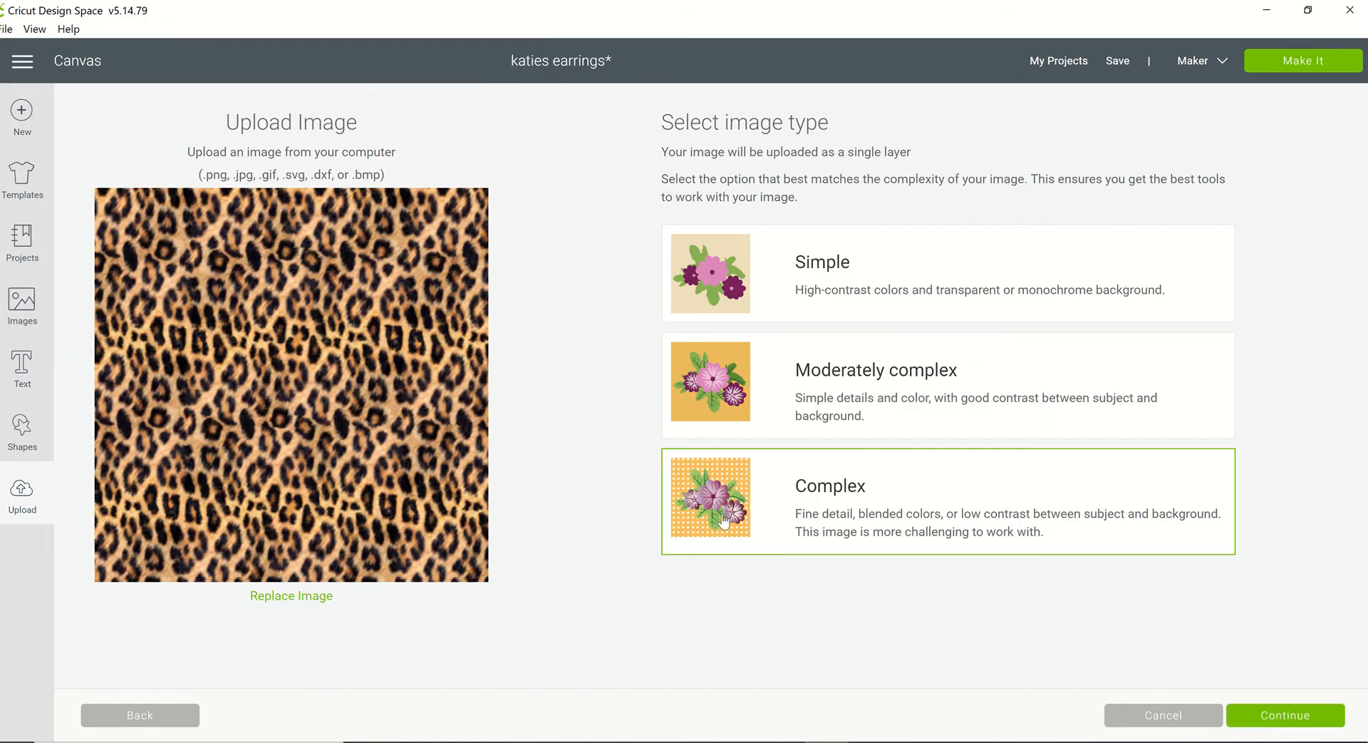
left_click(1273, 718)
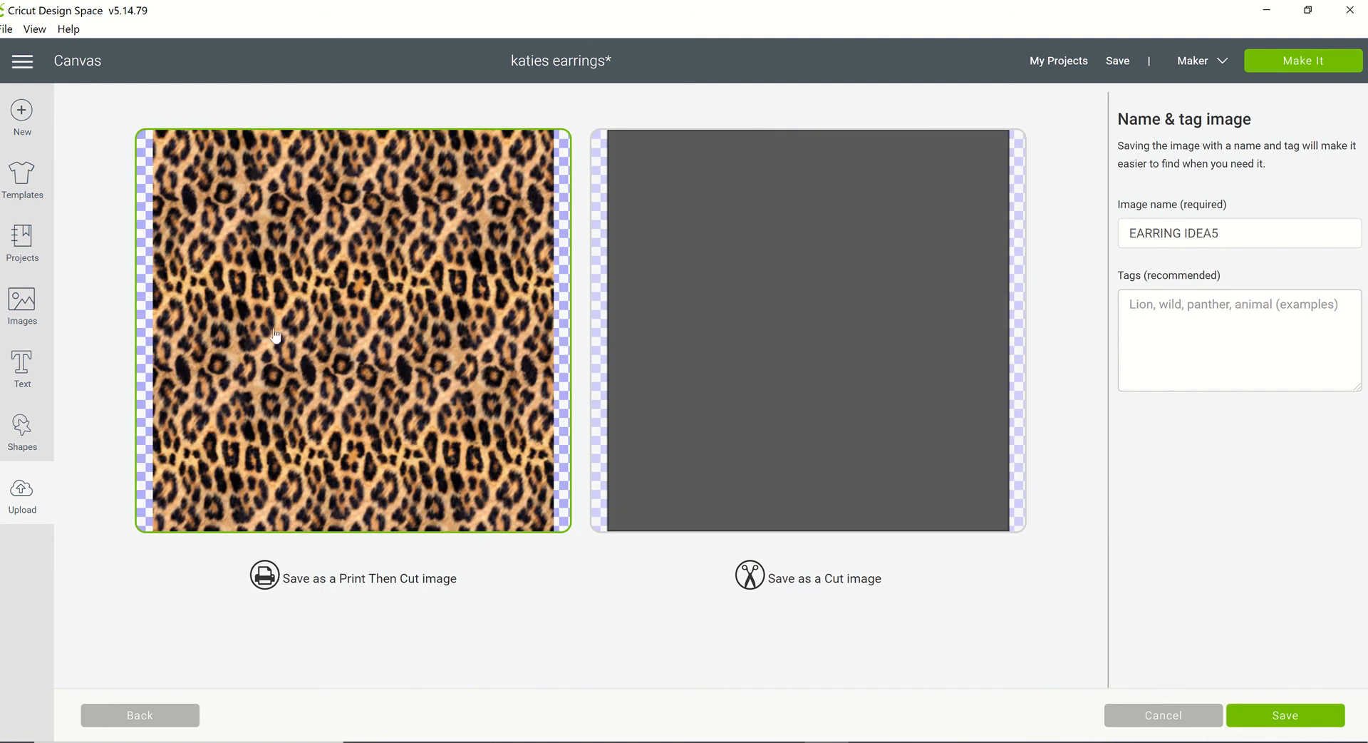
left_click(1297, 716)
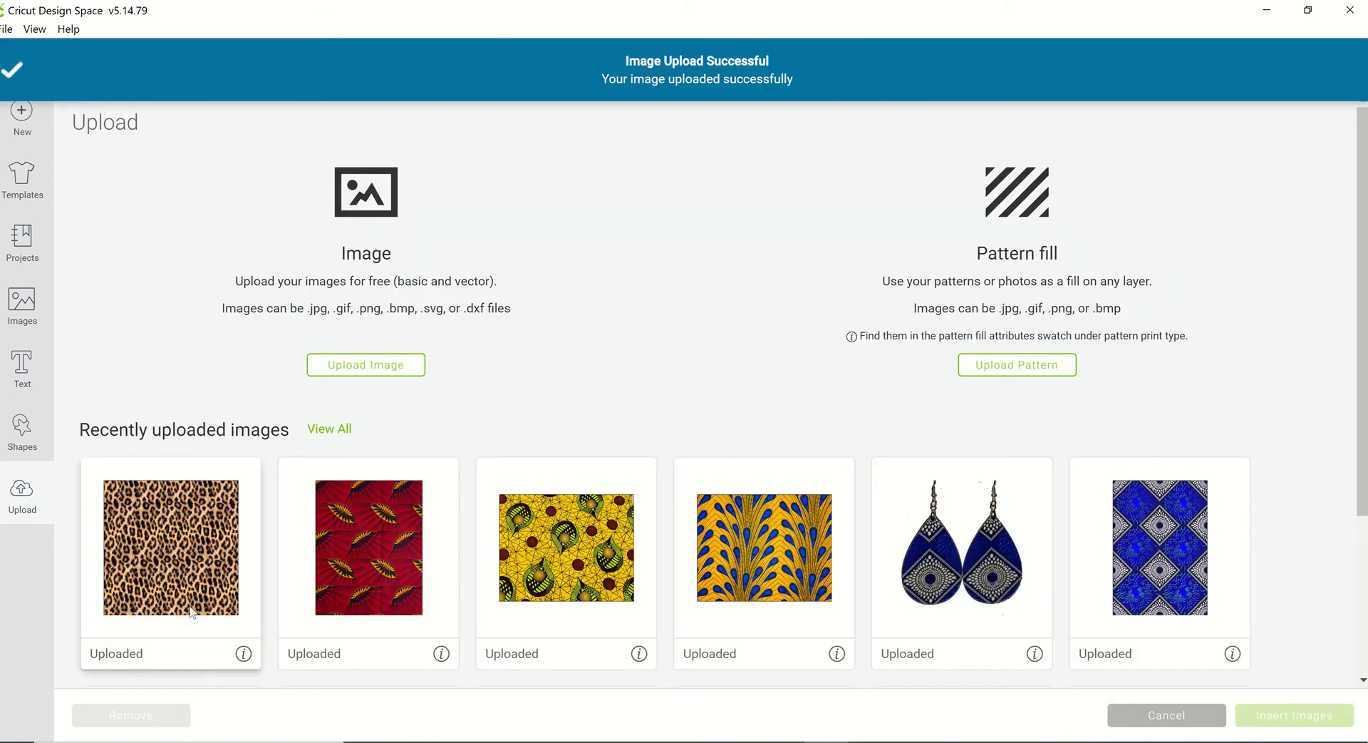
left_click(191, 612)
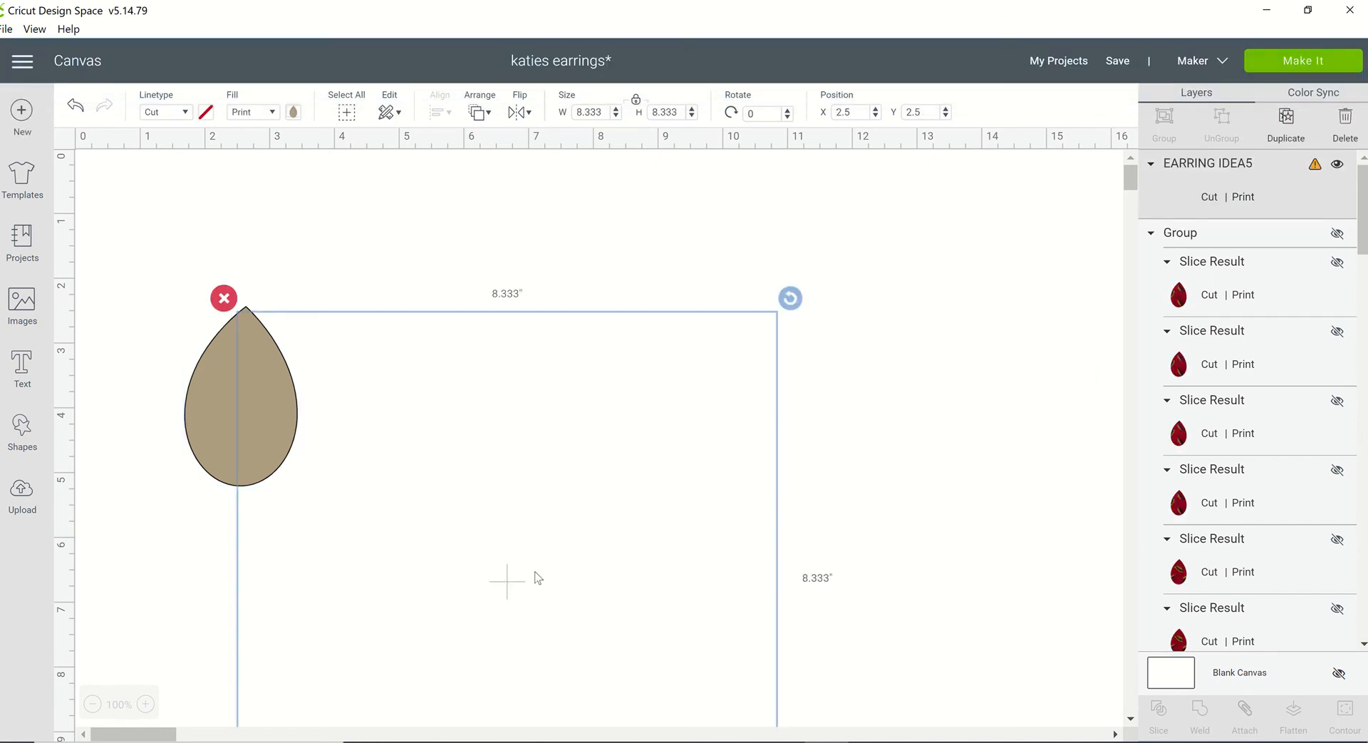
Move the cheetah pattern beside the teardrop to about X 4.2 and Y 1.2 and shrink it to about 3.57 inches square.
left_click_drag(640, 499, 725, 426)
left_click(246, 427)
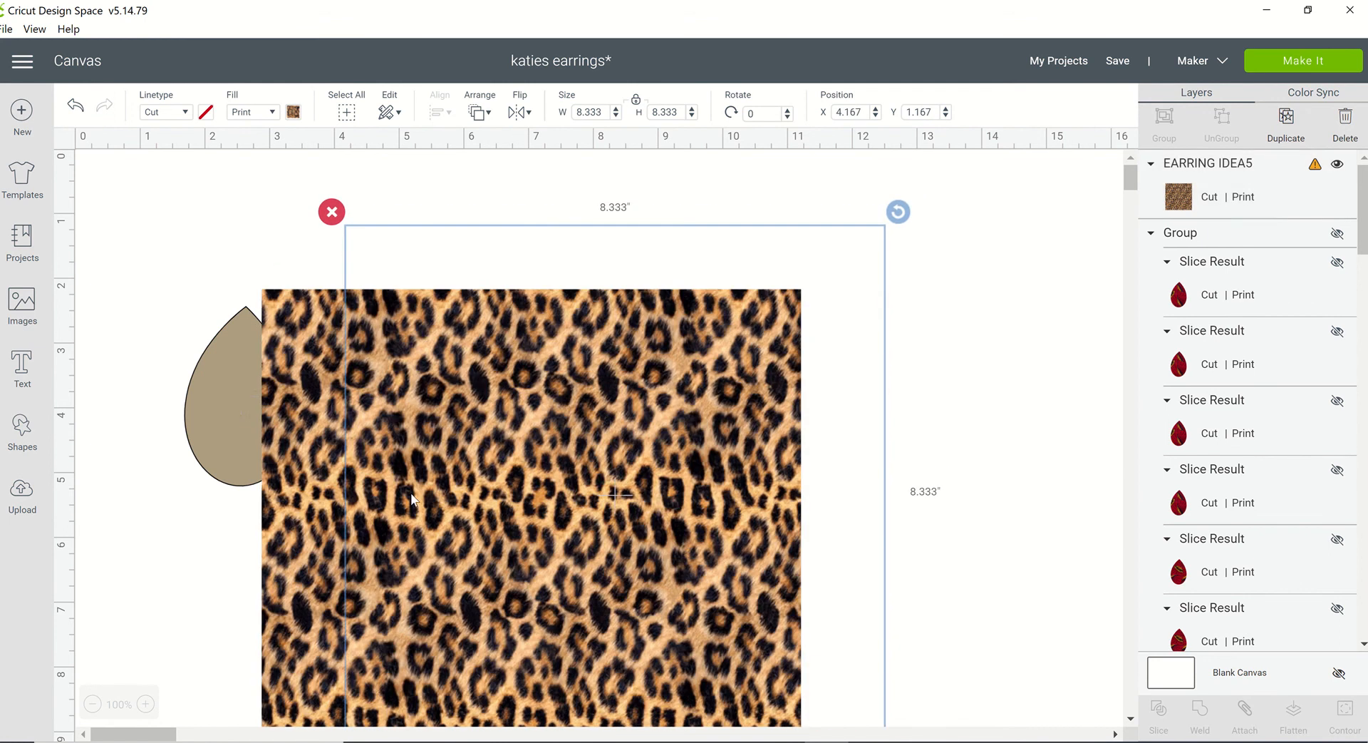
scroll(713, 580, "down", 3)
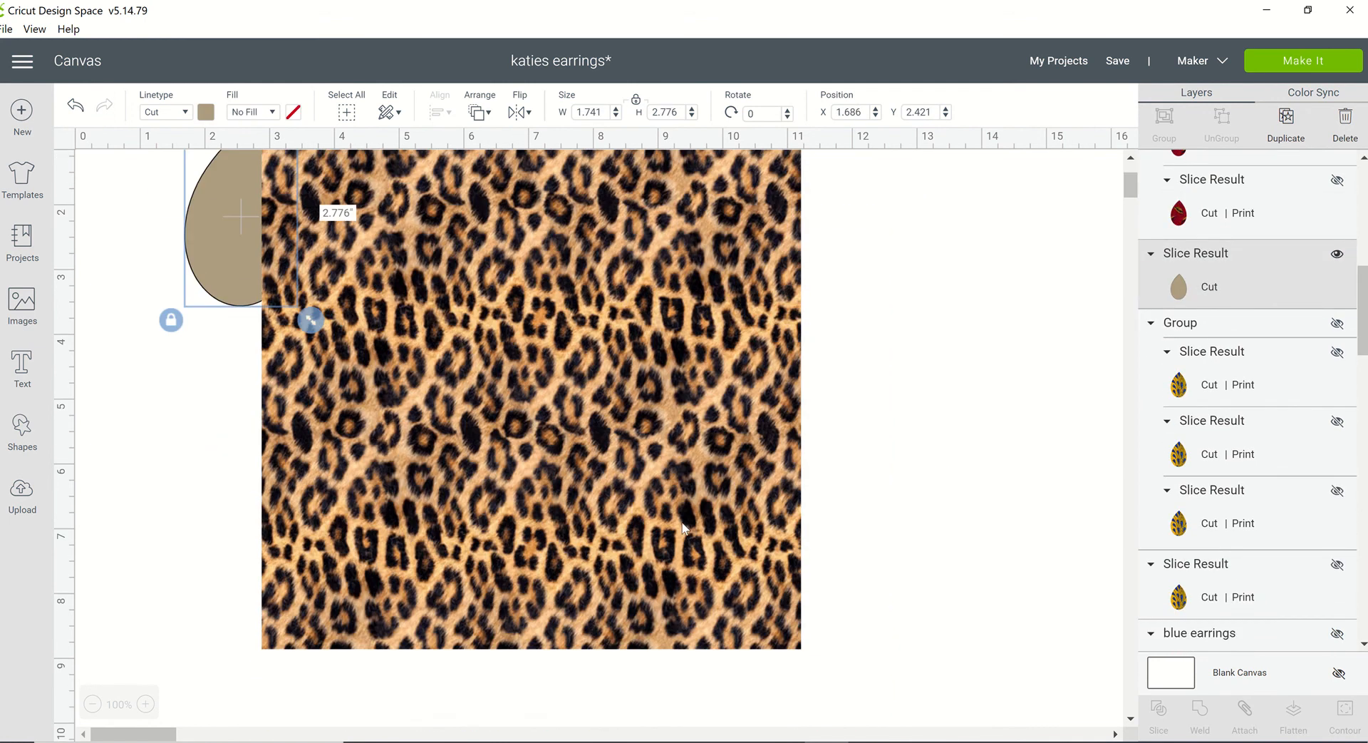
left_click(717, 558)
left_click_drag(899, 603, 611, 385)
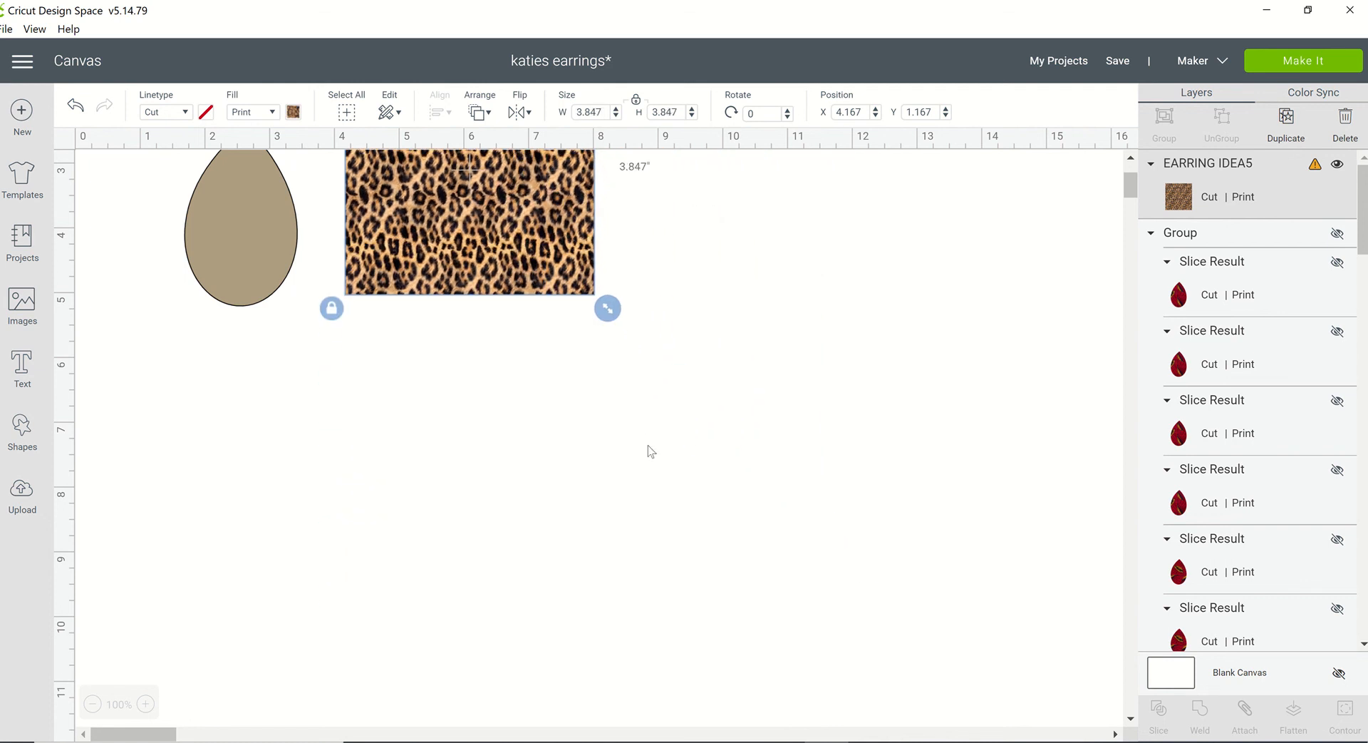
mouse_move(589, 486)
left_mouse_down()
mouse_move(542, 408)
mouse_move(561, 483)
mouse_move(590, 510)
left_mouse_up()
left_click(732, 353)
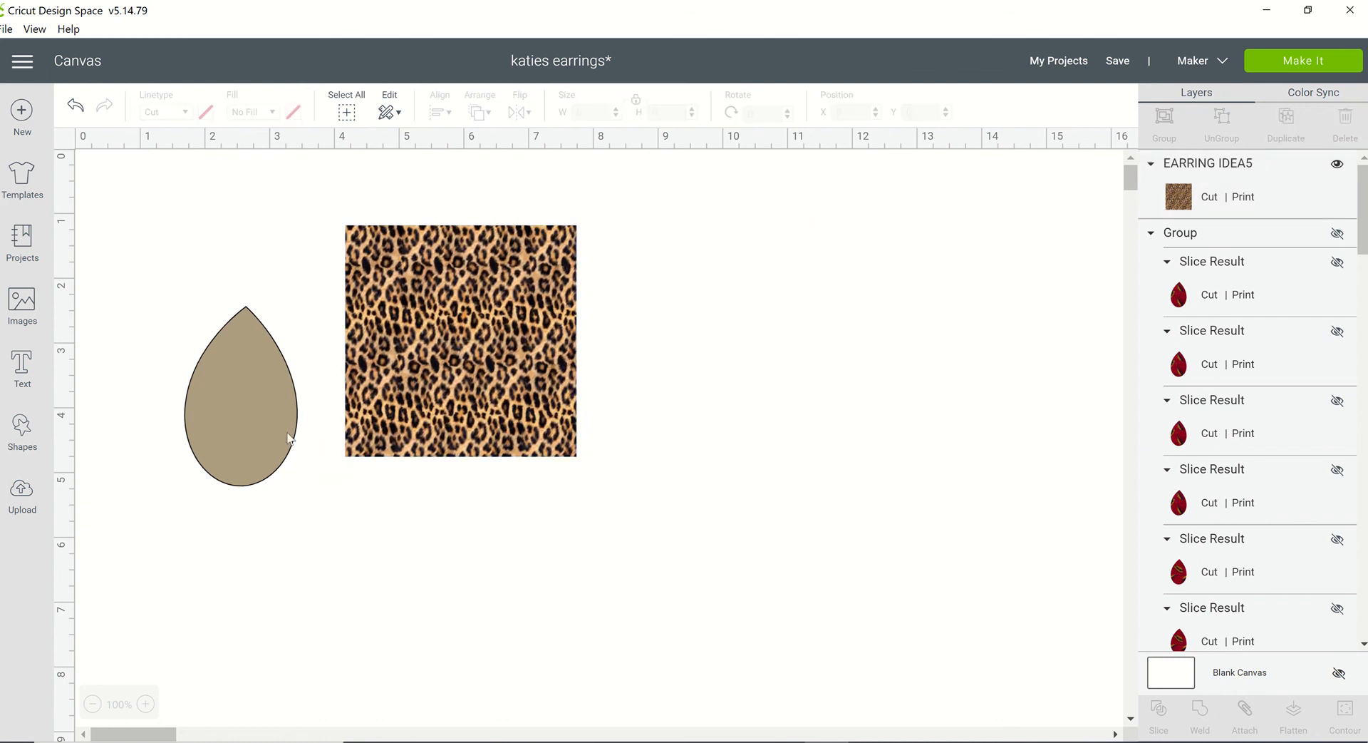
Bring the tan teardrop to the front and centre it over the cheetah pattern at about X 5.1 and Y 1.5.
left_click(240, 451)
right_click(241, 449)
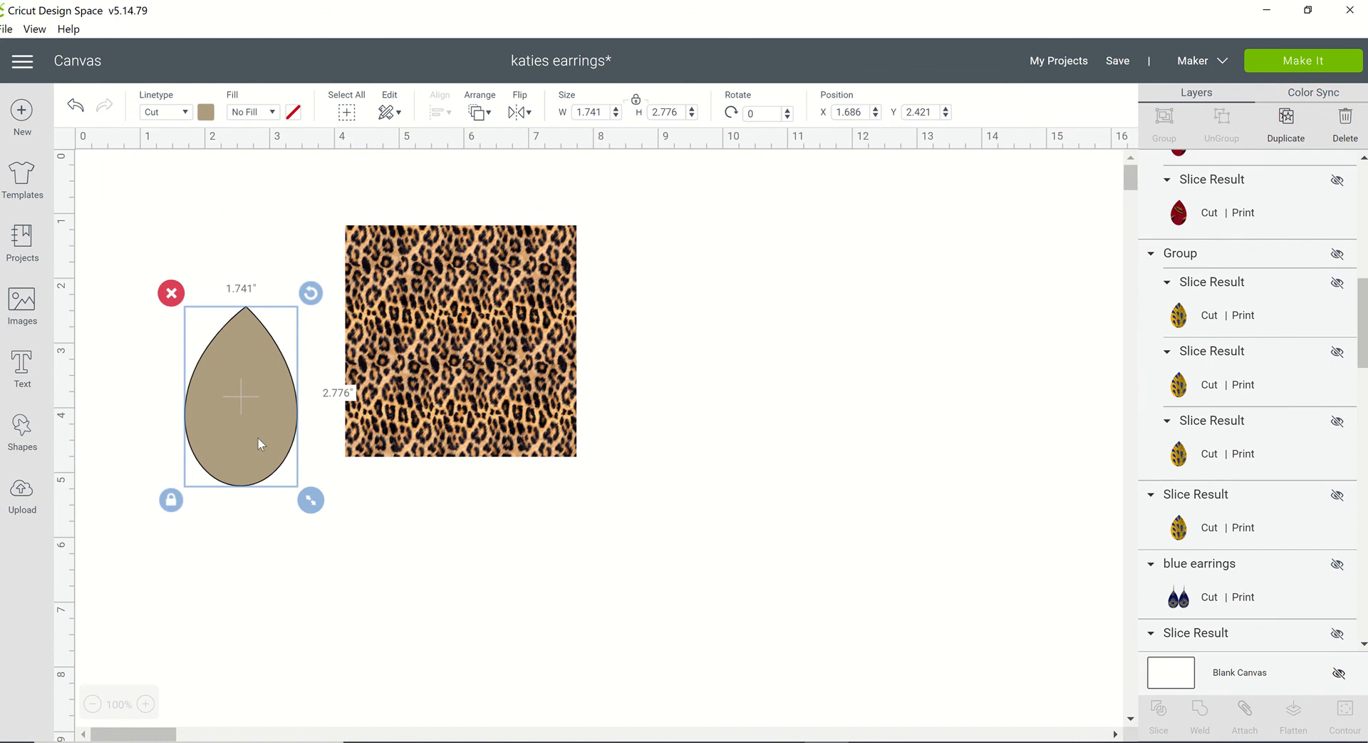
left_click_drag(258, 438, 481, 371)
left_click(715, 403)
left_click(501, 370)
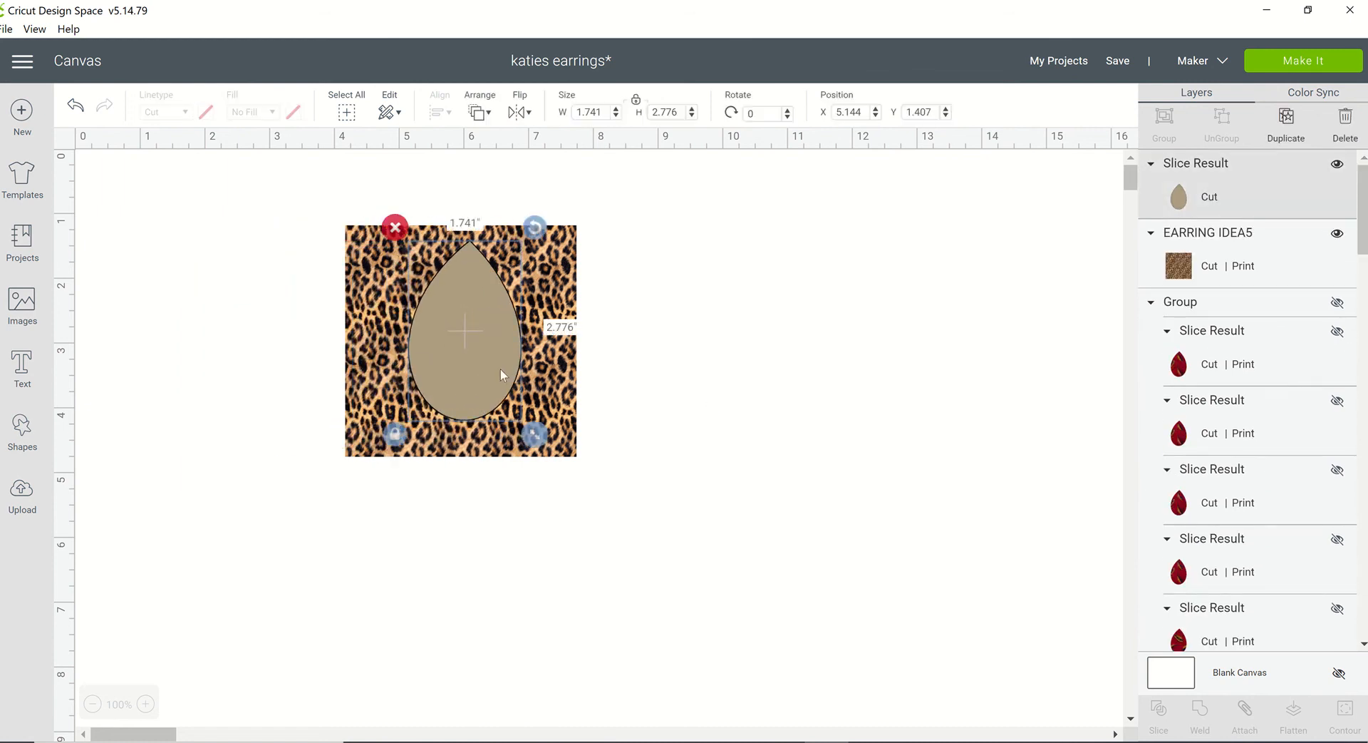
left_click(682, 336)
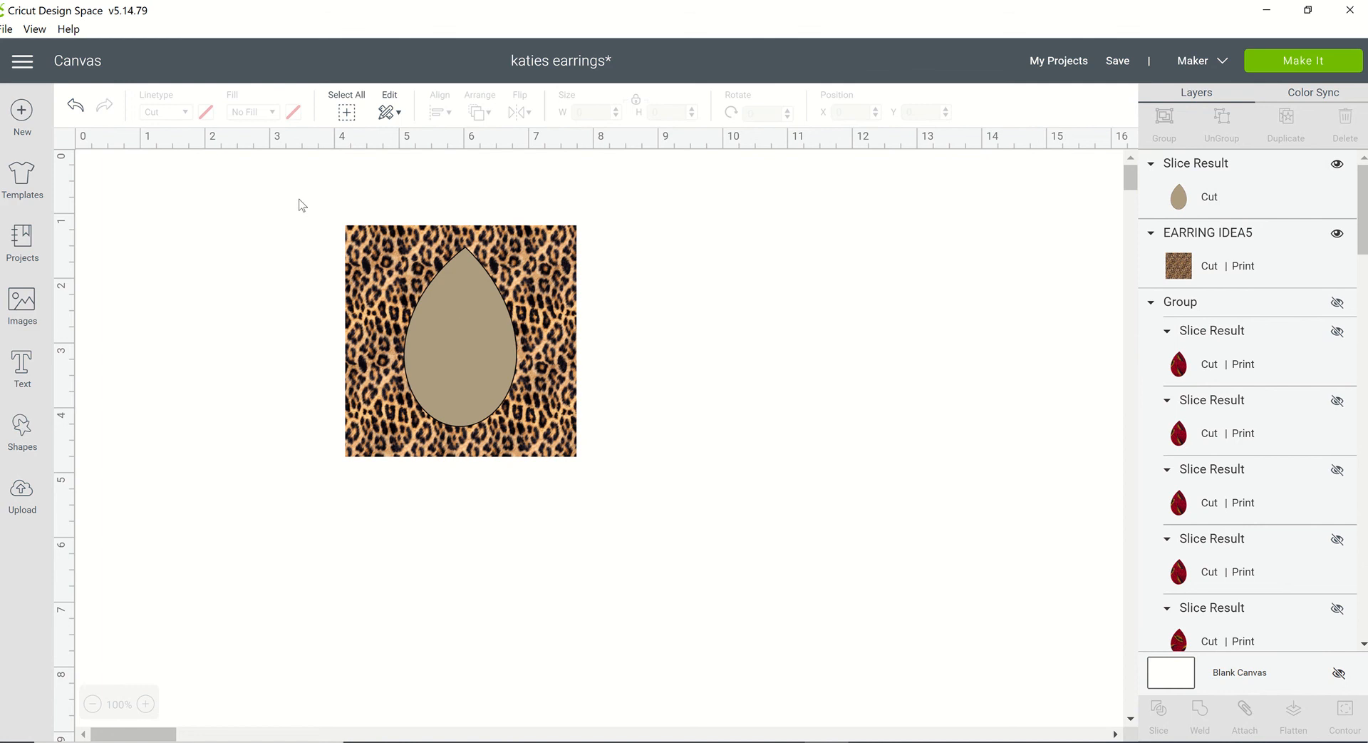
Slice the cheetah pattern with the tan teardrop and hide the tan teardrop layer.
left_click_drag(299, 204, 660, 516)
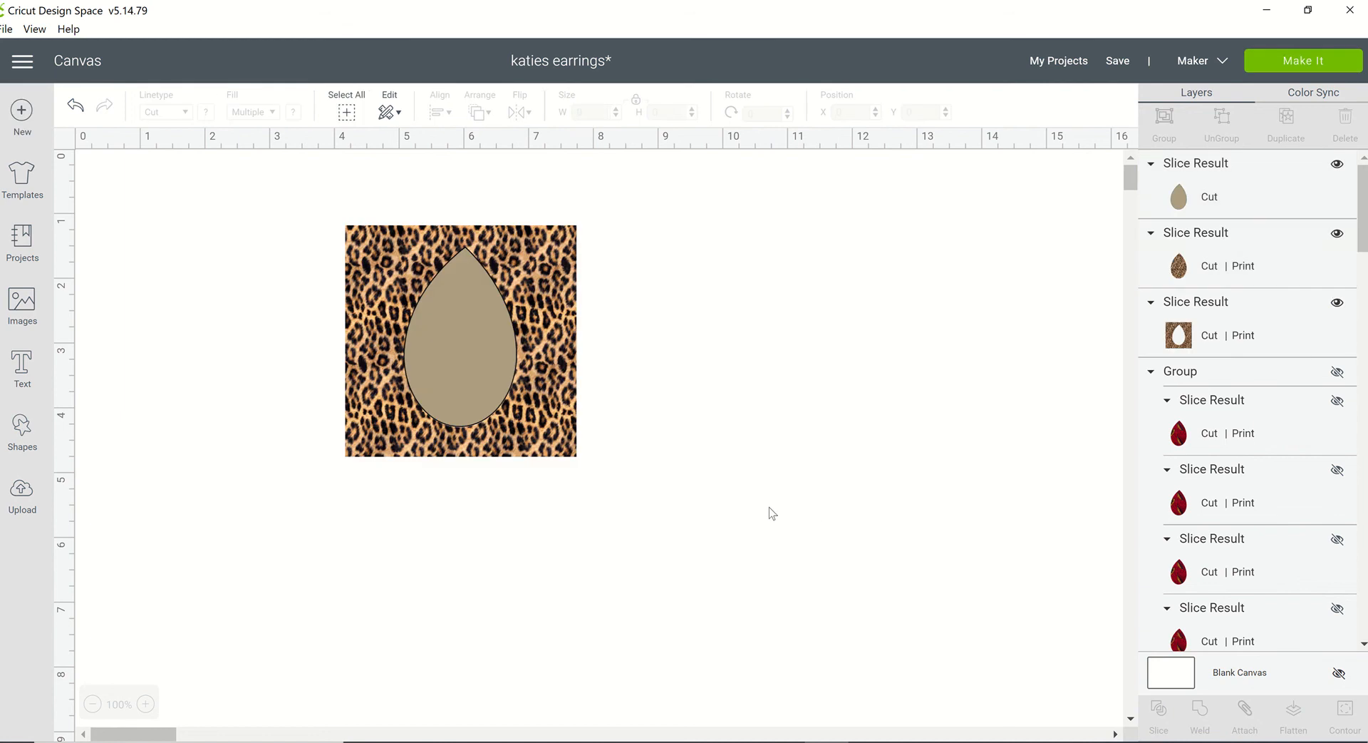
left_click(451, 328)
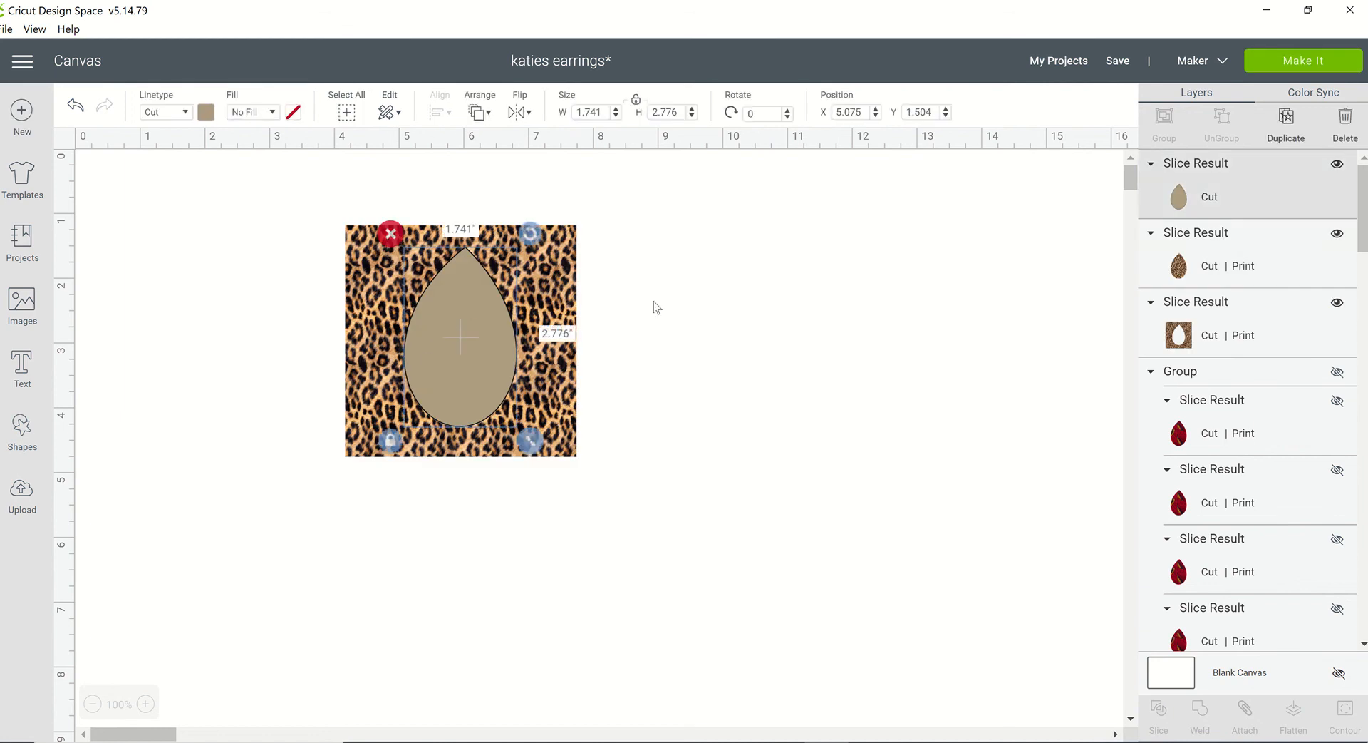
left_click(1338, 165)
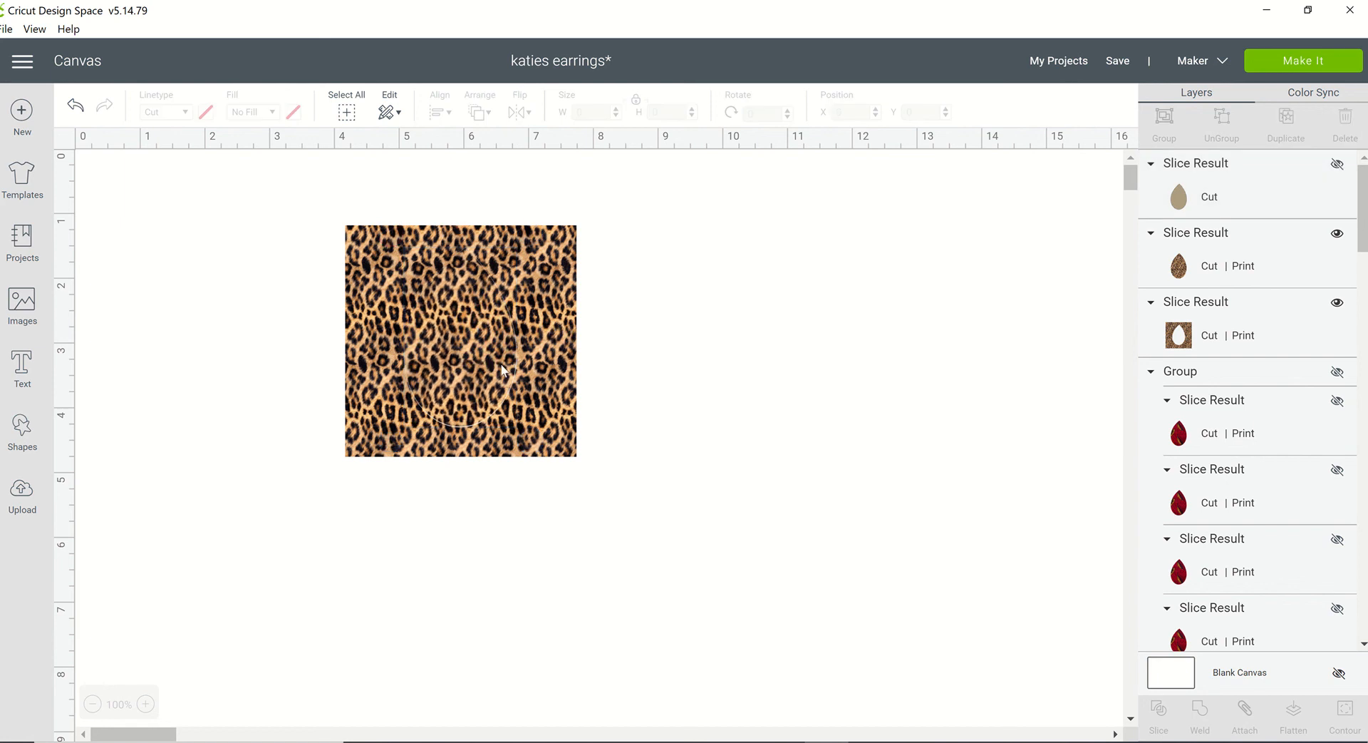
Pull the cheetah teardrop out, delete the leftover pattern square, and place the teardrop at about X 2.9 and Y 1.5.
left_click_drag(485, 335, 807, 358)
left_click(470, 250)
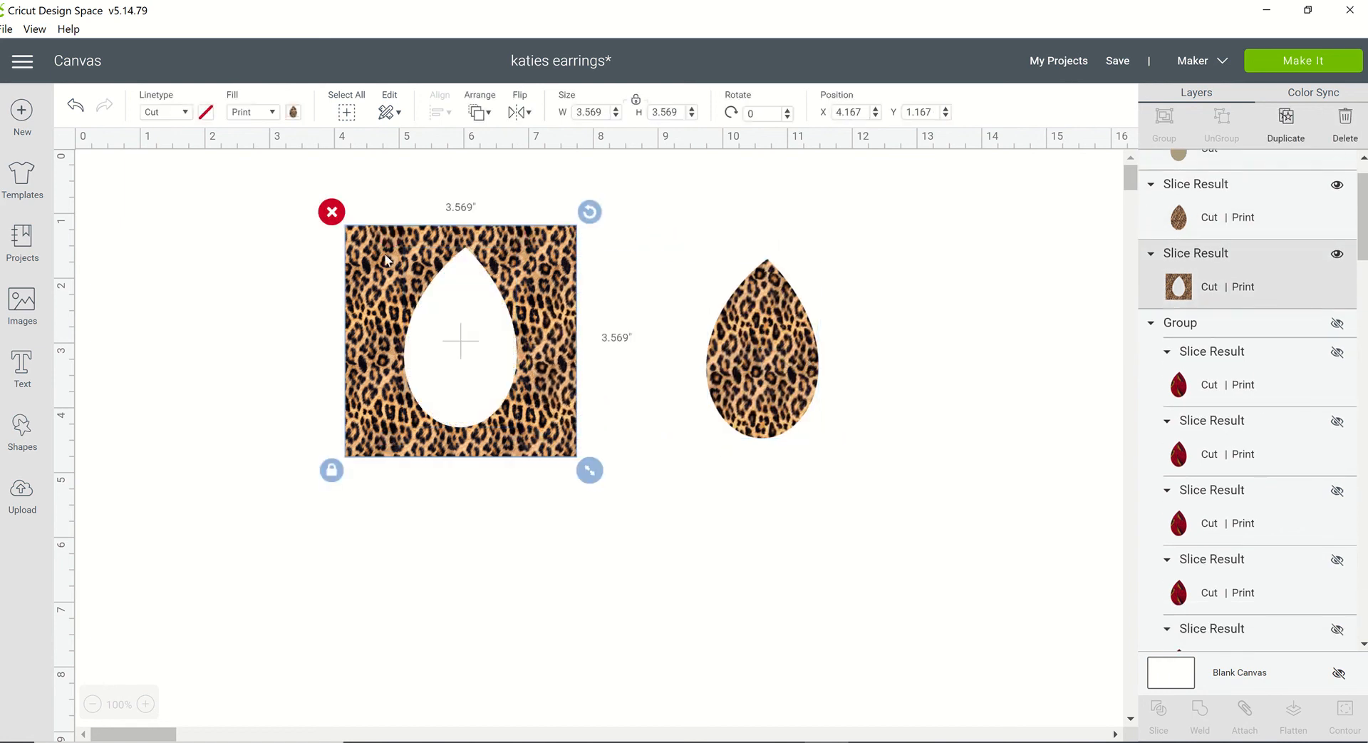
key("Delete")
left_click_drag(792, 377, 350, 366)
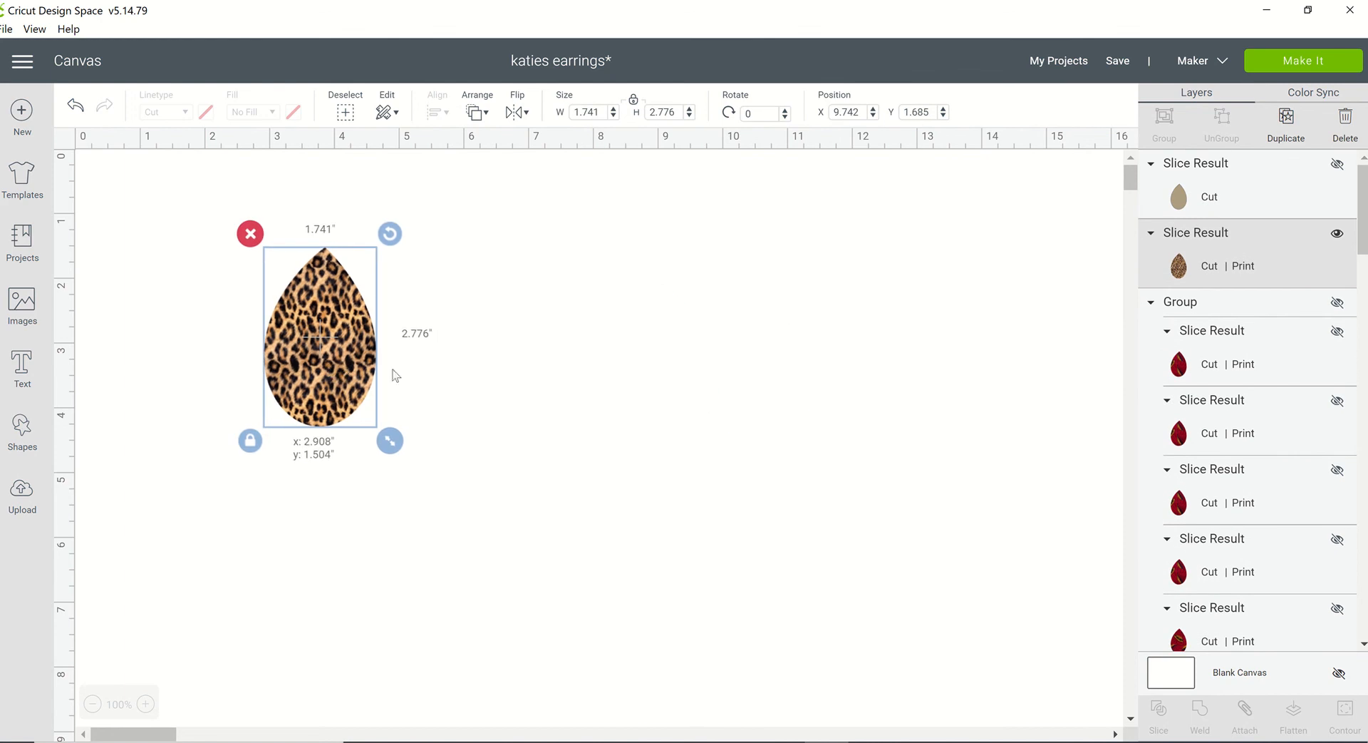
right_click(349, 365)
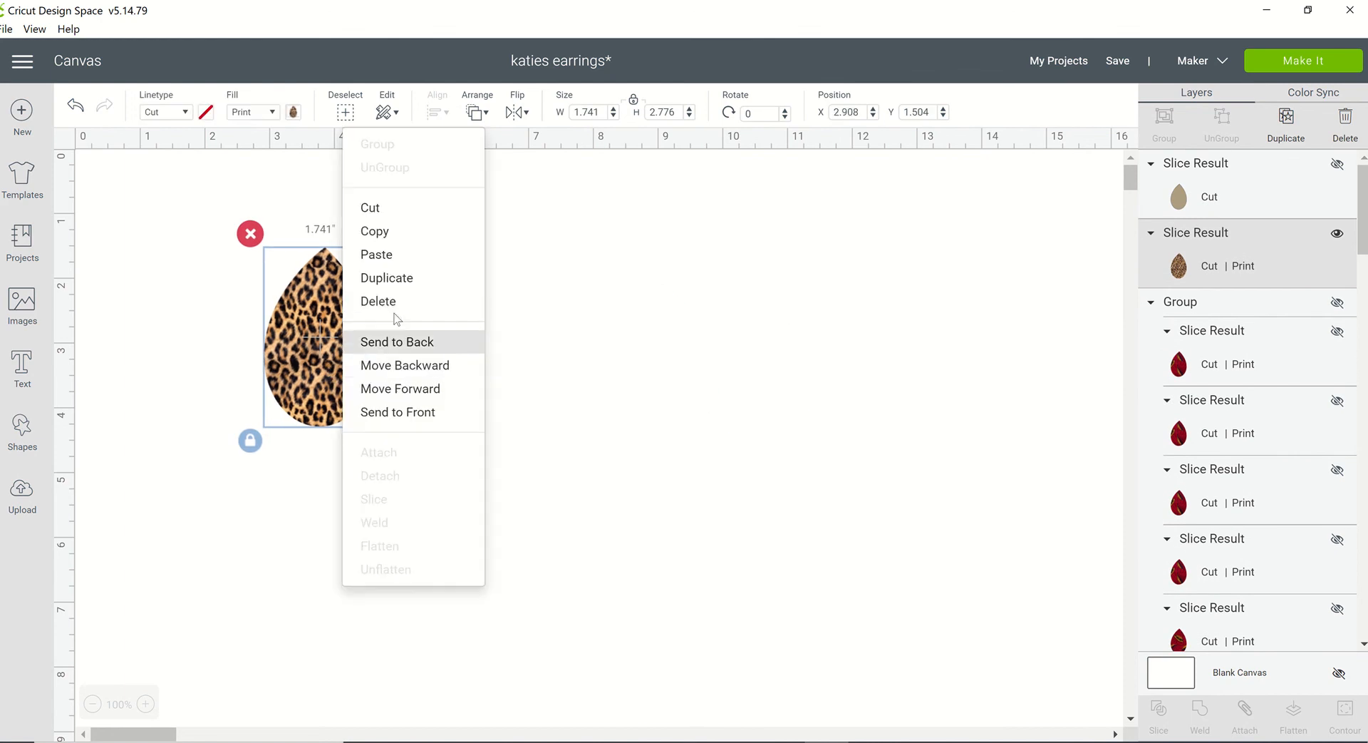
left_click(421, 279)
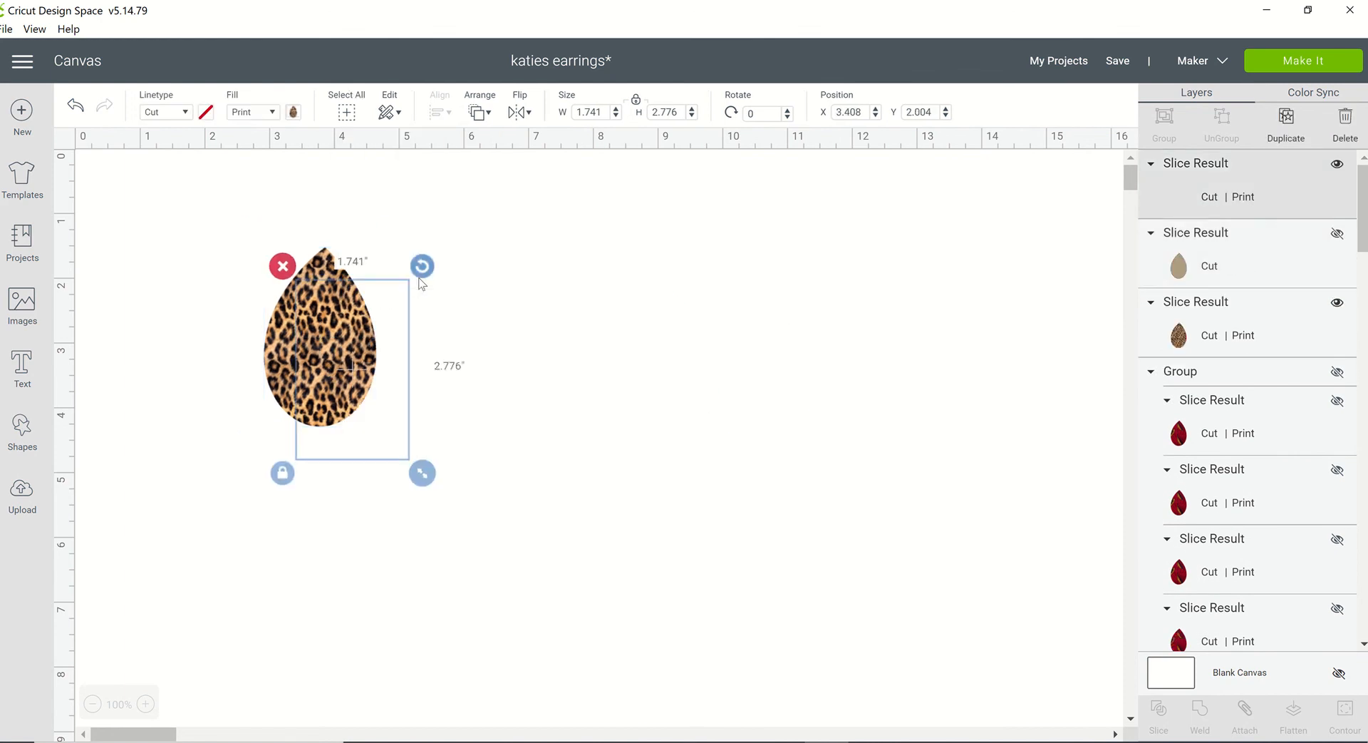
left_click(282, 266)
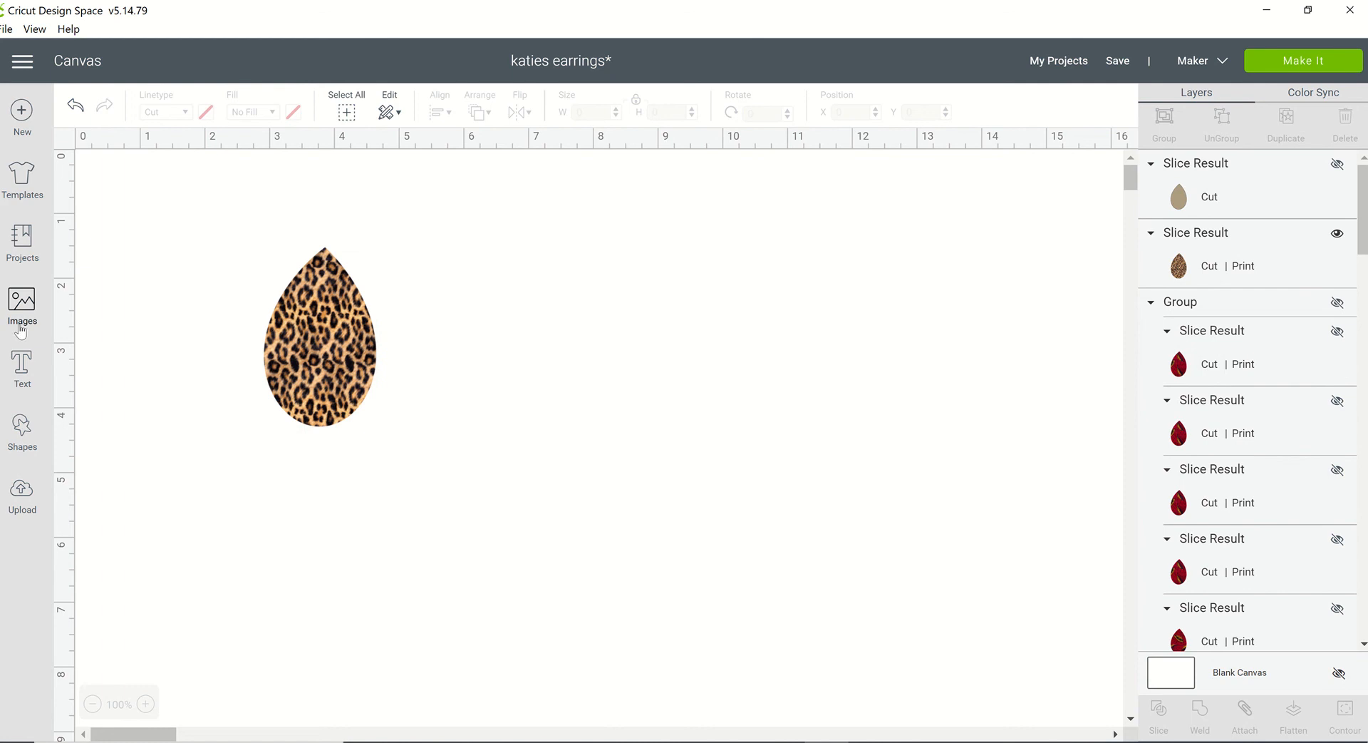
Search the Cricut image library for "GRINCH" and look through the results.
left_click(27, 311)
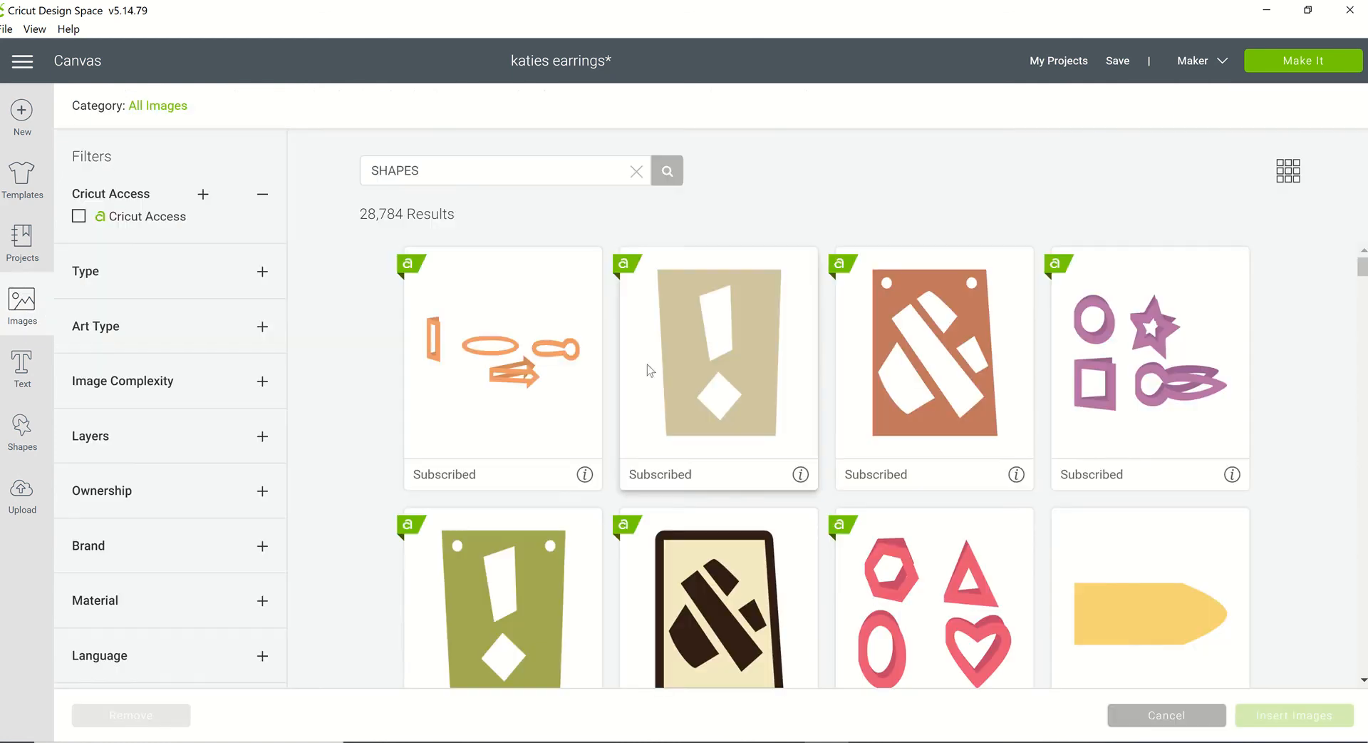
double_click(504, 171)
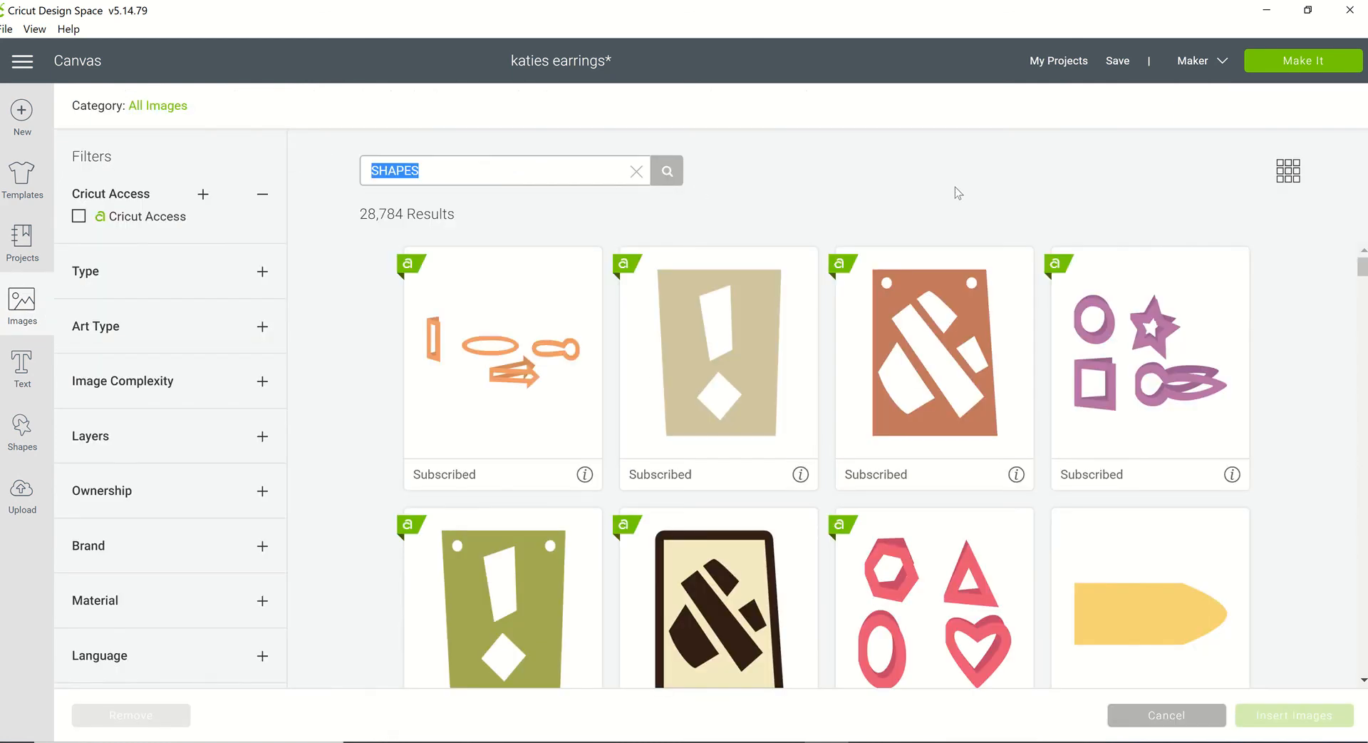
type("GRINCH")
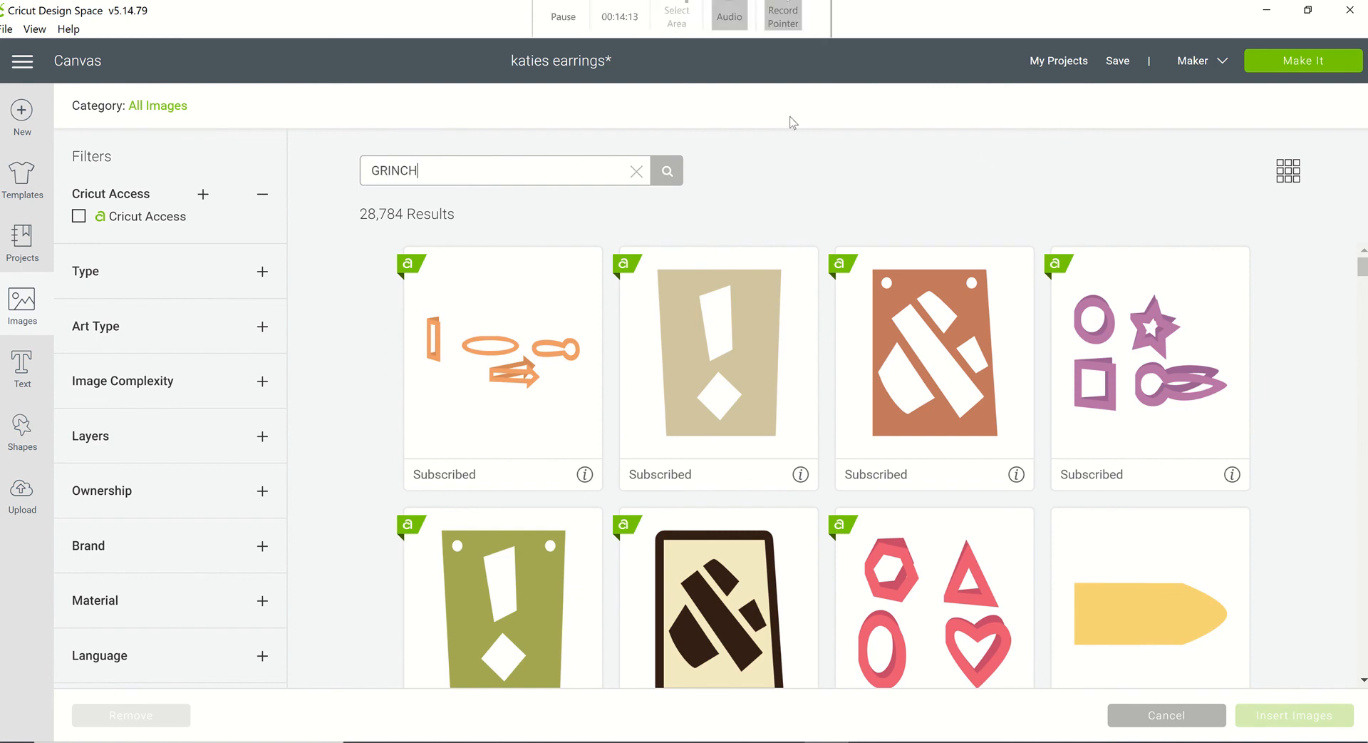
key("Return")
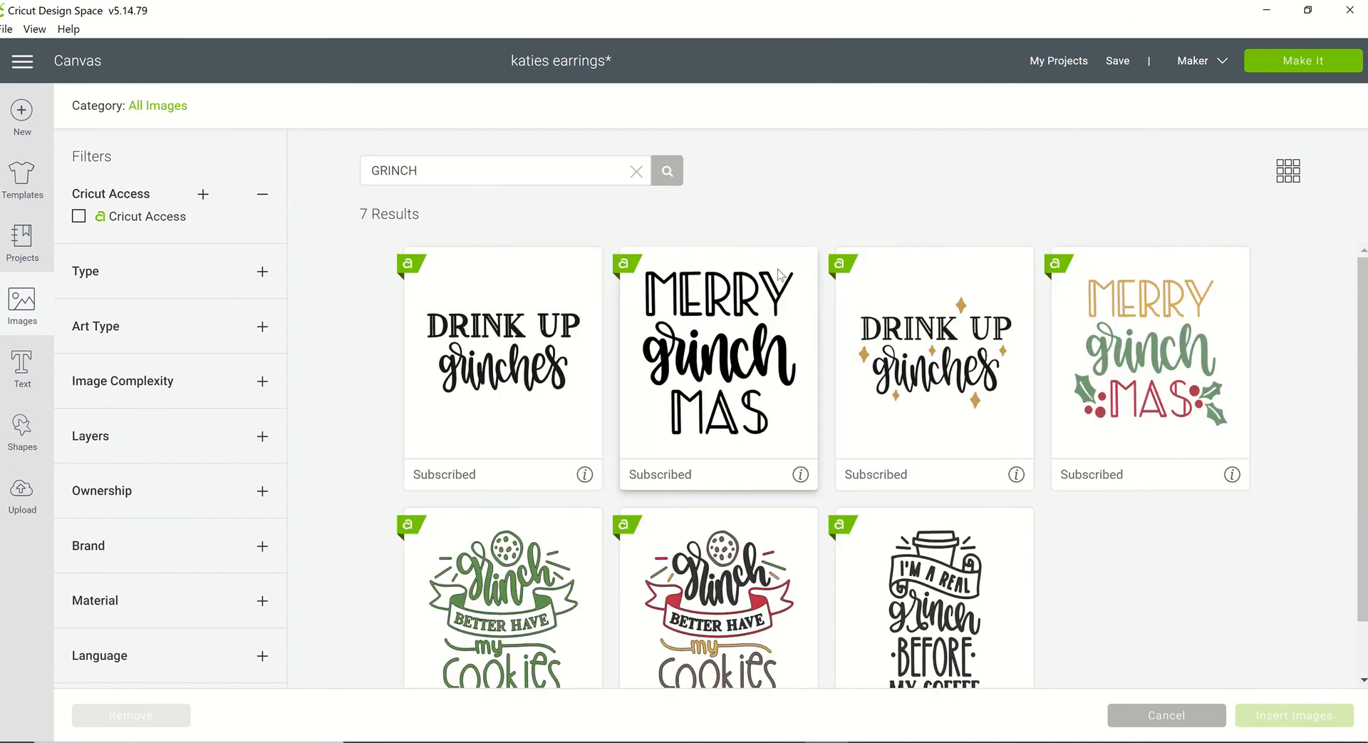
scroll(634, 305, "down", 1)
scroll(645, 291, "up", 1)
Switch to the Chrome window with the cheetah fabric search and load Google in place of the Etsy fabric listing.
left_click(782, 741)
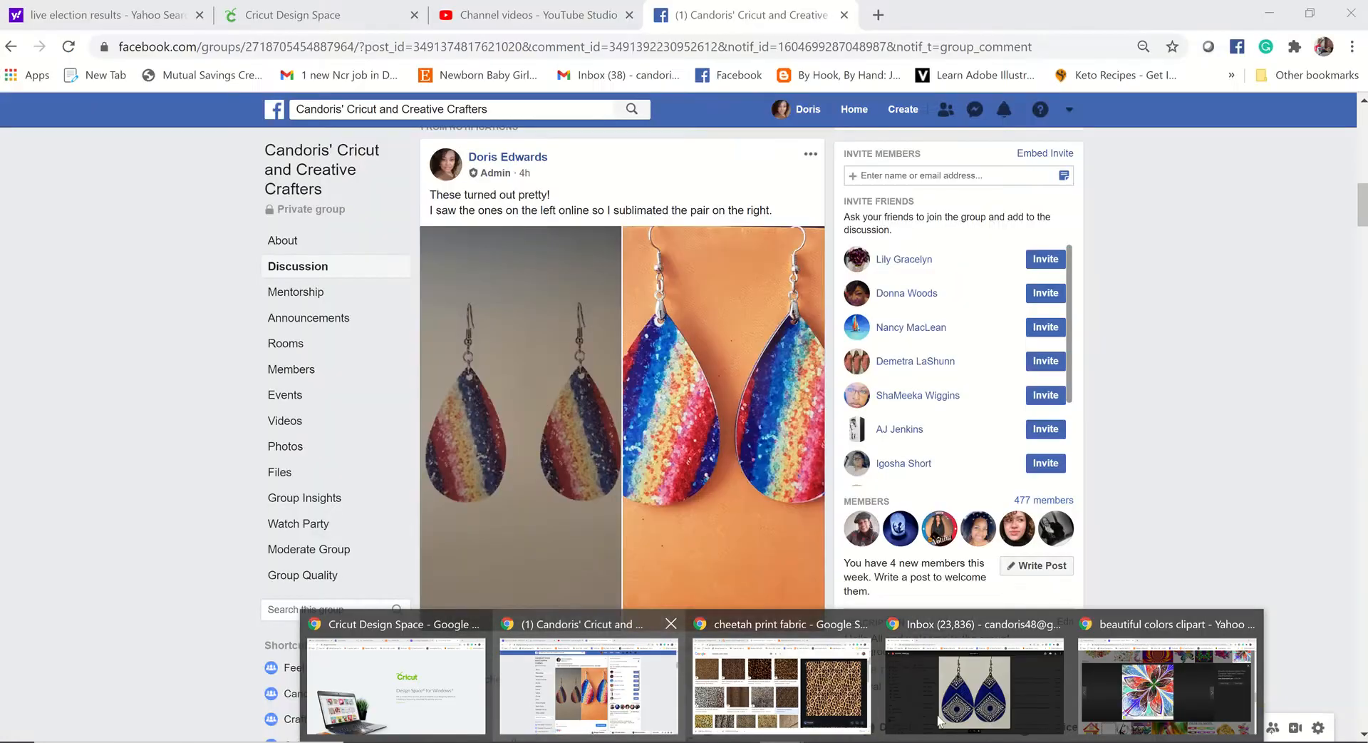
left_click(782, 670)
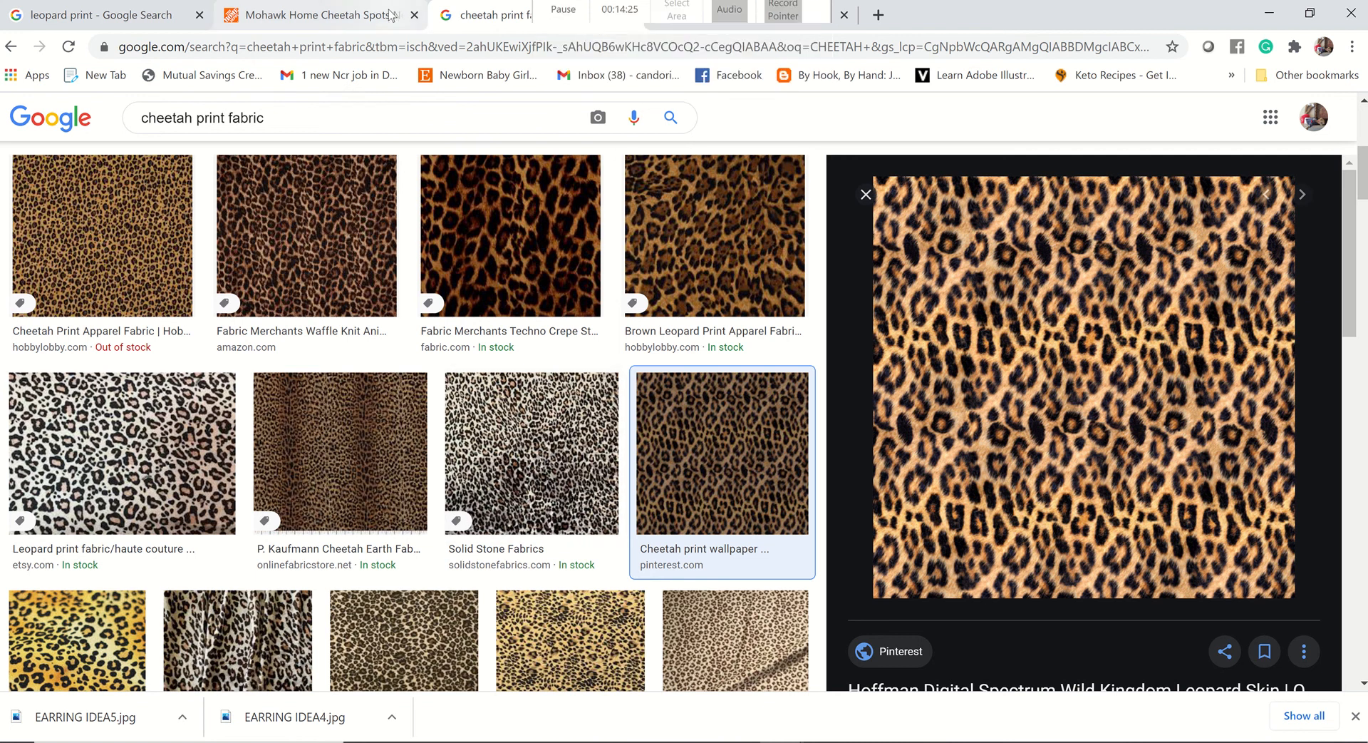
left_click(701, 9)
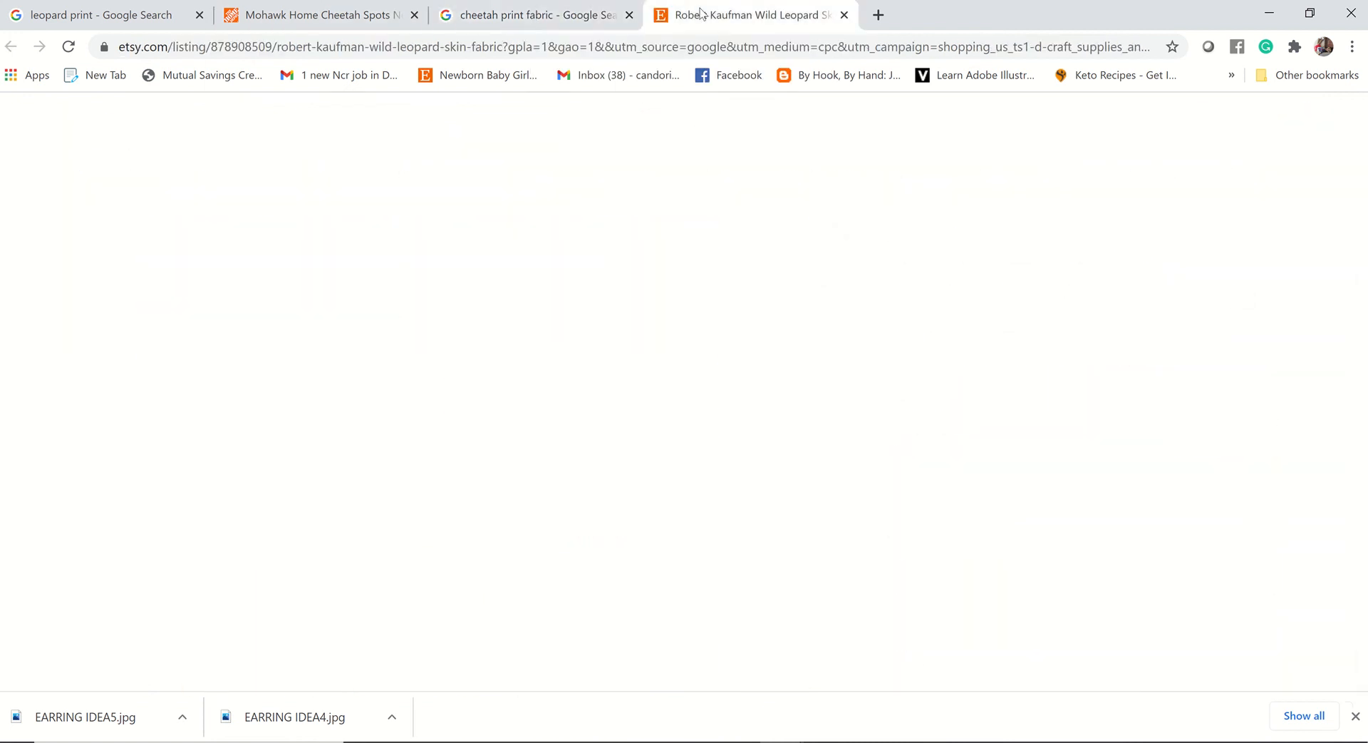
left_click(630, 46)
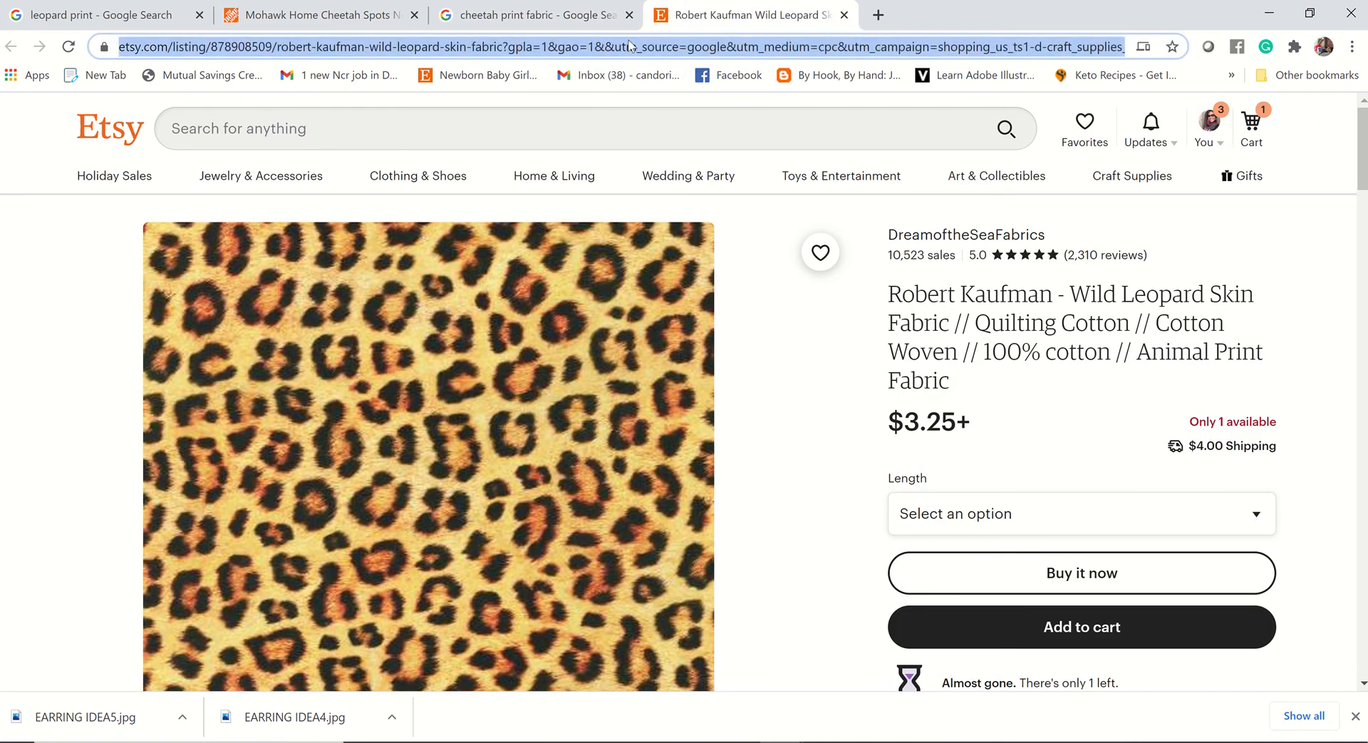
type("GOOGLE")
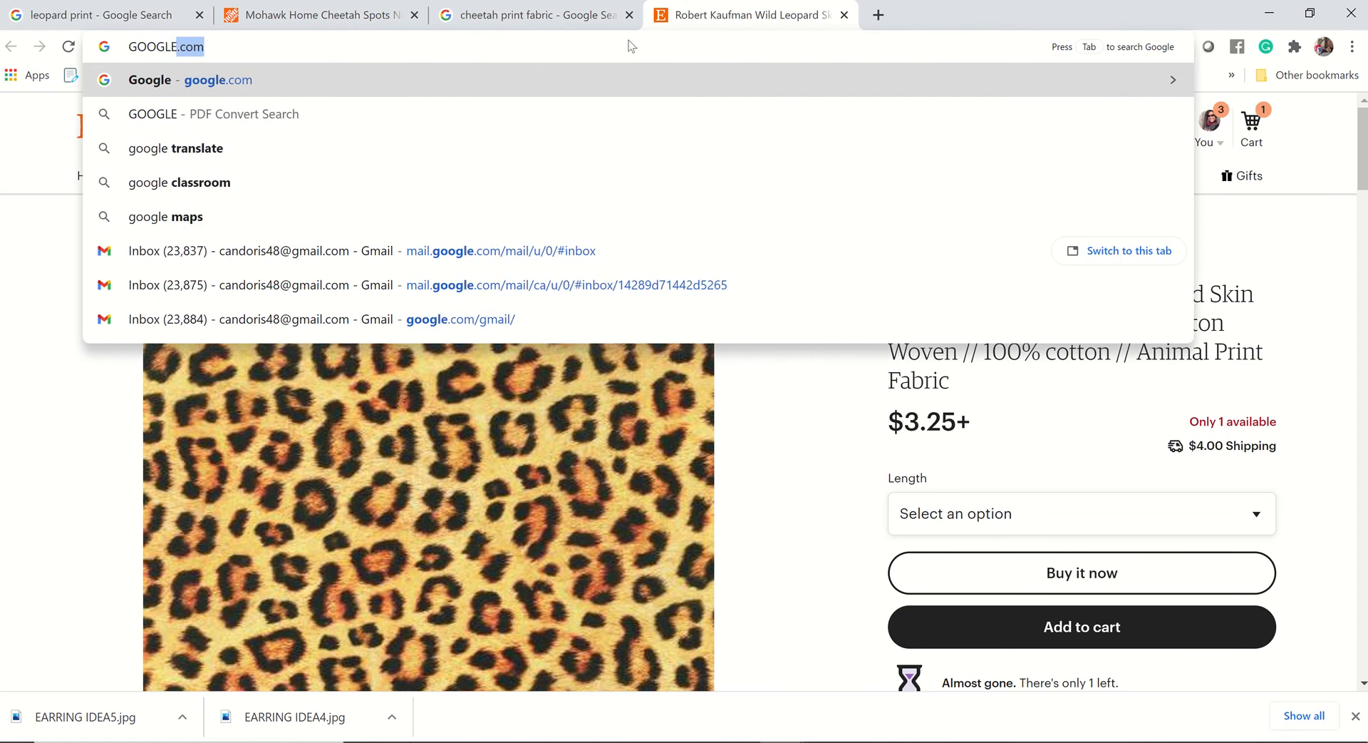
key("Return")
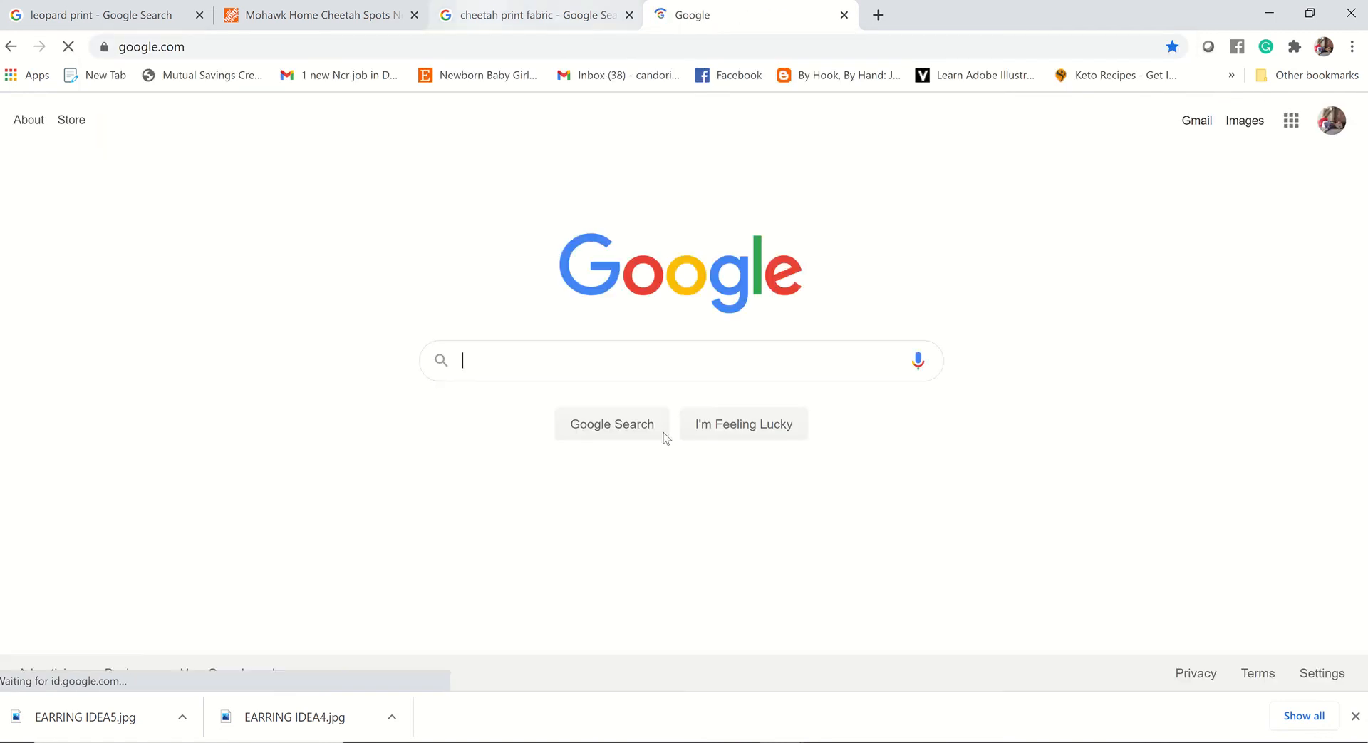
Search Google for "grinch clipart free".
type("GRIN")
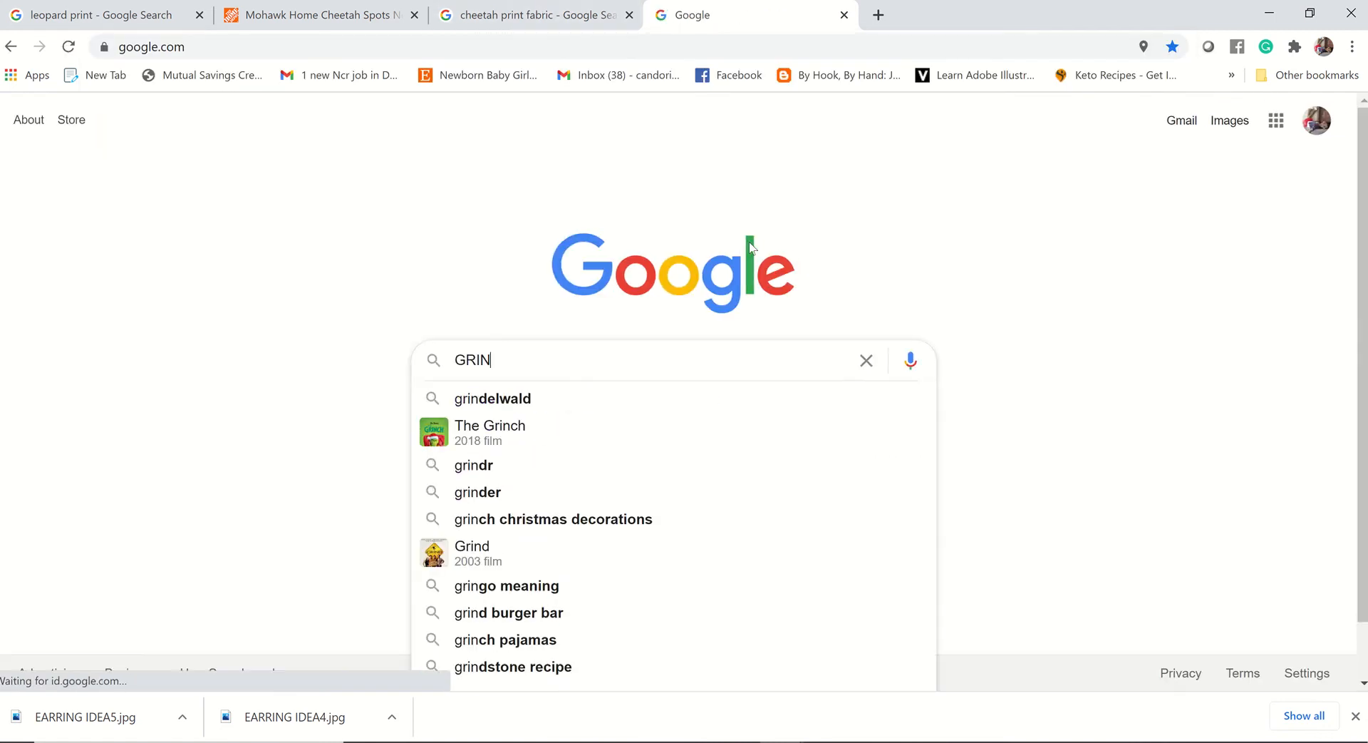
type("CH")
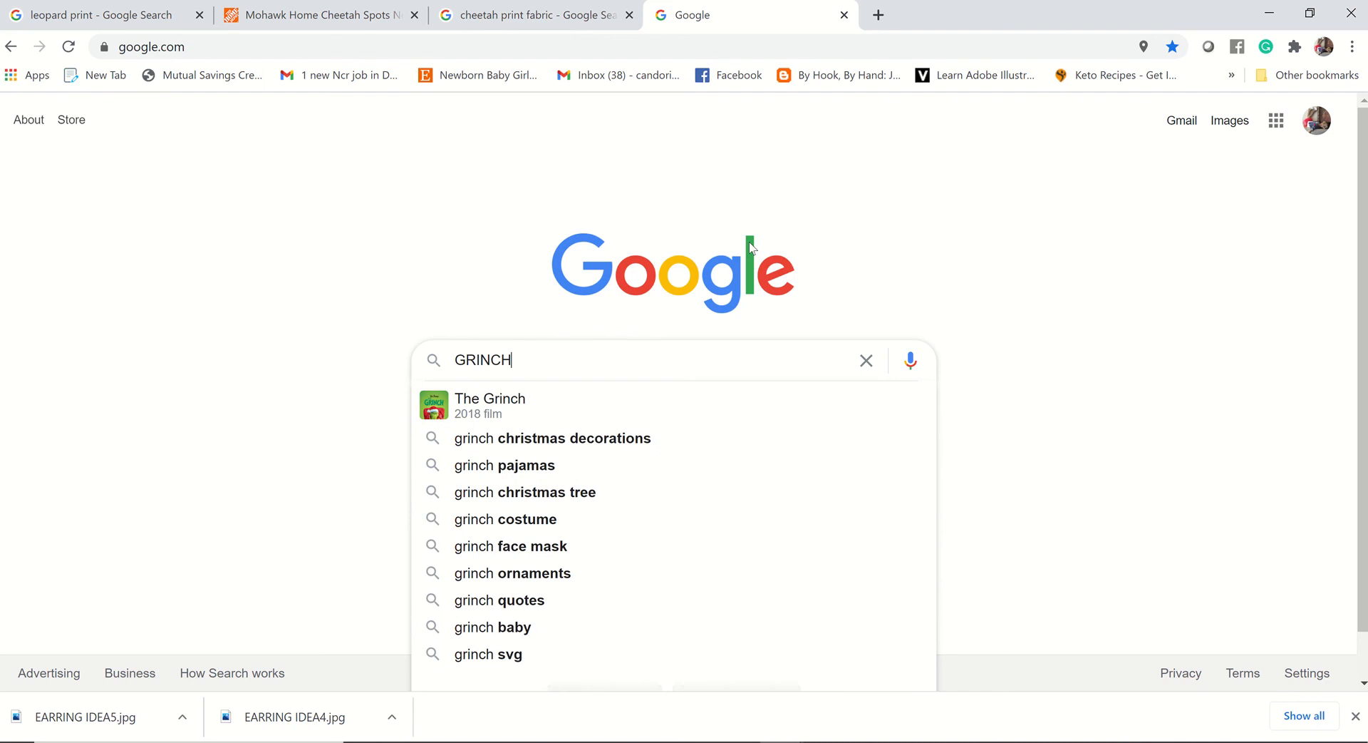
type(" CLIPART")
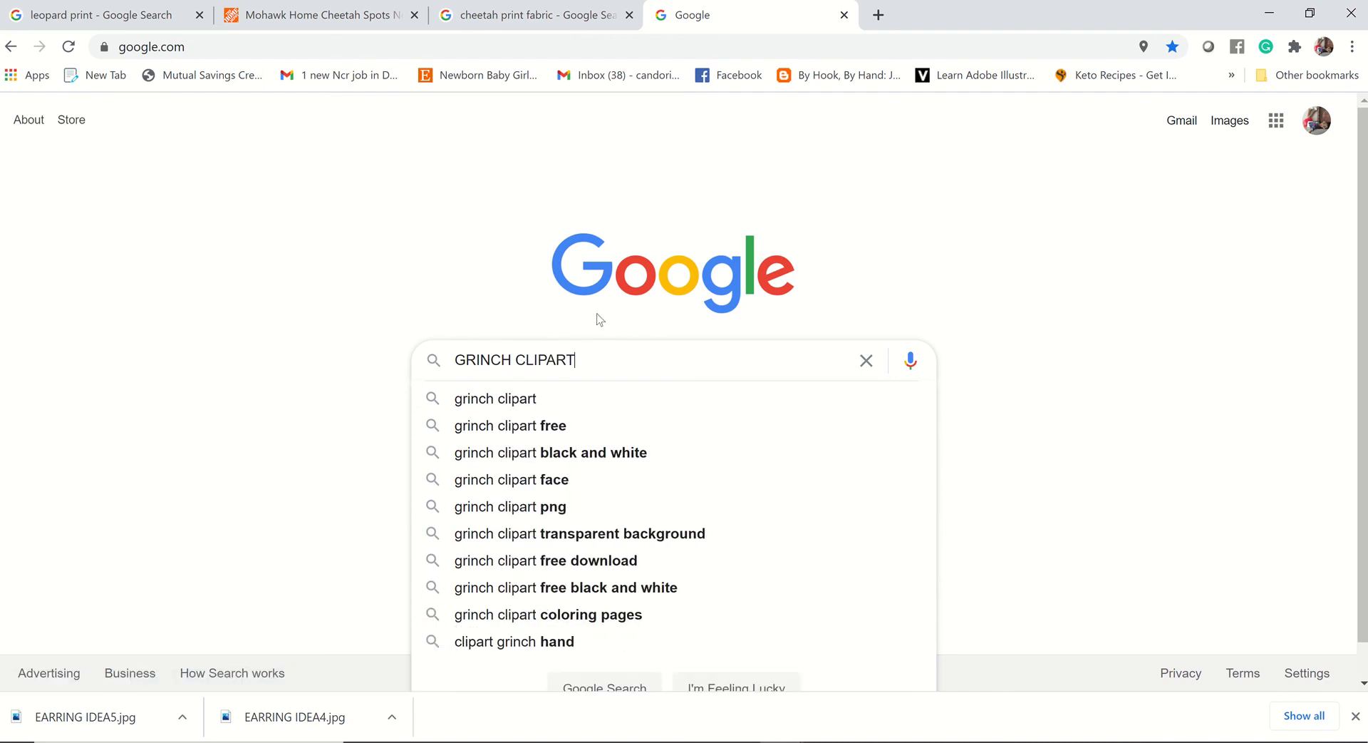
left_click(606, 426)
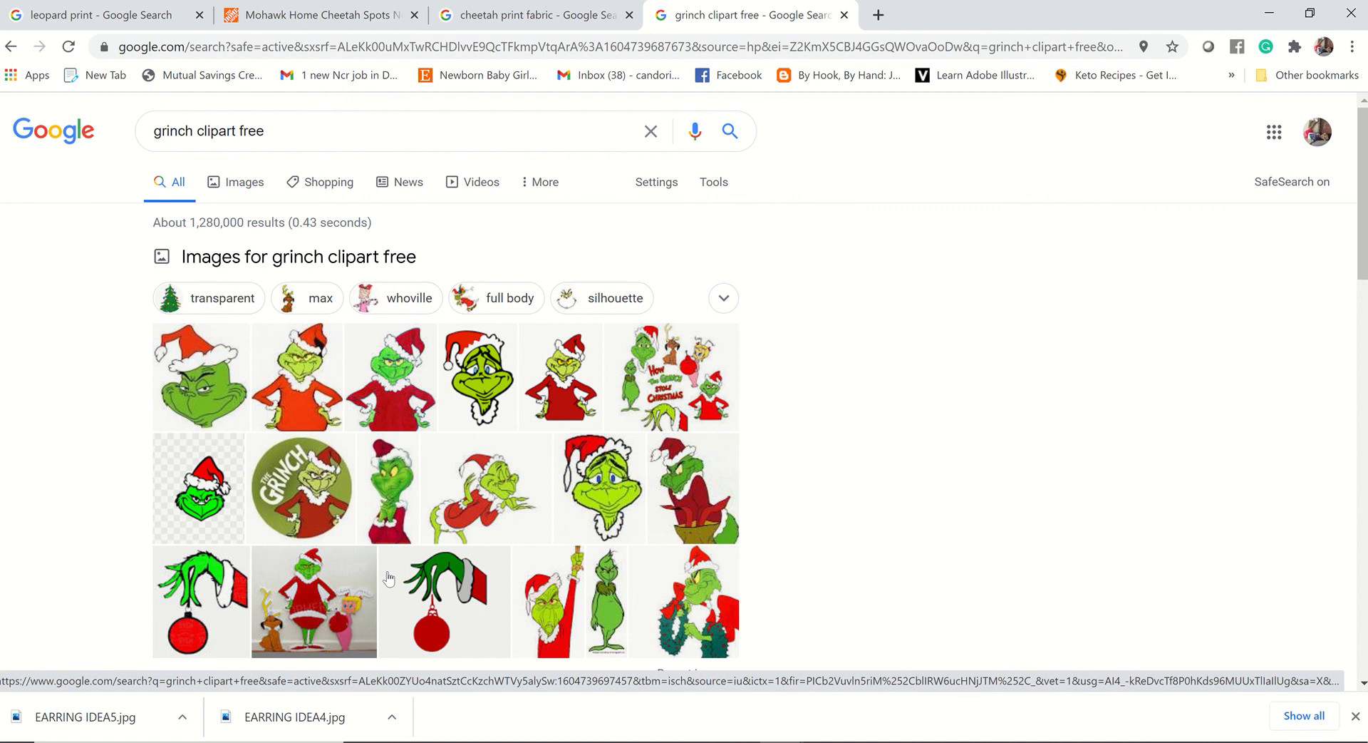
Save the PinClipart Grinch head in a Santa hat as PNG image GRINCH1 in the sublimation folder.
left_click(202, 504)
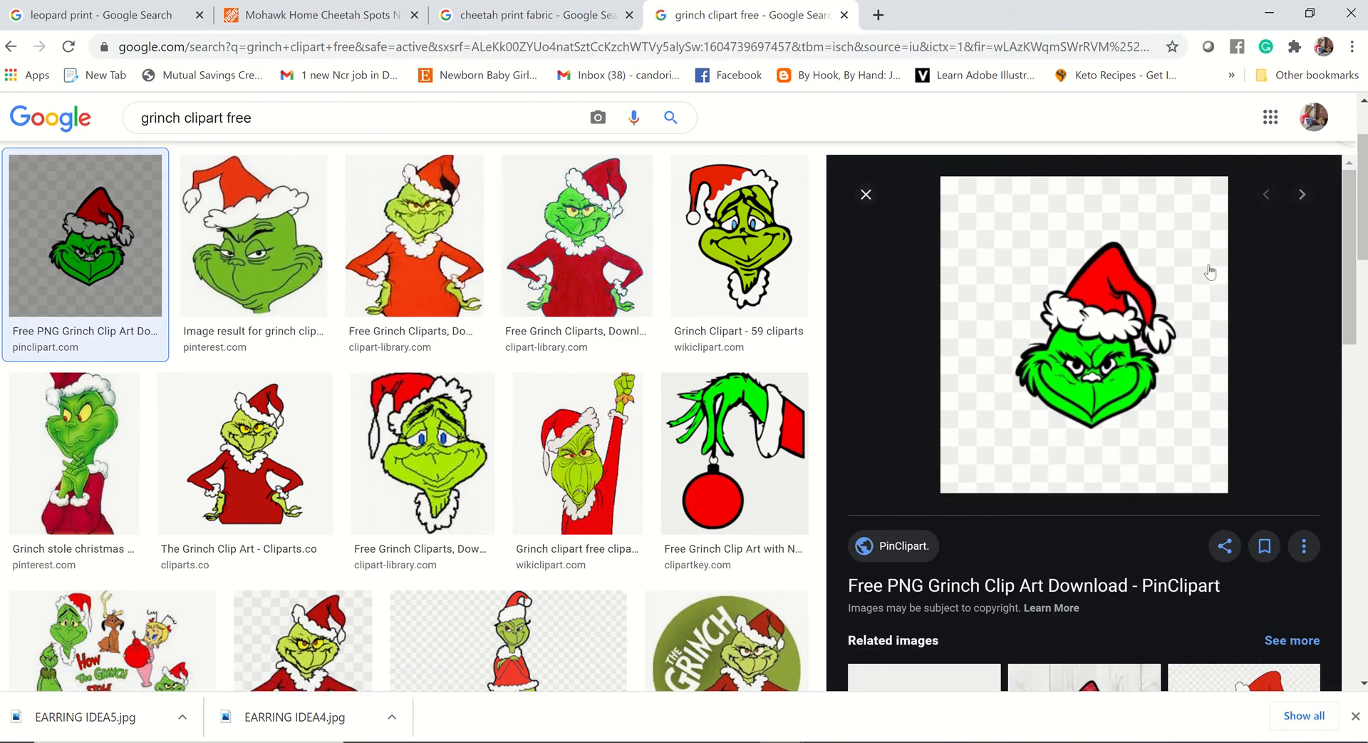
right_click(1140, 326)
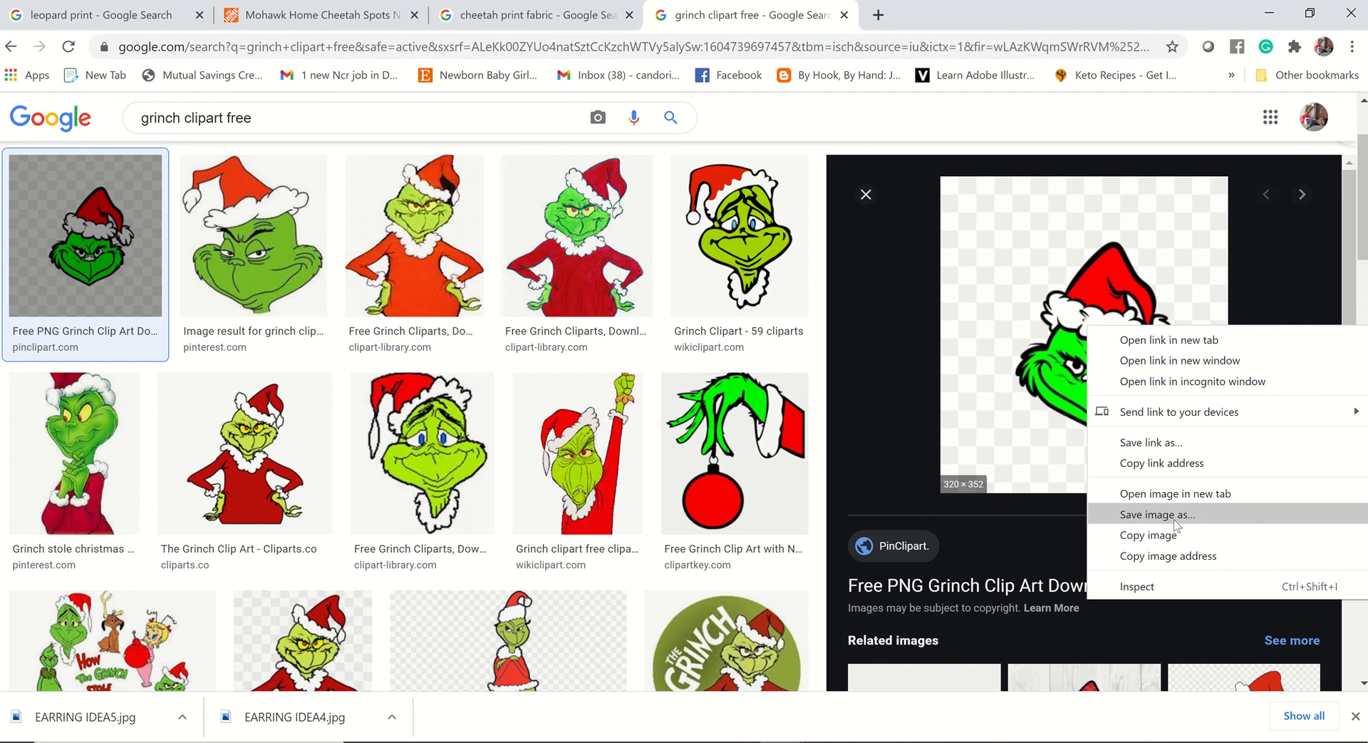
left_click(1147, 514)
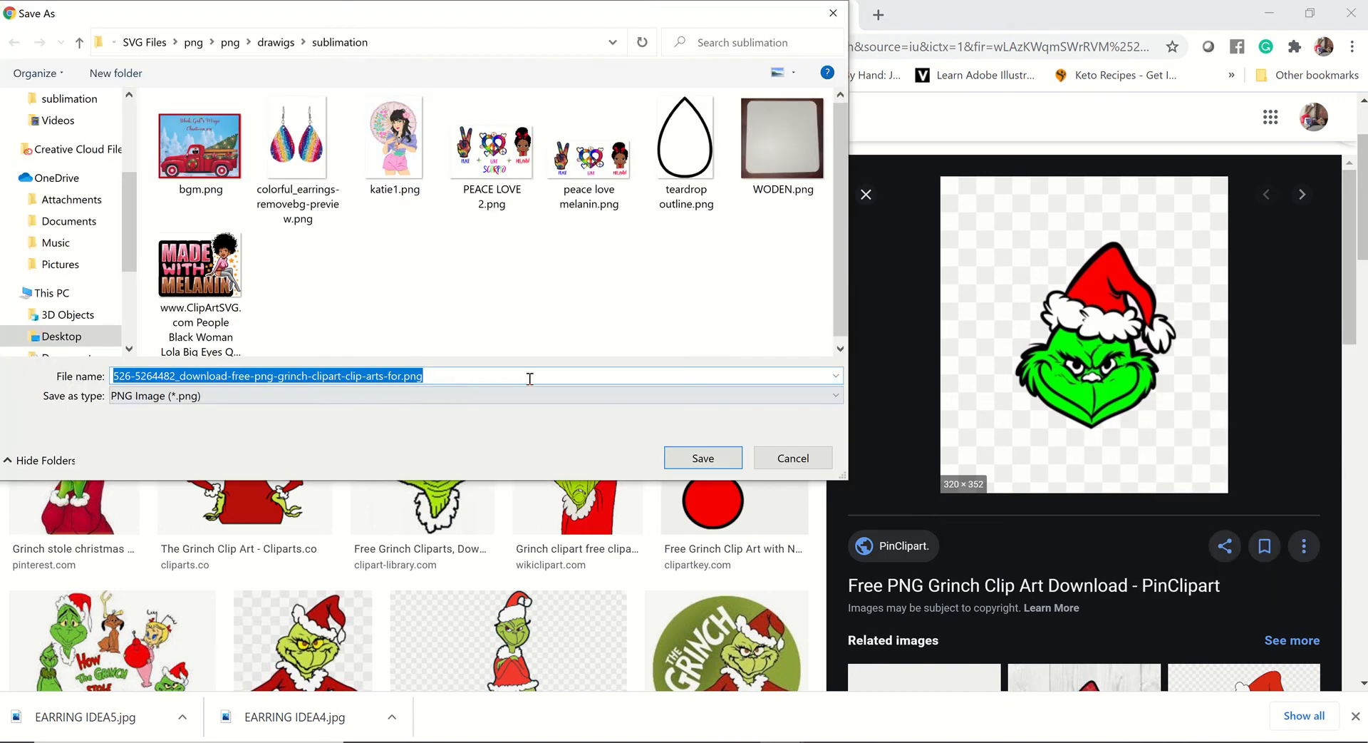
type("GRINCH1")
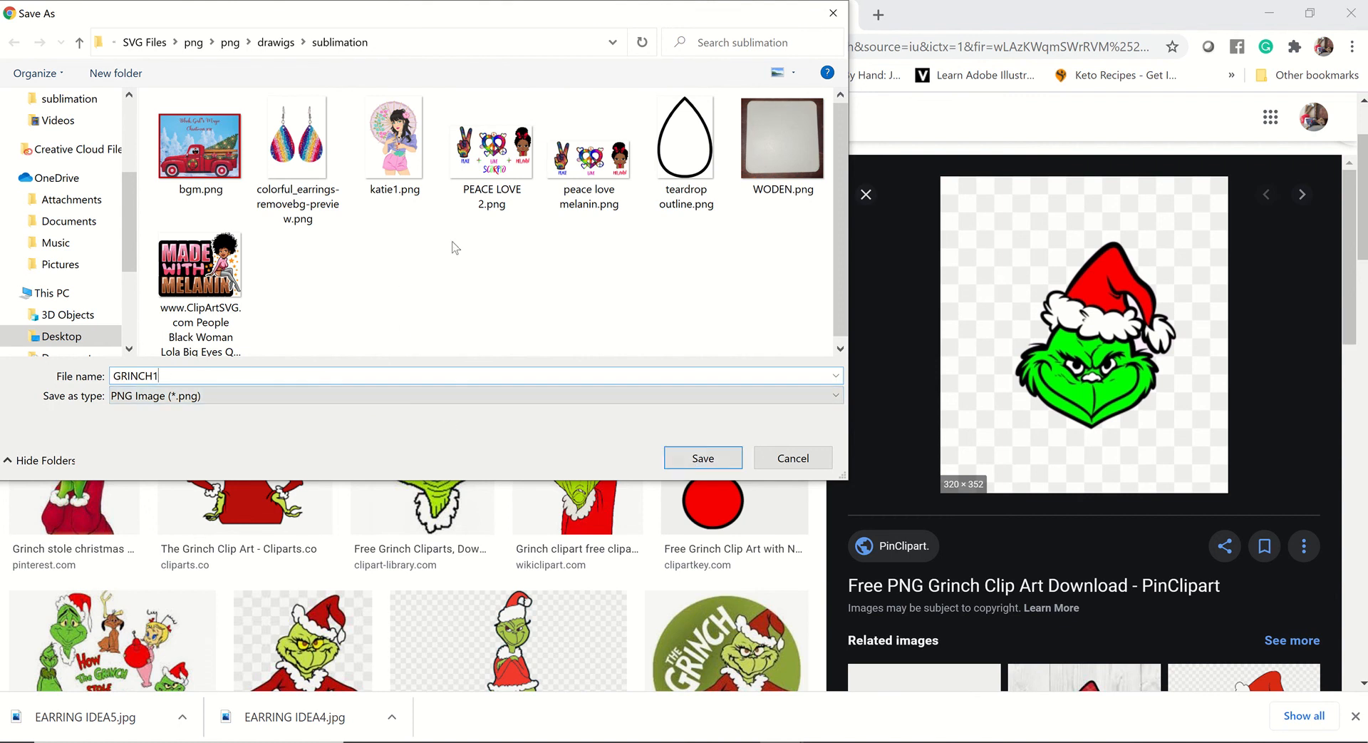
left_click(701, 460)
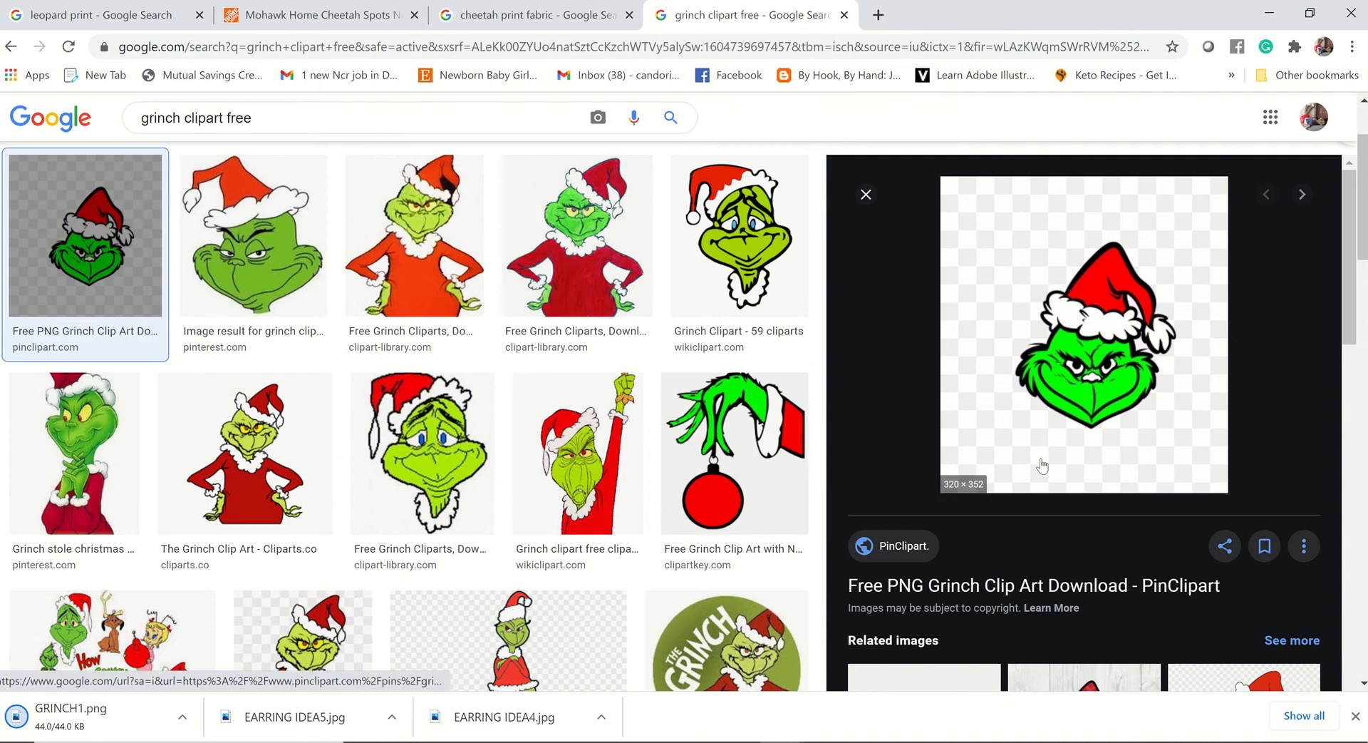
scroll(1092, 345, "down", 2)
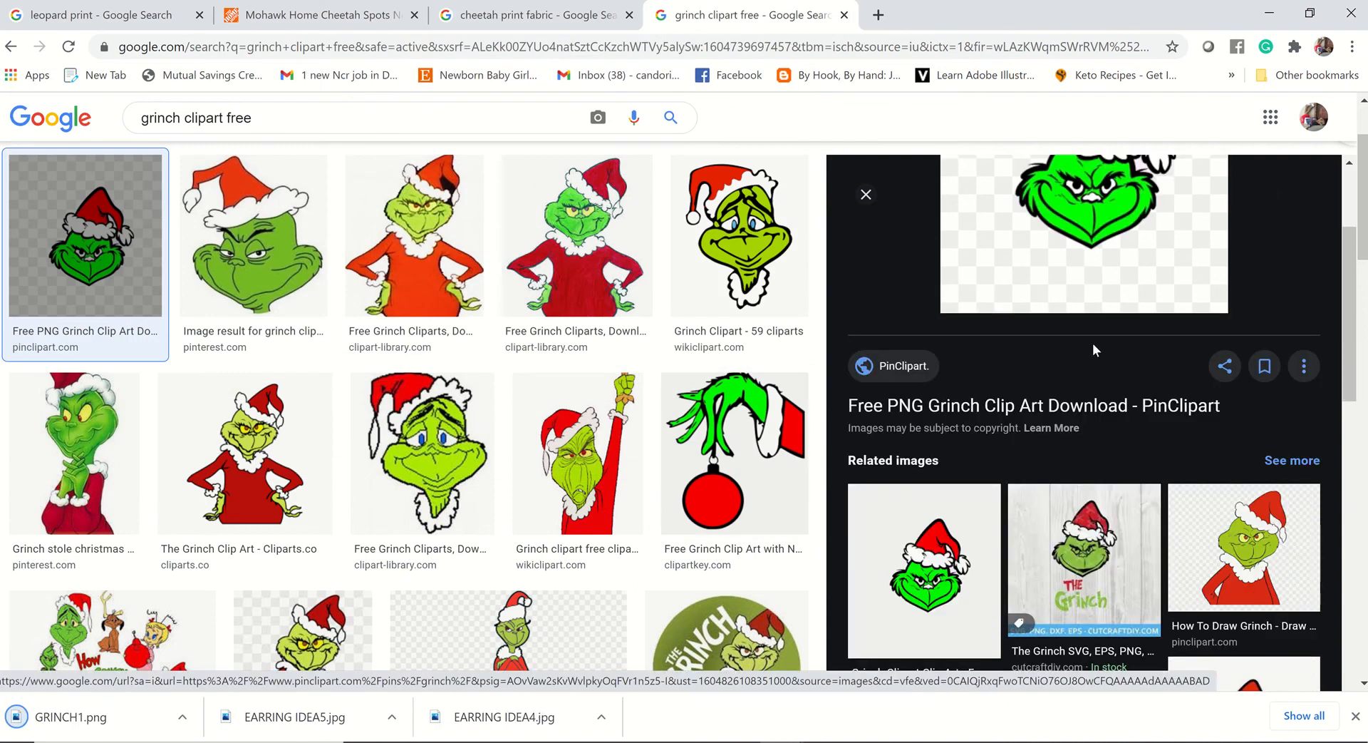
scroll(1093, 345, "down", 4)
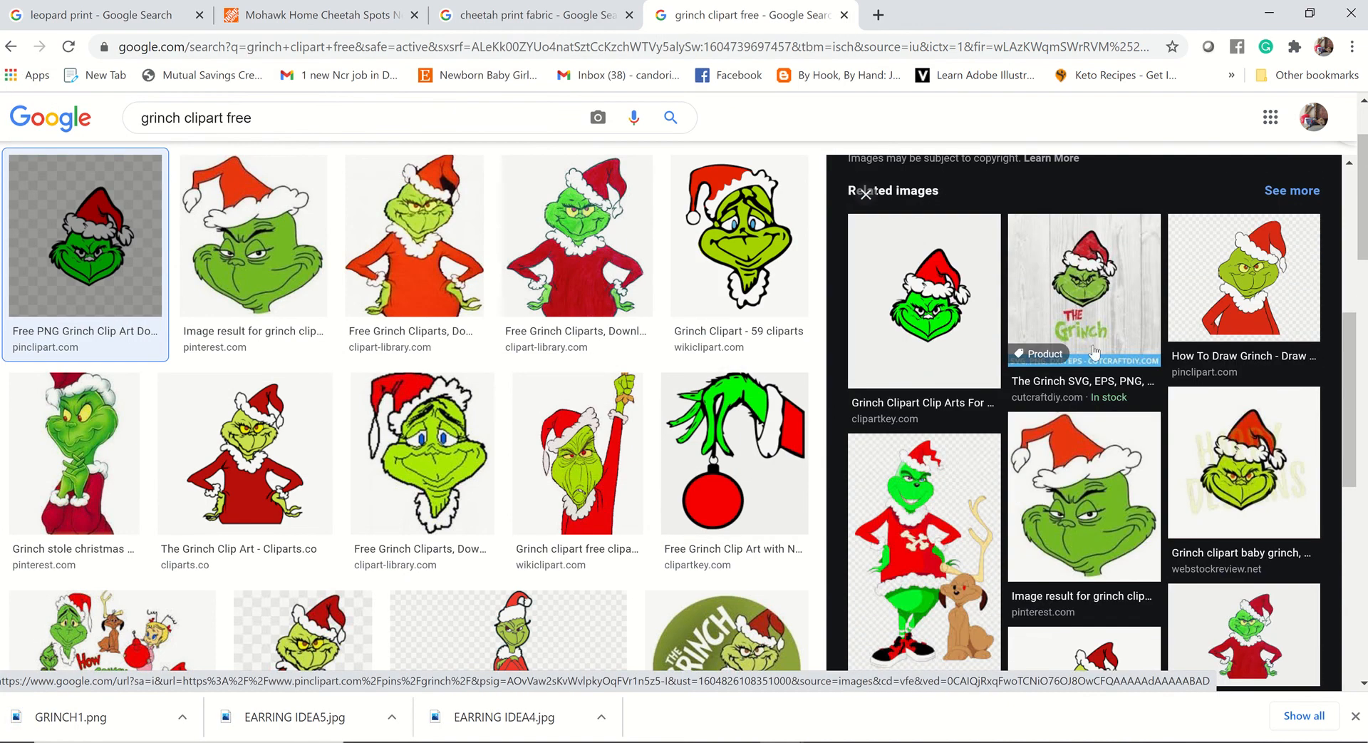
scroll(1094, 350, "down", 3)
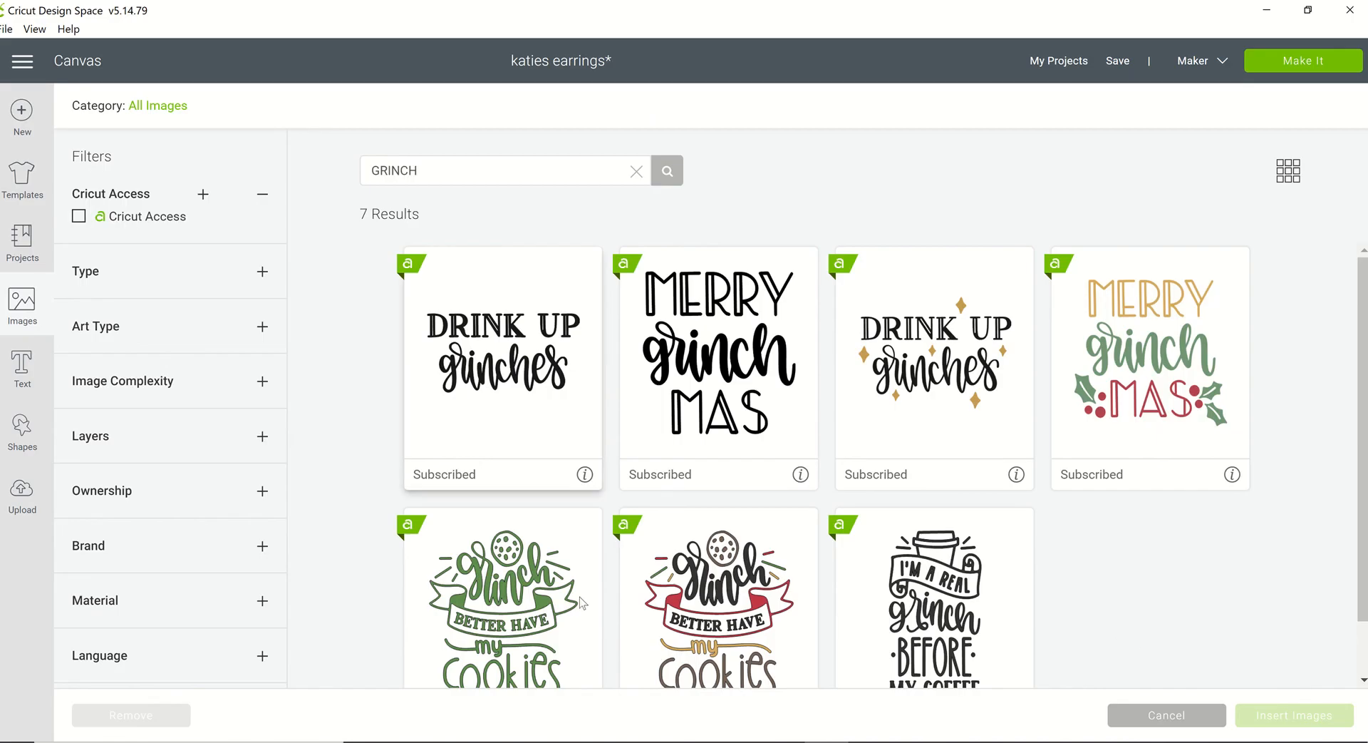
Return to Cricut Design Space, leave the image library, and upload GRINCH1.png from the sublimation folder.
left_click(1156, 716)
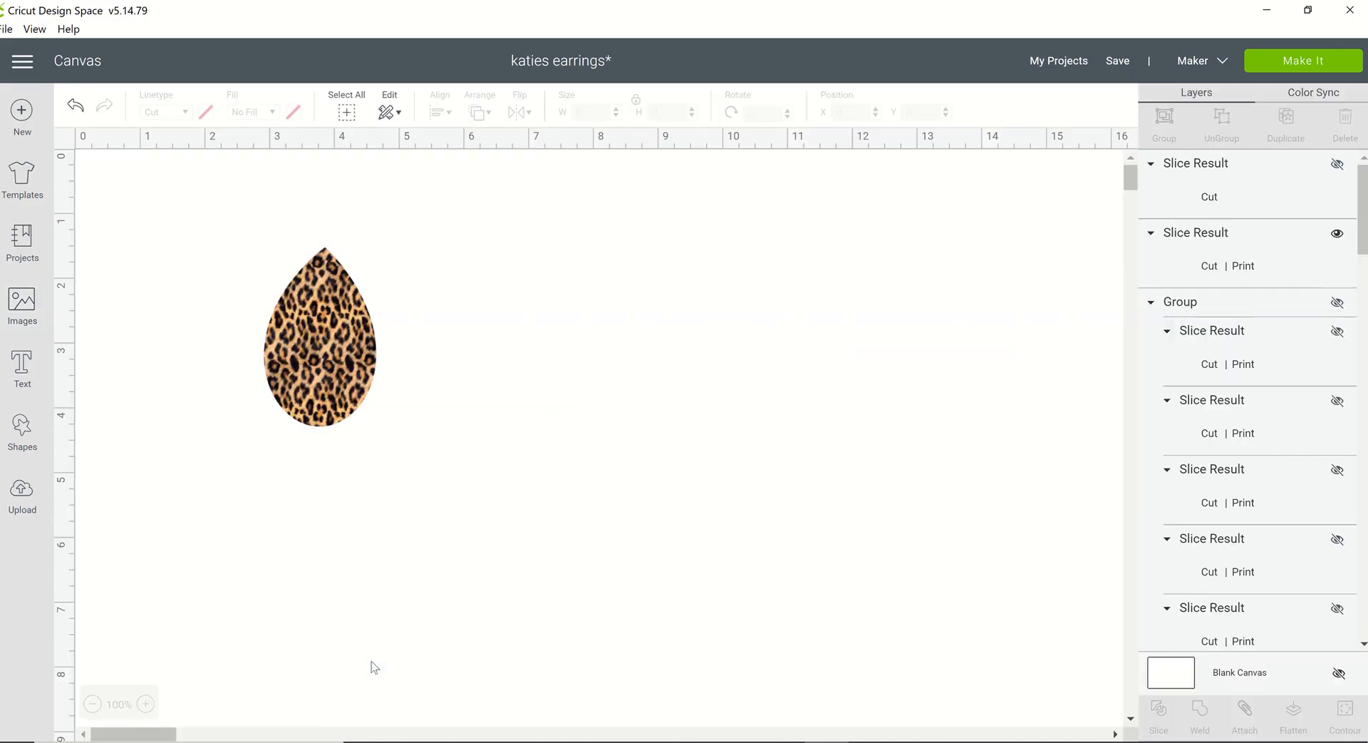
left_click(21, 494)
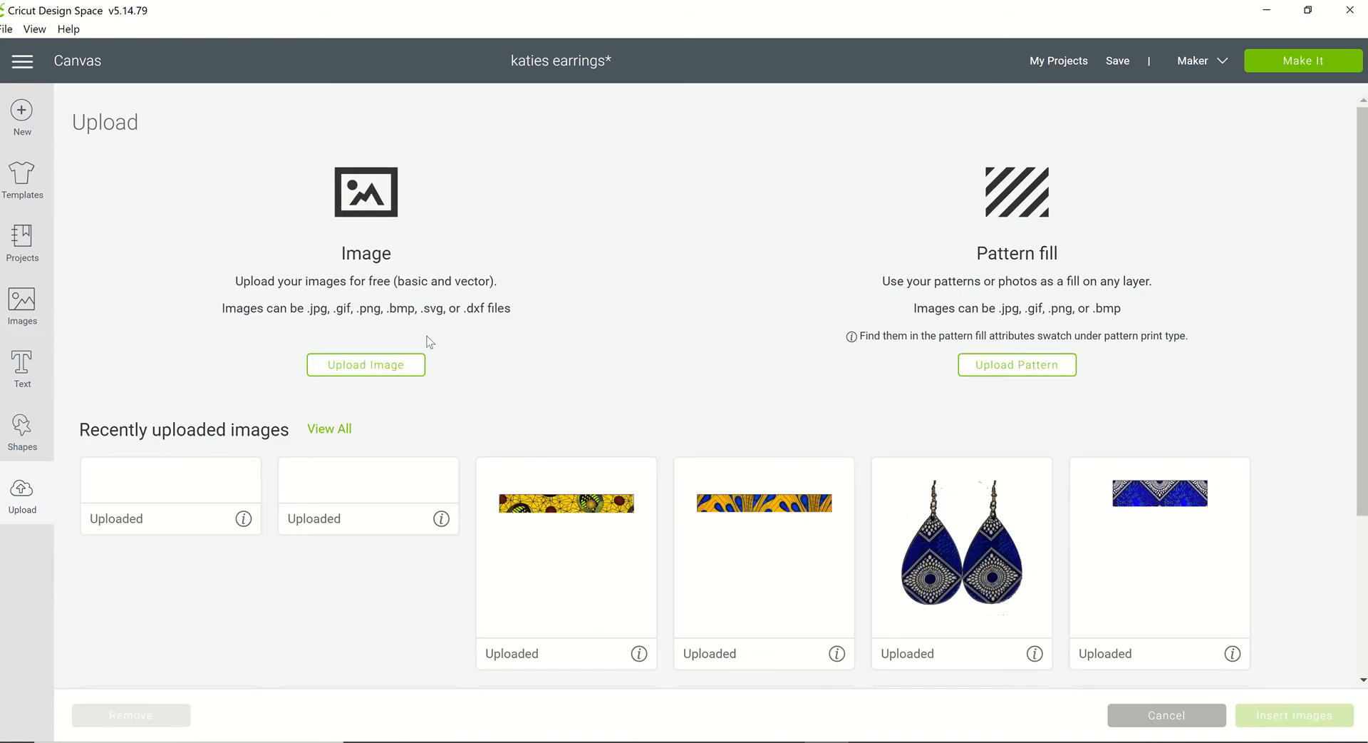
left_click(355, 369)
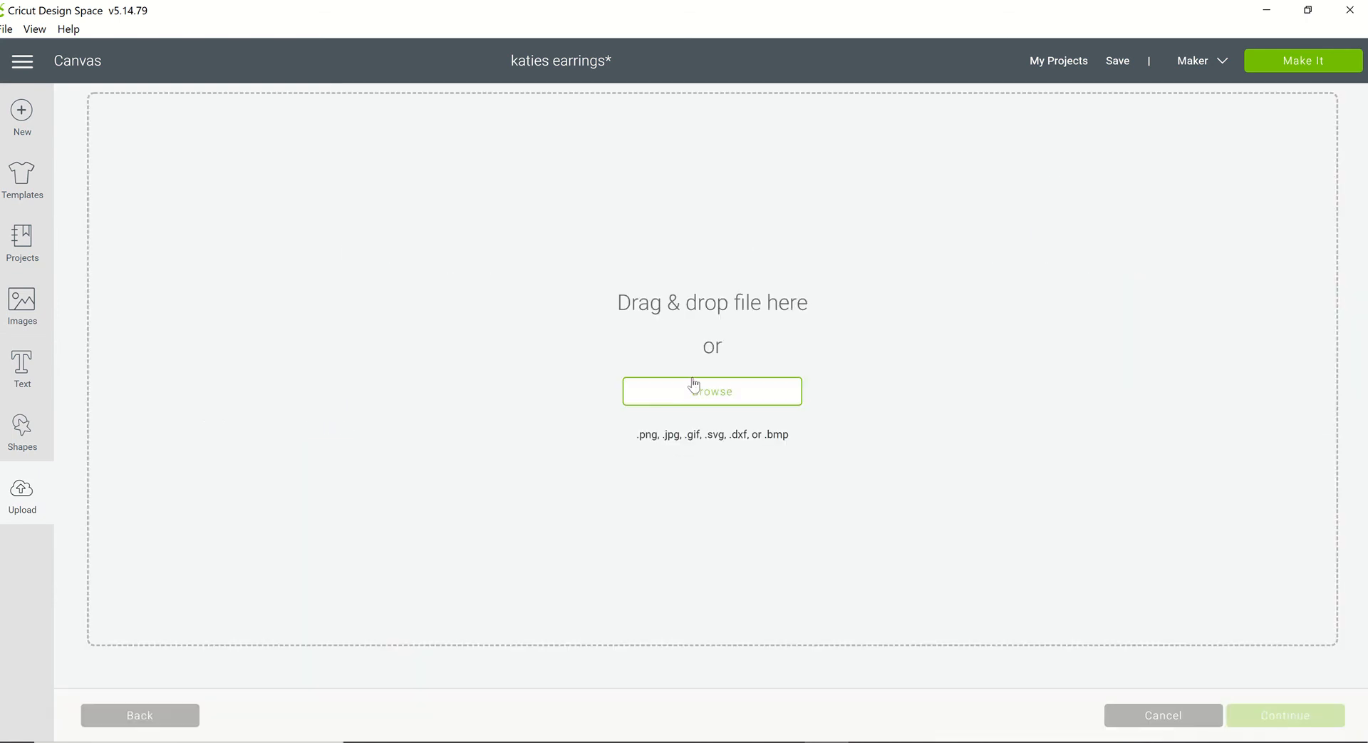
left_click(675, 401)
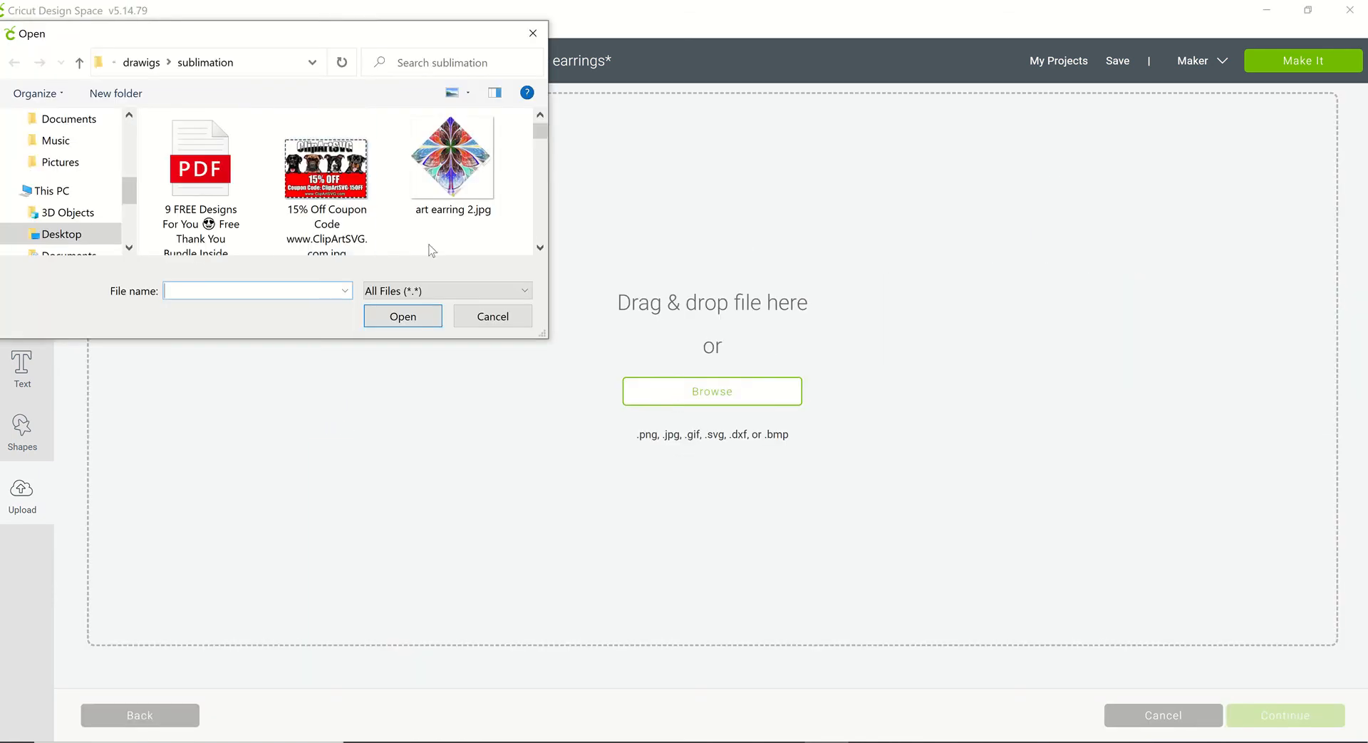
scroll(357, 220, "down", 5)
scroll(357, 217, "down", 2)
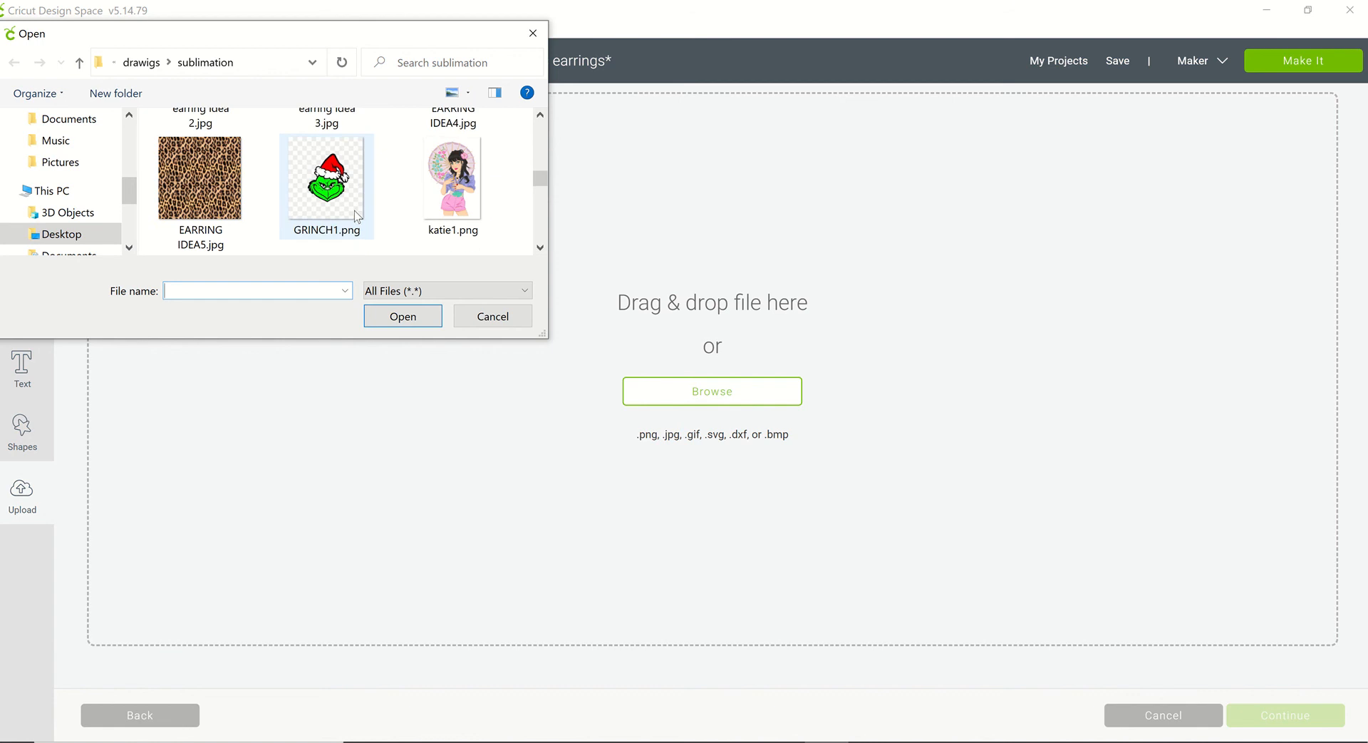
left_click(326, 200)
left_click(403, 315)
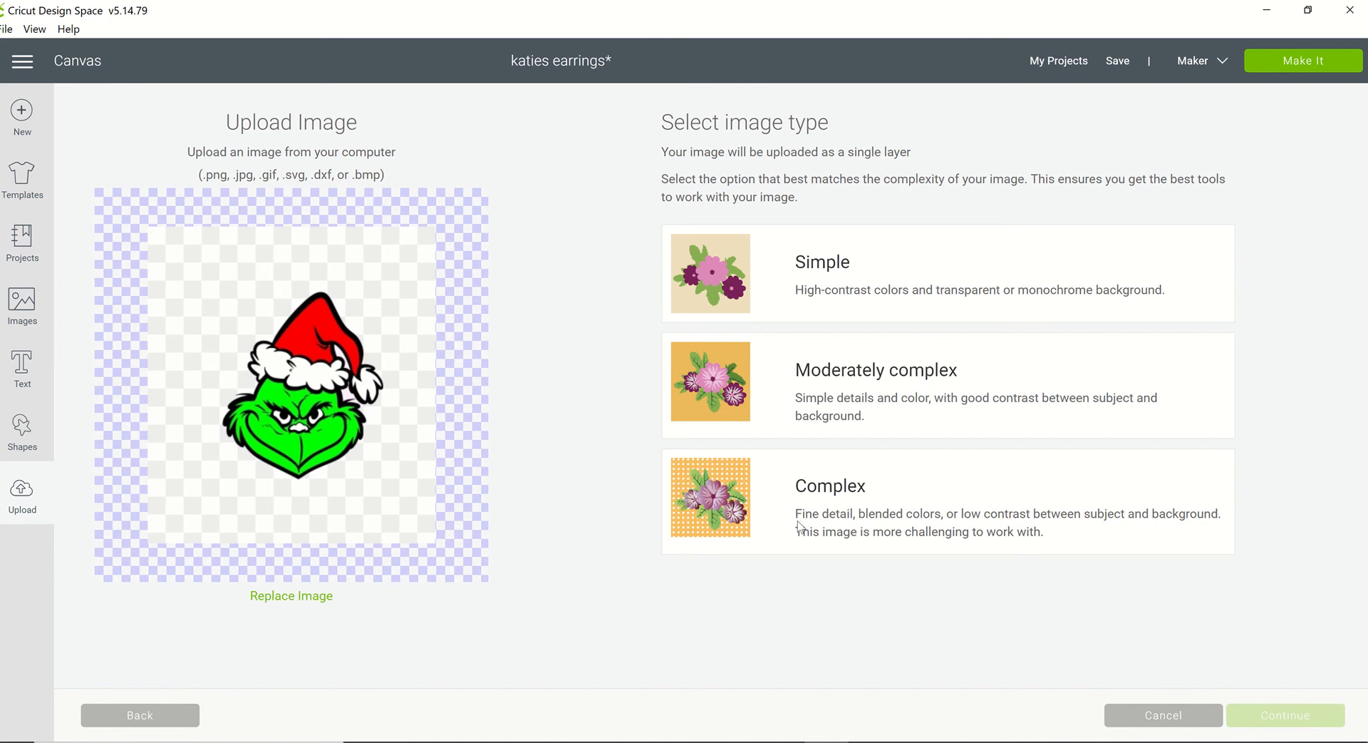
Set the Grinch image type to Complex, remove the white background squares, and check the cut preview.
left_click(716, 518)
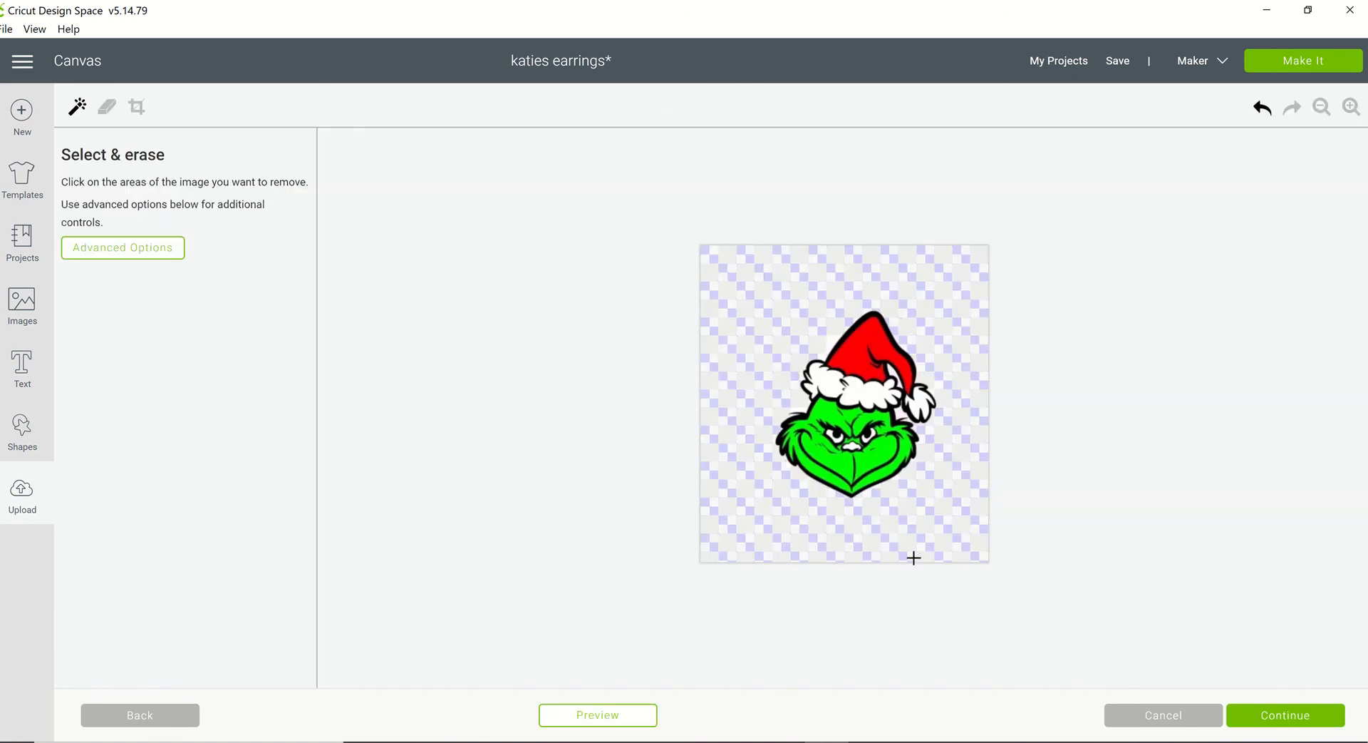
left_click(609, 718)
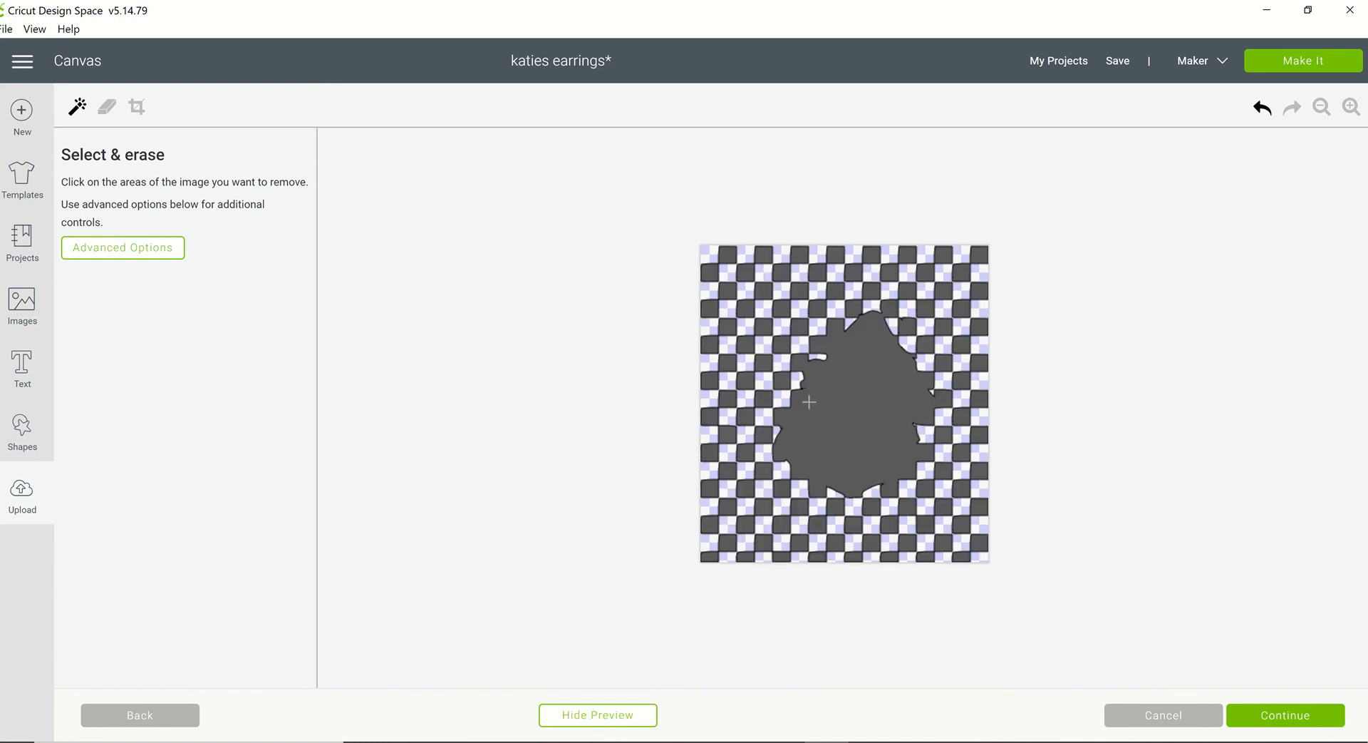
left_click(612, 722)
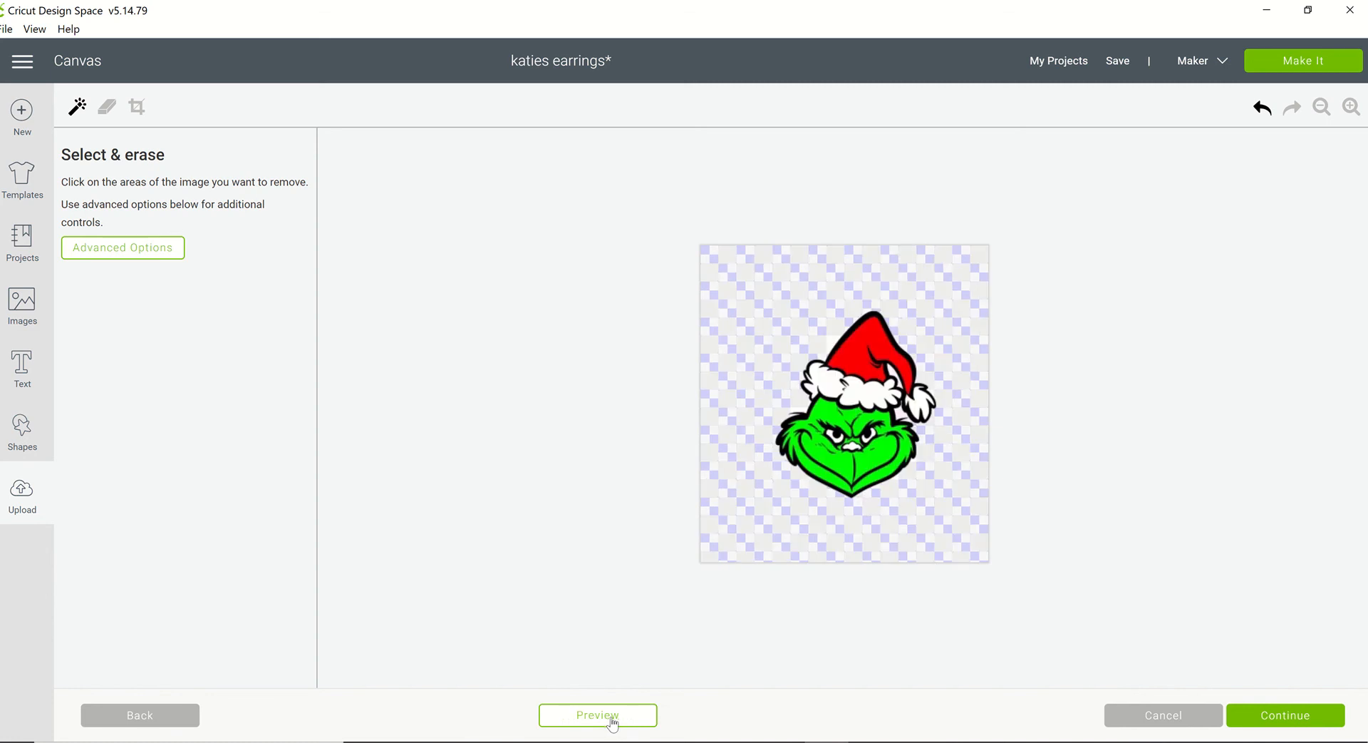
Erase the leftover checkerboard background all around the Grinch head with the eraser at its largest size.
left_click(107, 107)
left_click_drag(115, 239, 260, 240)
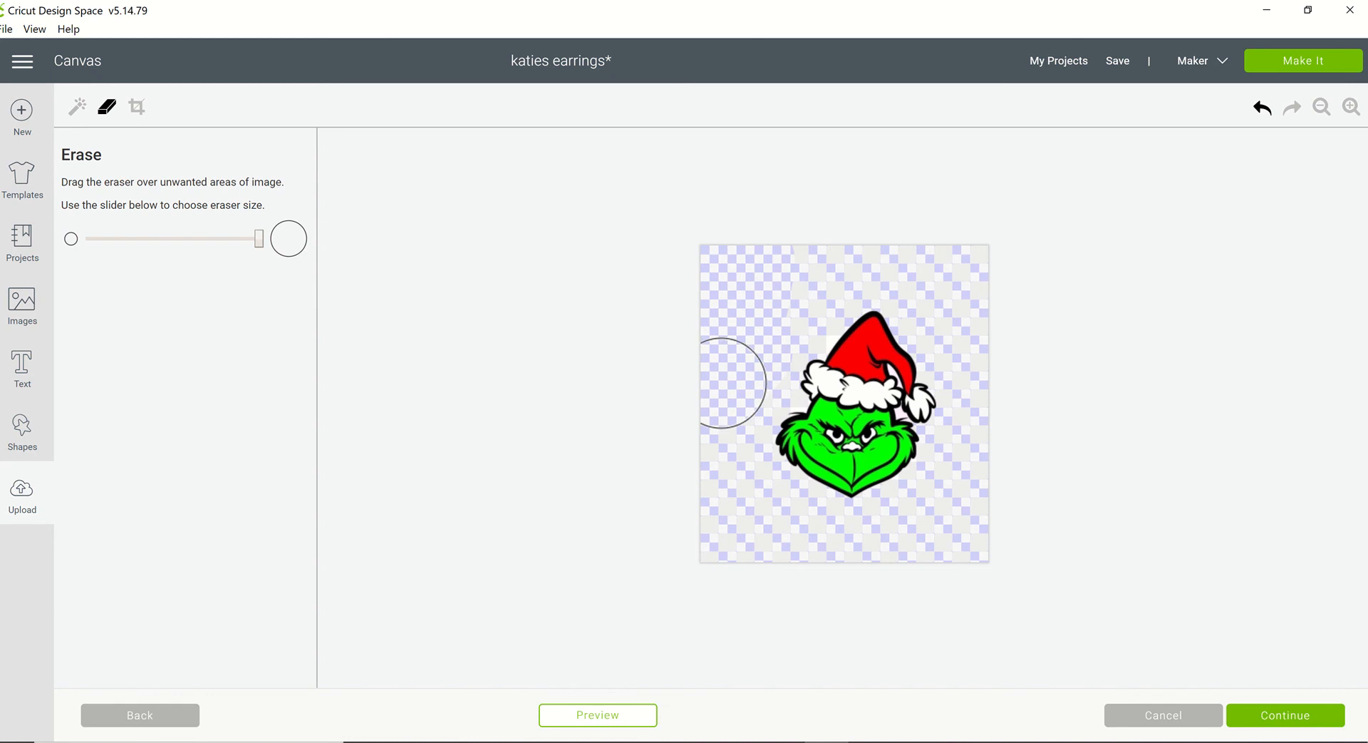
mouse_move(728, 404)
left_mouse_down()
mouse_move(721, 483)
mouse_move(749, 539)
mouse_move(853, 568)
left_mouse_up()
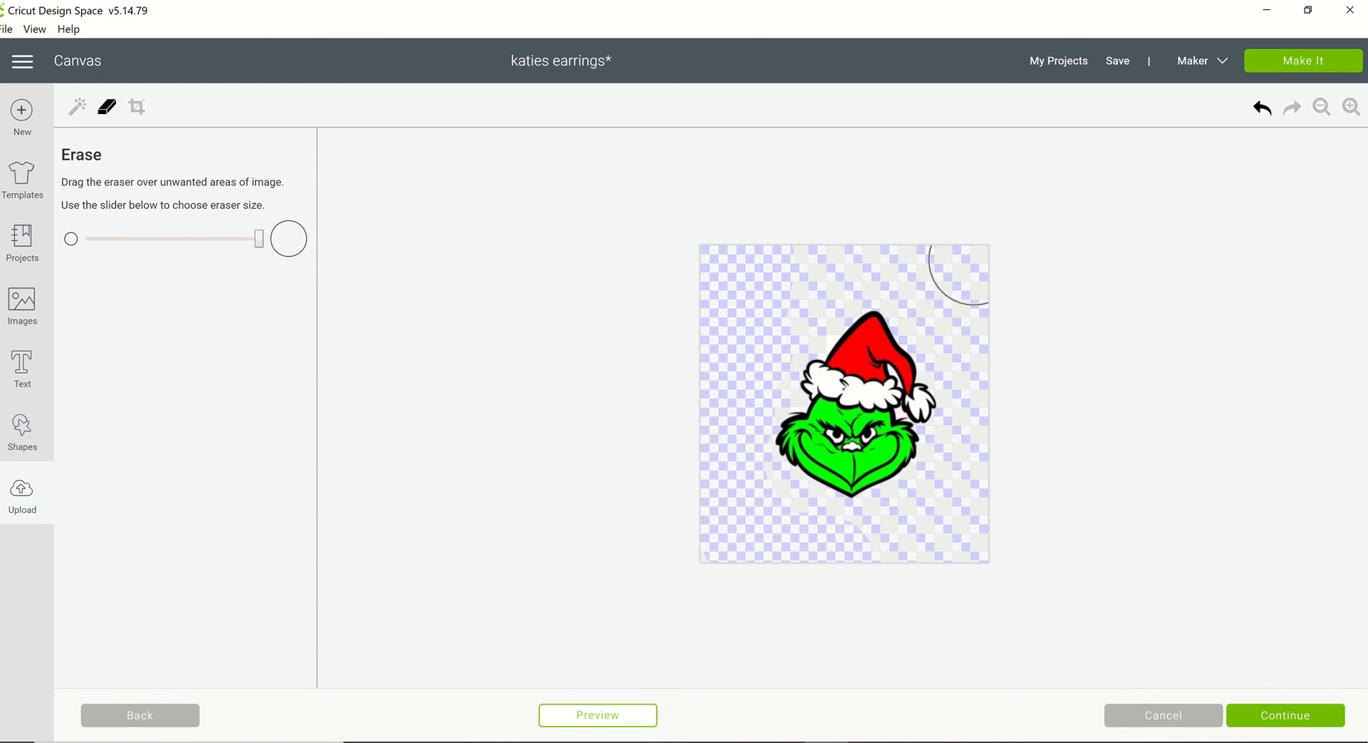
mouse_move(838, 306)
left_mouse_down()
mouse_move(797, 268)
mouse_move(909, 272)
mouse_move(935, 296)
mouse_move(927, 310)
mouse_move(969, 289)
mouse_move(971, 272)
mouse_move(948, 376)
mouse_move(965, 348)
left_mouse_up()
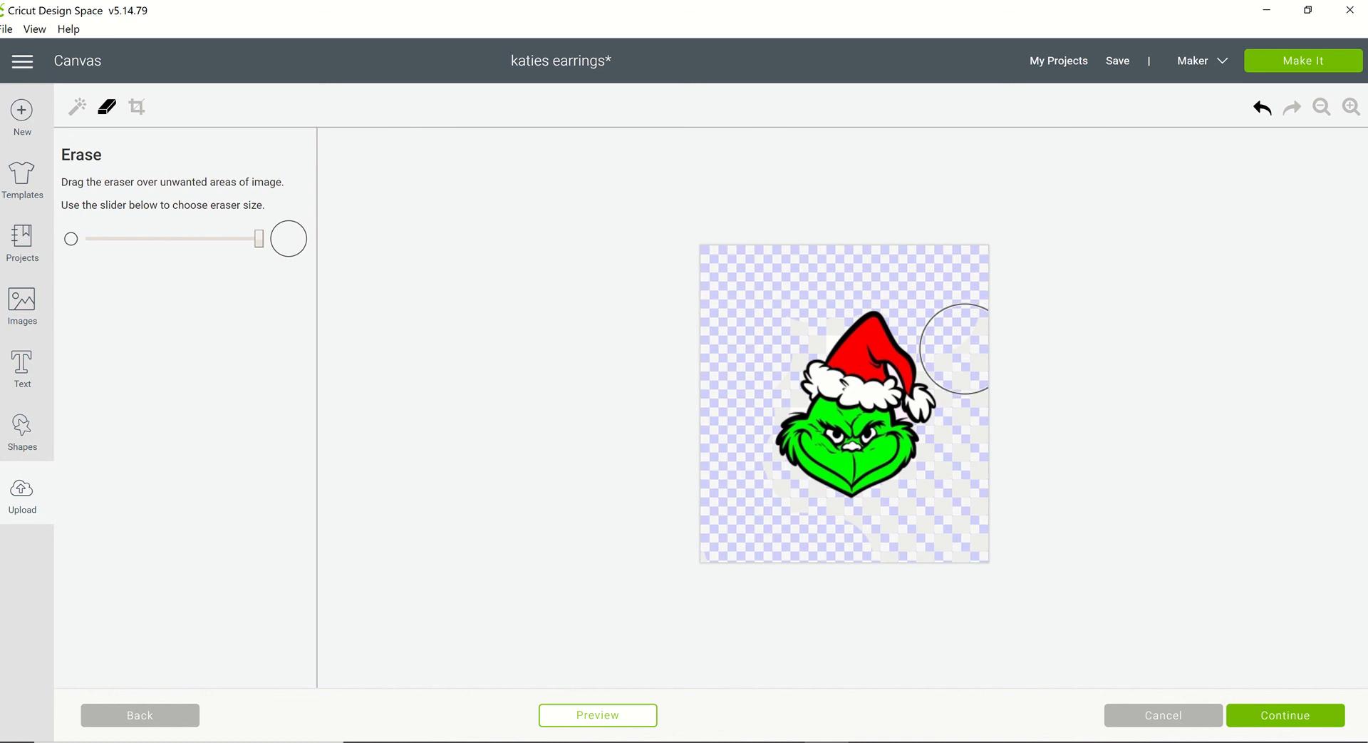
left_click(965, 348)
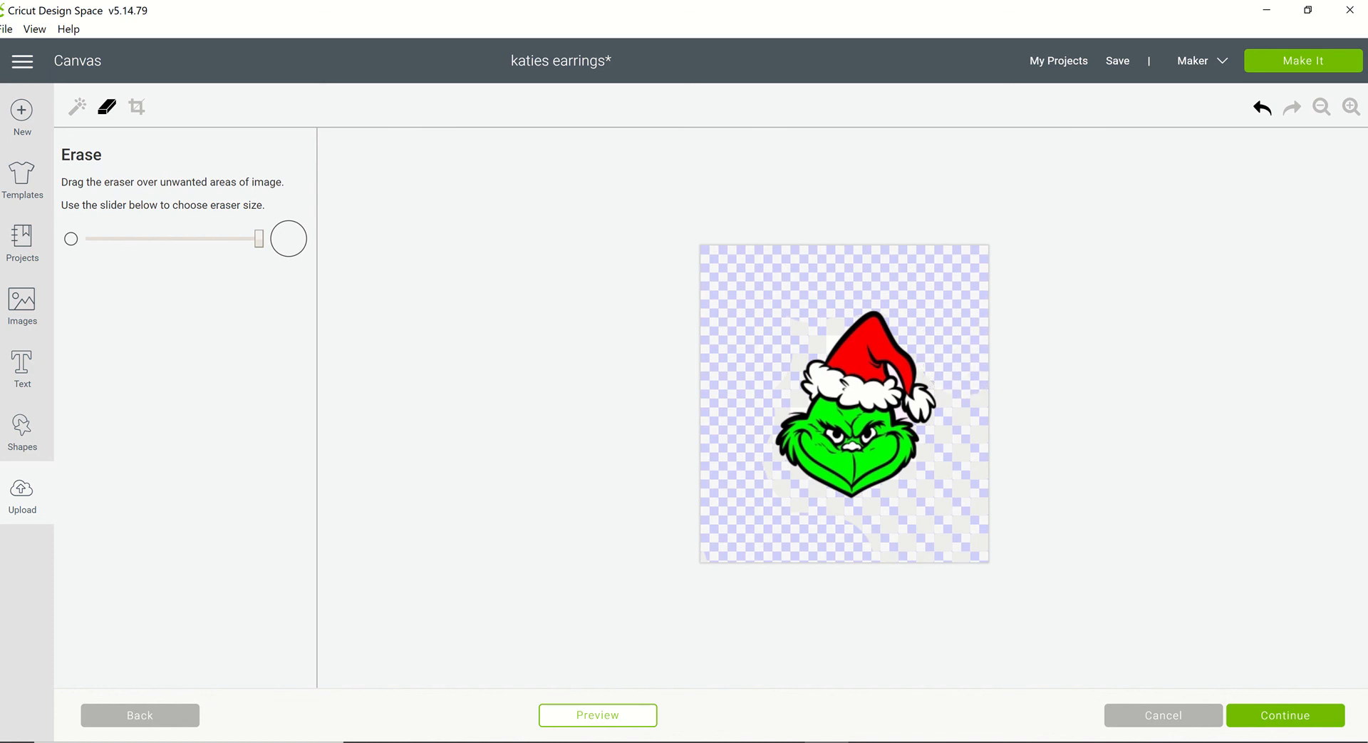
left_click(981, 423)
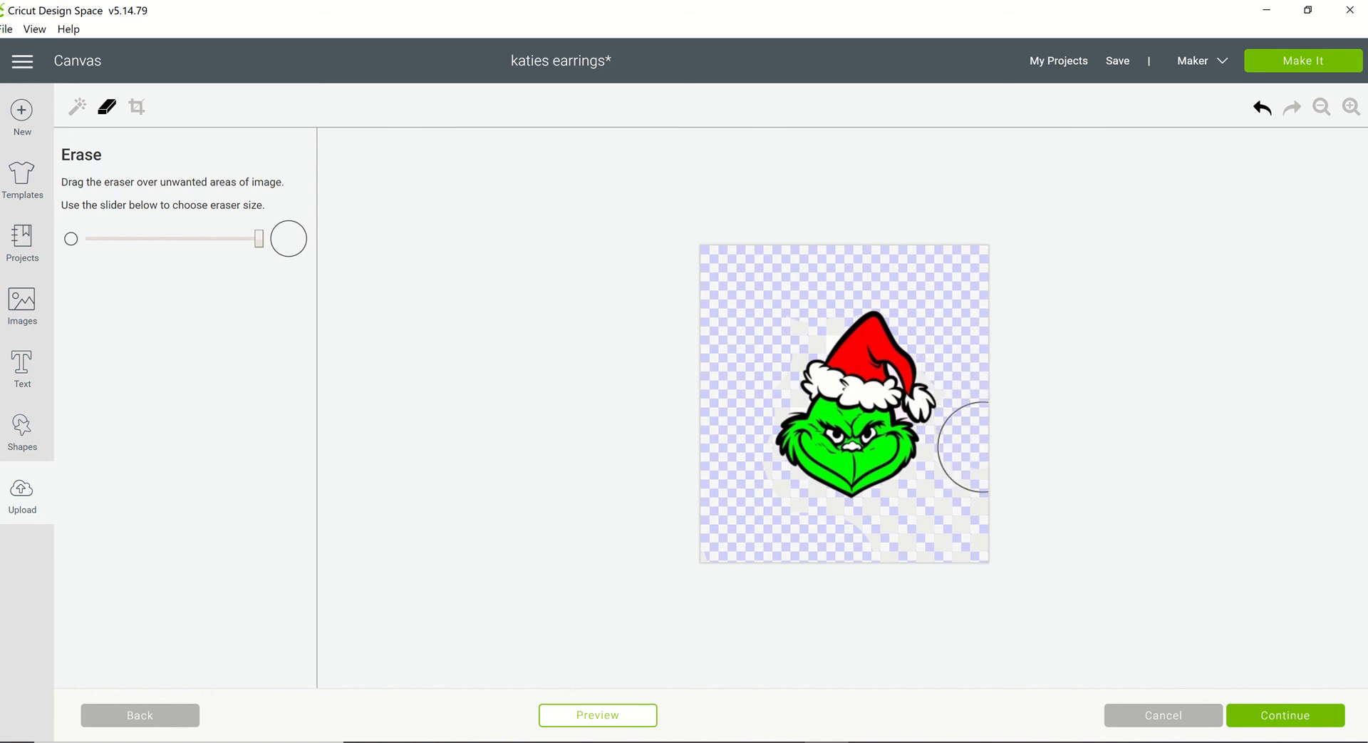
left_click(961, 462)
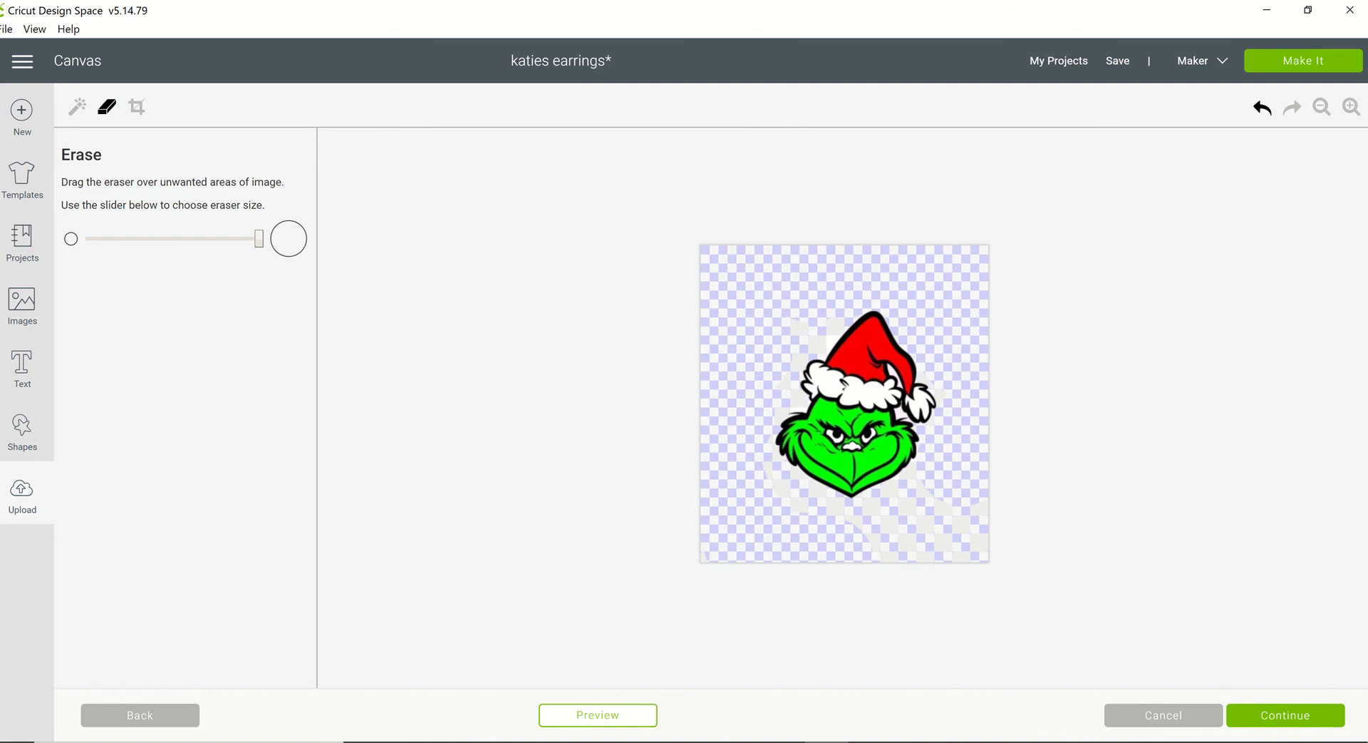
left_click(948, 527)
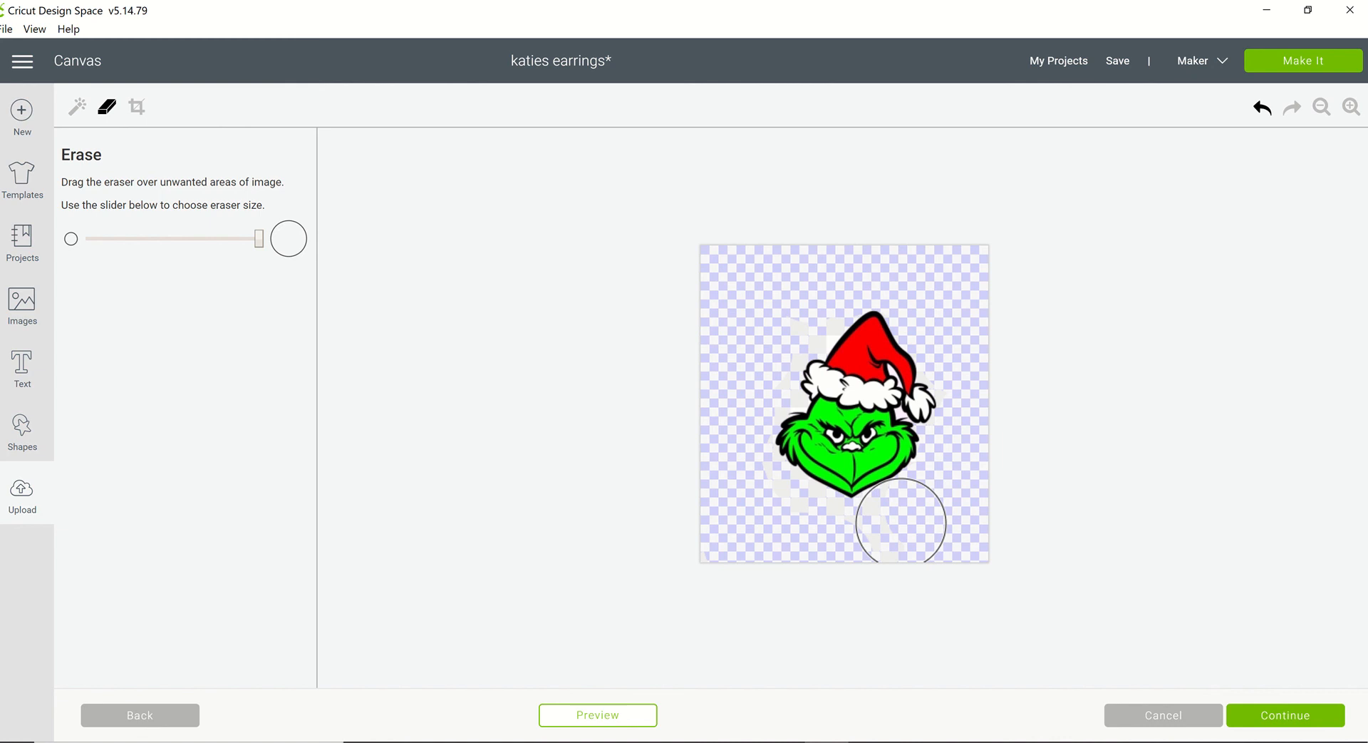
left_click(890, 529)
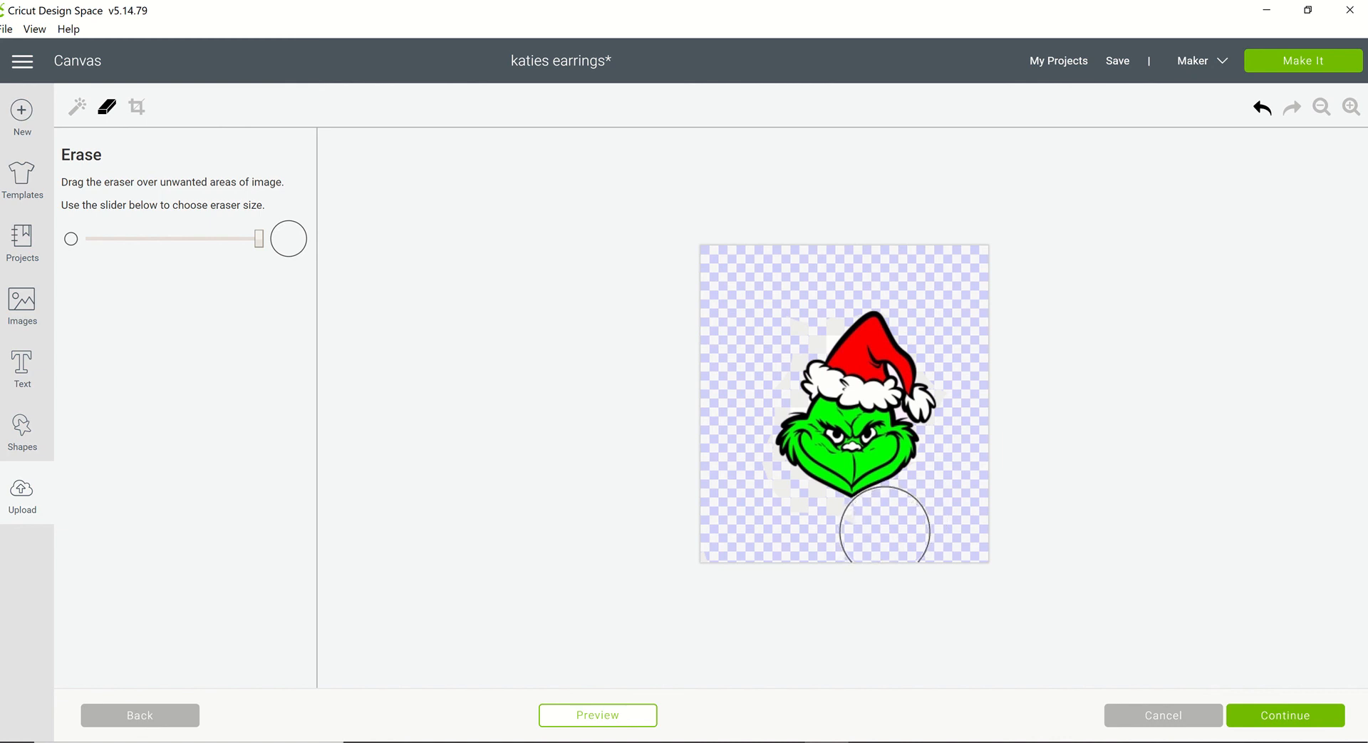
left_click(810, 527)
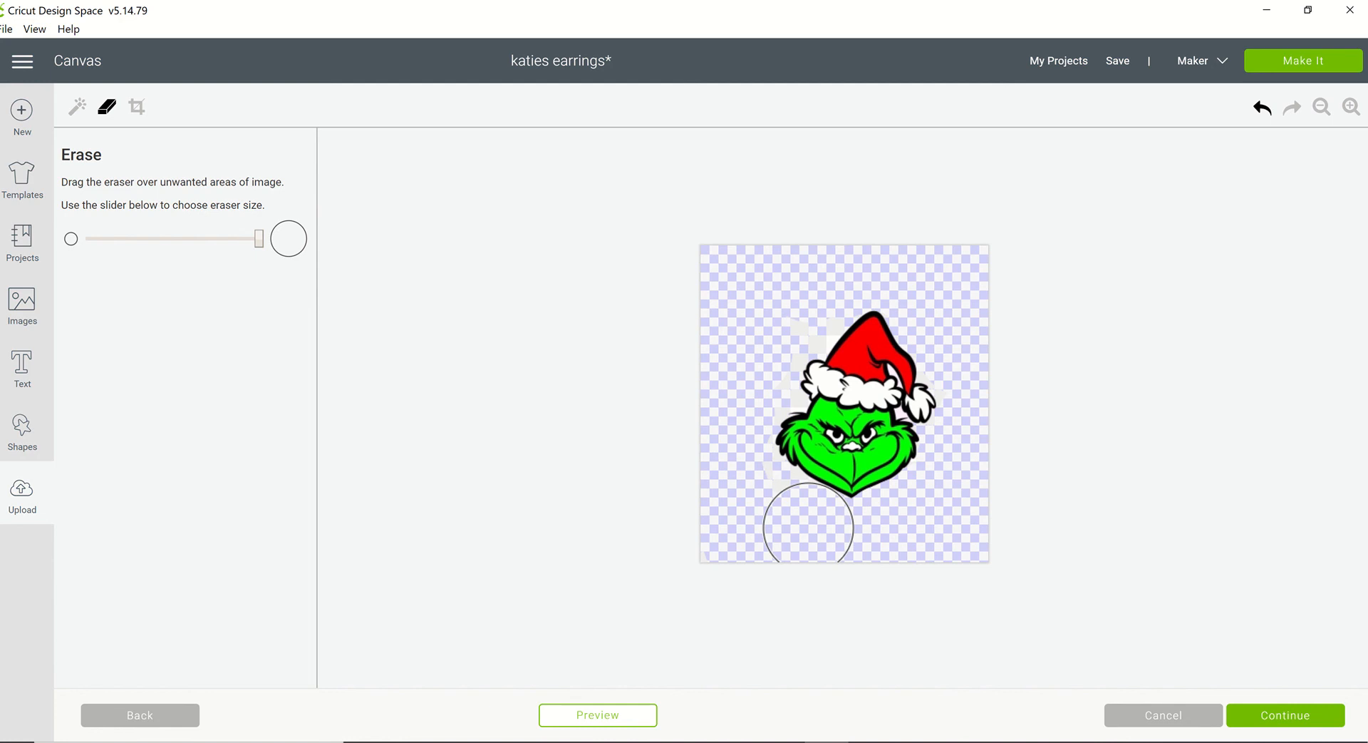
left_click(774, 509)
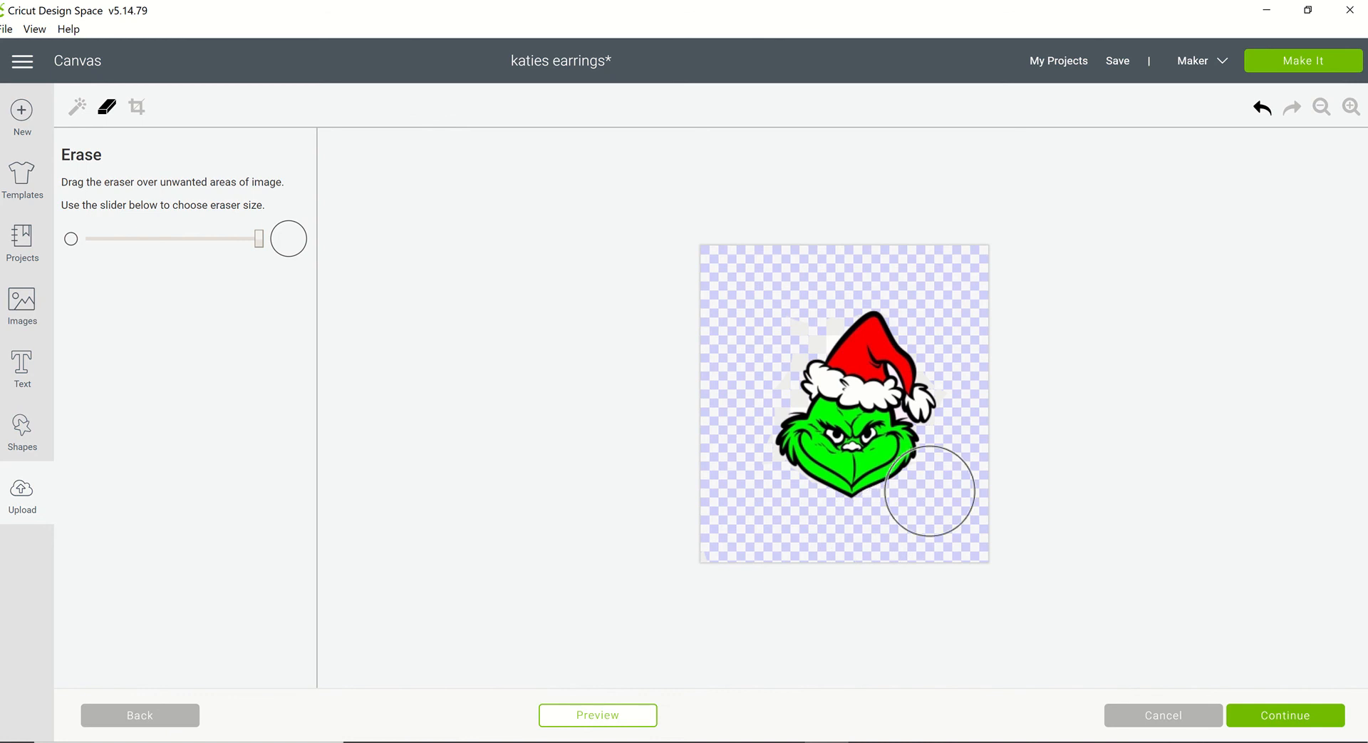
Reduce the eraser size, erase the background residue close to the hat's left edge, and check the cut preview.
left_click(125, 239)
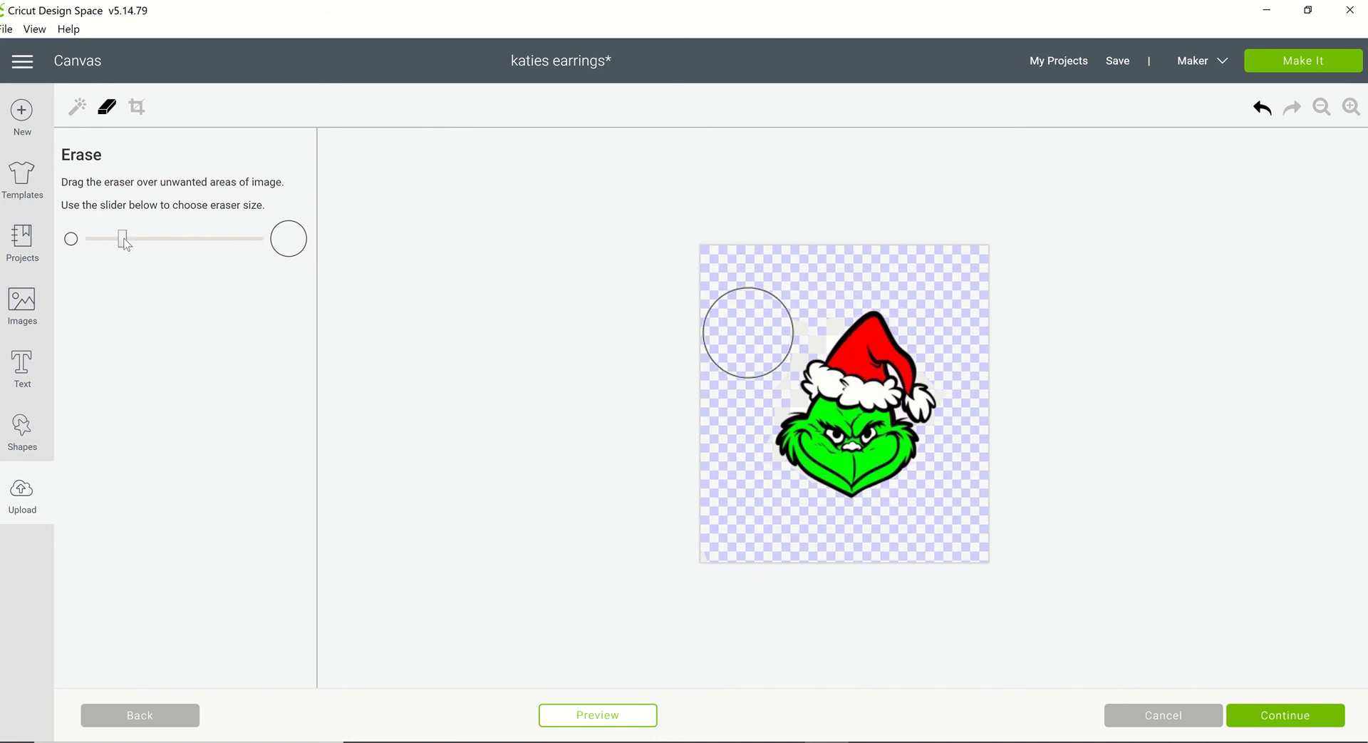
left_click_drag(114, 243, 108, 241)
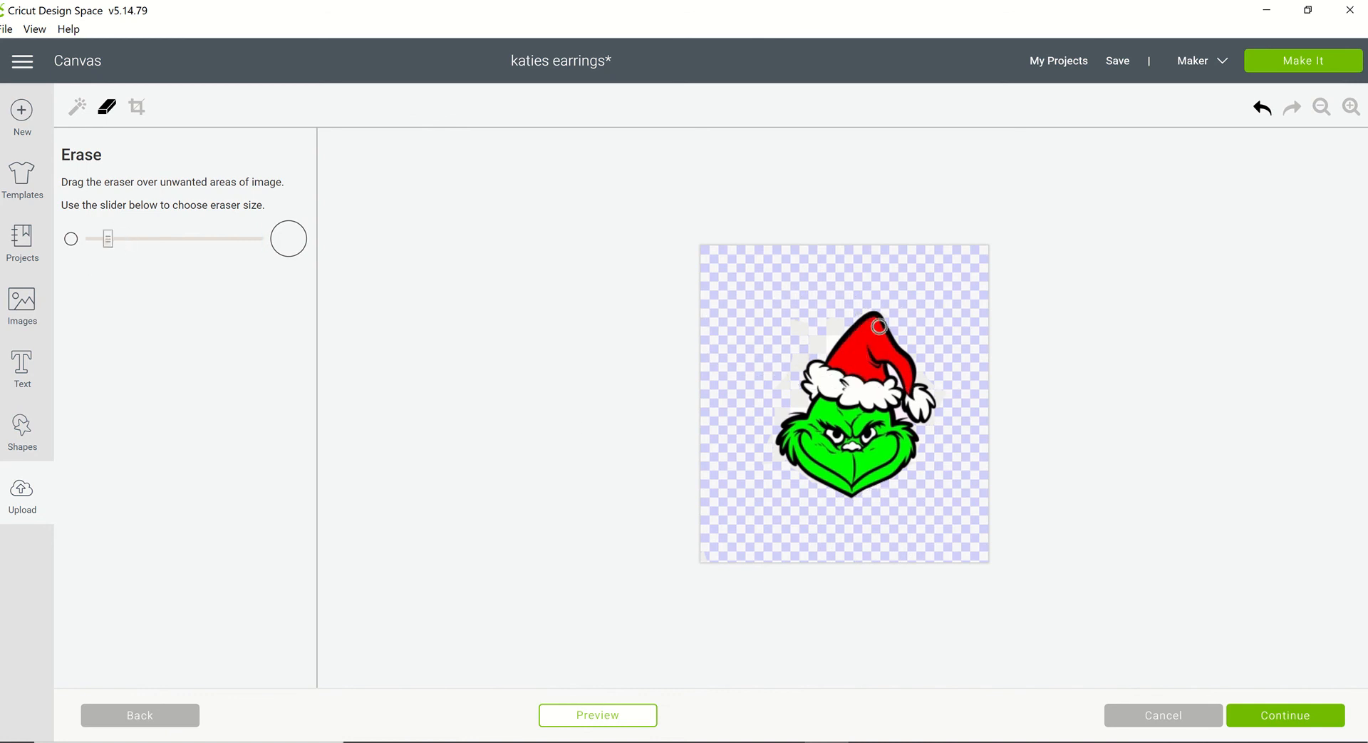
mouse_move(813, 320)
left_mouse_down()
mouse_move(788, 342)
mouse_move(791, 328)
left_mouse_up()
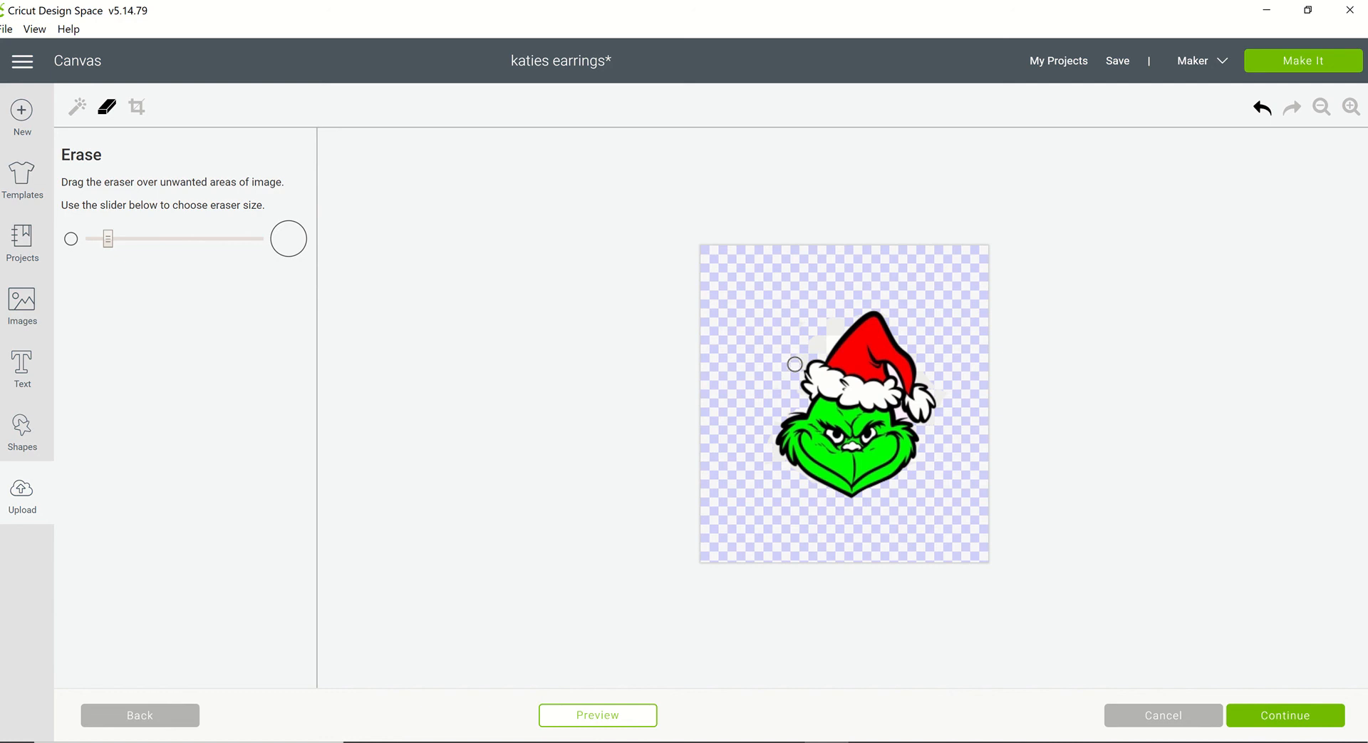
left_click_drag(797, 362, 854, 310)
left_click(77, 108)
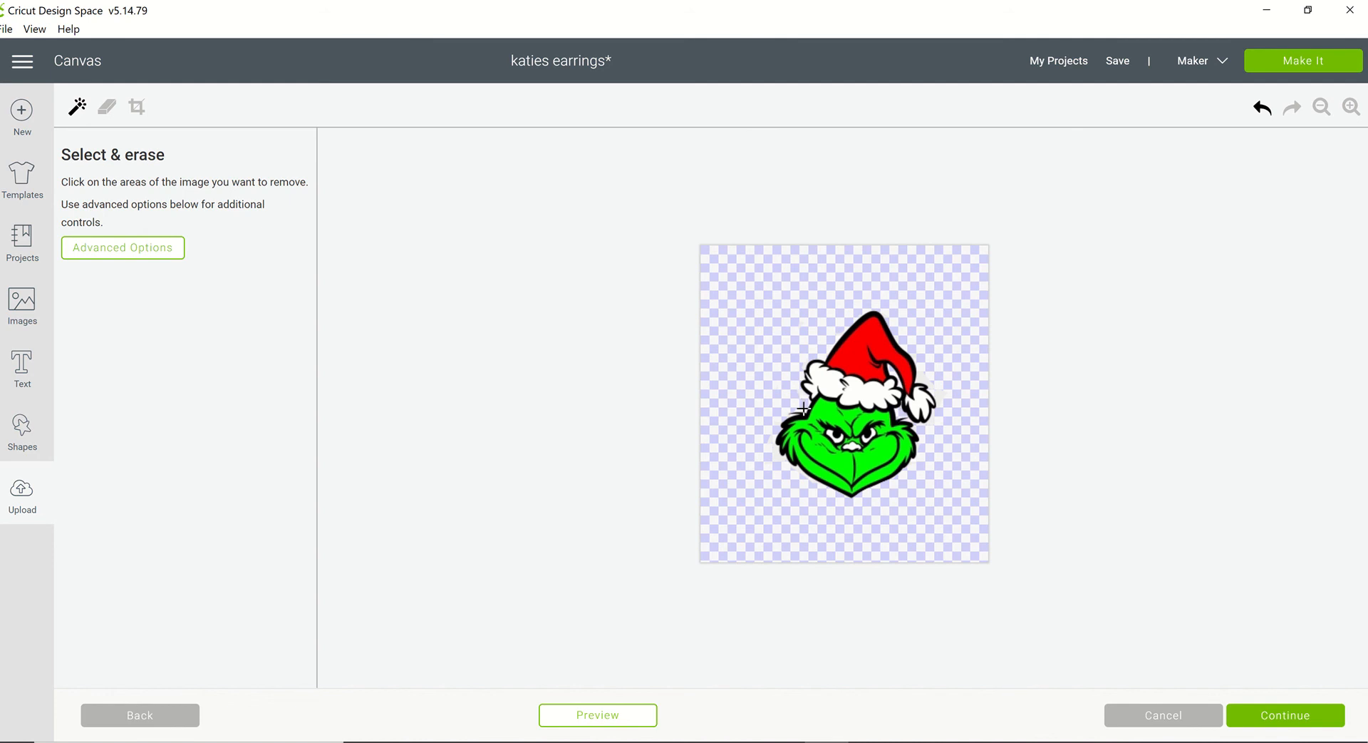
left_click(620, 716)
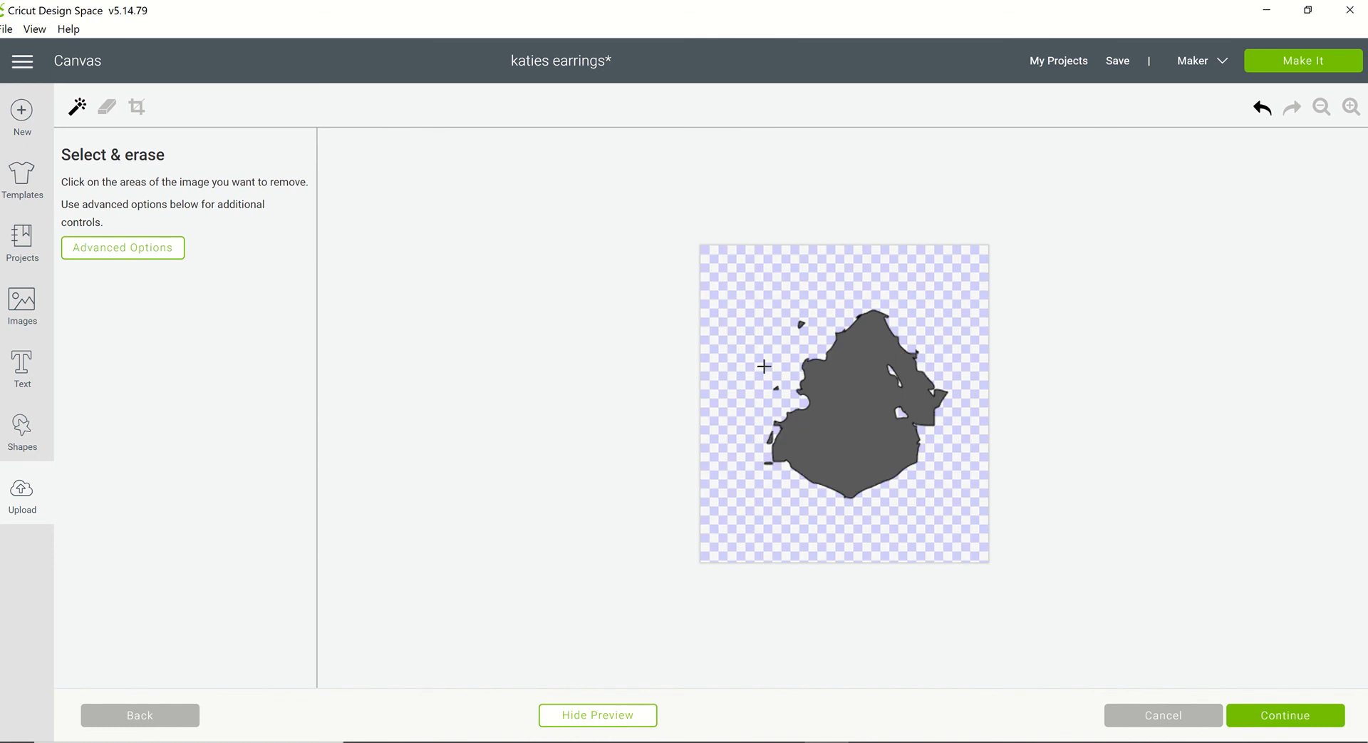
Clear the stray specks left of the hat using a slightly larger eraser, and recheck the cut preview.
left_click(803, 322)
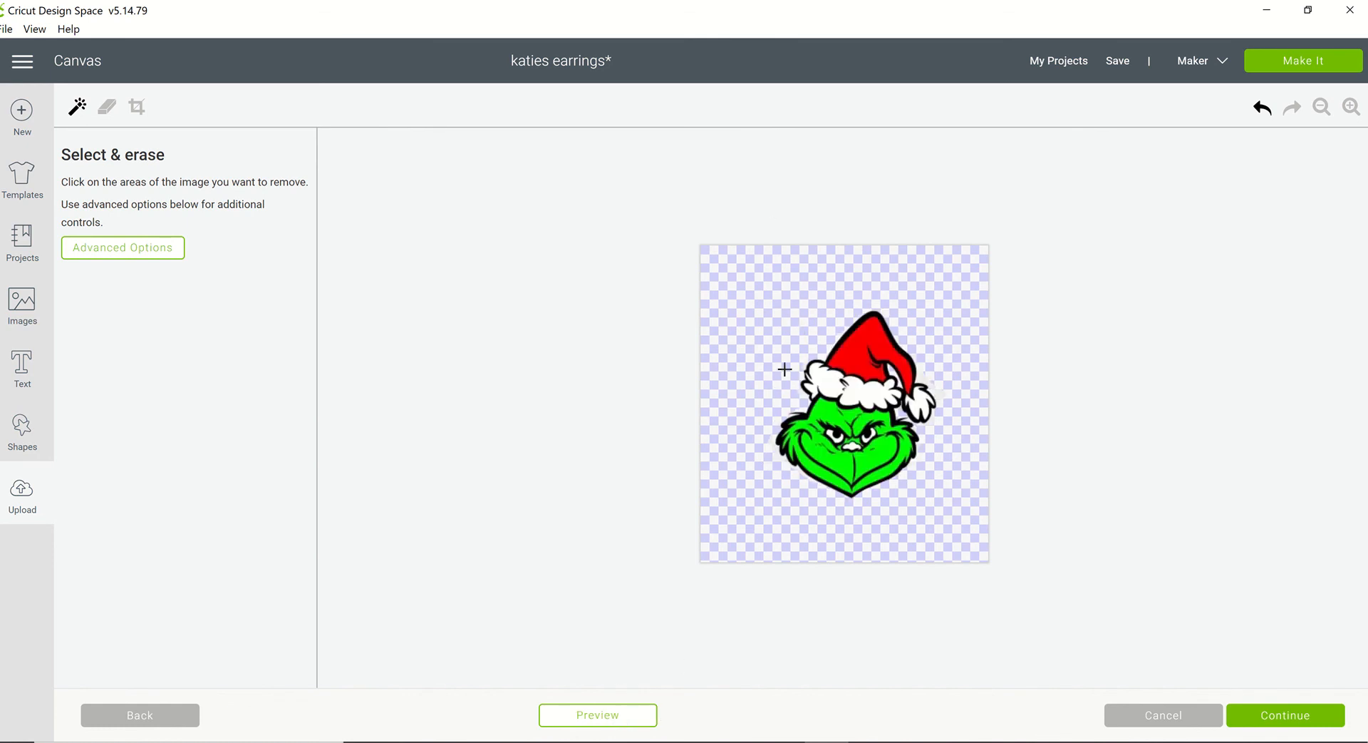
left_click(106, 107)
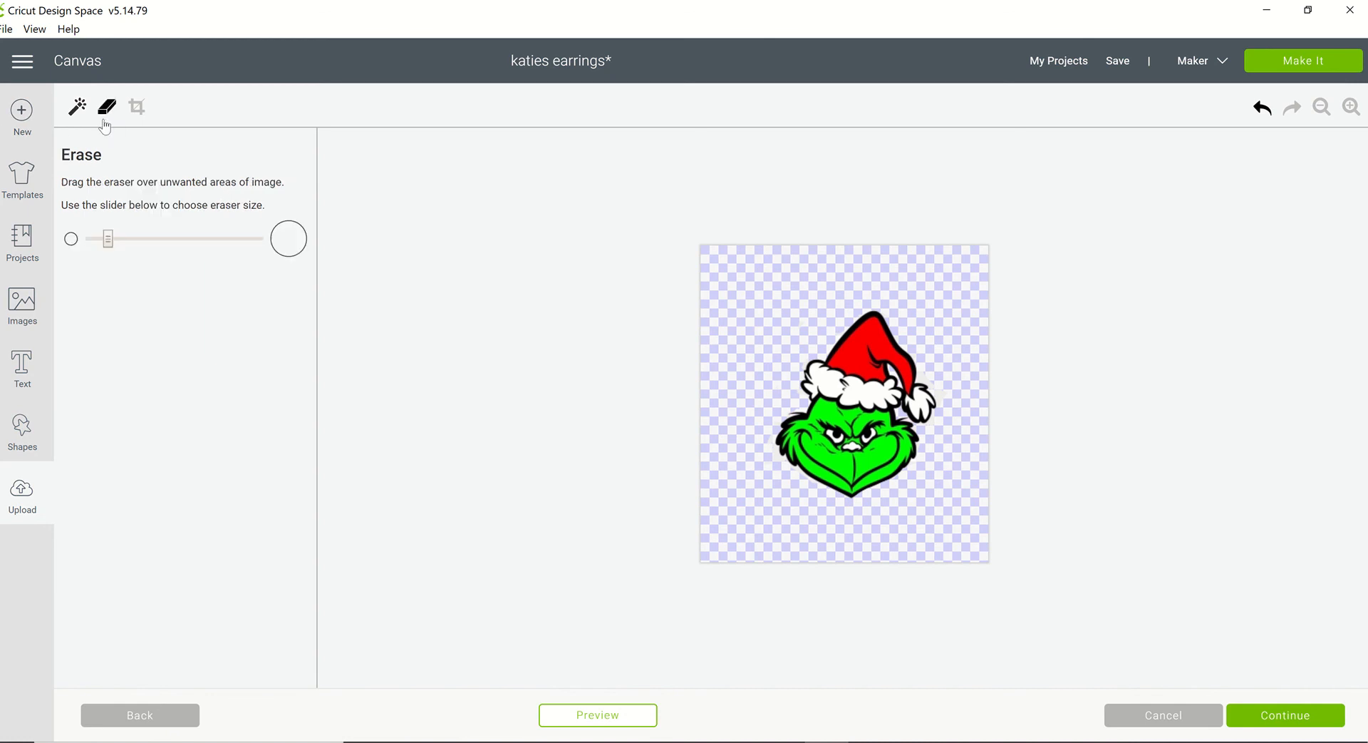
left_click_drag(112, 246, 144, 246)
left_click(598, 715)
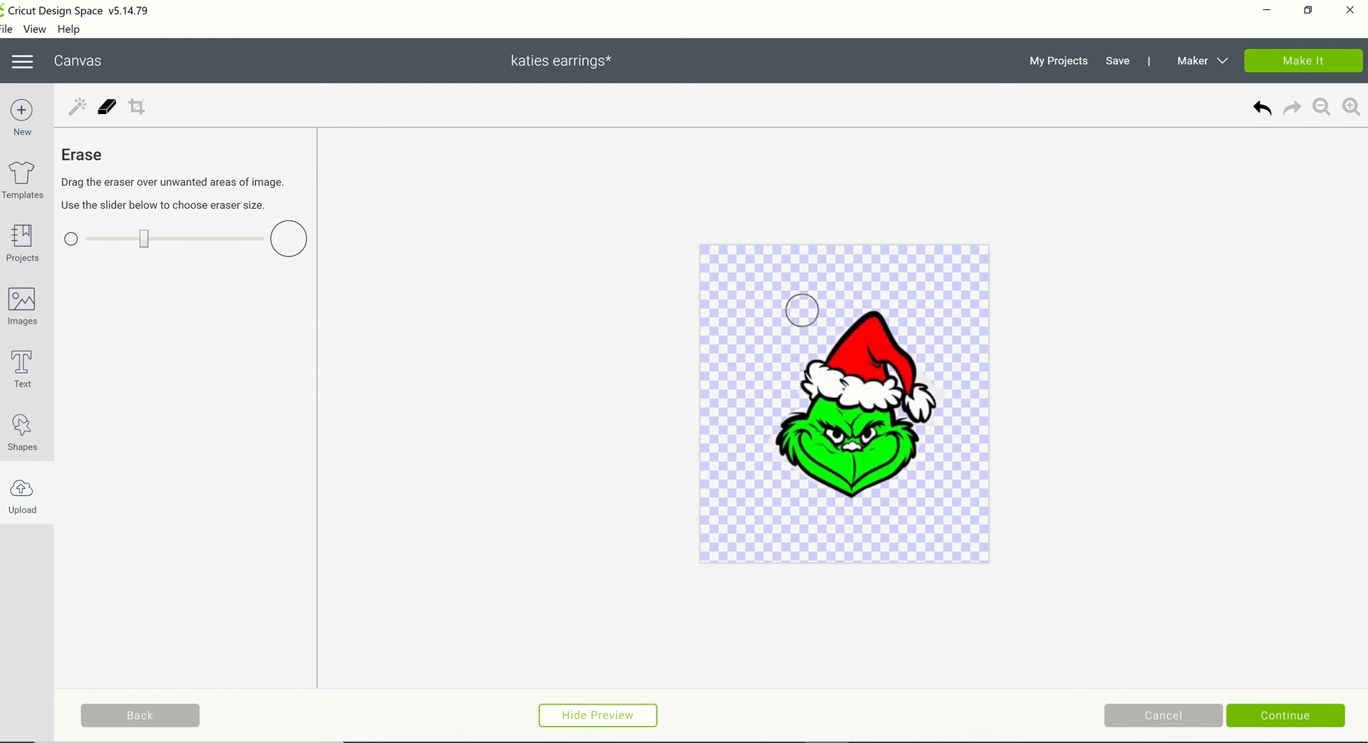
left_click(630, 719)
left_click(650, 716)
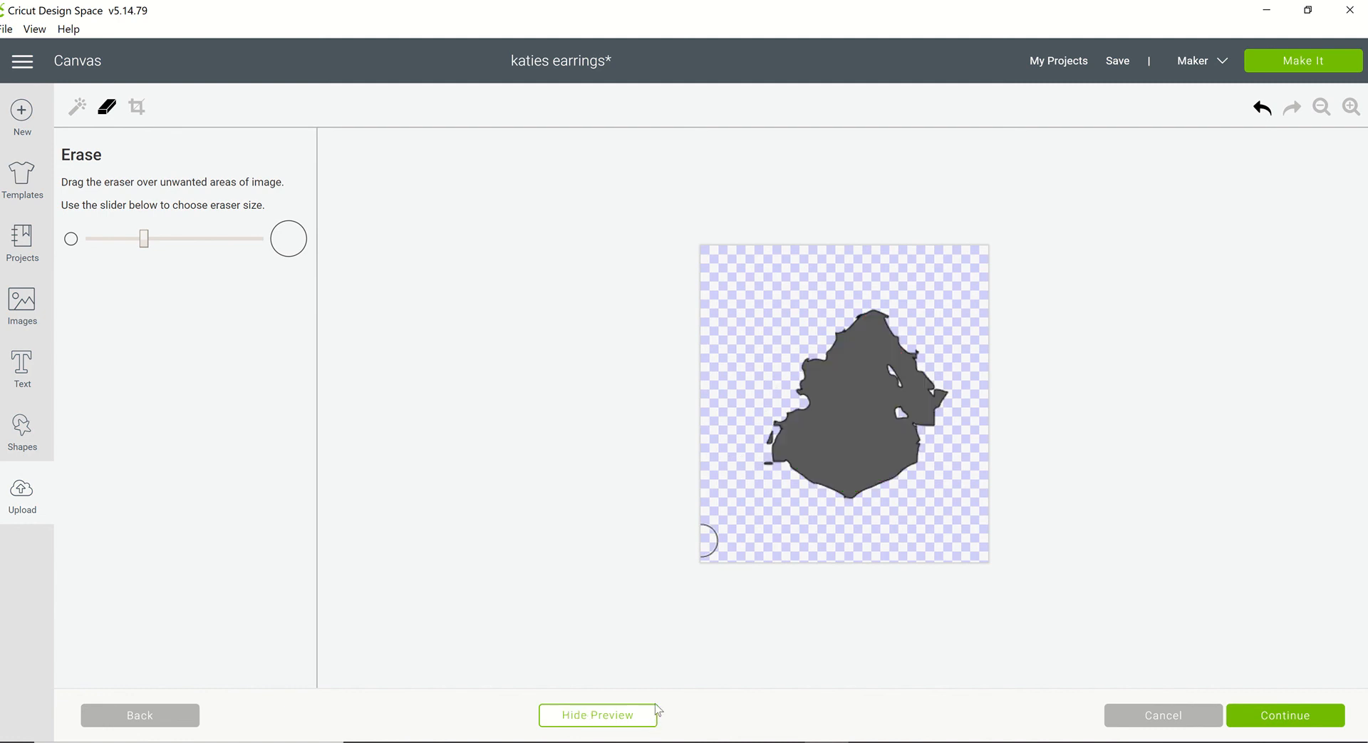
Erase the remaining specks beside the Grinch's left cheek, checking the cut preview after each pass.
left_click(757, 433)
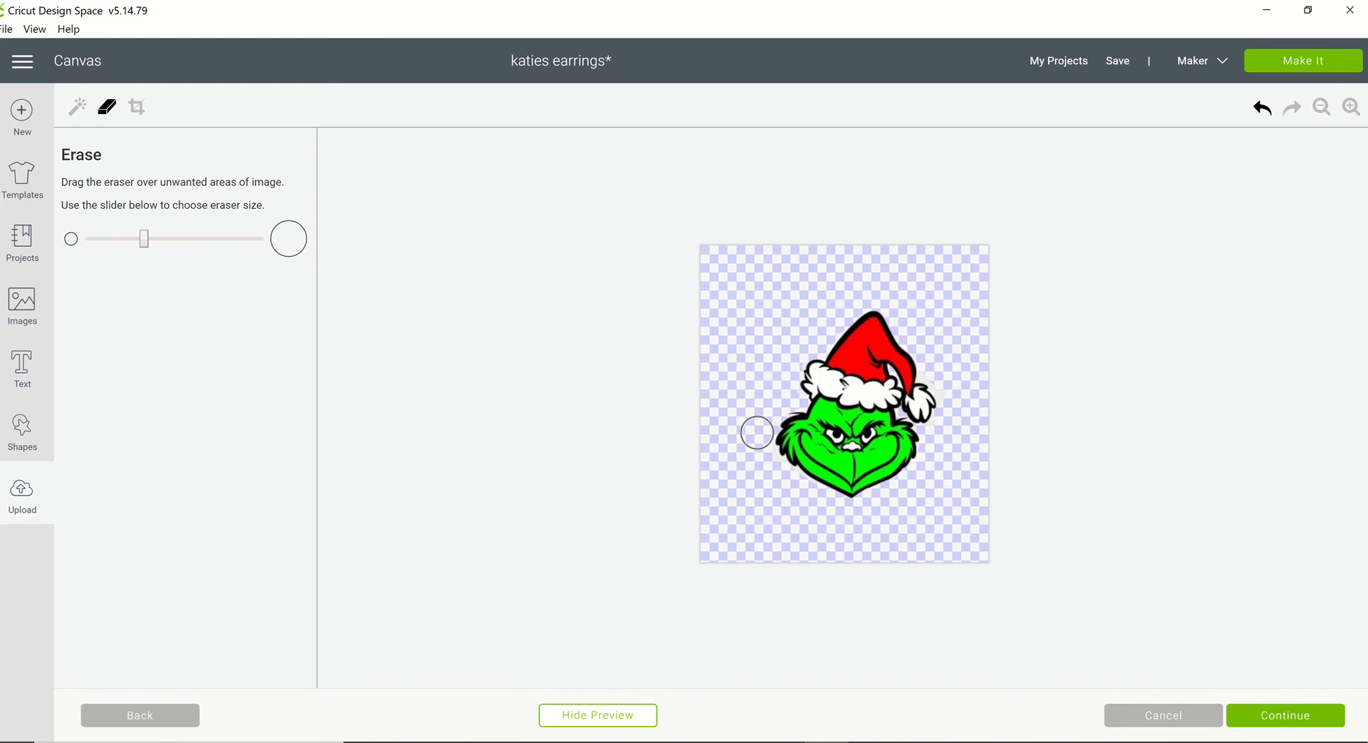
left_click(645, 715)
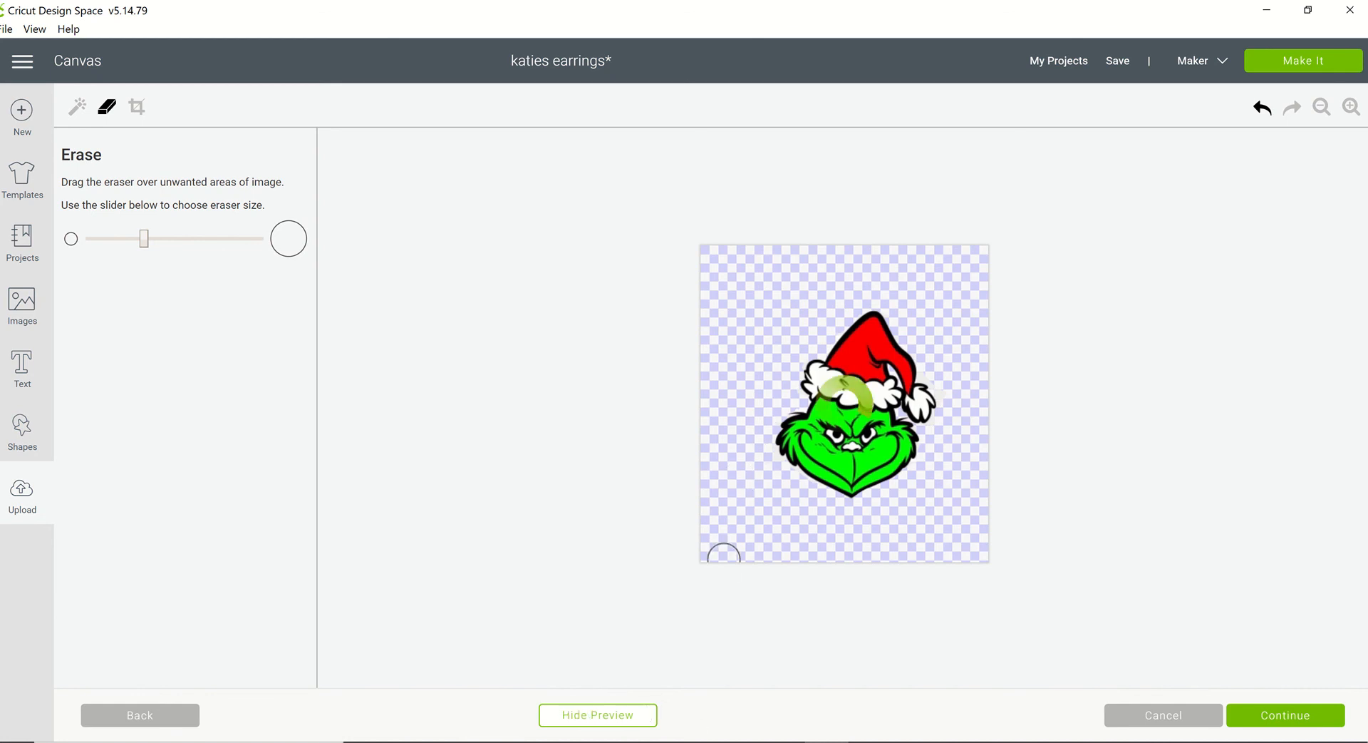
left_click(757, 474)
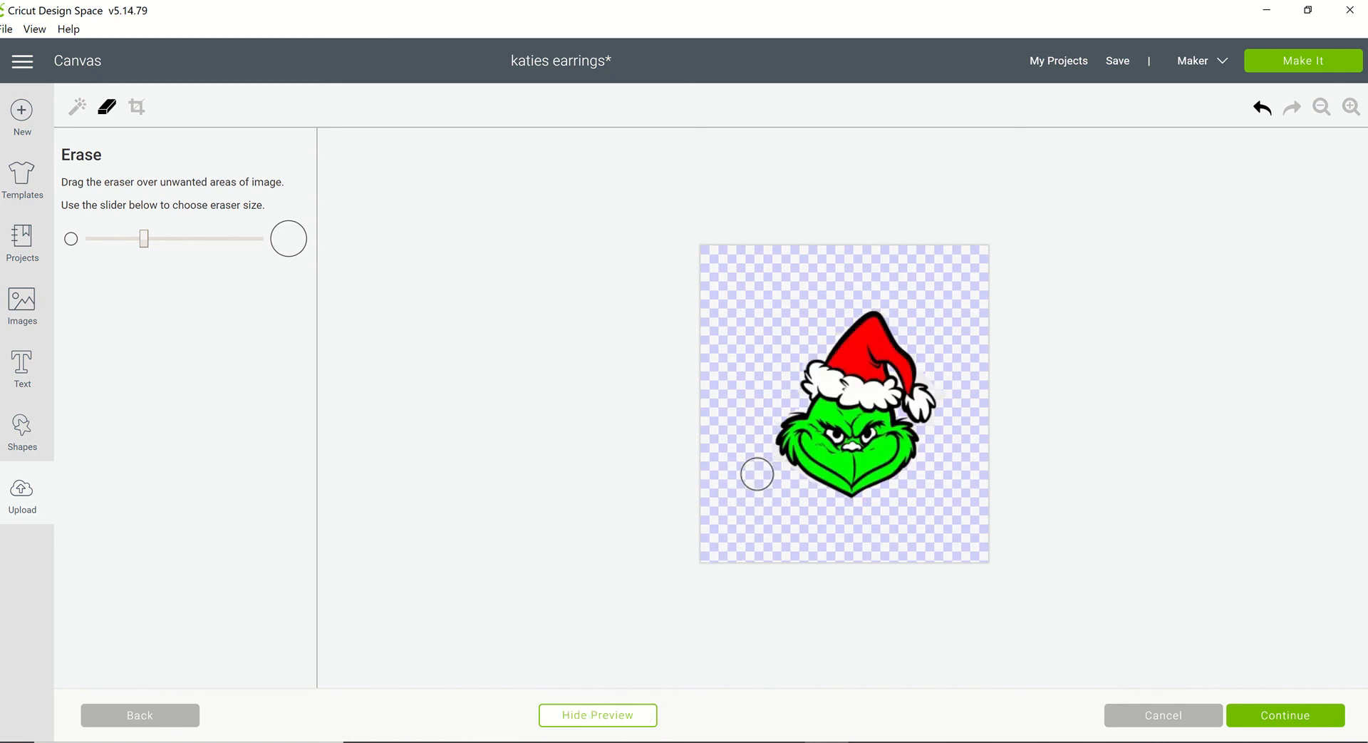
left_click(625, 715)
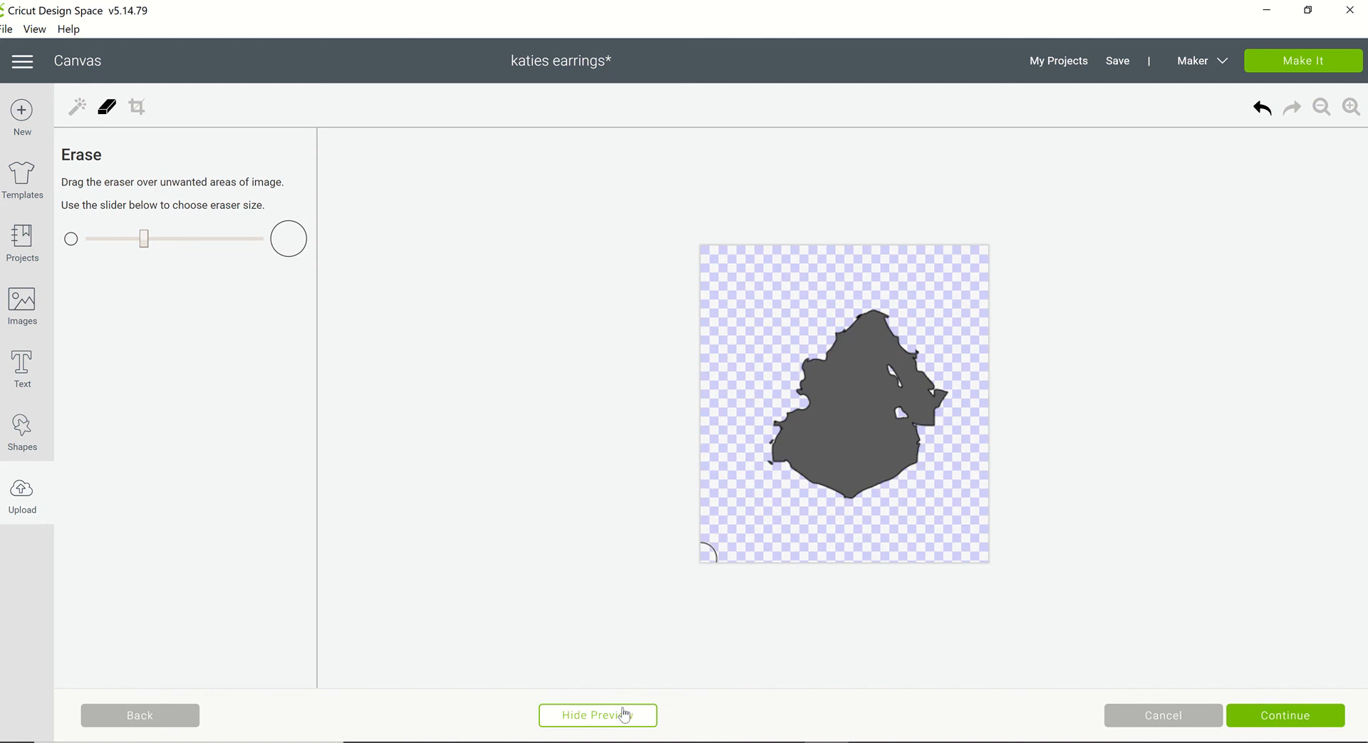
left_click(758, 472)
left_click(767, 415)
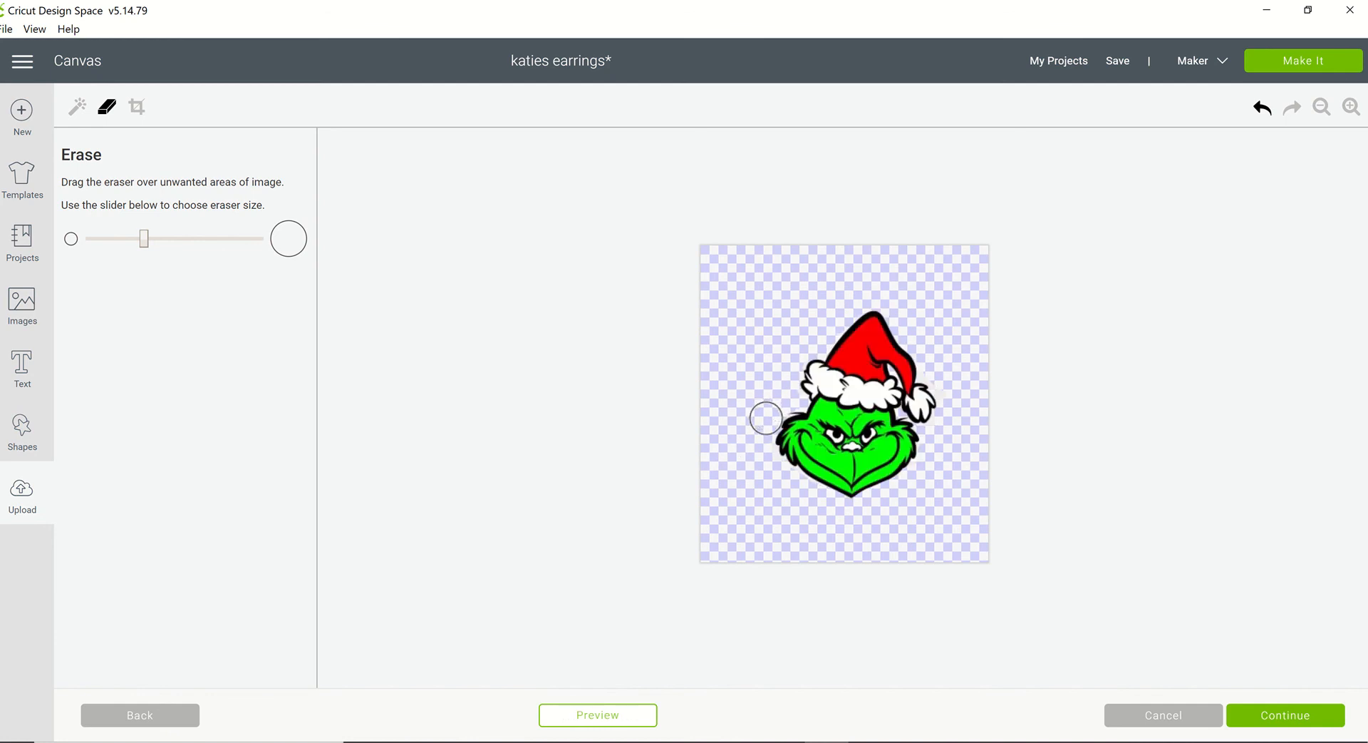
left_click(652, 715)
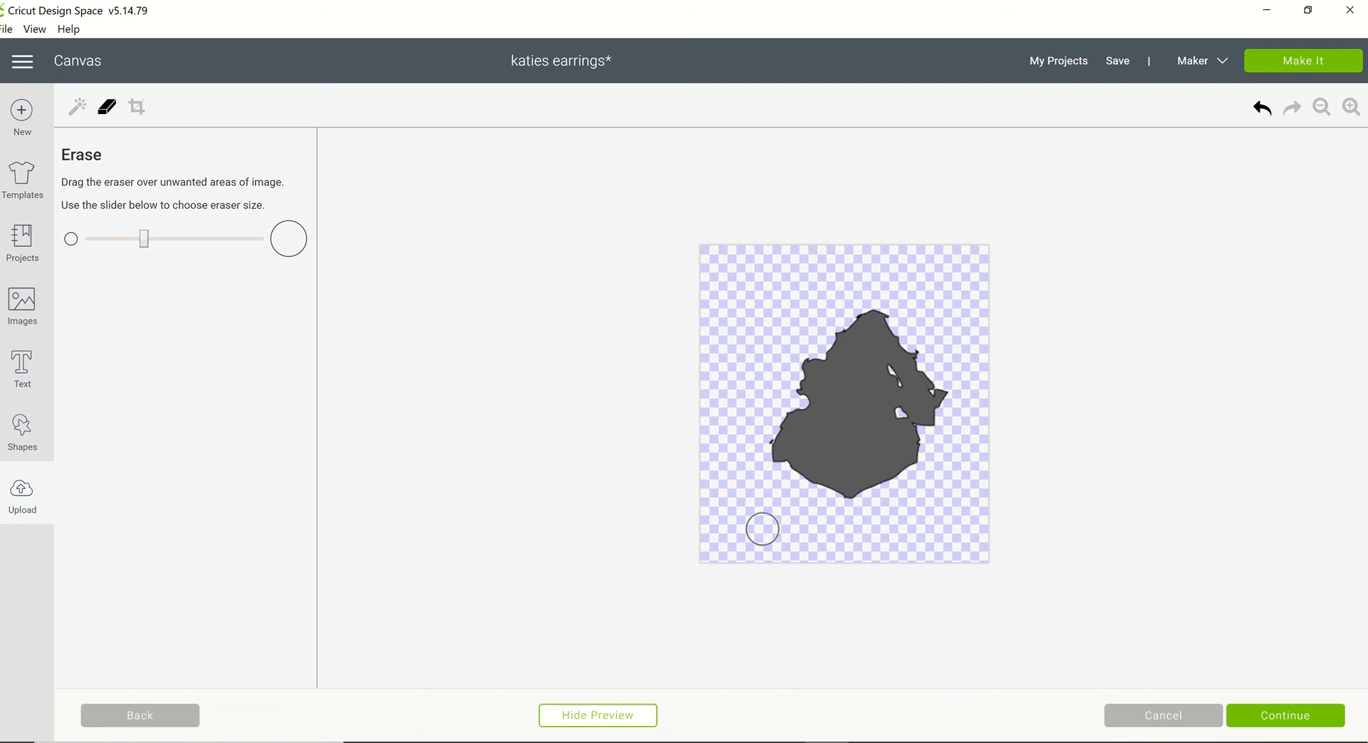
left_click(756, 434)
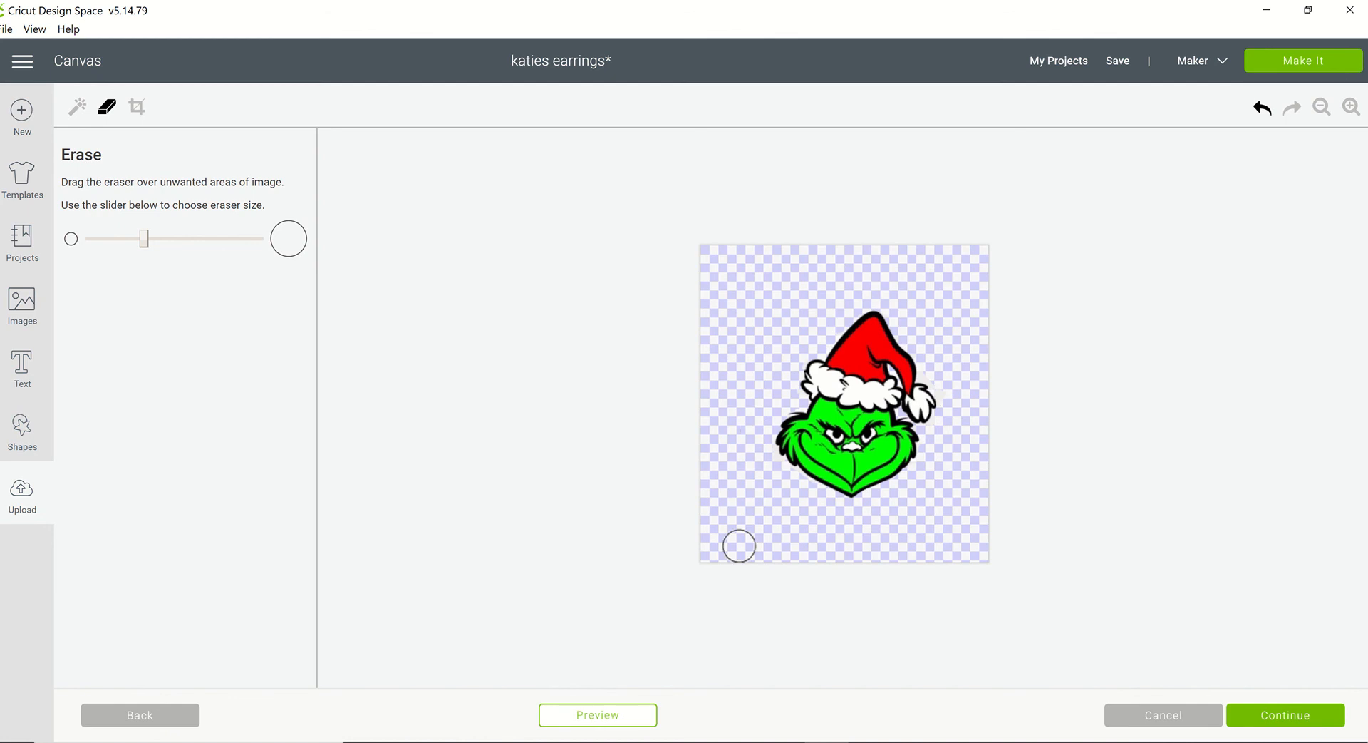
left_click(640, 721)
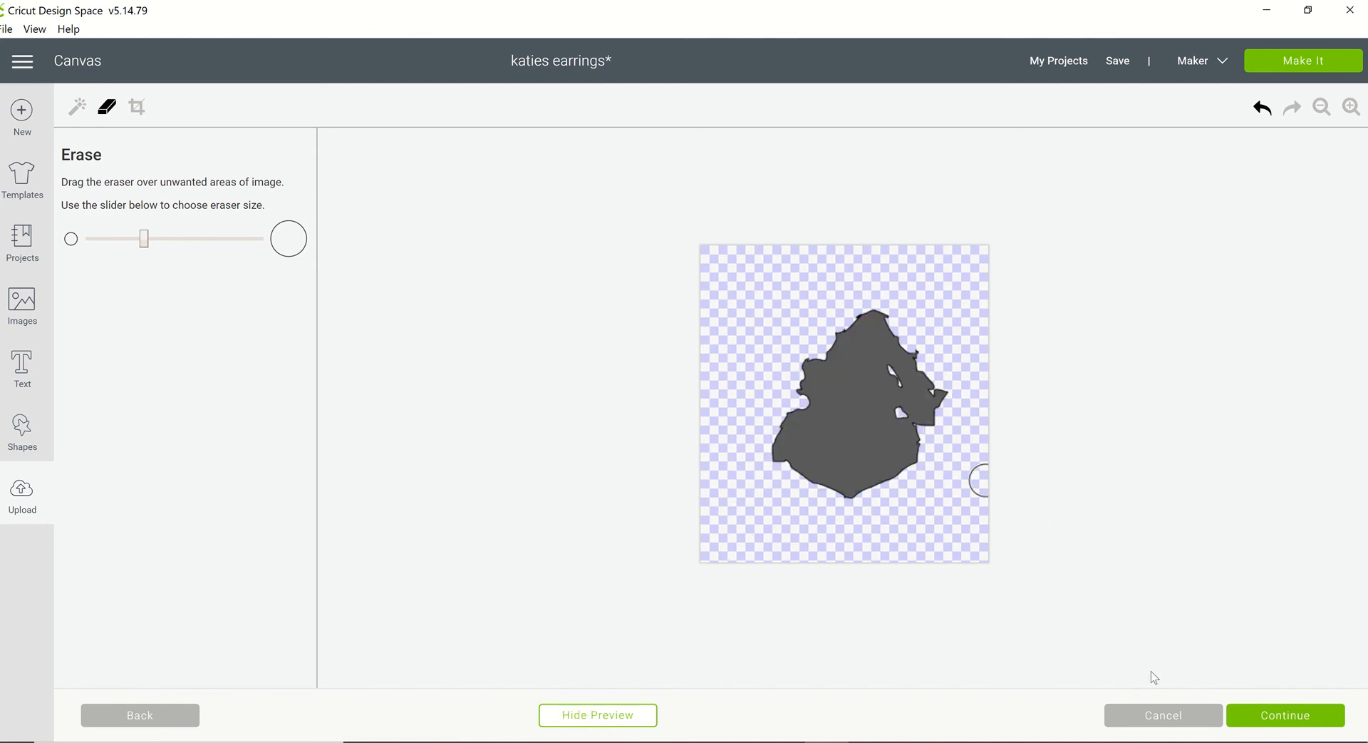
Save GRINCH1 as a Print Then Cut image and insert it into the canvas from the recent uploads.
left_click(1276, 724)
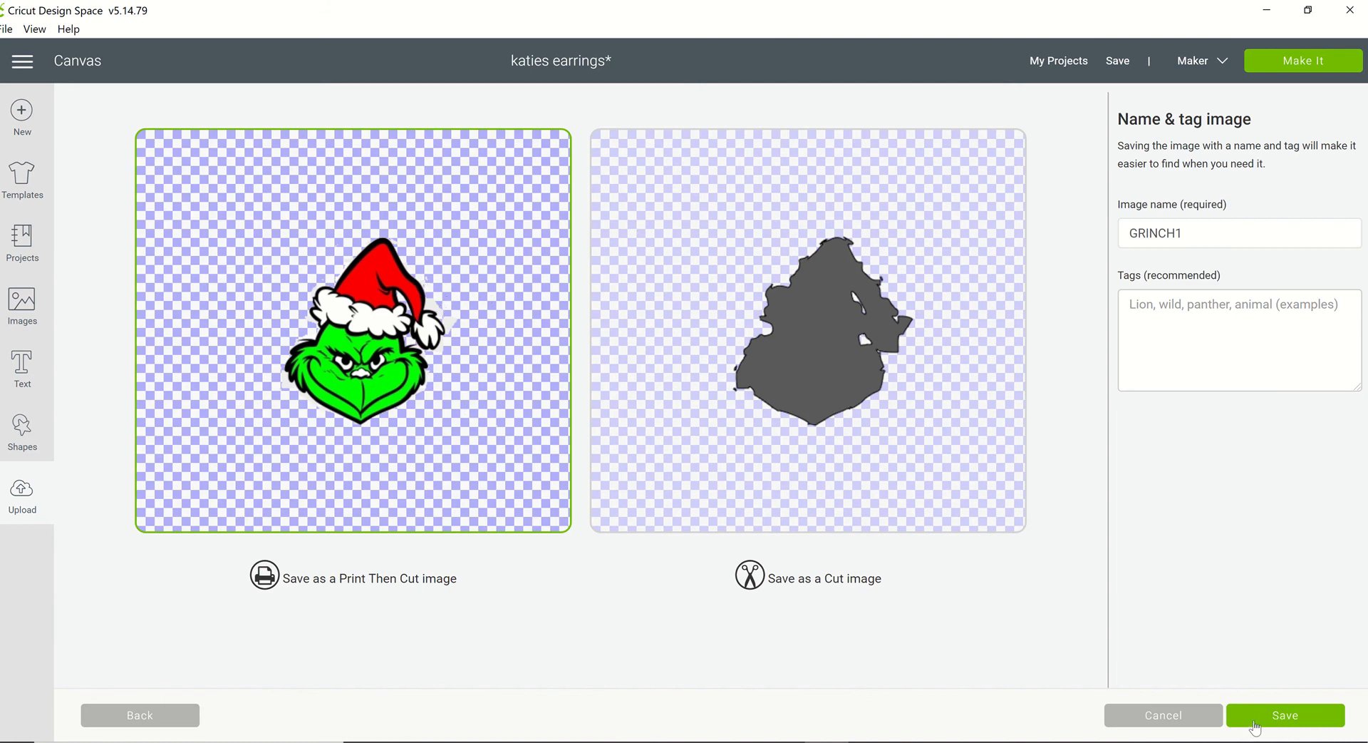
left_click(1256, 723)
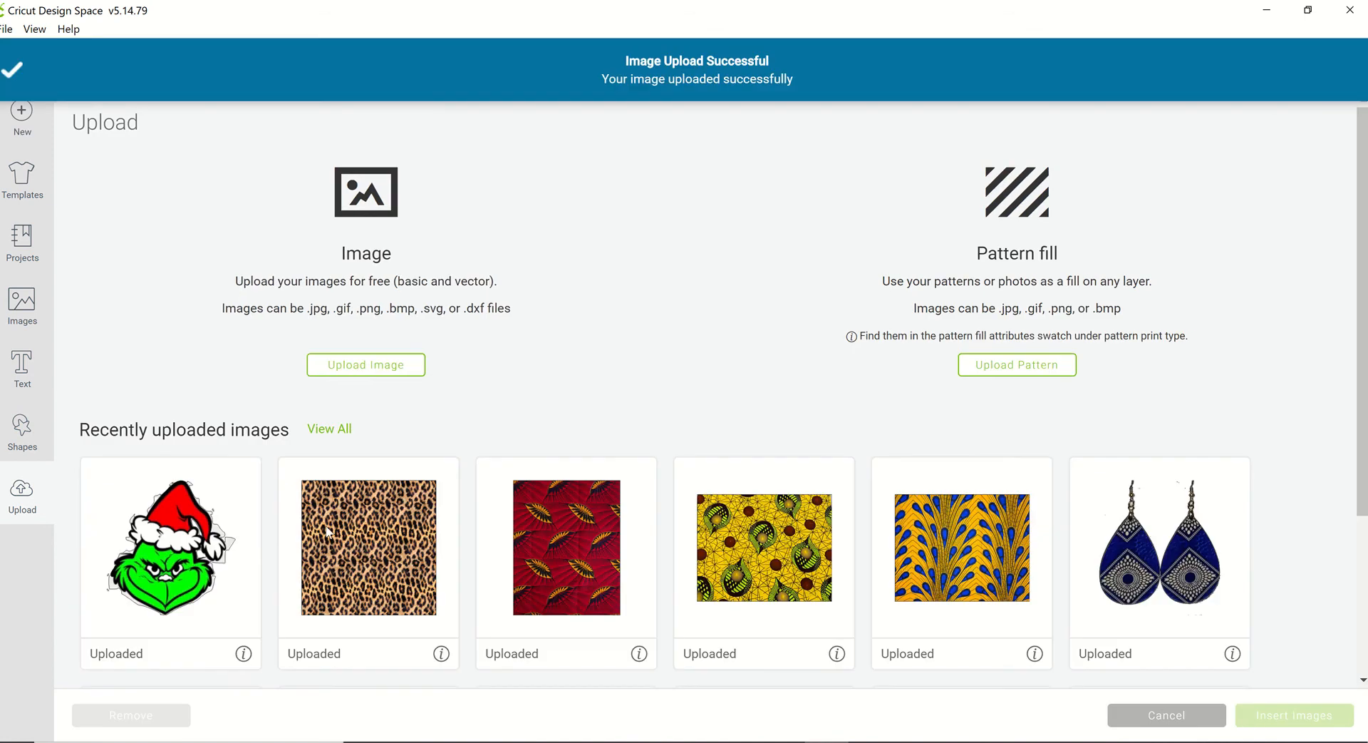
left_click(171, 546)
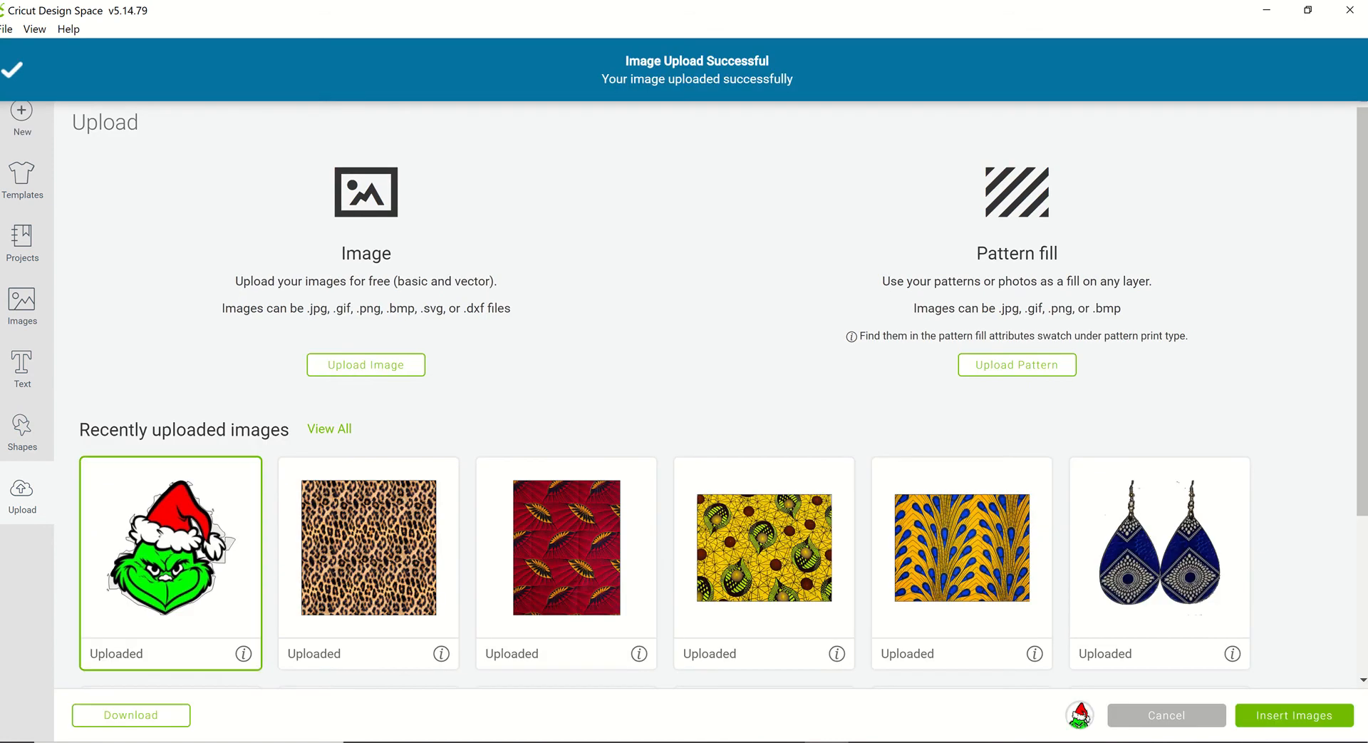
left_click(1329, 719)
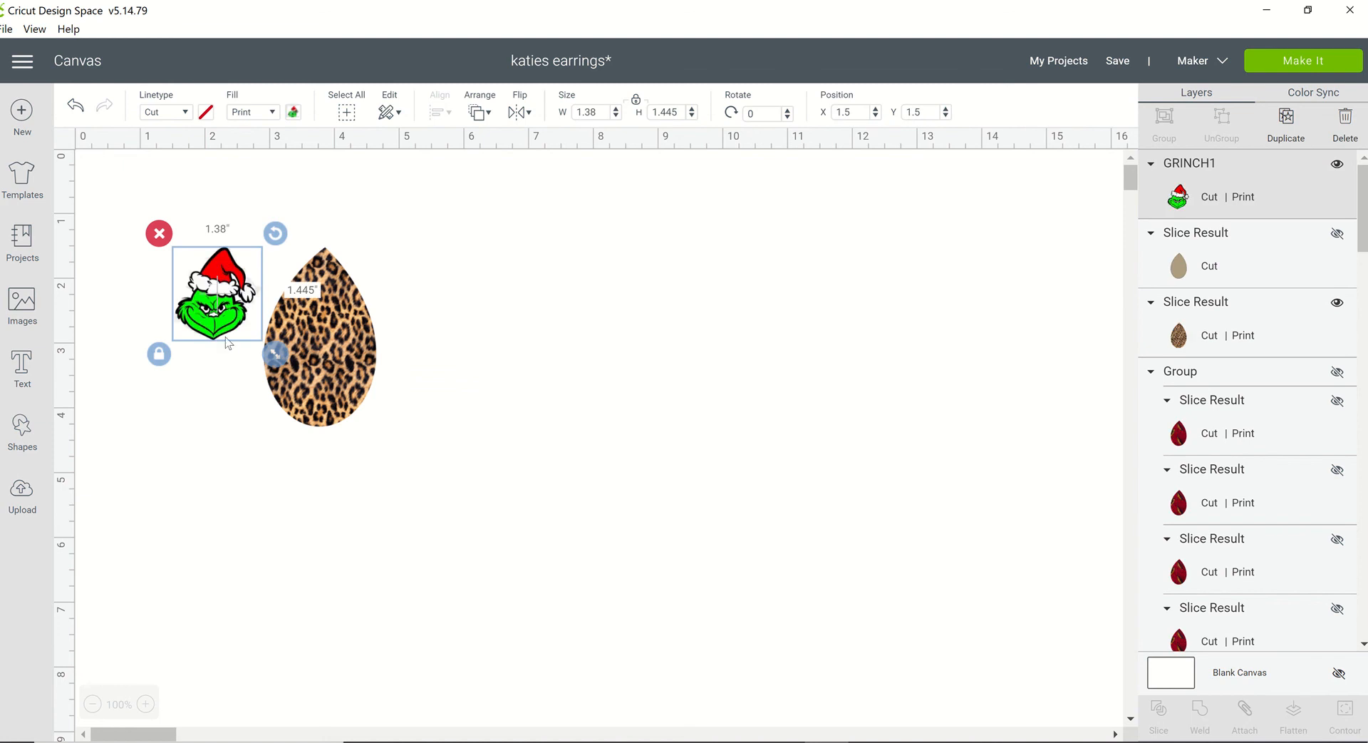
Place the Grinch image over the lower middle of the cheetah teardrop and deselect it.
left_click_drag(225, 297, 342, 394)
left_click(450, 428)
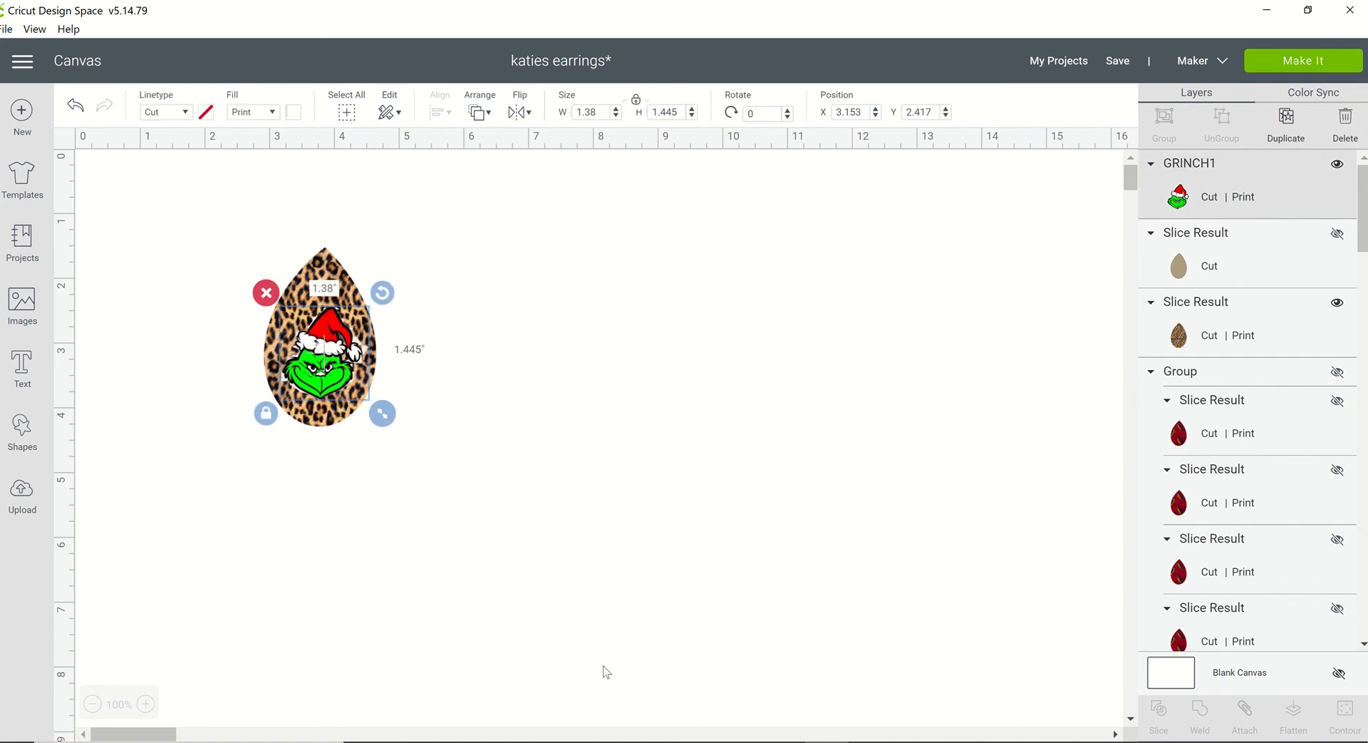
left_click(606, 669)
Switch to the Chrome browser and open the remove.bg background removal page in a new tab.
left_click(779, 741)
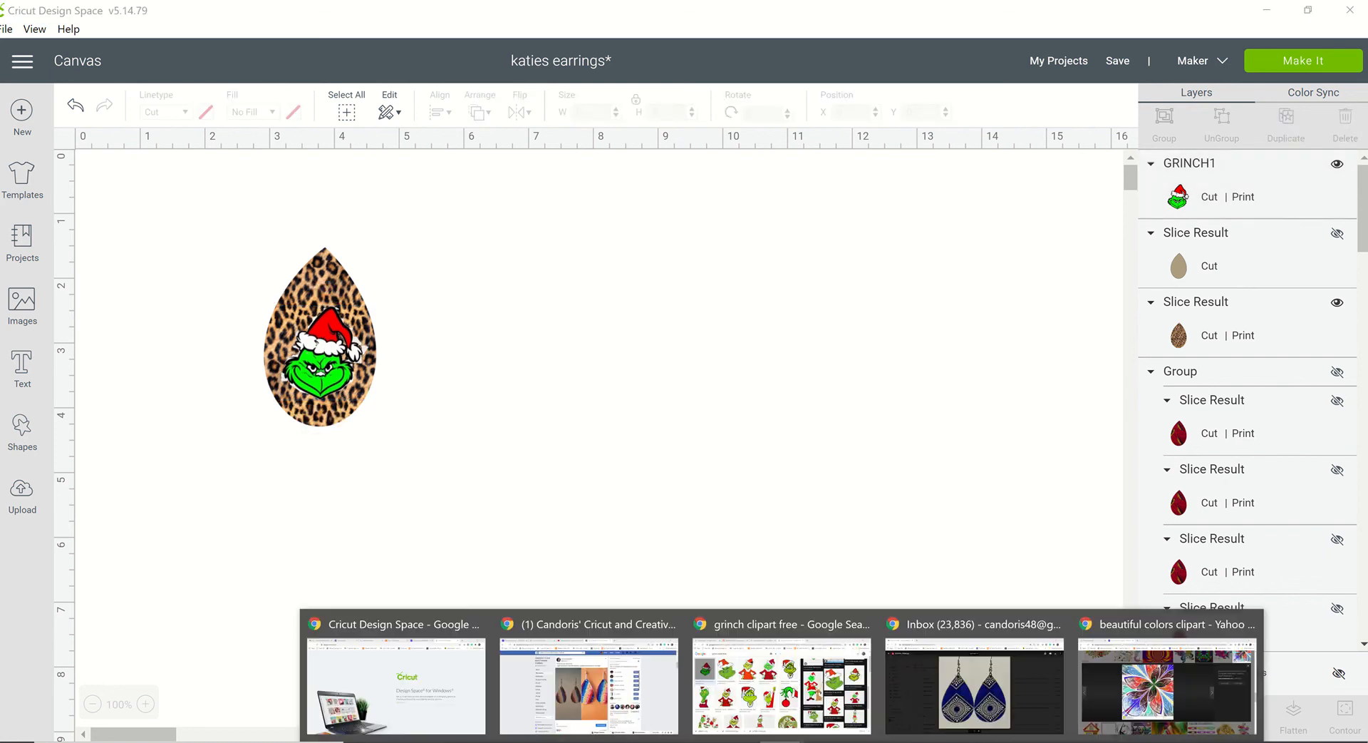
left_click(973, 681)
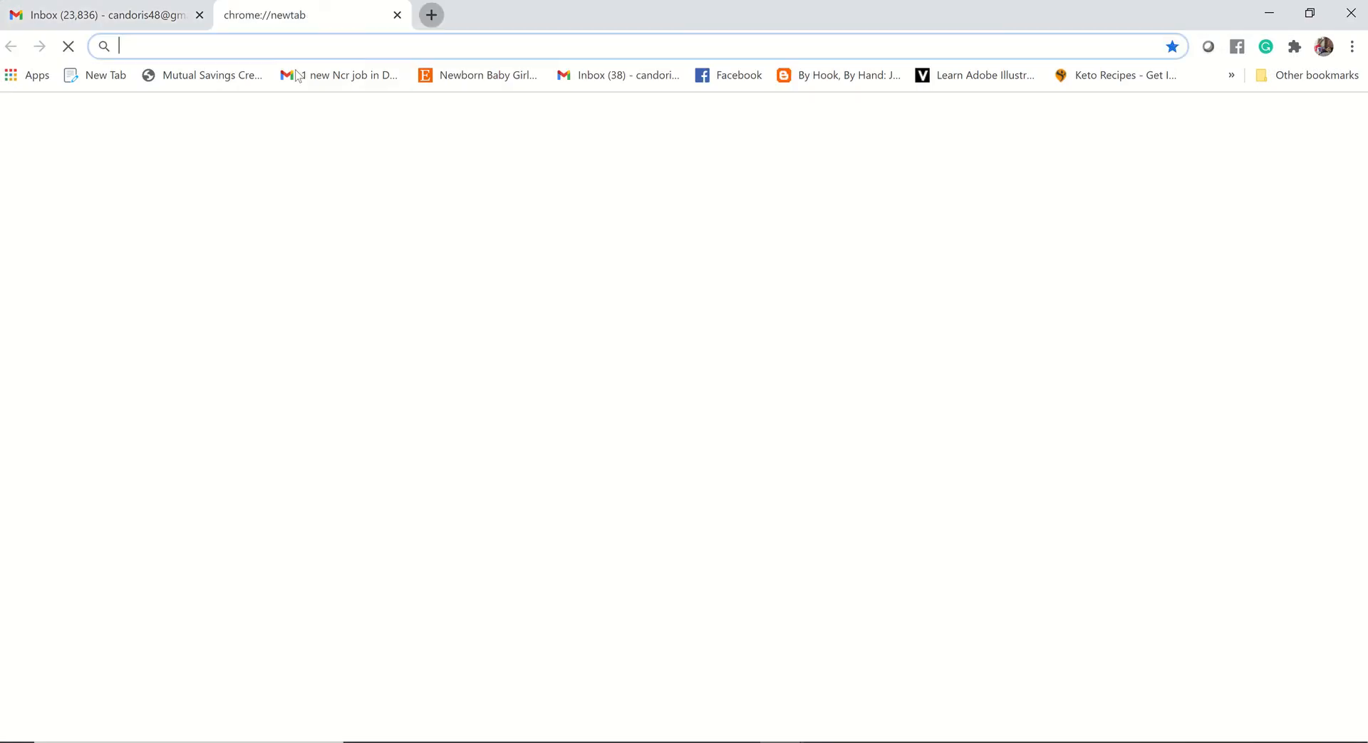
left_click(234, 15)
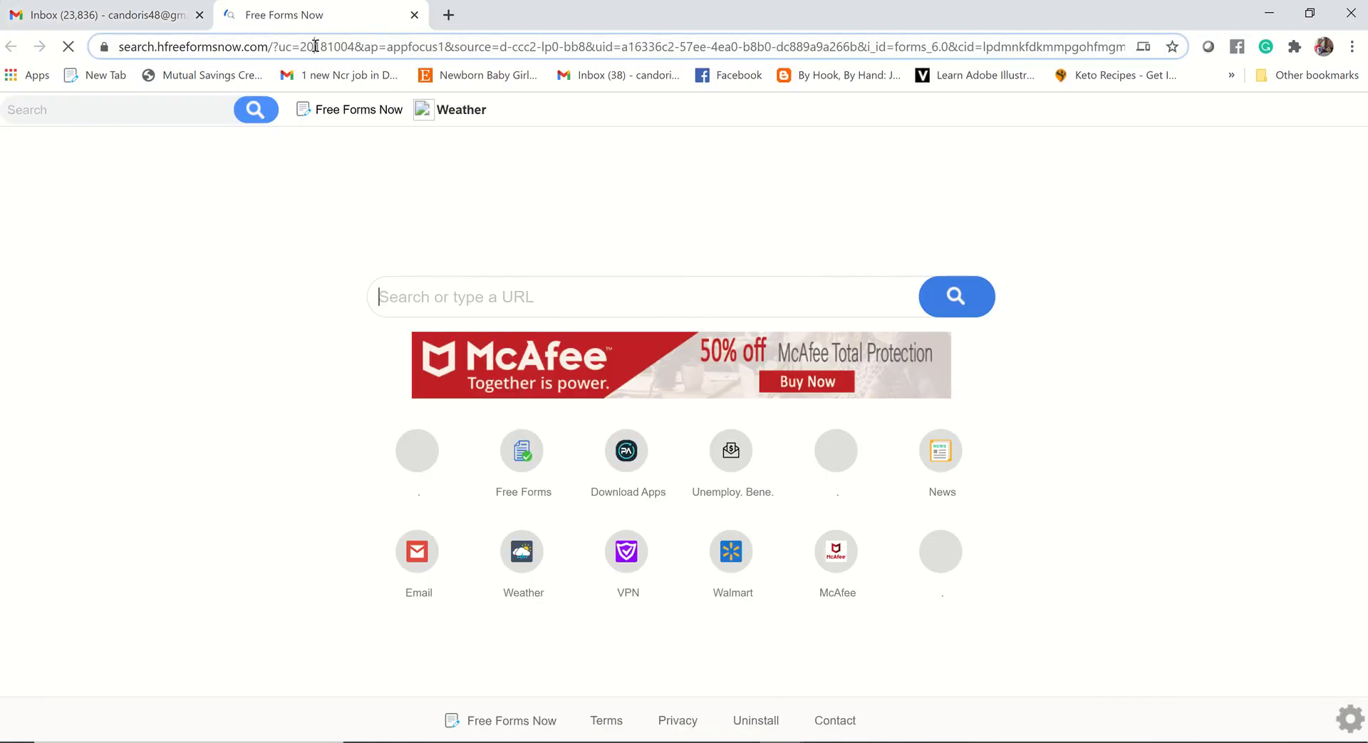
type("REMOVE.bg")
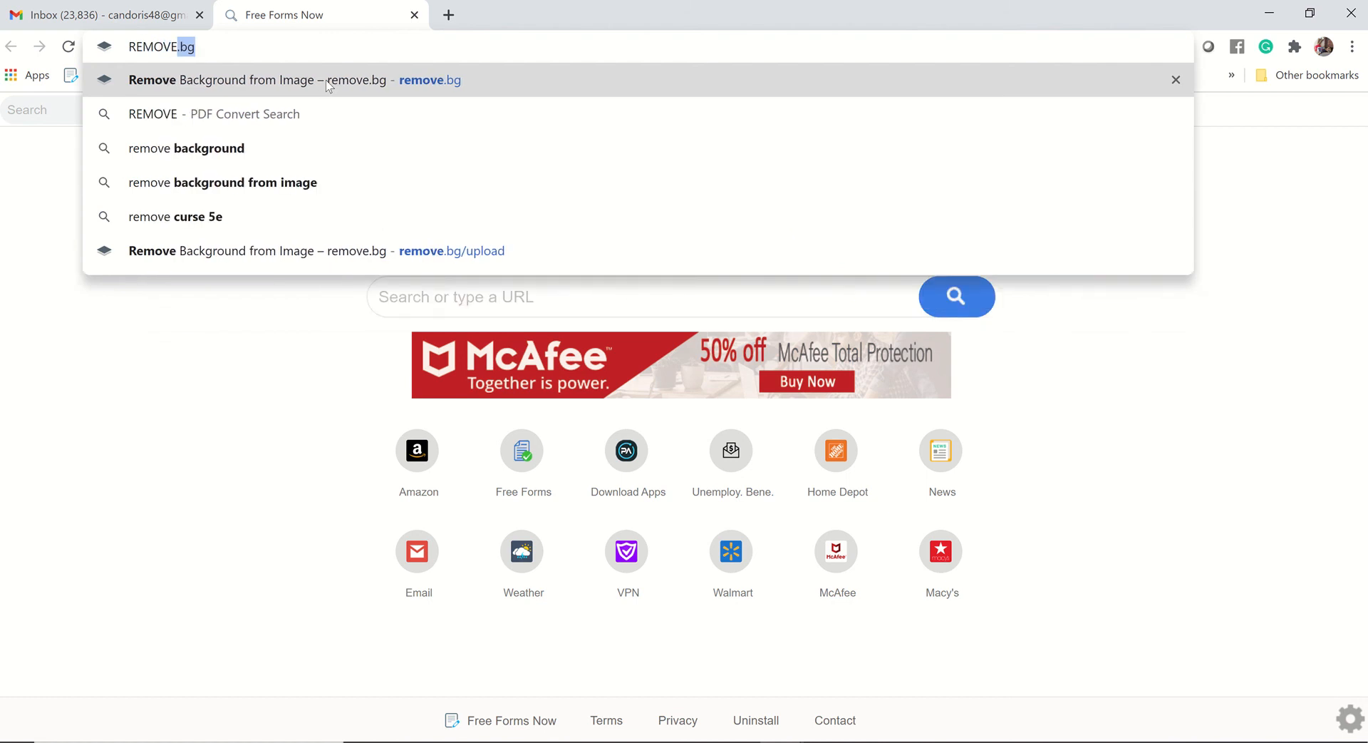
left_click(327, 82)
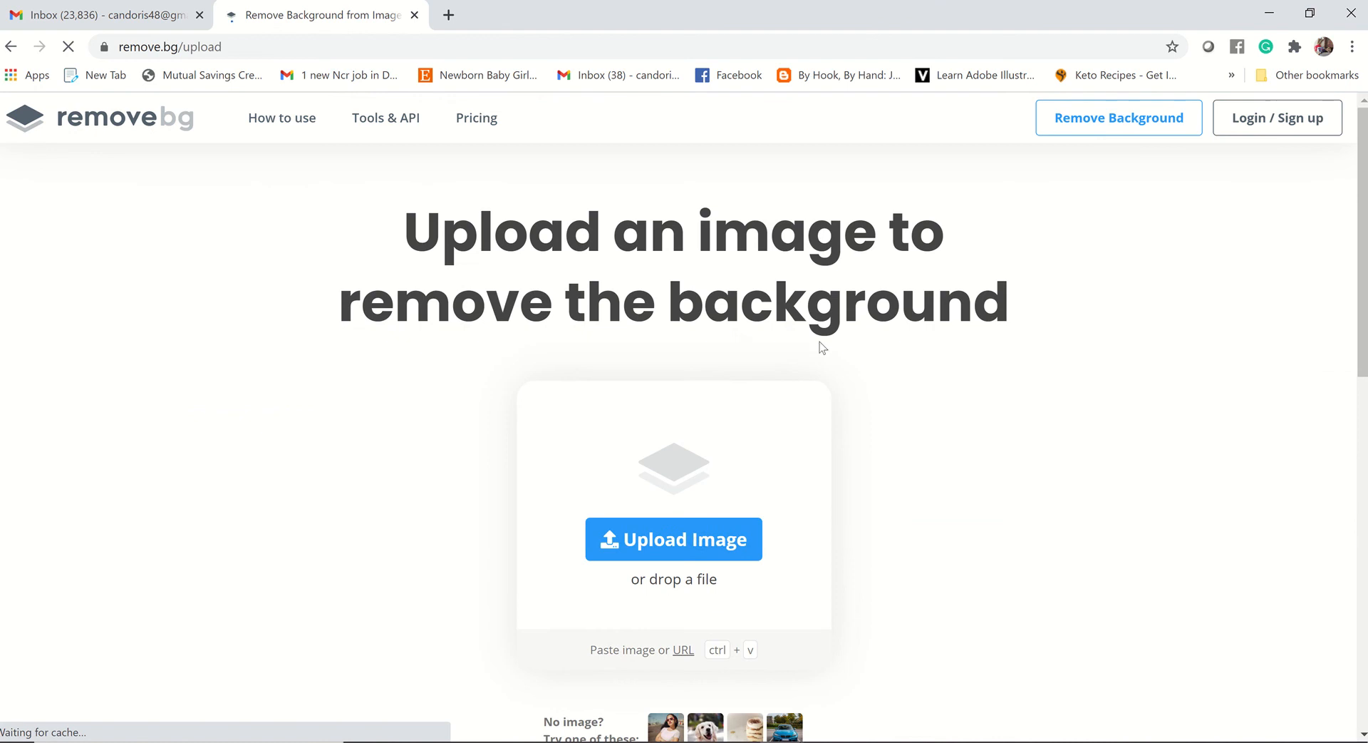
Upload GRINCH1.png from the sublimation folder to remove.bg and download the background-free preview image.
left_click(704, 543)
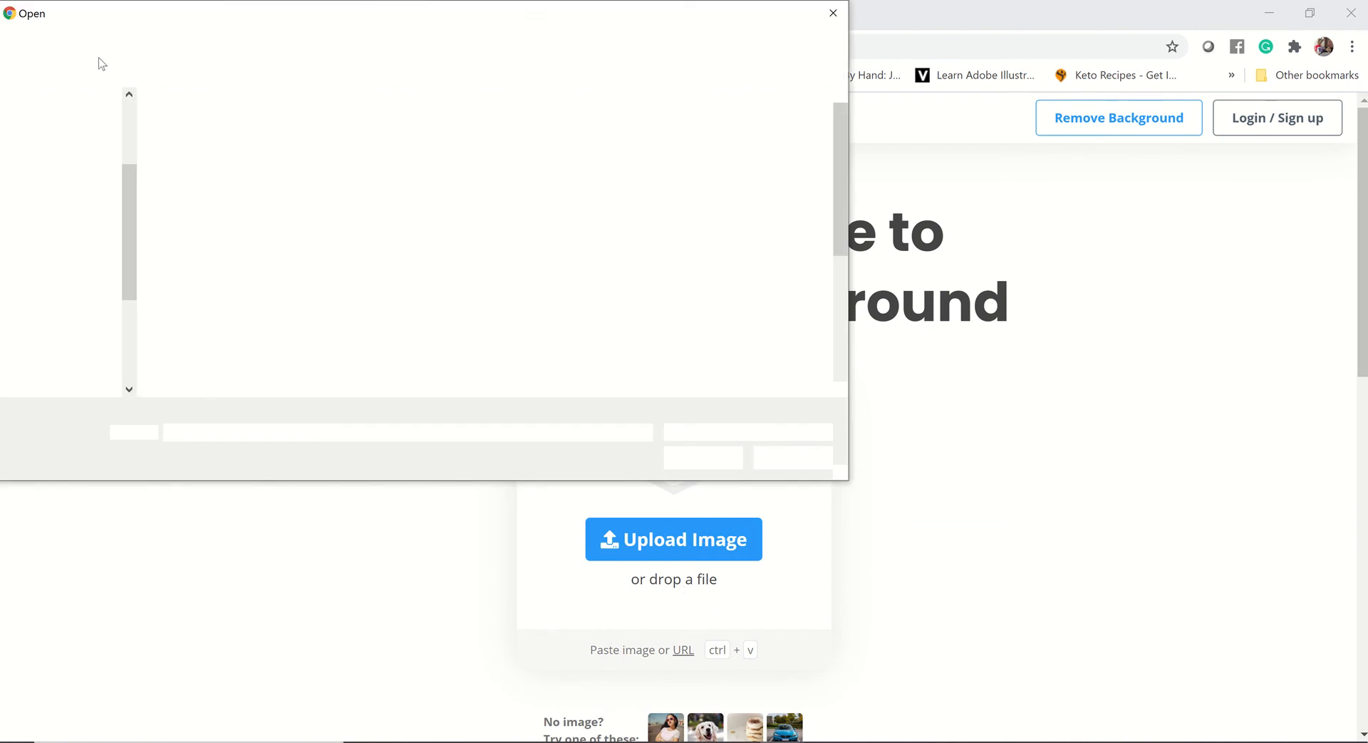
left_click(684, 293)
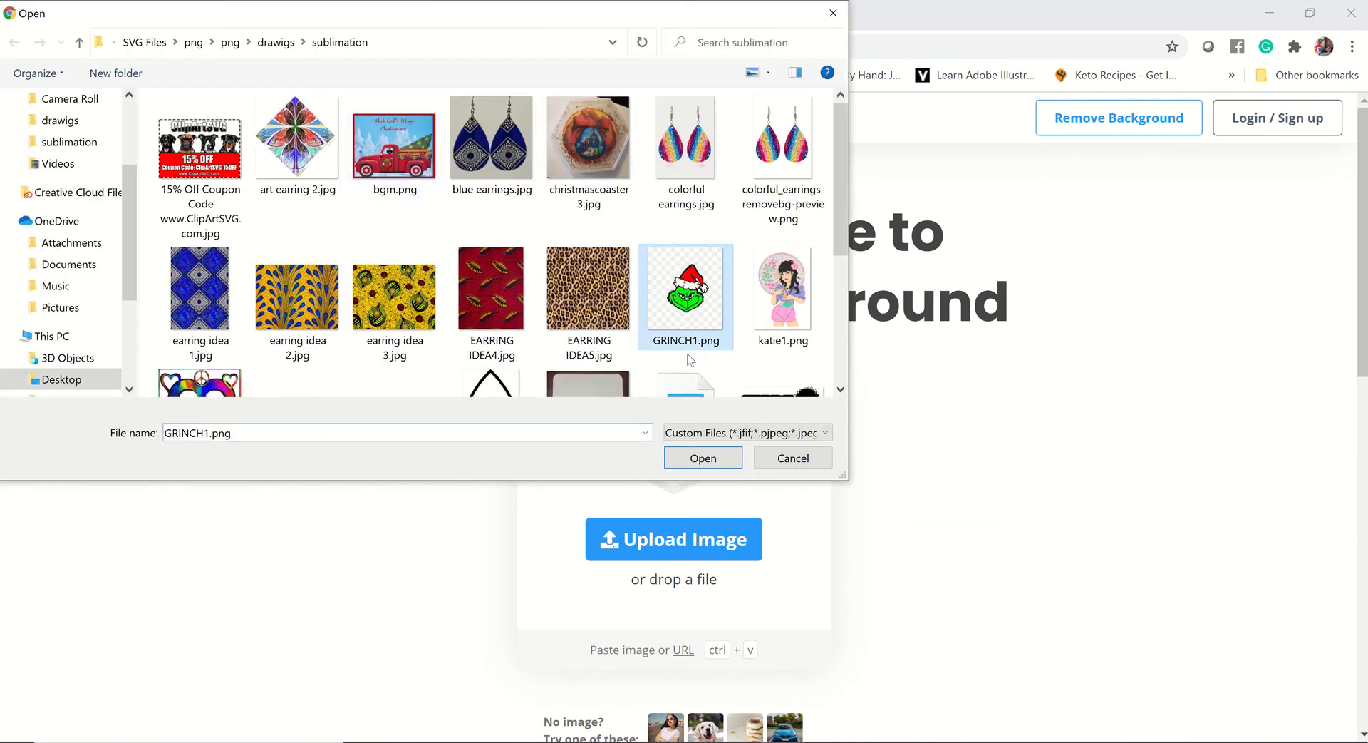
left_click(704, 459)
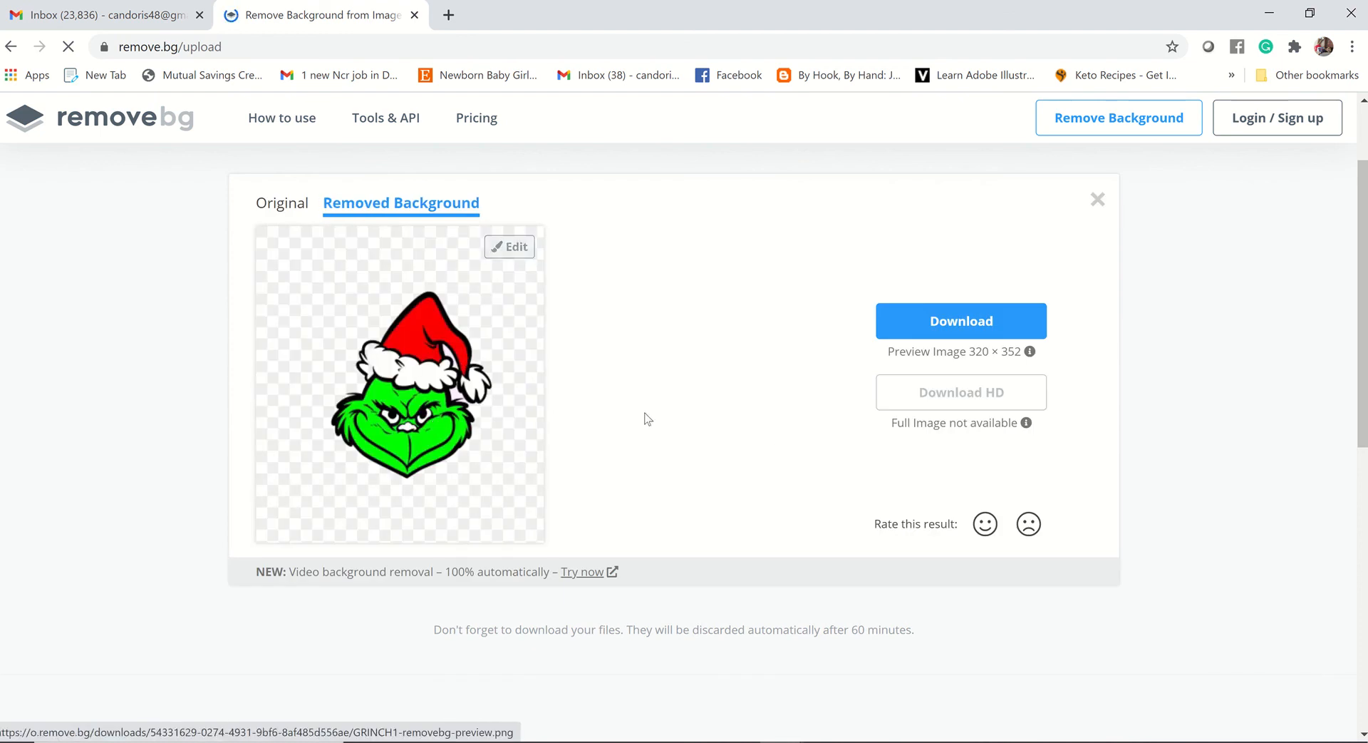
left_click(961, 321)
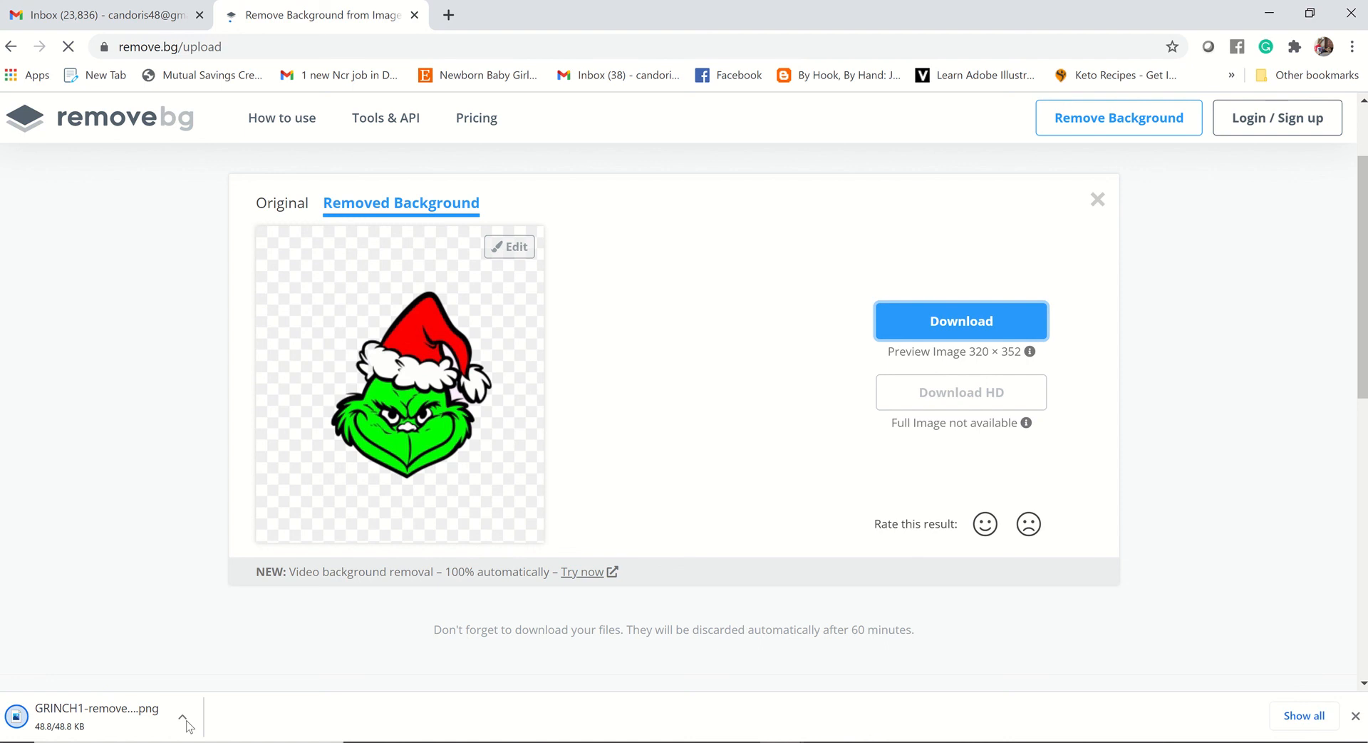
Open the downloaded Grinch image and save it as GRINCH1.png in the sublimation folder, replacing the existing file.
left_click(83, 709)
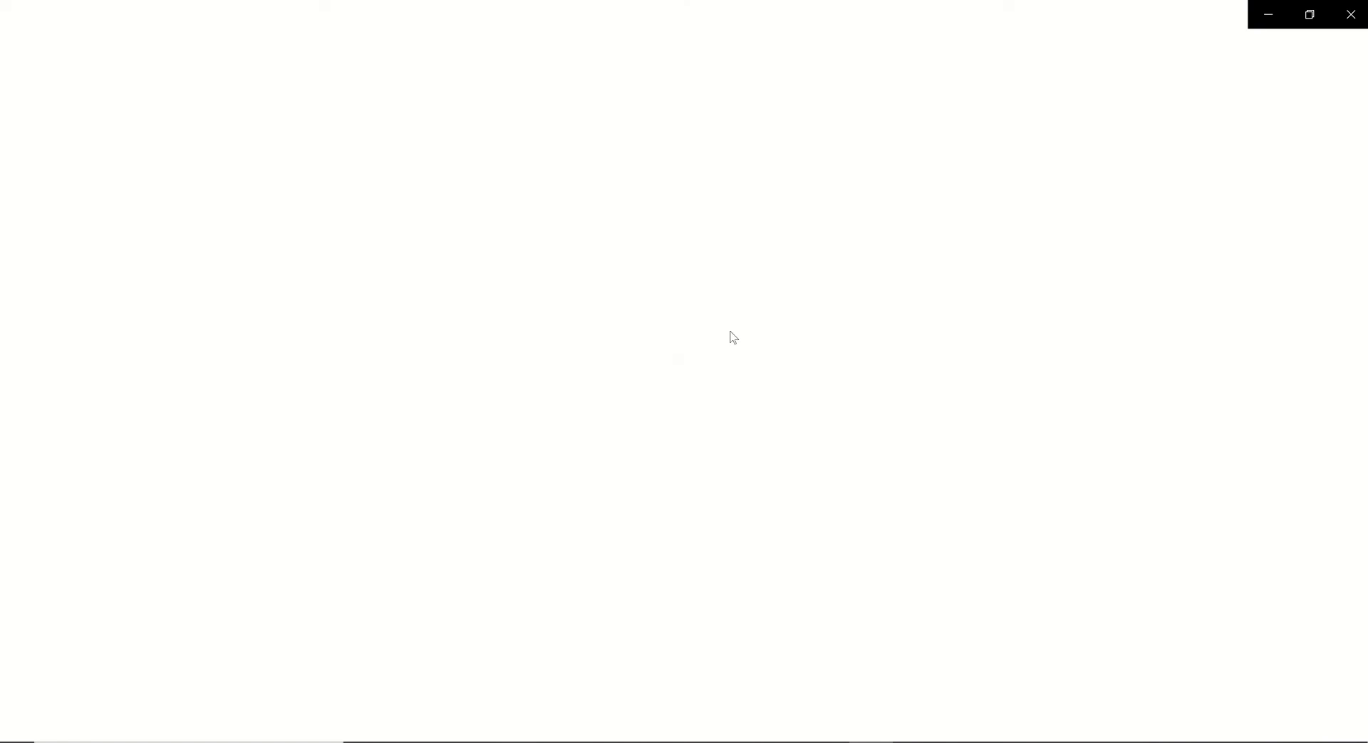
right_click(722, 394)
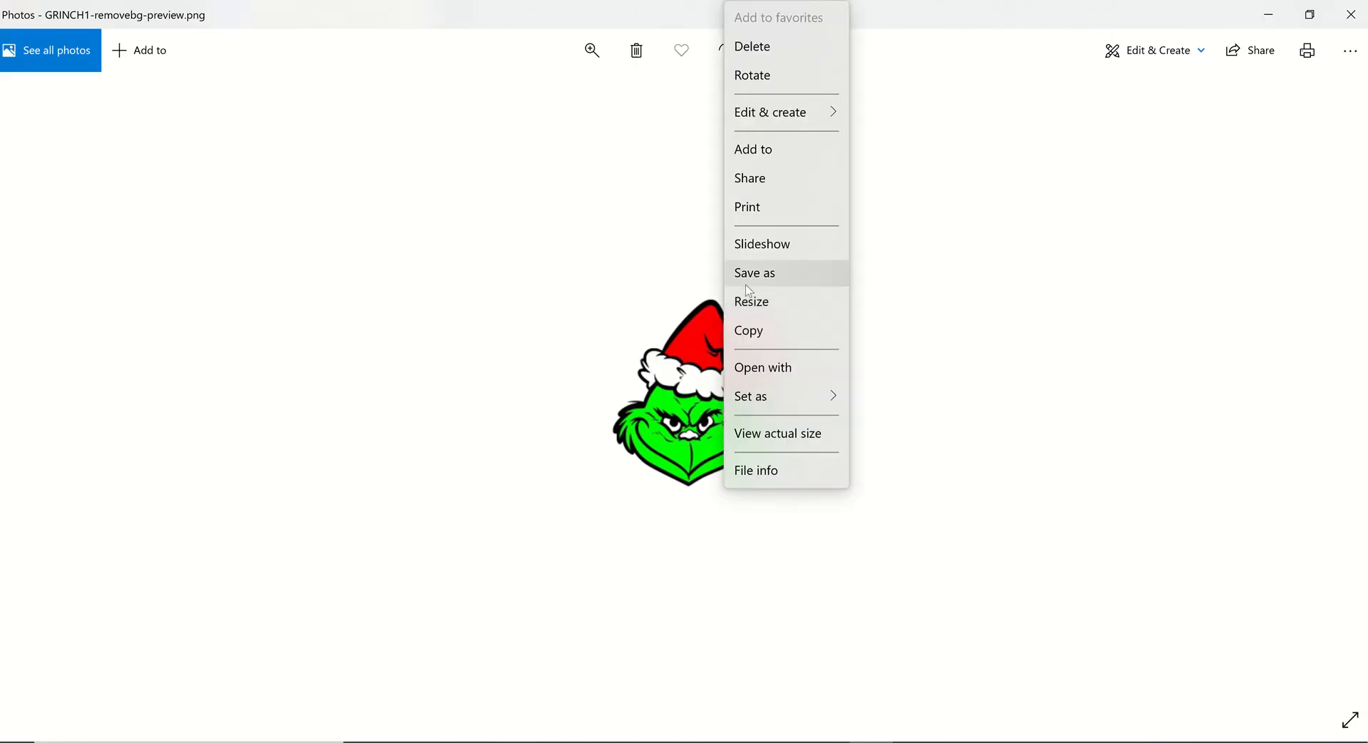
left_click(748, 282)
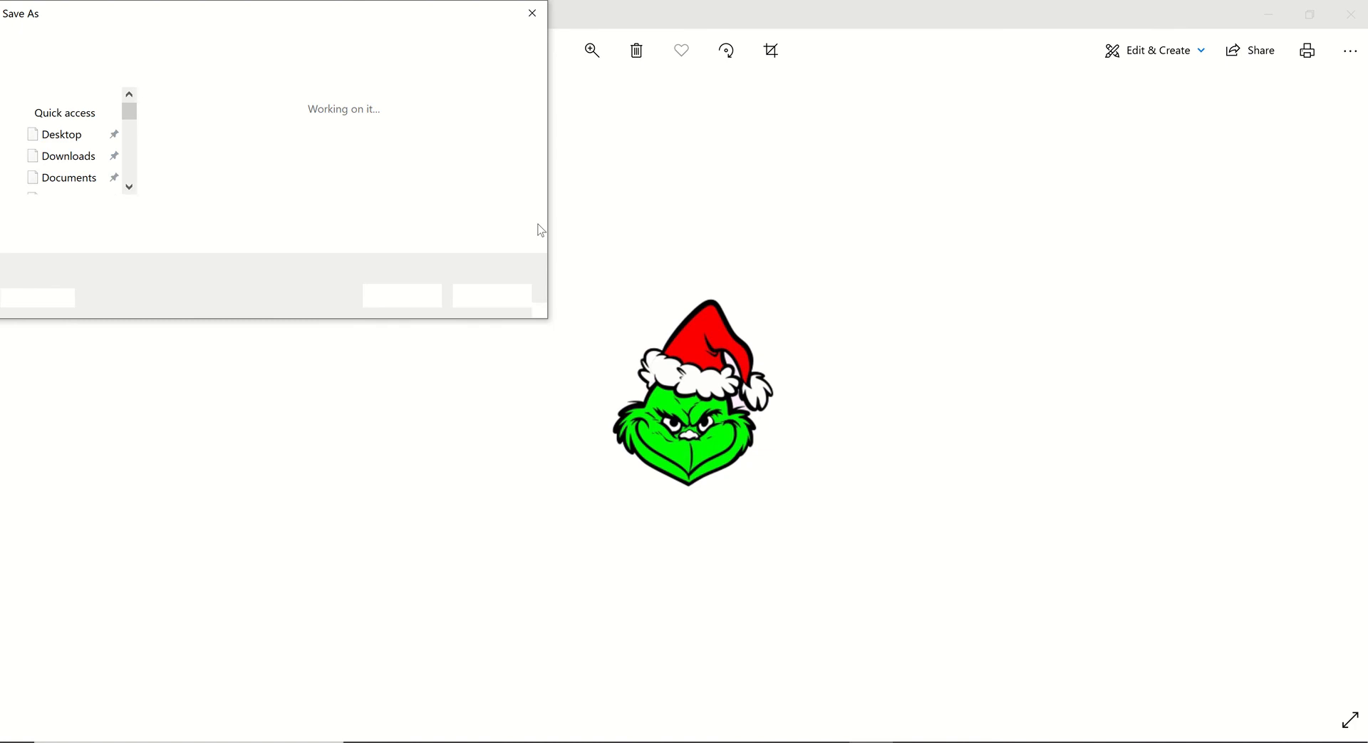
left_click(453, 153)
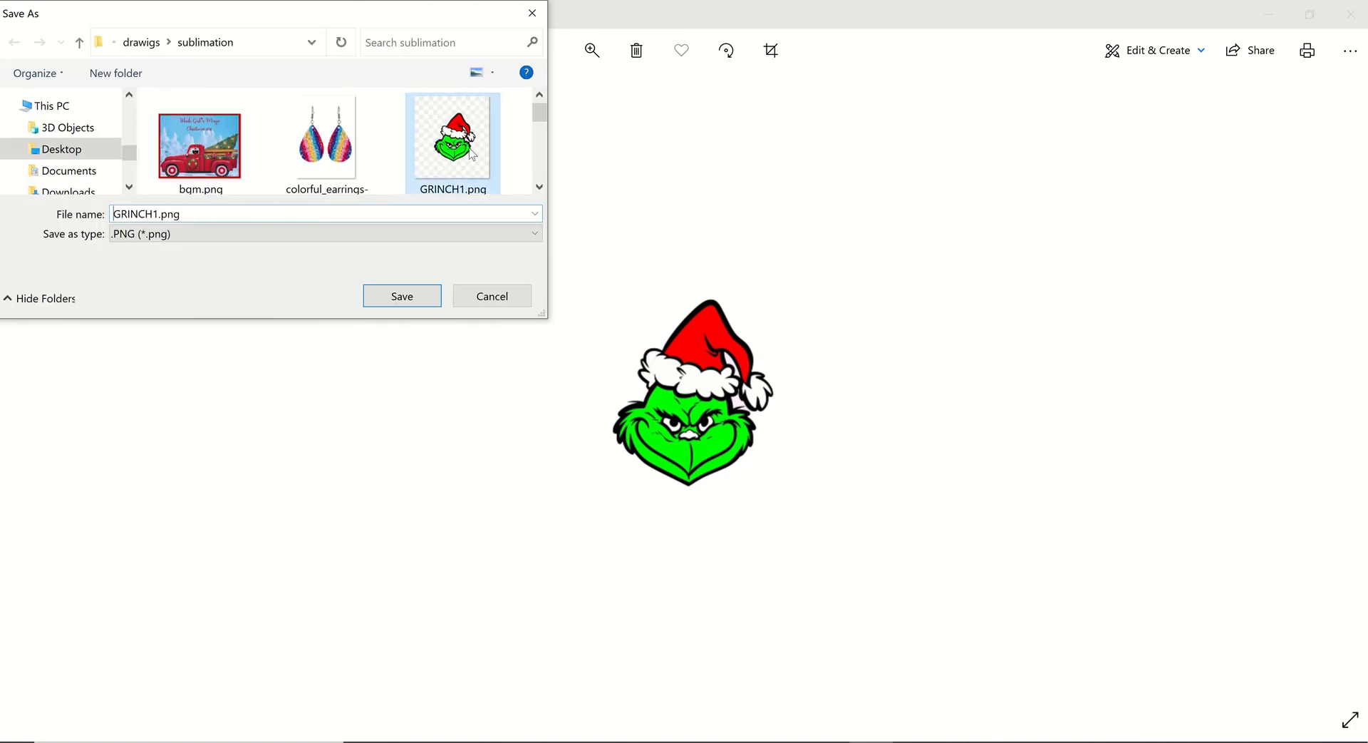
left_click(403, 304)
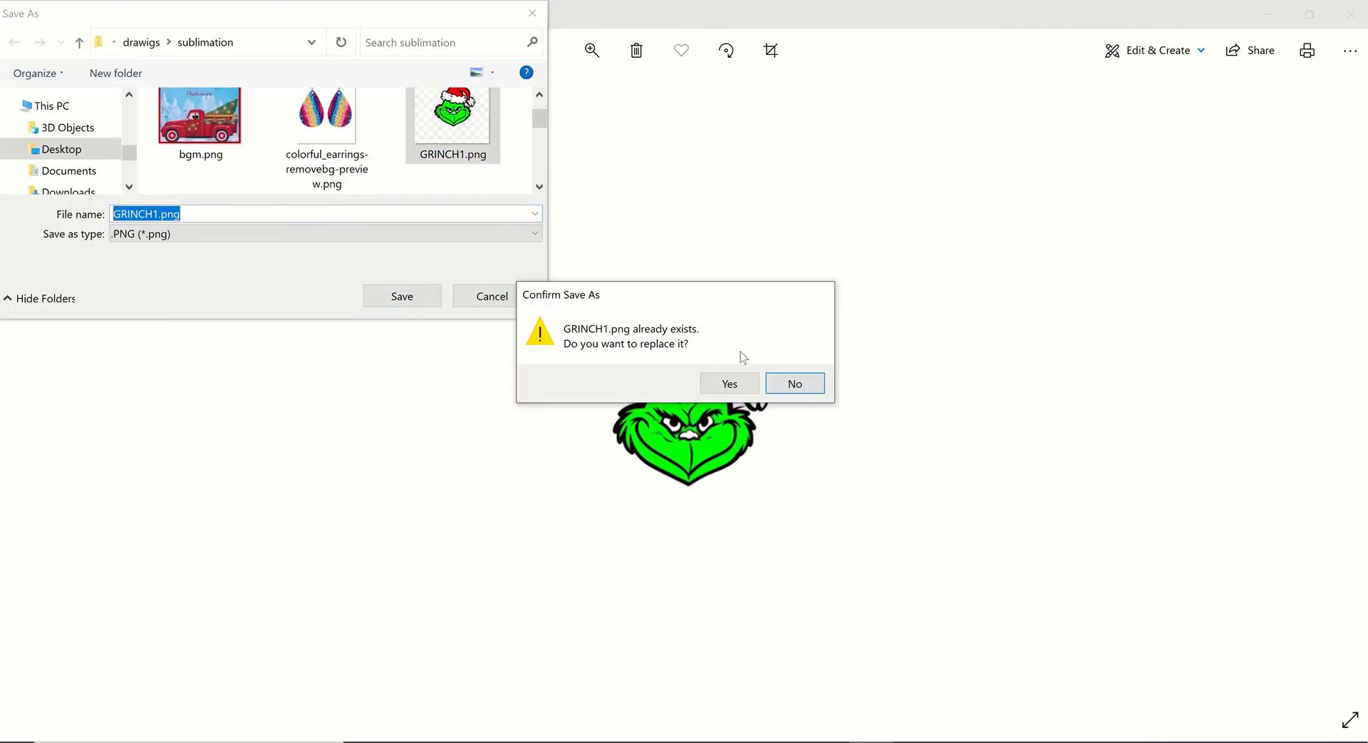
left_click(730, 384)
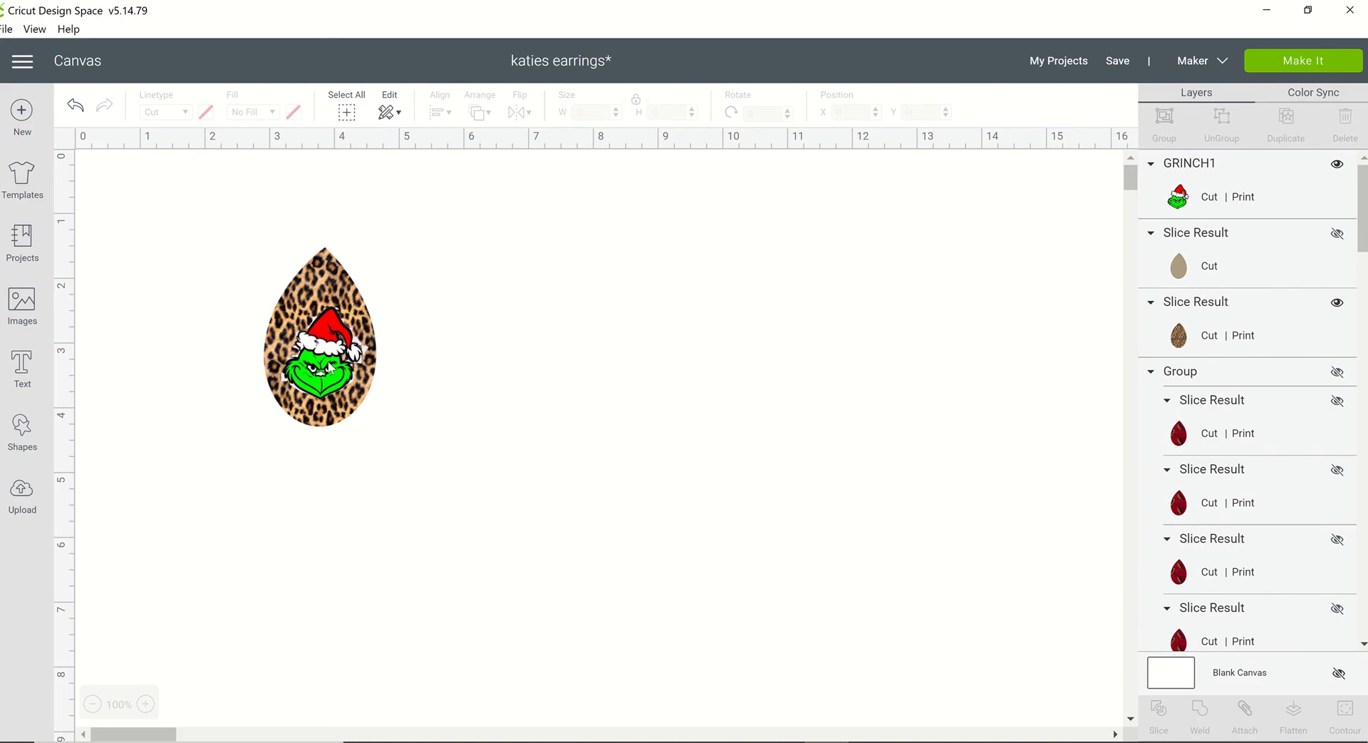
Back in Cricut Design Space, move the old Grinch image off the cheetah teardrop and delete it.
left_click(330, 367)
left_click_drag(282, 321, 485, 333)
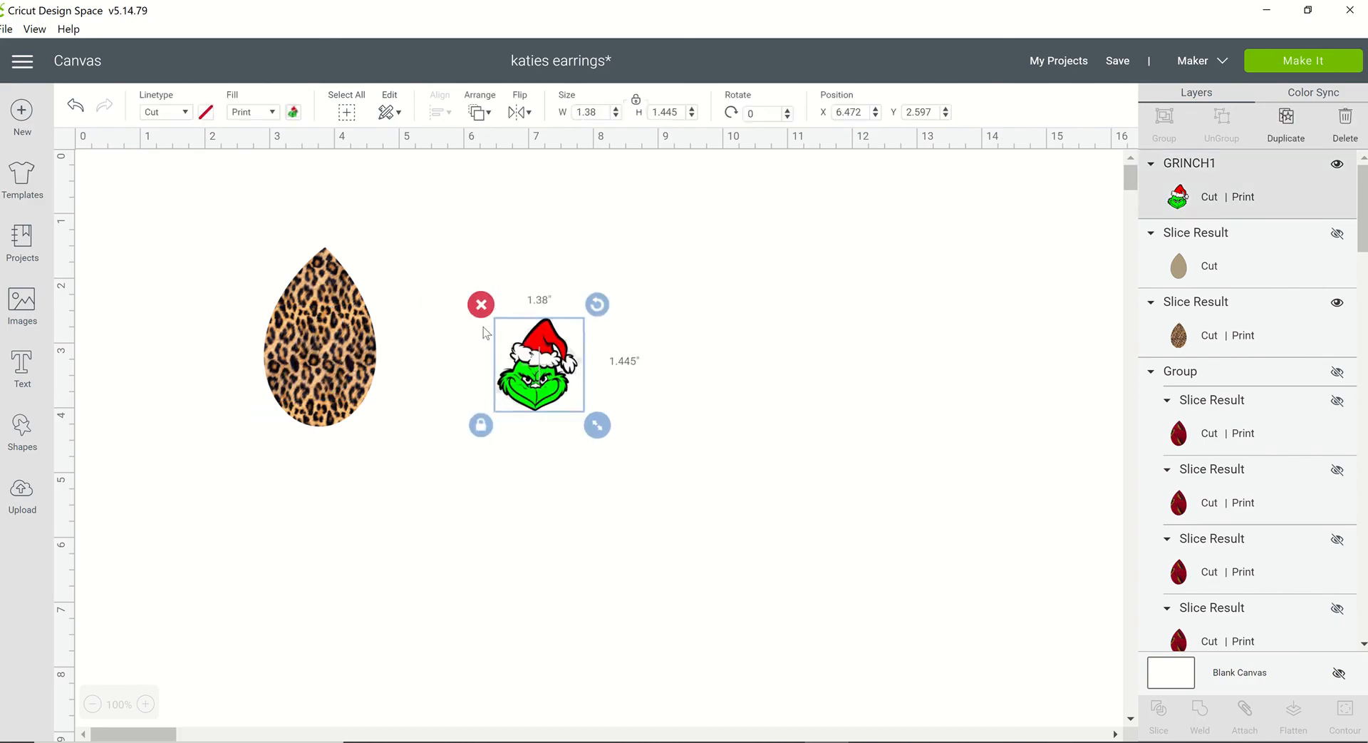
left_click(481, 305)
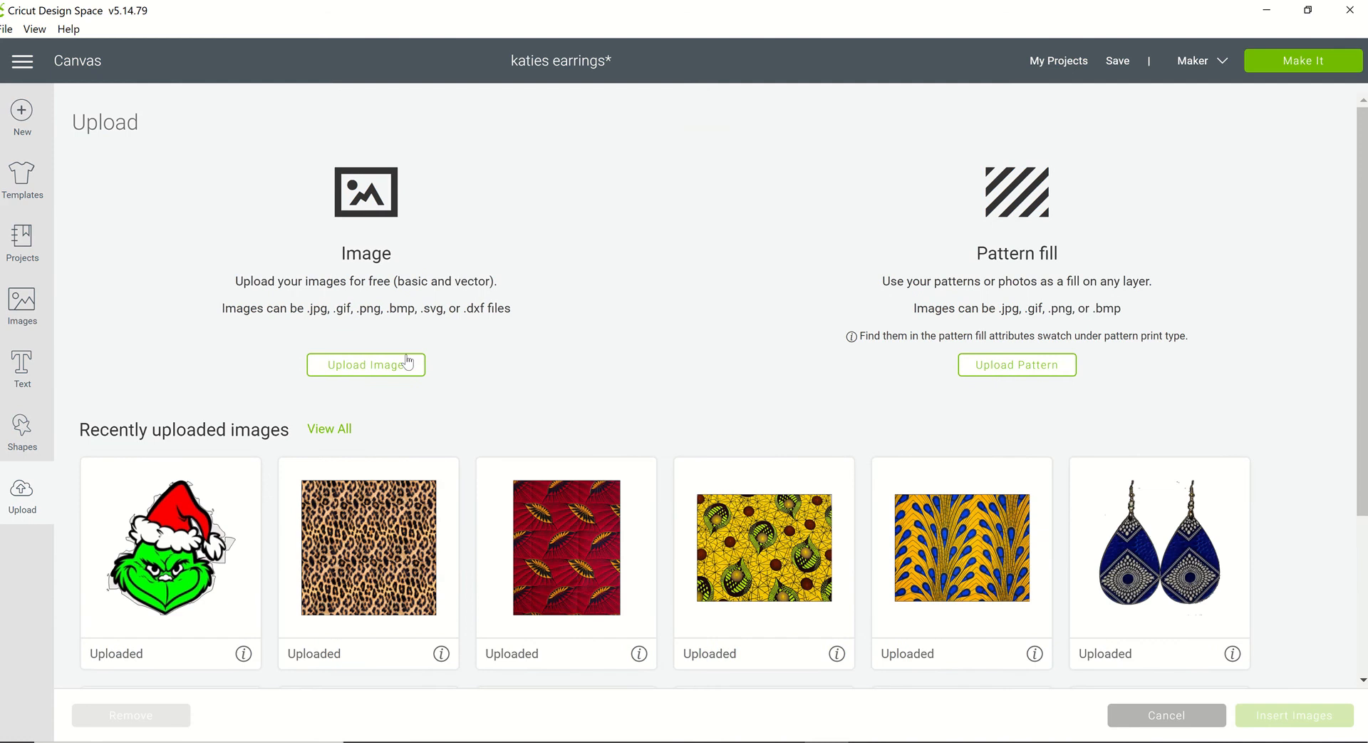
Start a new image upload and load the cleaned GRINCH1.png from the sublimation folder.
left_click(407, 362)
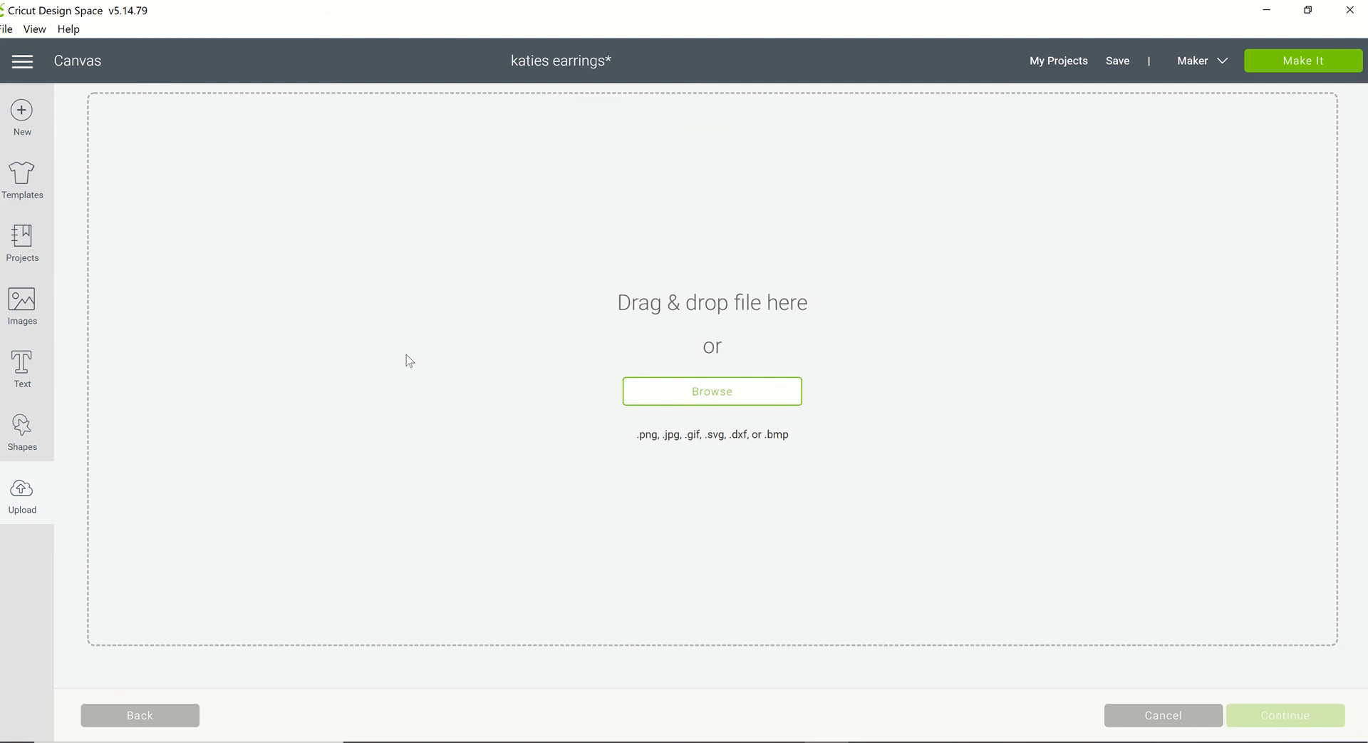
left_click(657, 404)
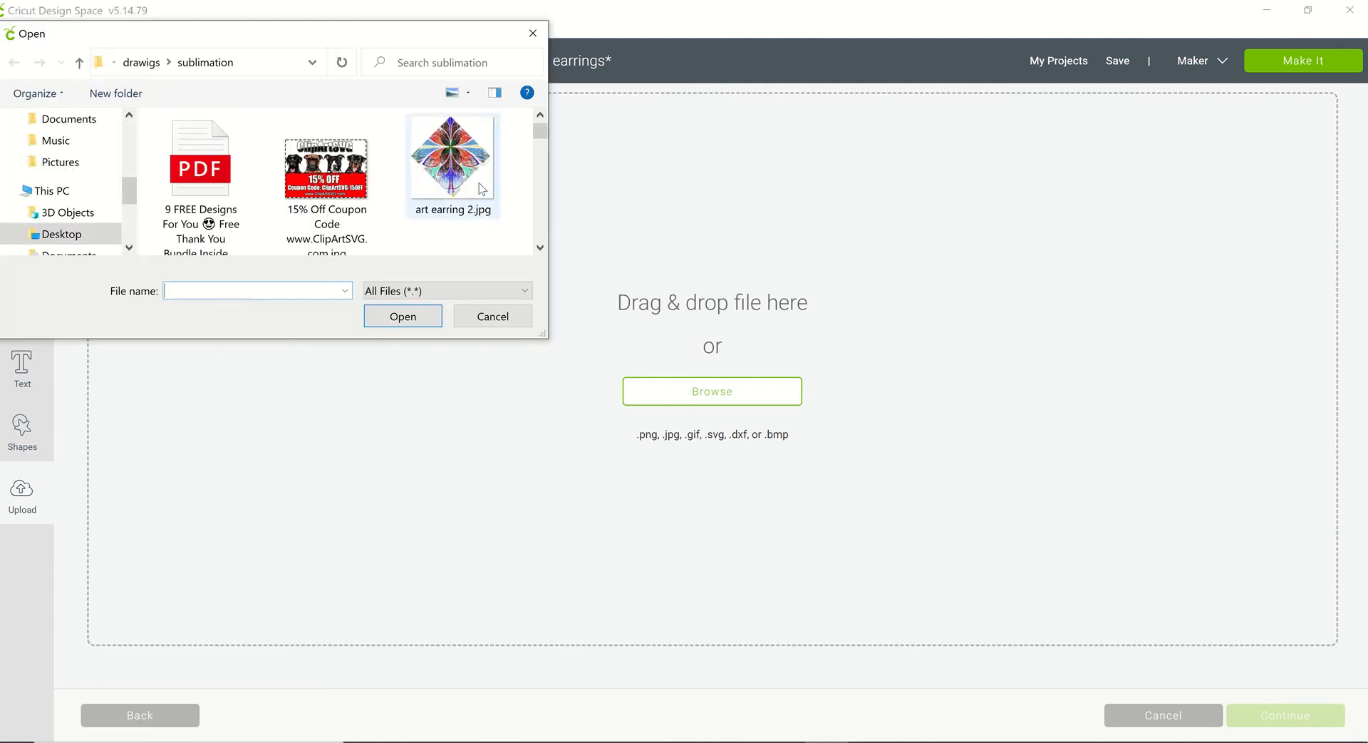
scroll(545, 253, "down", 5)
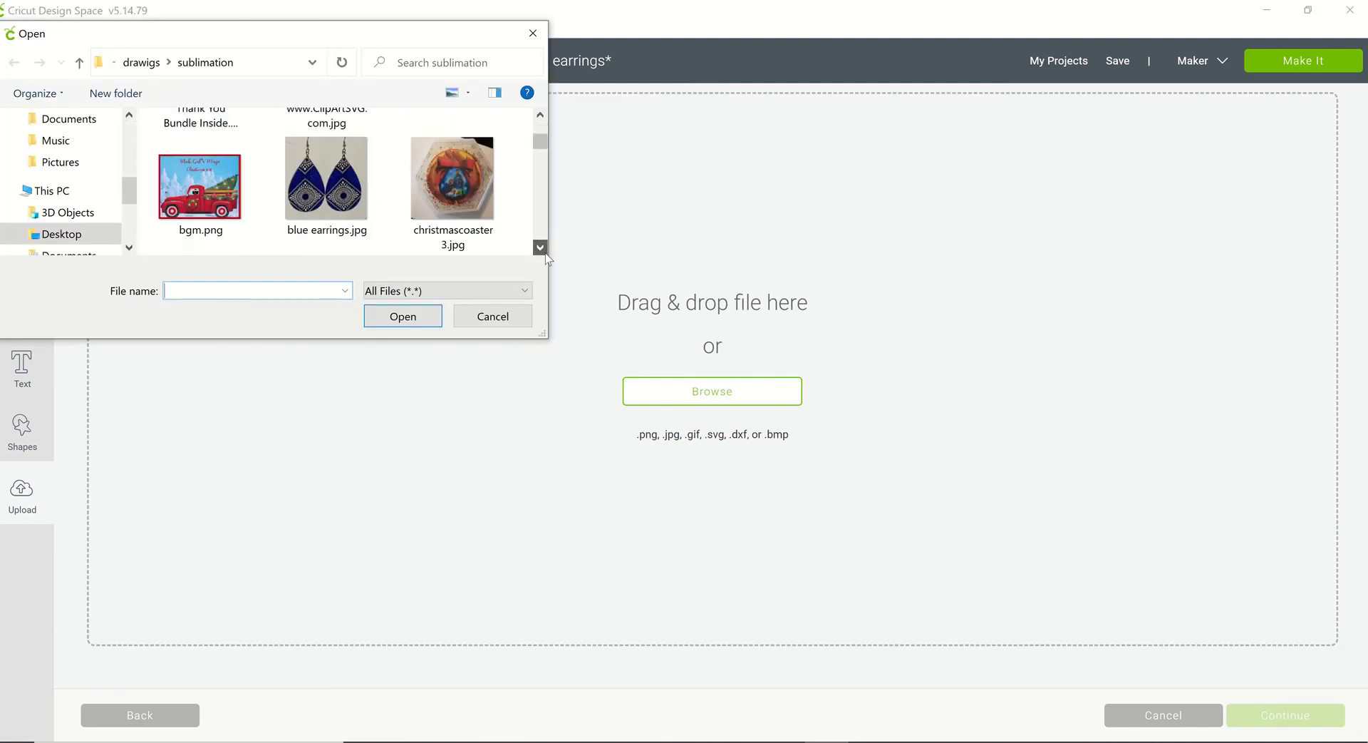
scroll(547, 259, "down", 1)
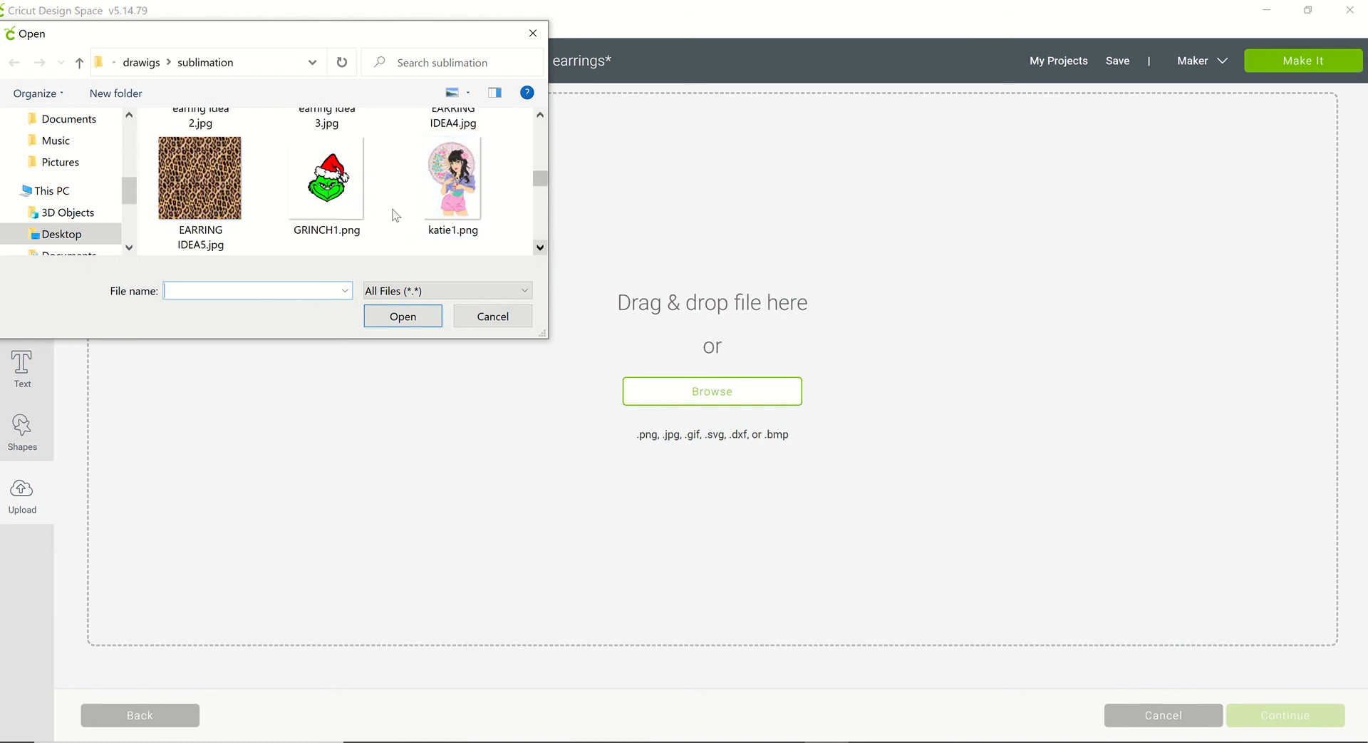
left_click(317, 234)
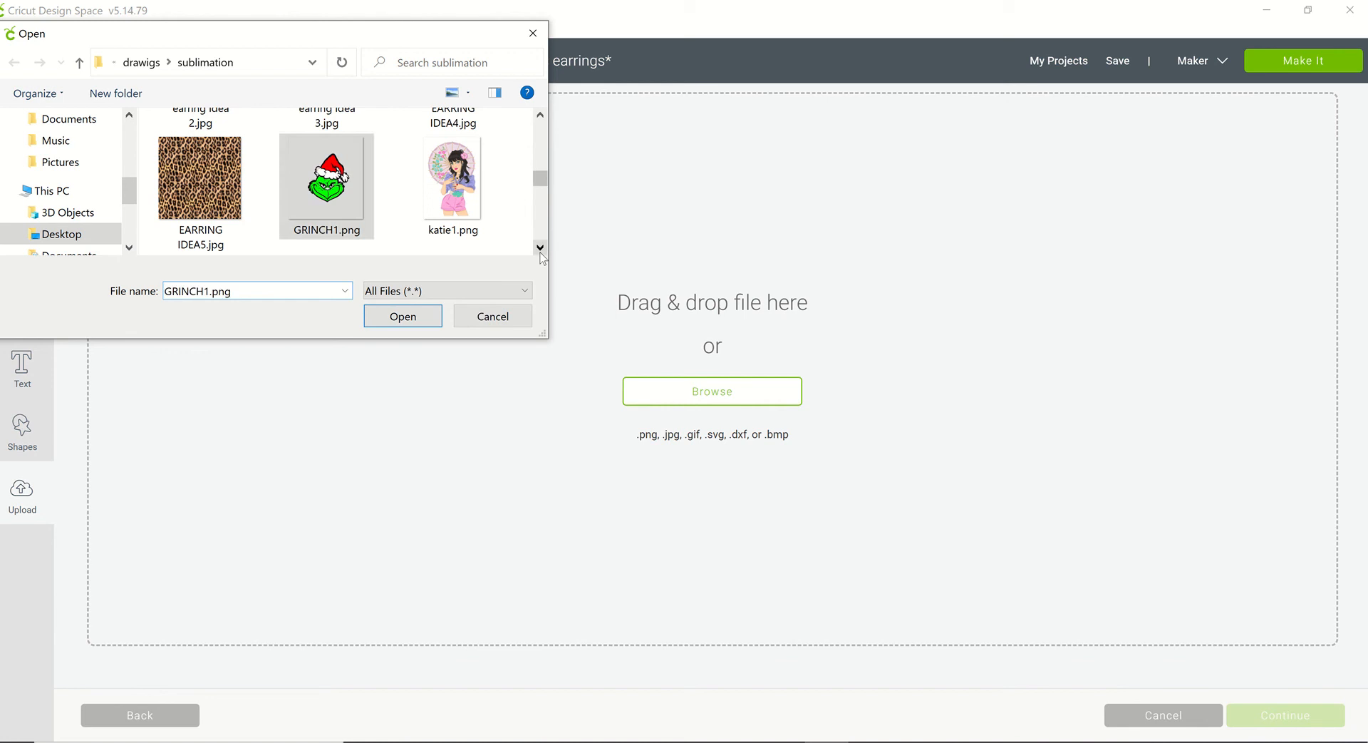
scroll(540, 248, "down", 5)
left_click(403, 316)
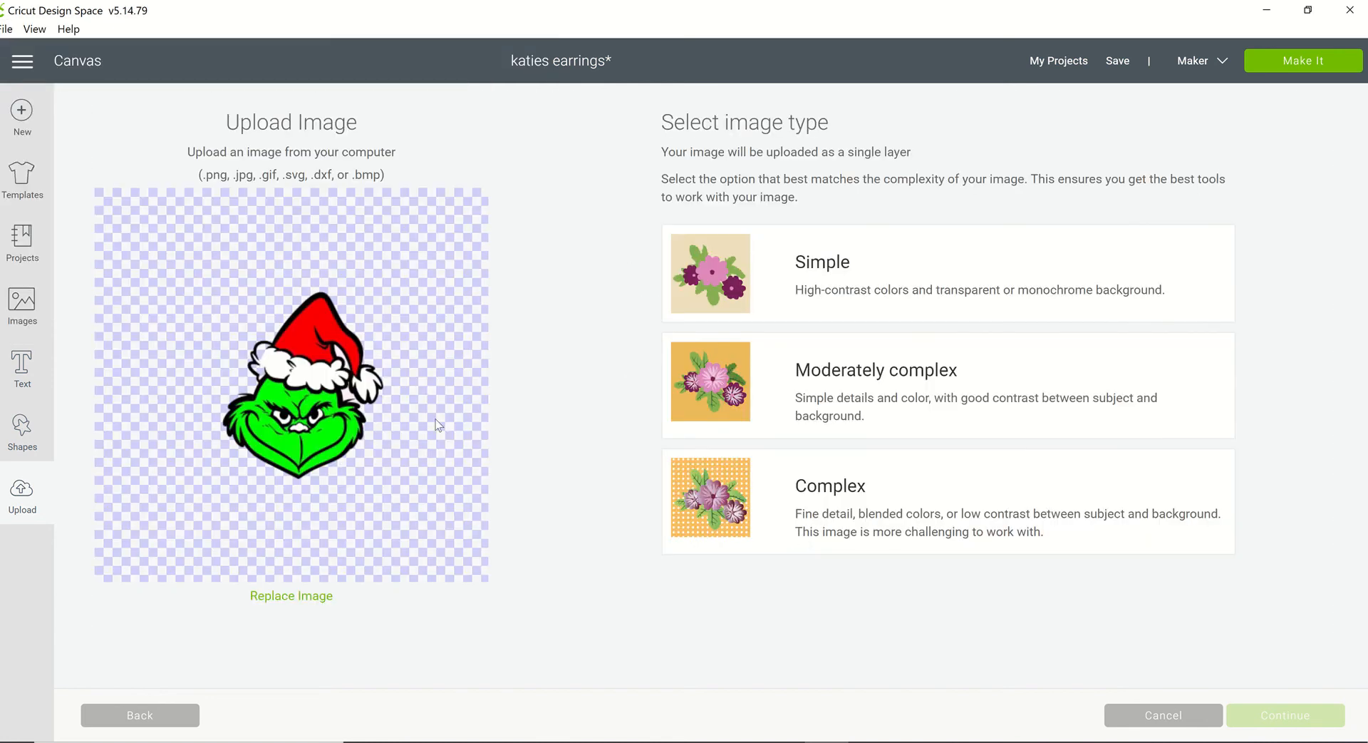
Set the image type to Complex, skip any erasing, and save GRINCH1 as a Print Then Cut image.
left_click(725, 517)
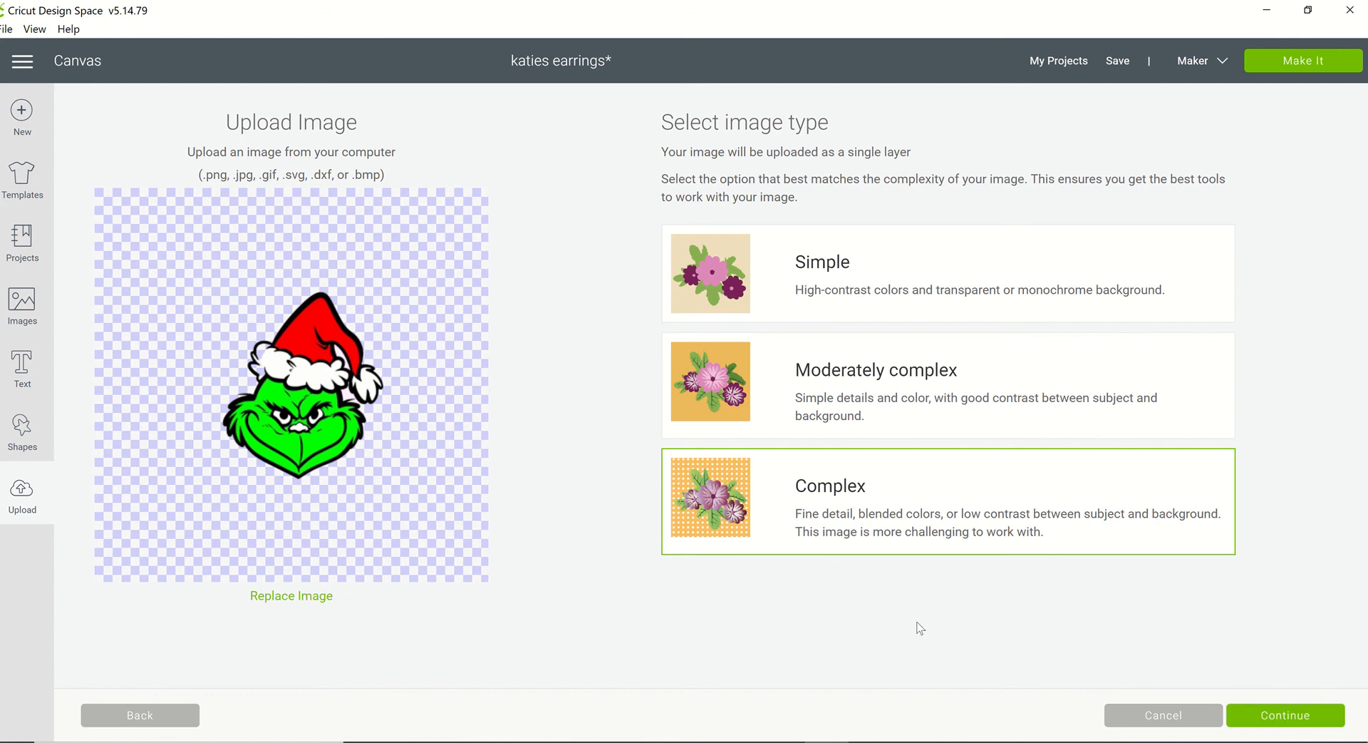
left_click(1256, 715)
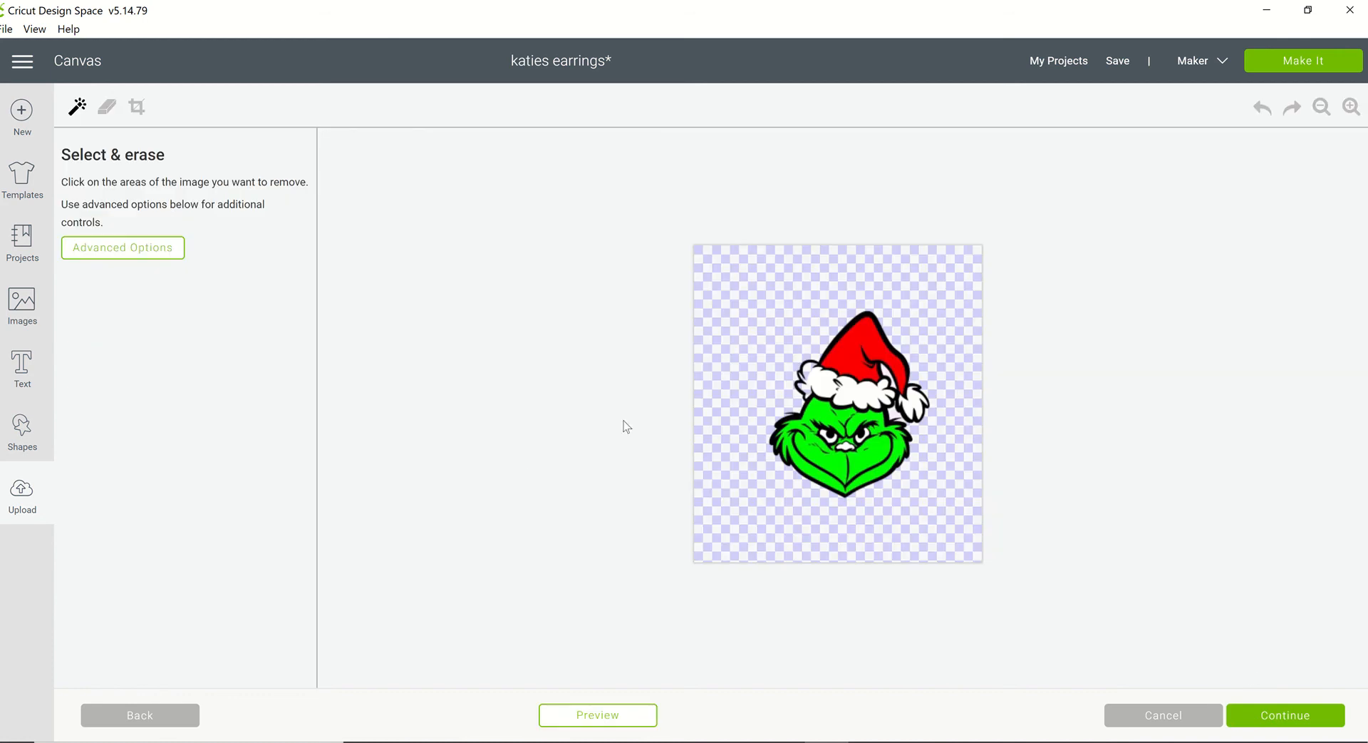
left_click(1284, 717)
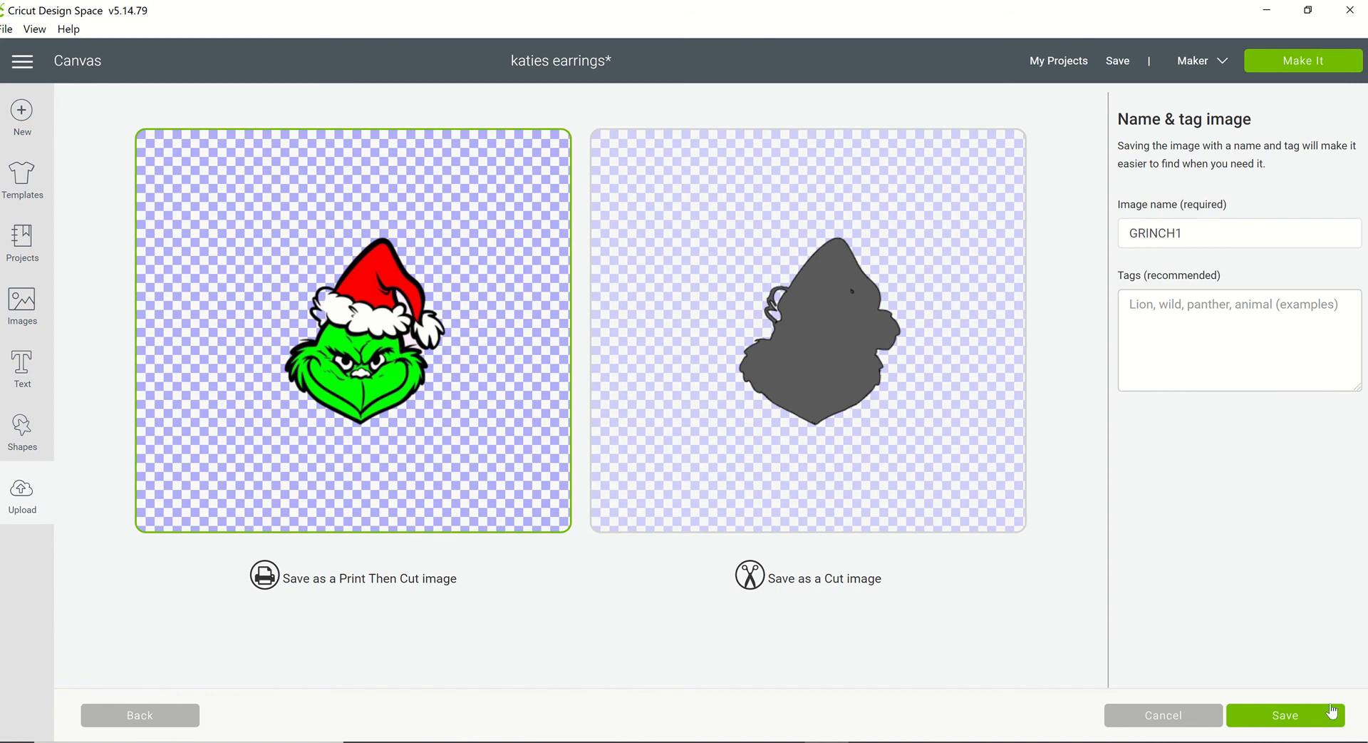
left_click(1278, 712)
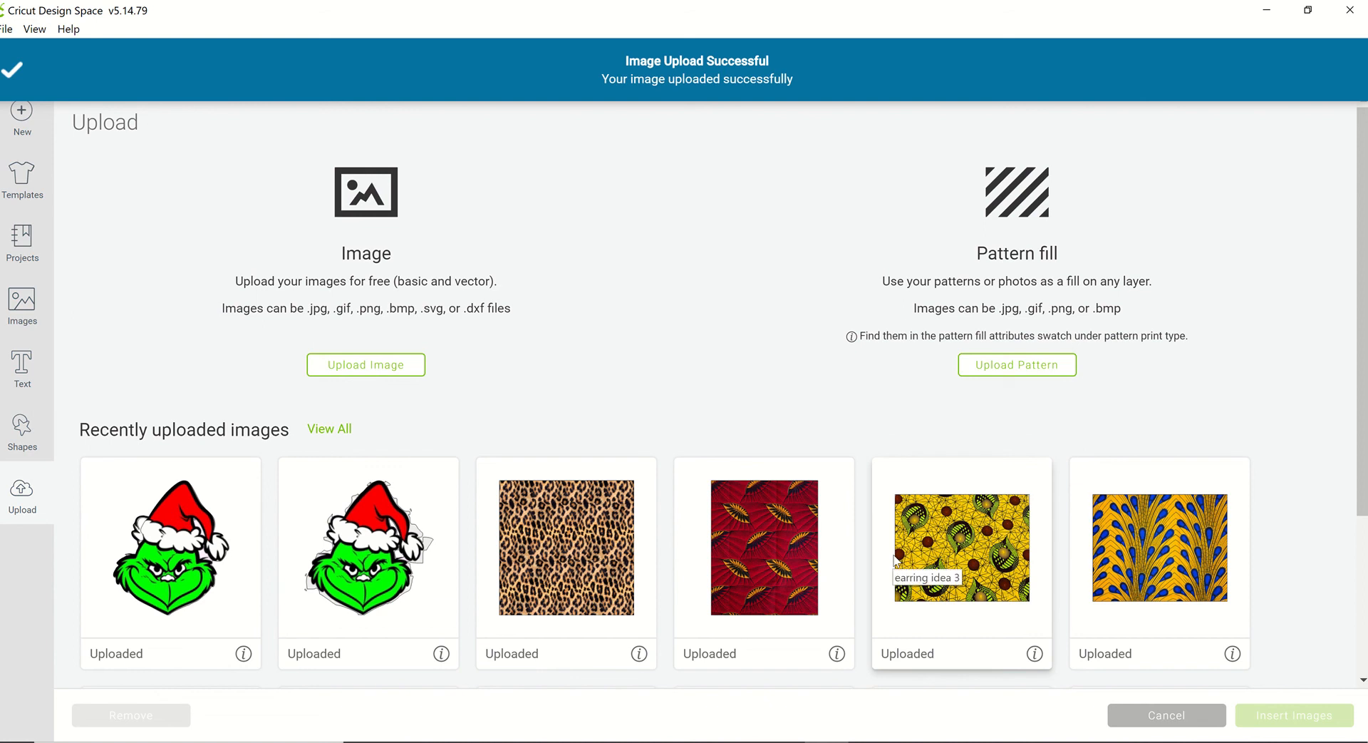
Delete the older GRINCH1 image with the rough outline from the recently uploaded images.
left_click(442, 654)
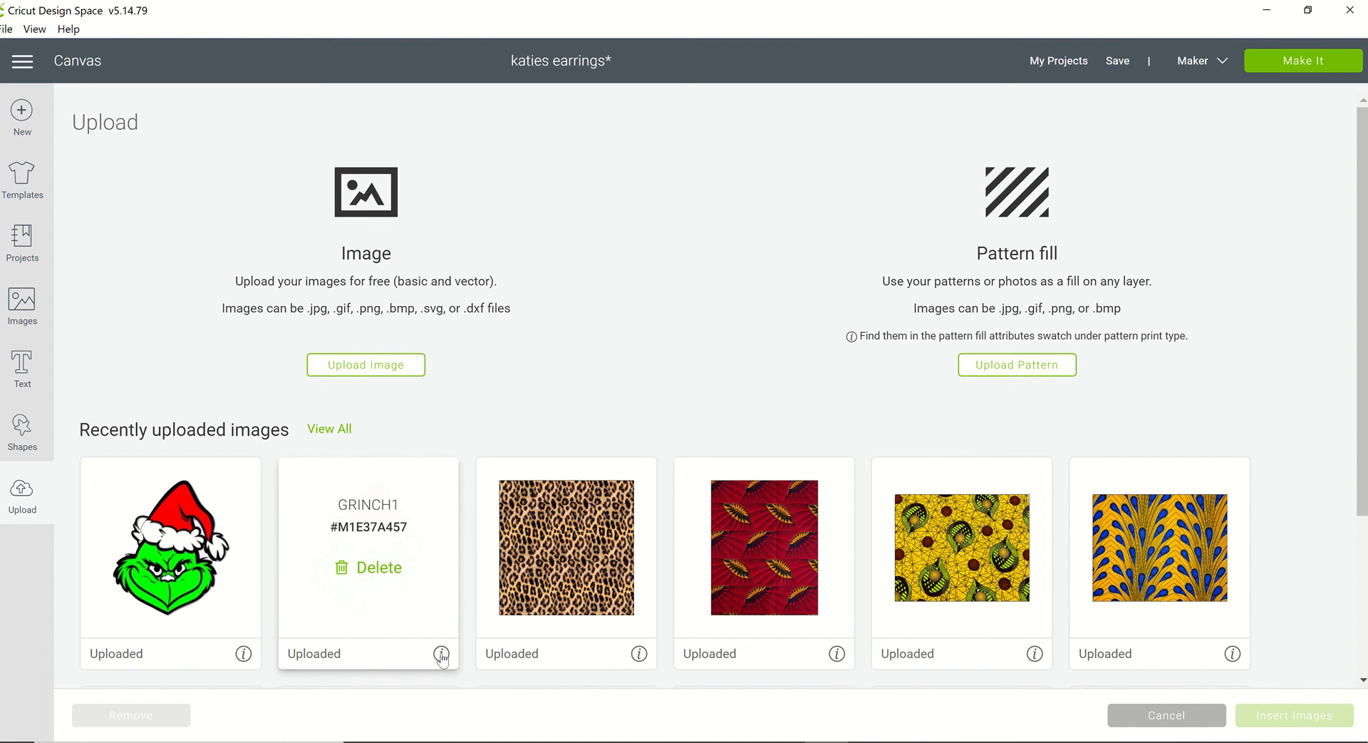
left_click(384, 579)
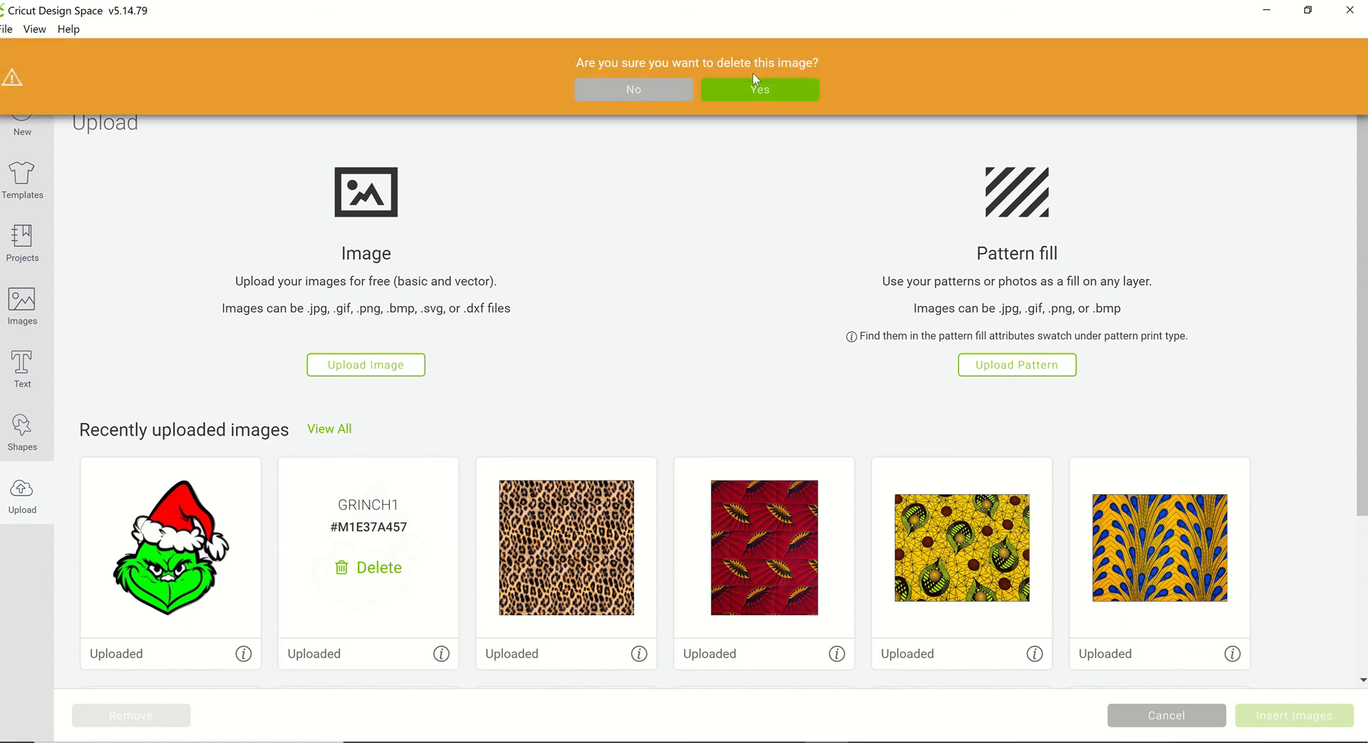
left_click(759, 90)
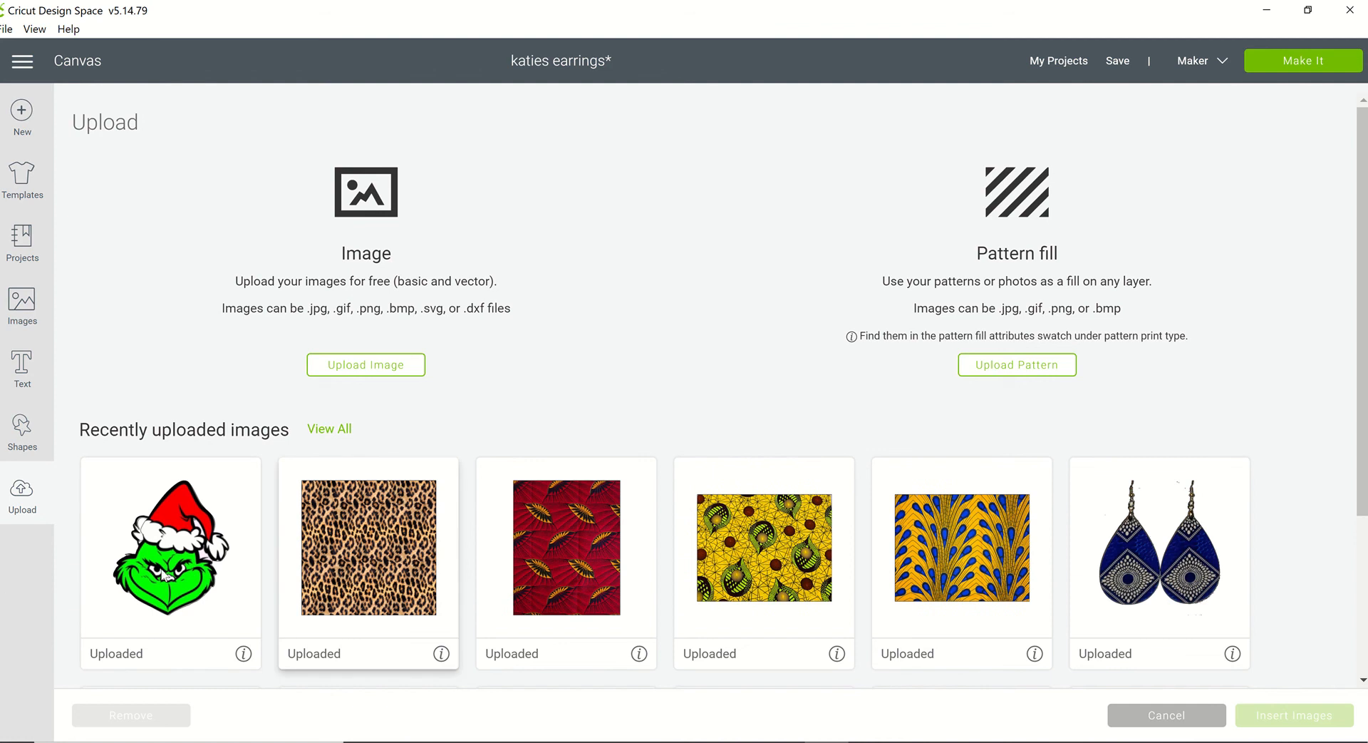
Insert the new GRINCH1 upload into the canvas and place it over the middle of the cheetah teardrop.
left_click(166, 586)
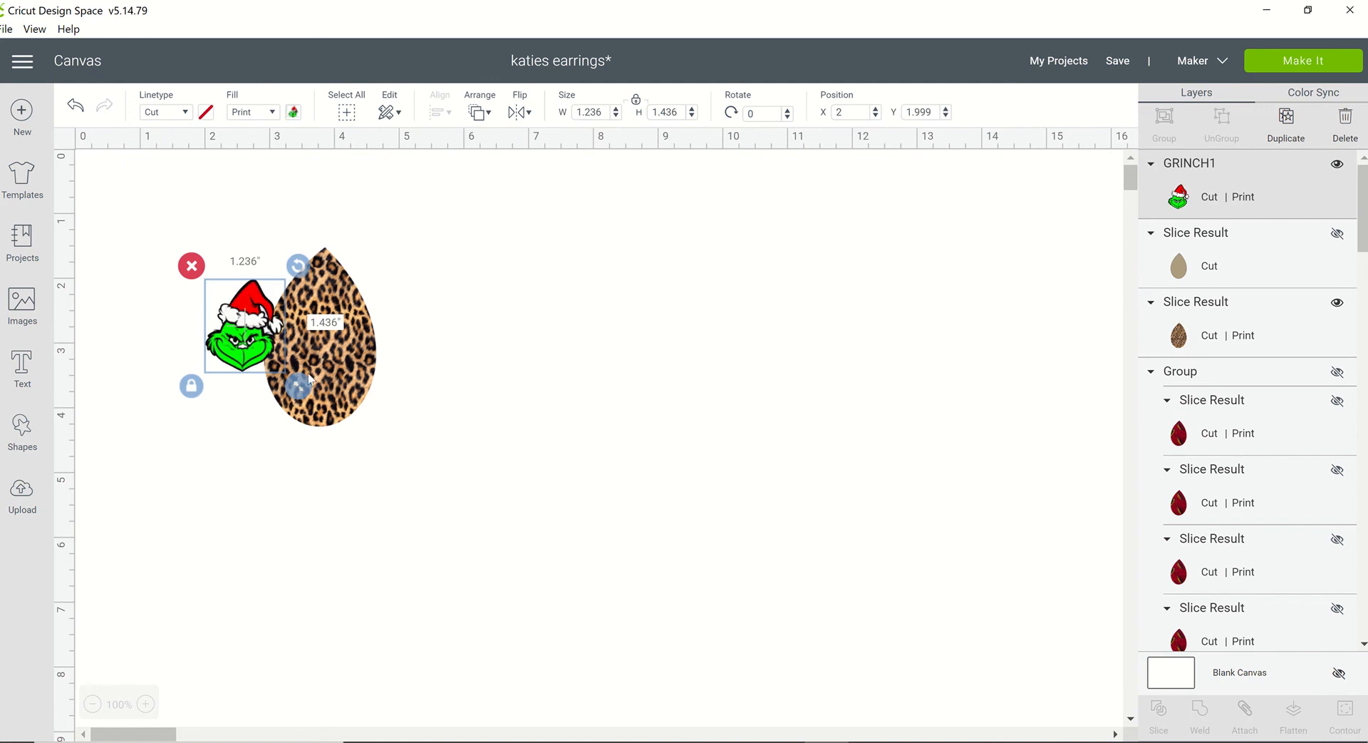
left_click_drag(249, 345, 322, 356)
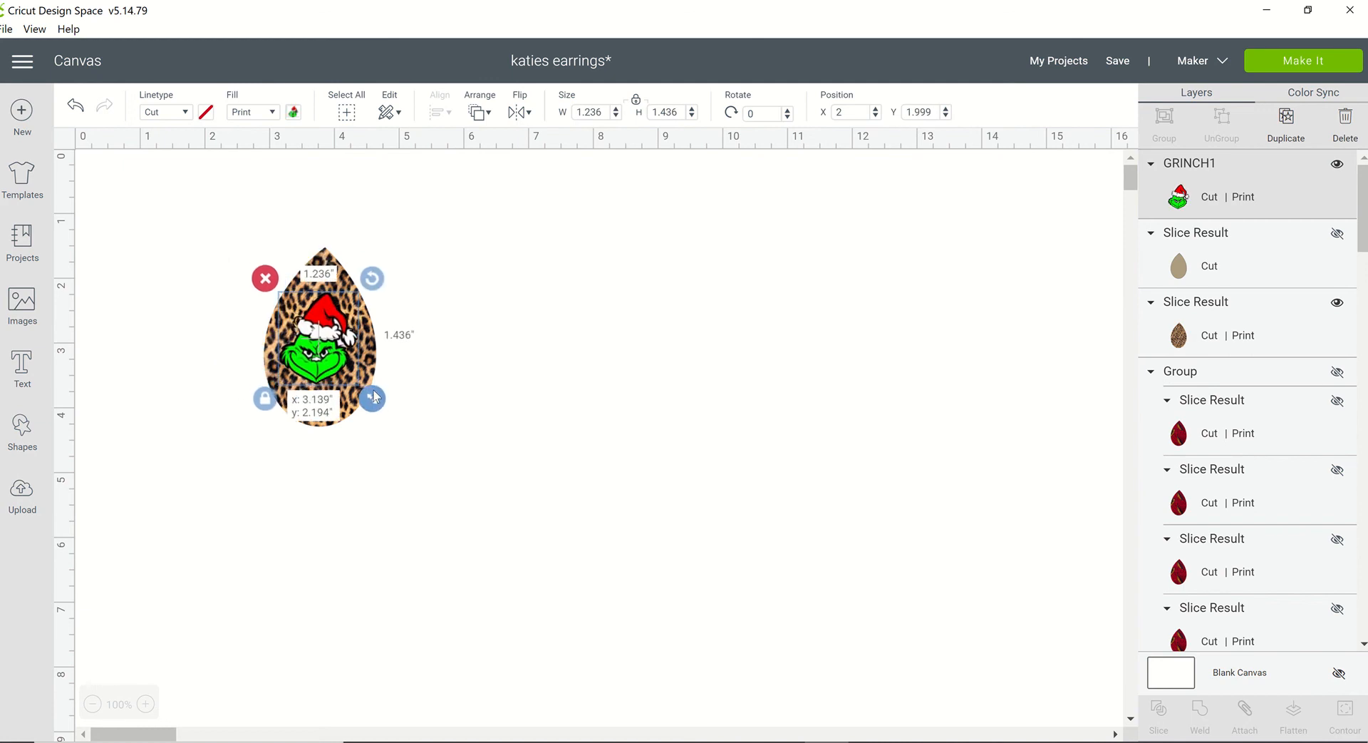
left_click(617, 421)
Center the Grinch image horizontally and vertically on the cheetah teardrop.
left_click_drag(238, 214, 518, 503)
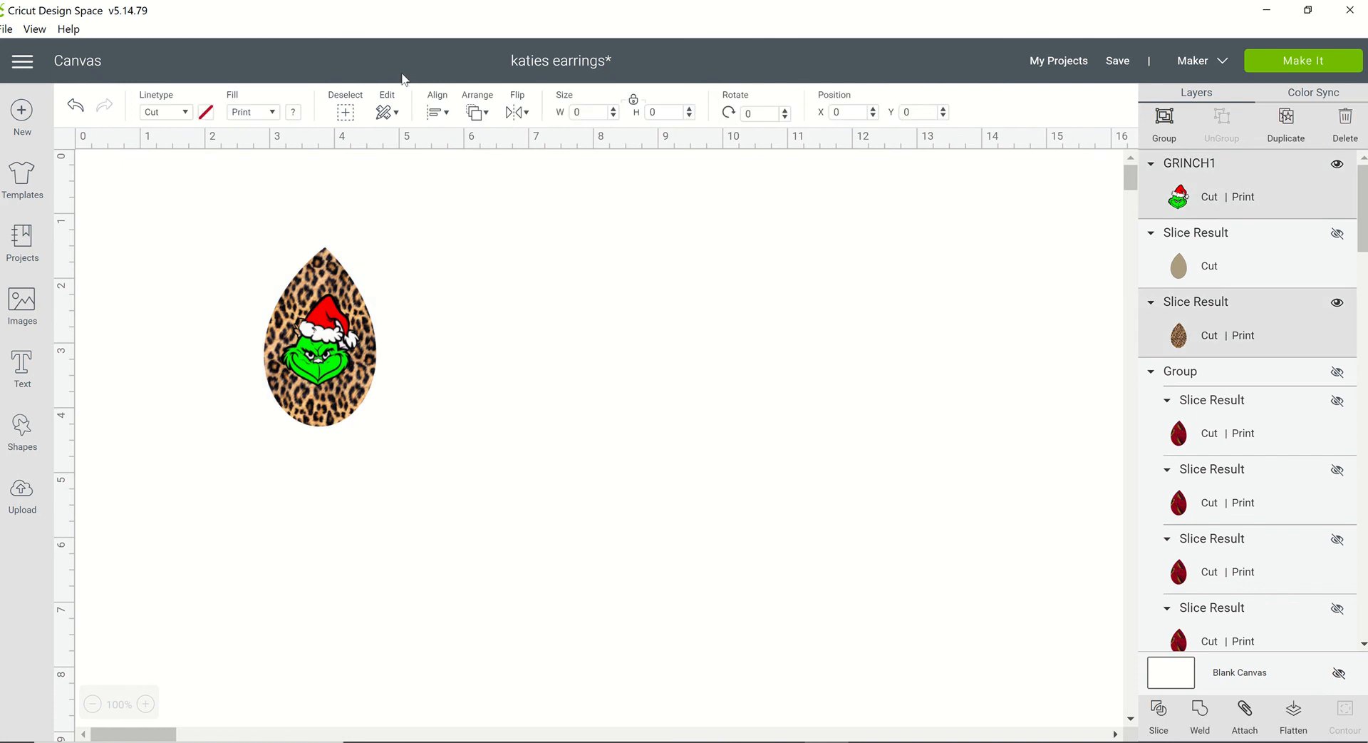
left_click(443, 114)
left_click(492, 192)
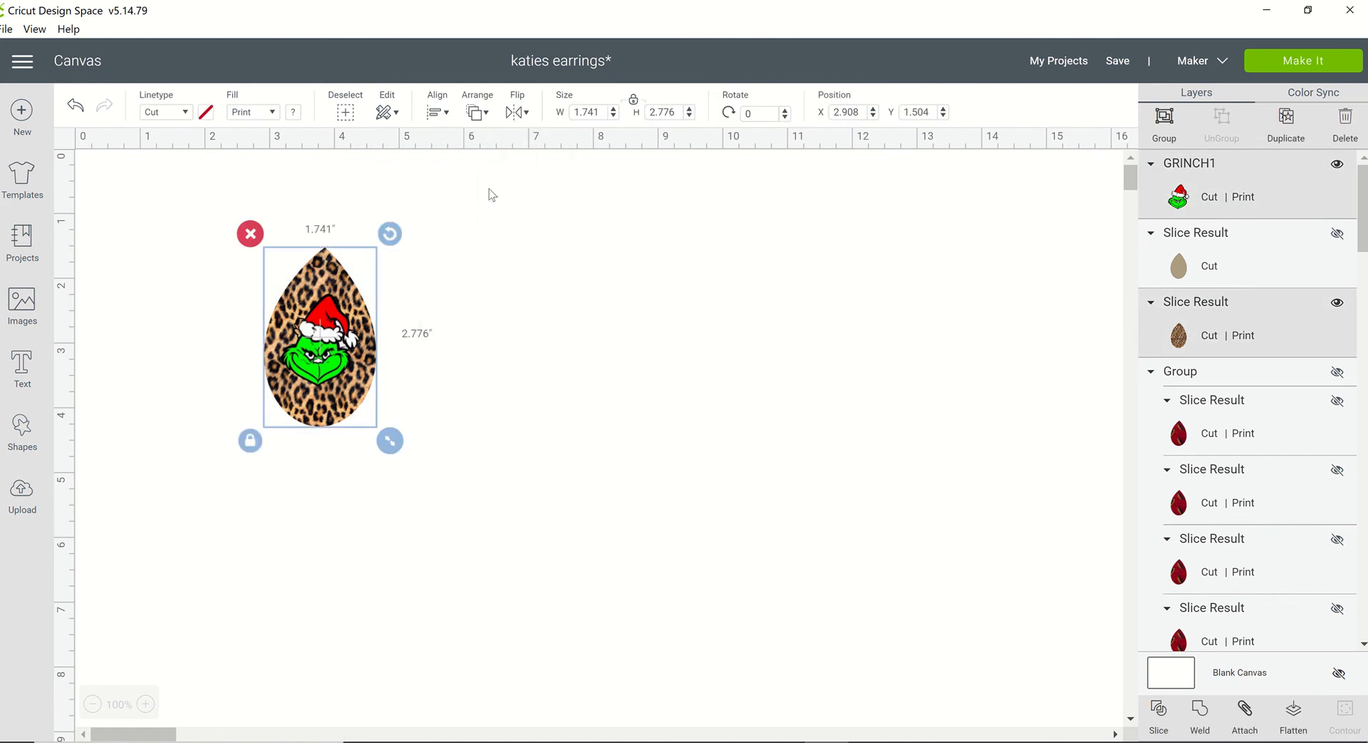
left_click(447, 115)
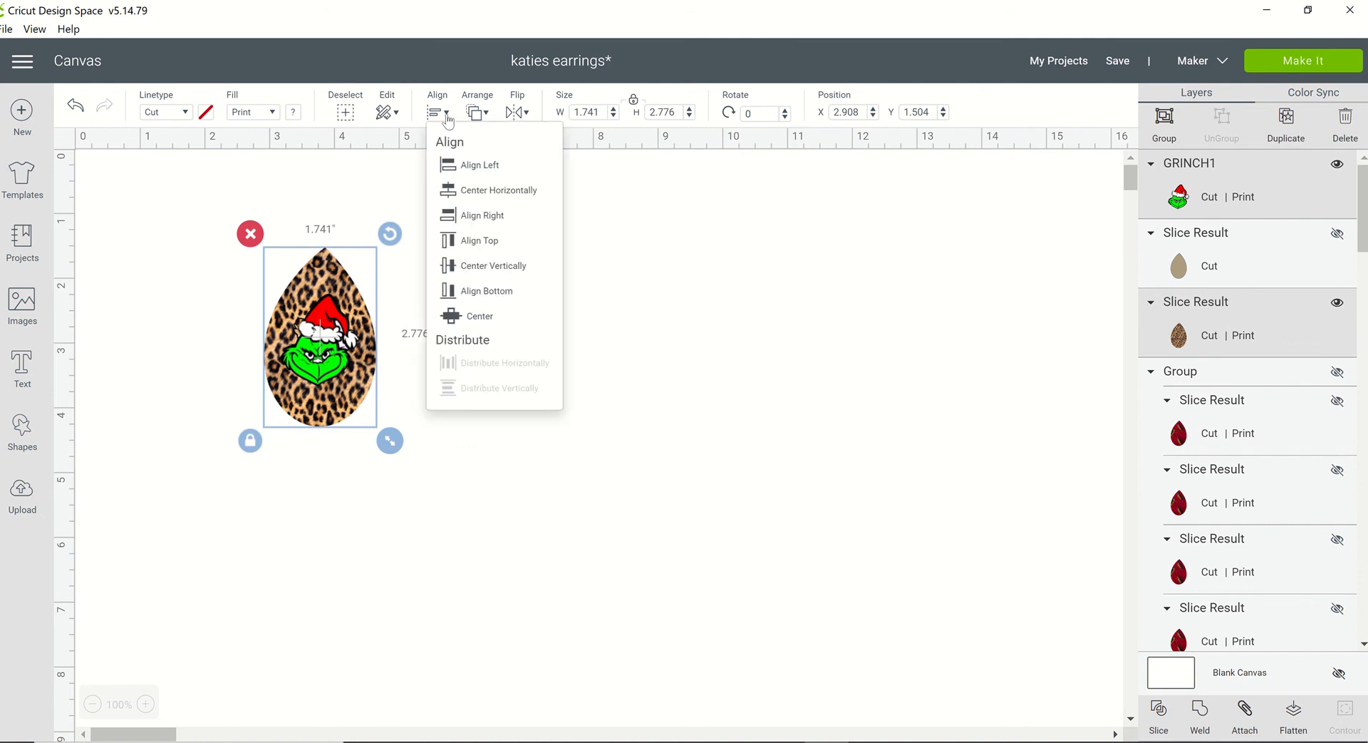
left_click(493, 265)
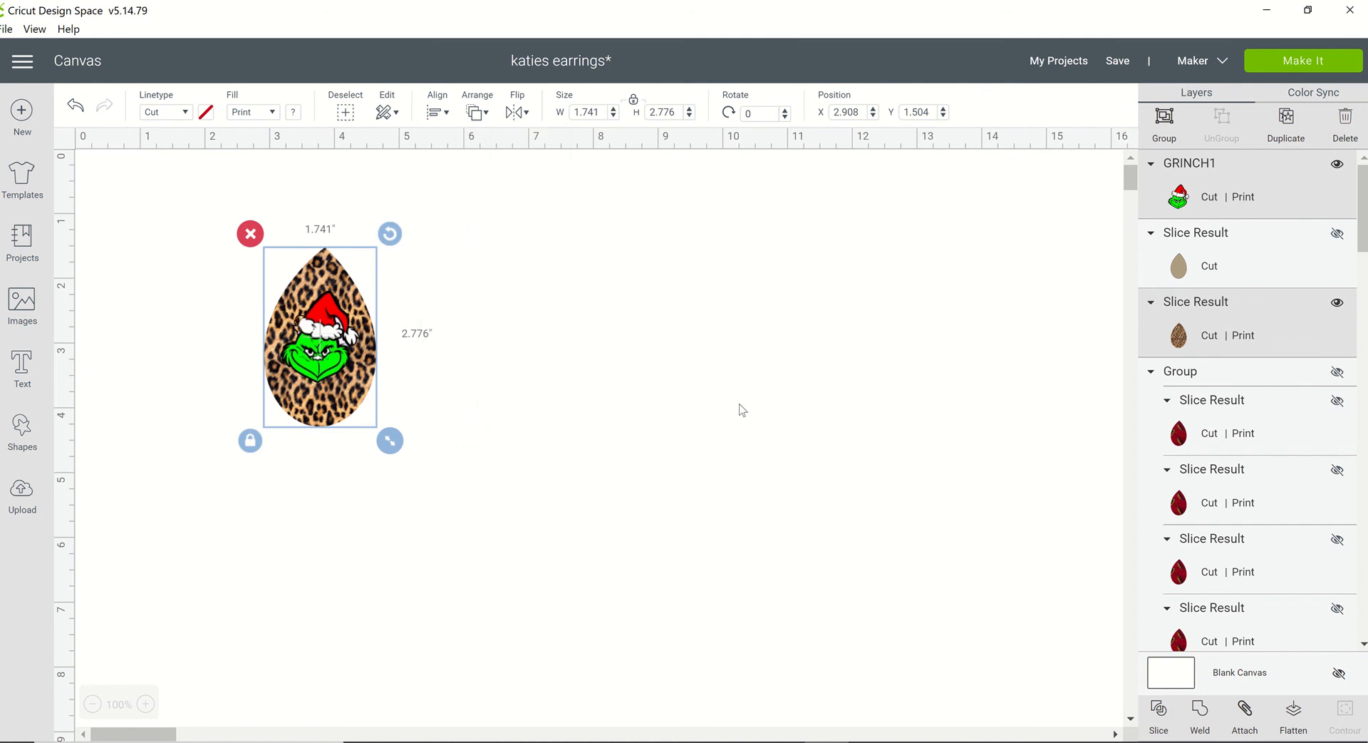
left_click(587, 464)
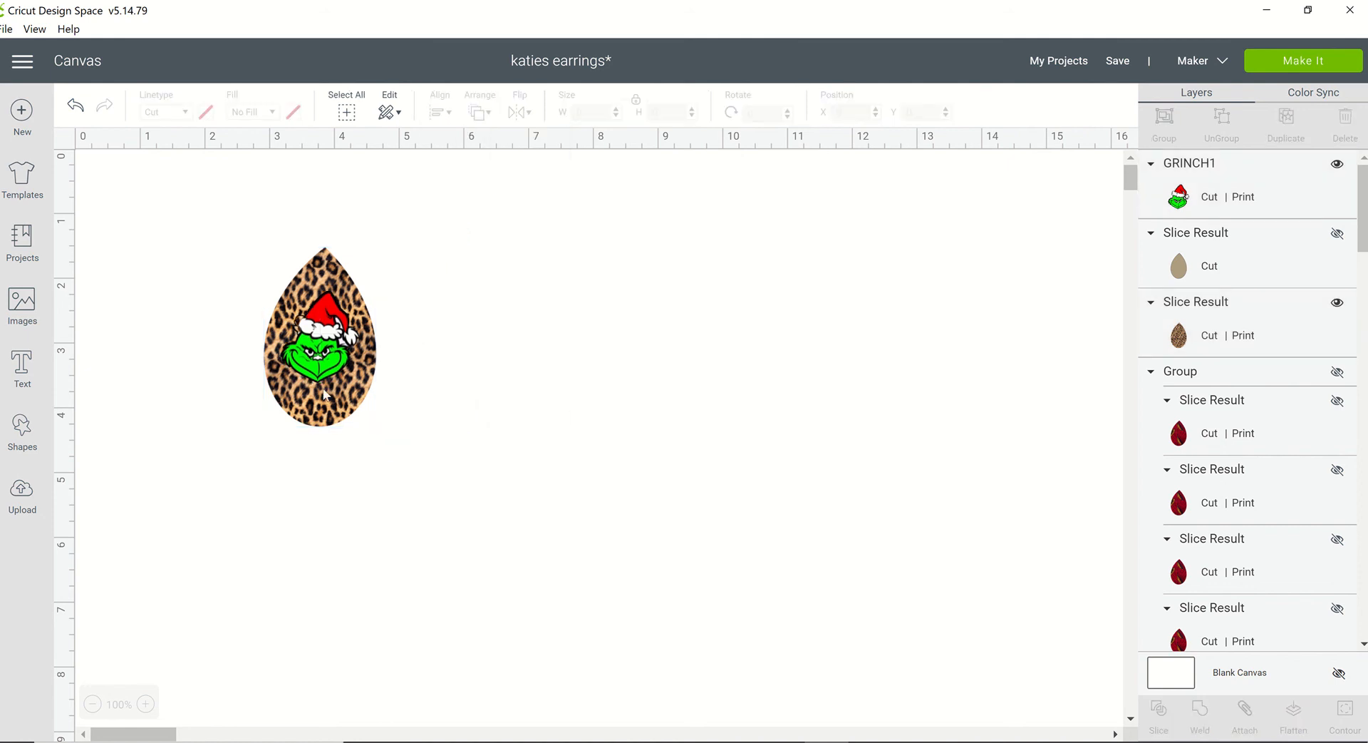
Group the Grinch image with the cheetah teardrop and attach them together.
left_click_drag(241, 218, 463, 513)
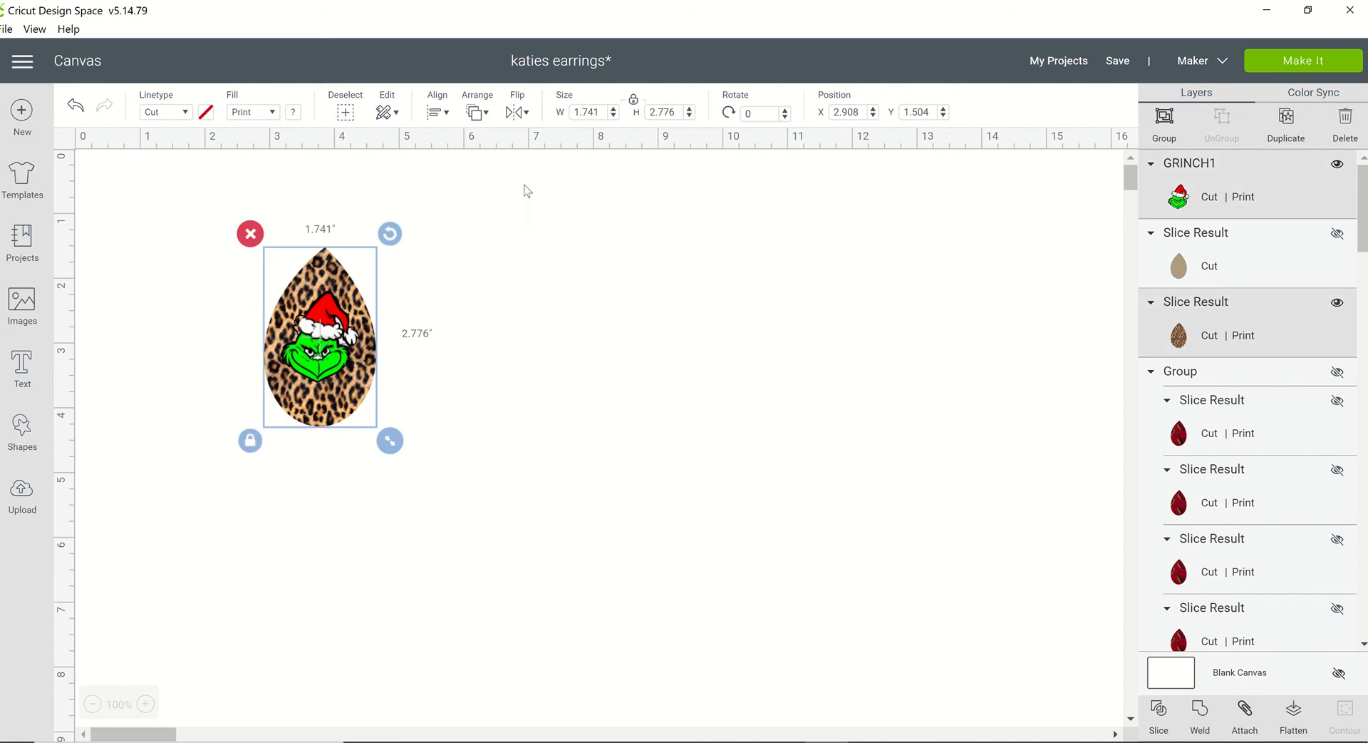
left_click(1166, 138)
left_click(1246, 727)
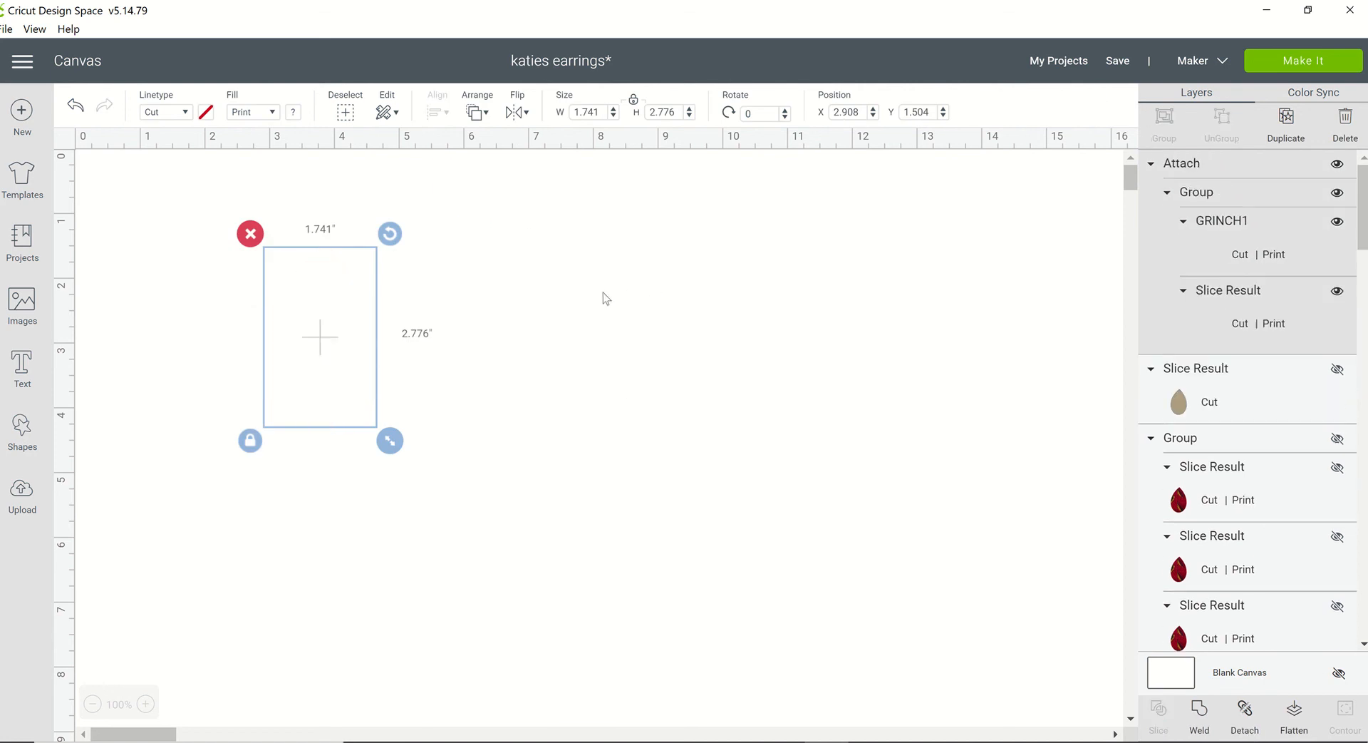
left_click(589, 254)
Duplicate the attached Grinch teardrop and place the copy right beside the original.
right_click(344, 358)
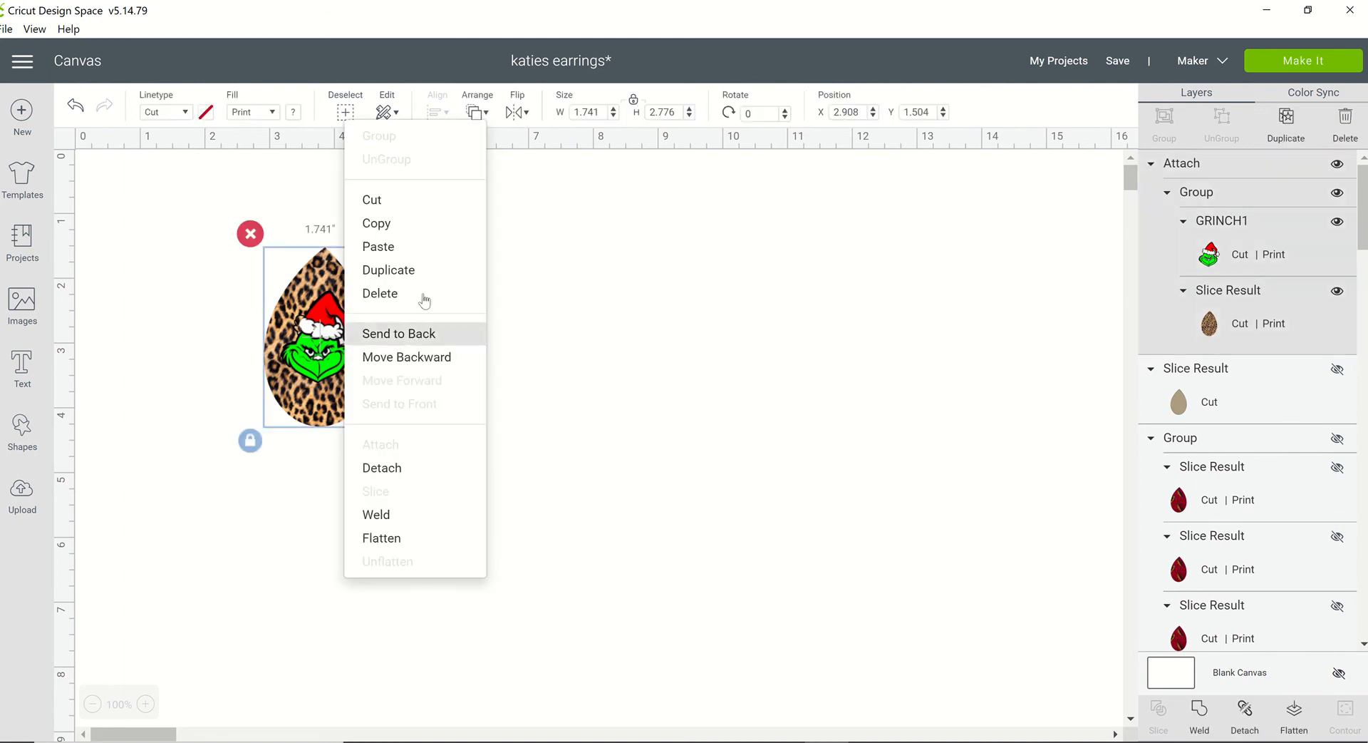
left_click(429, 270)
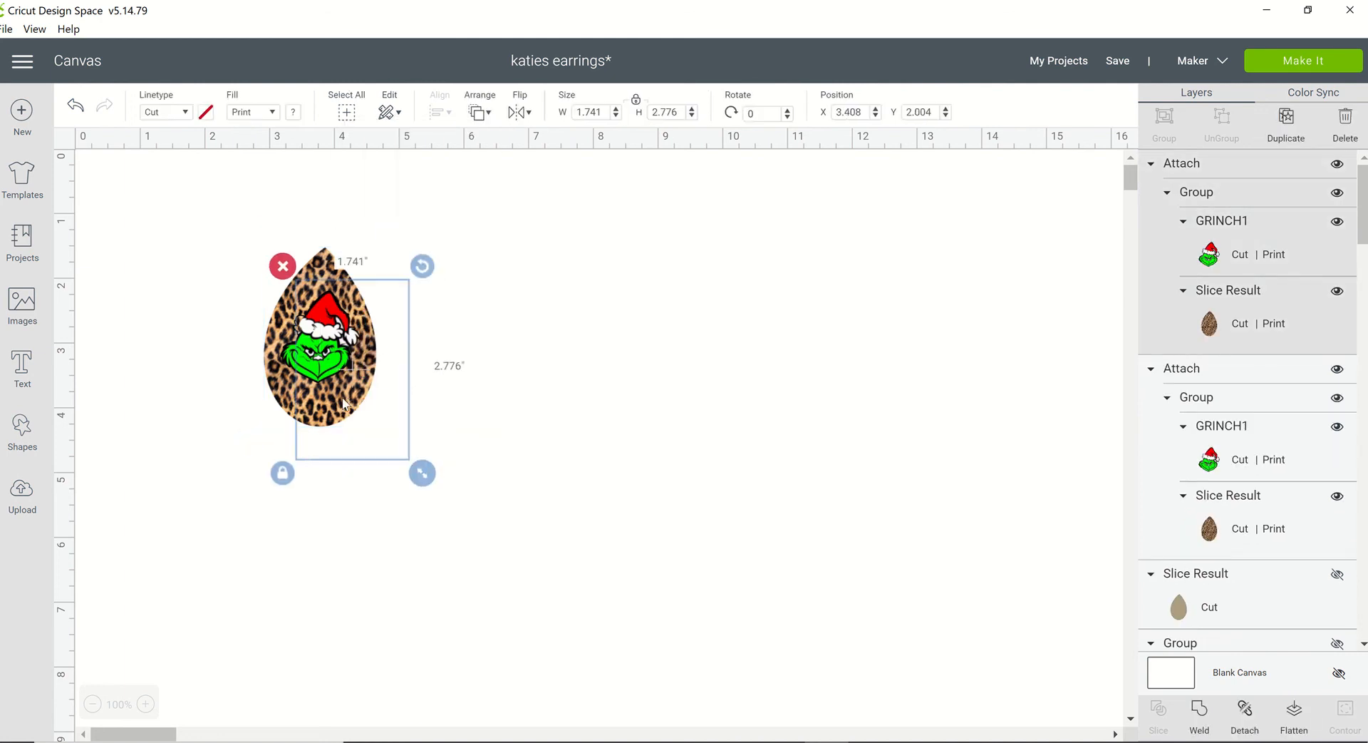
left_click_drag(342, 403, 442, 374)
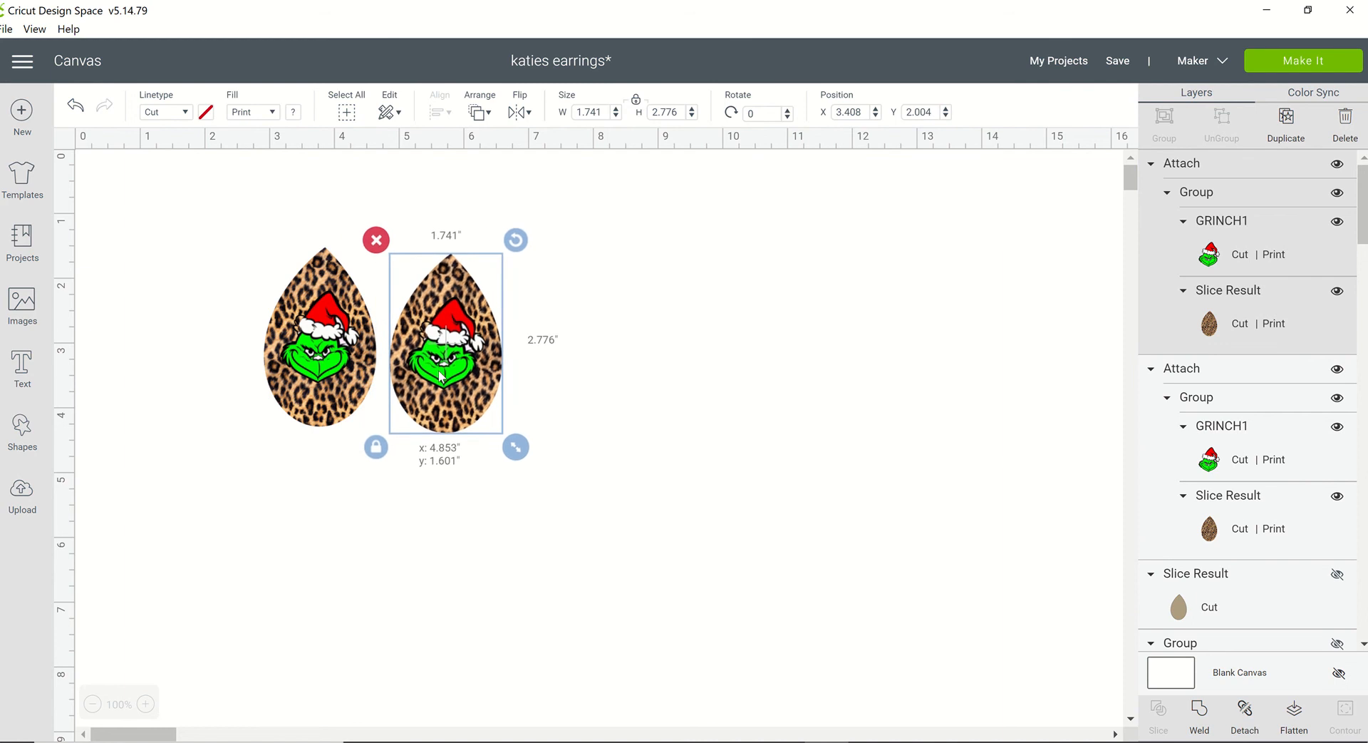
Make two more duplicates of the Grinch teardrop and line them up to form a row of four.
right_click(476, 385)
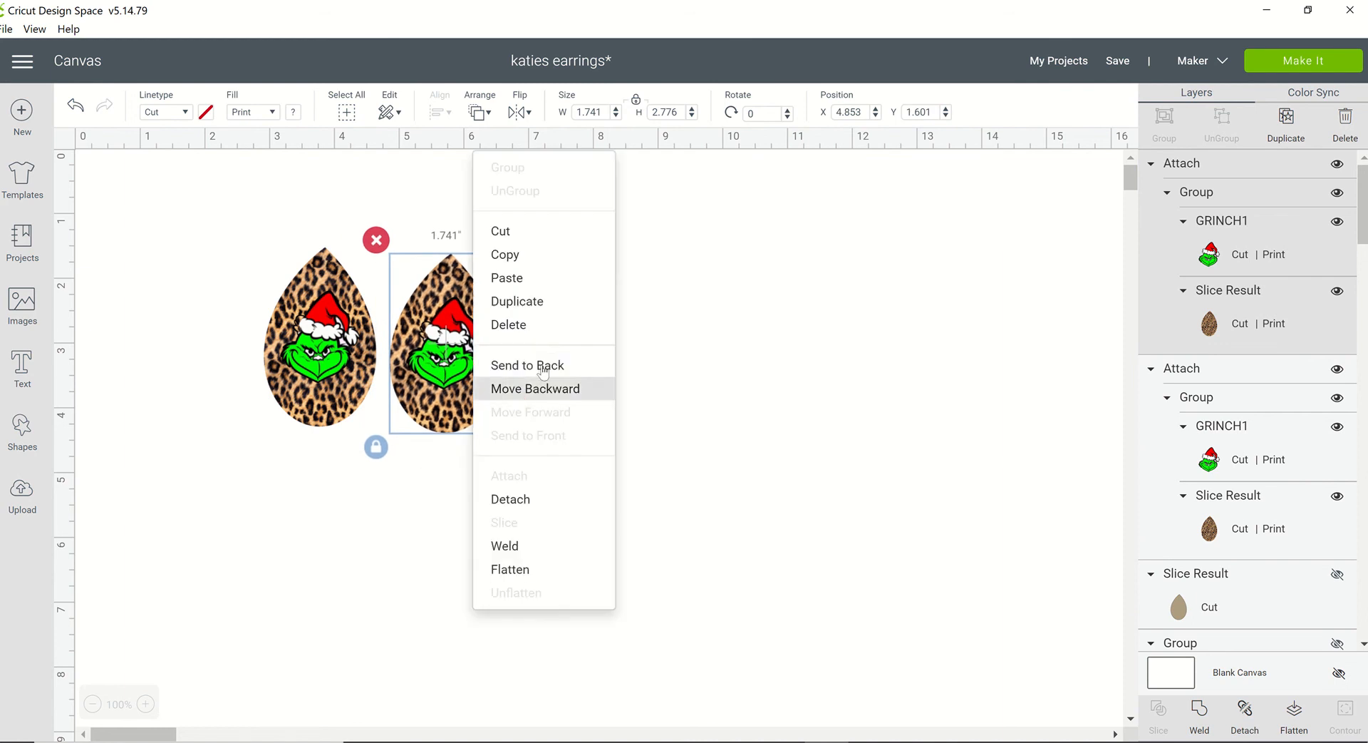
left_click(556, 303)
left_click_drag(508, 365, 543, 367)
right_click(557, 378)
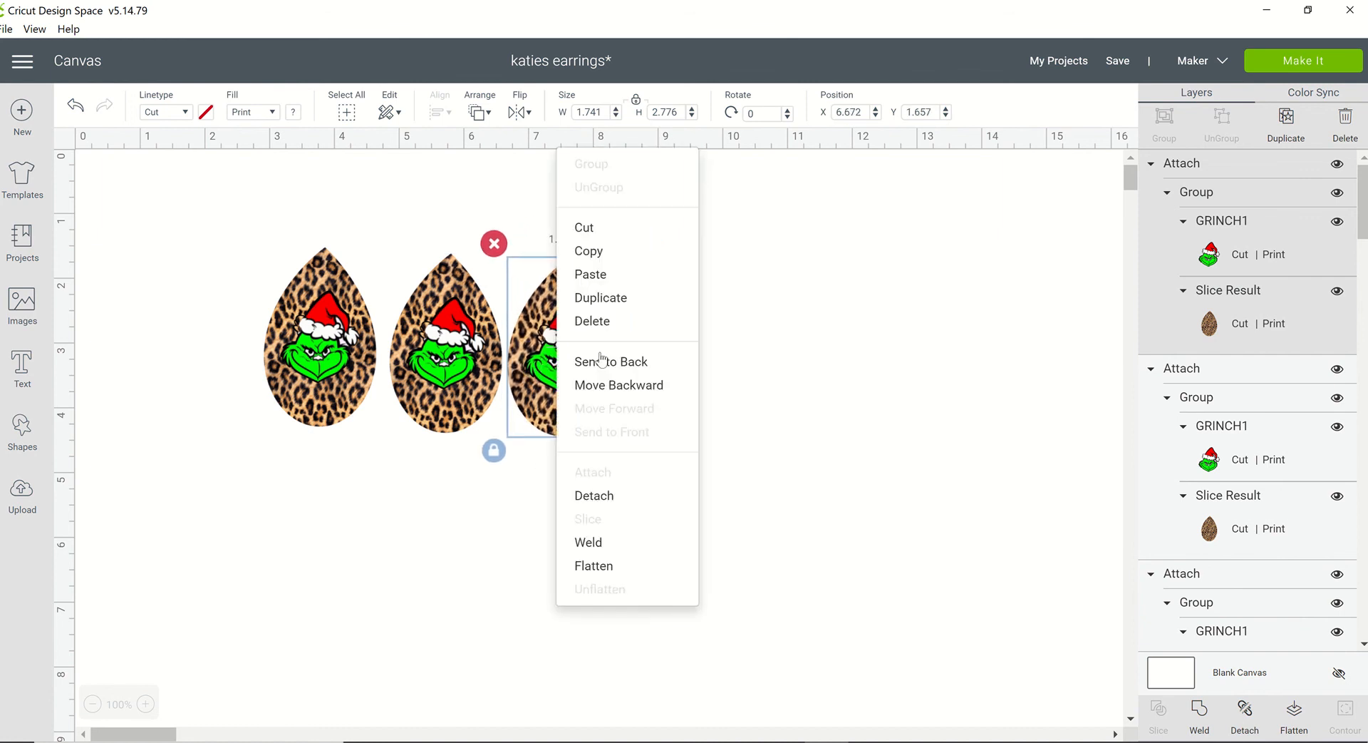
left_click(630, 305)
left_click_drag(607, 385, 684, 371)
left_click(649, 482)
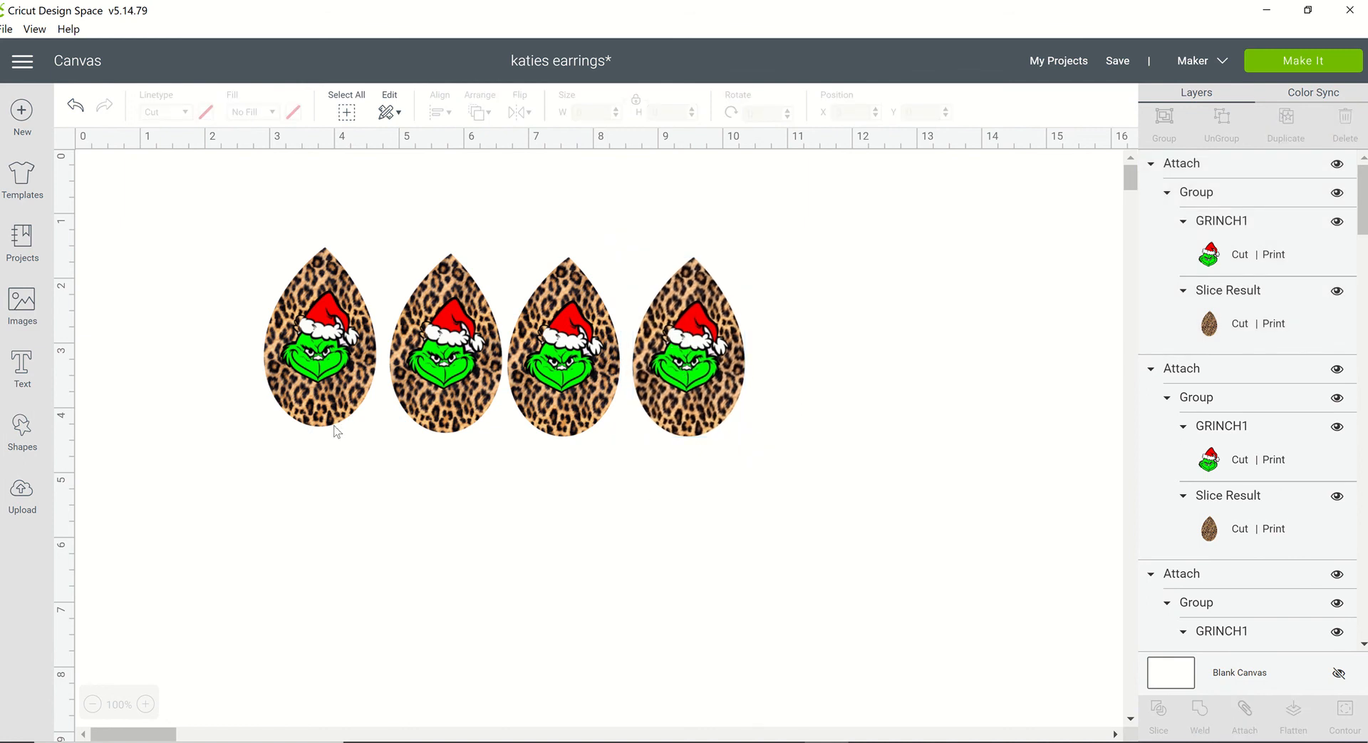
Nudge the first two Grinch teardrops slightly downward so they line up with the rest of the row.
left_click_drag(331, 412, 334, 416)
left_click(570, 518)
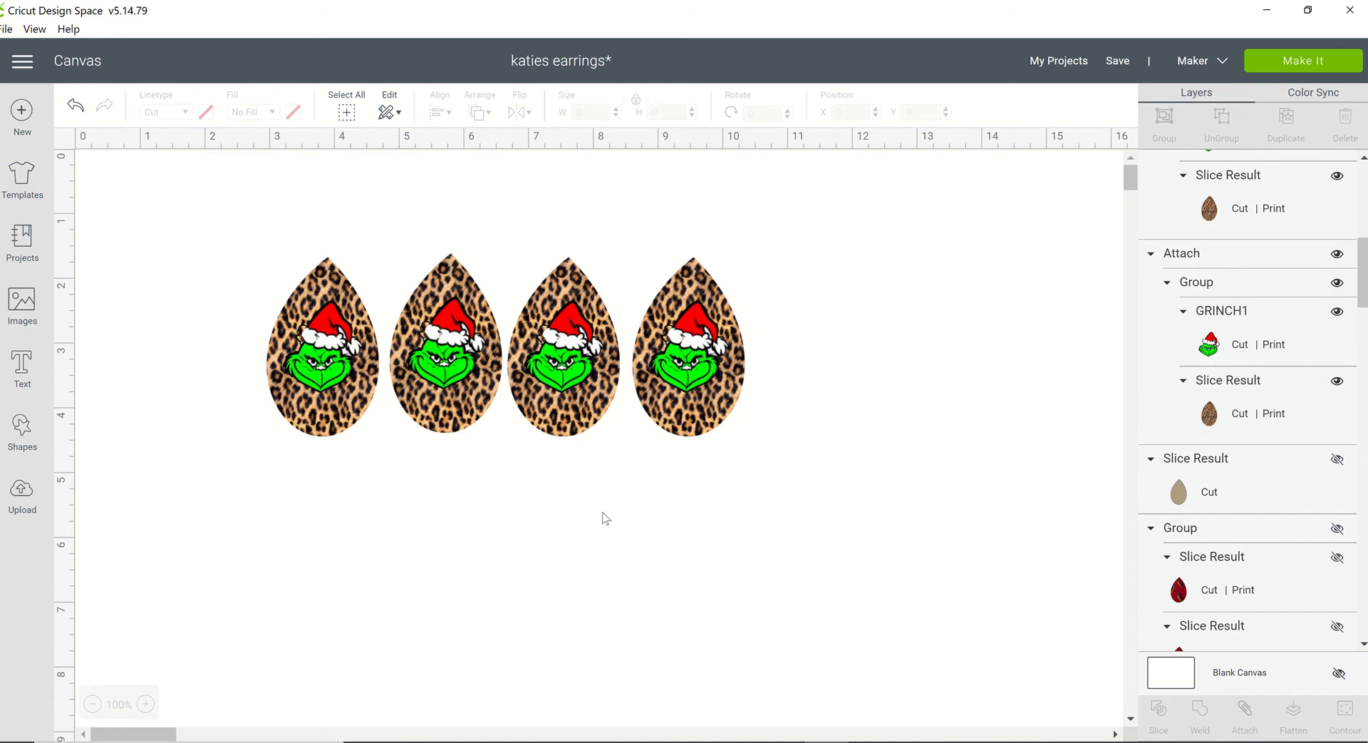
left_click(479, 413)
left_click(608, 490)
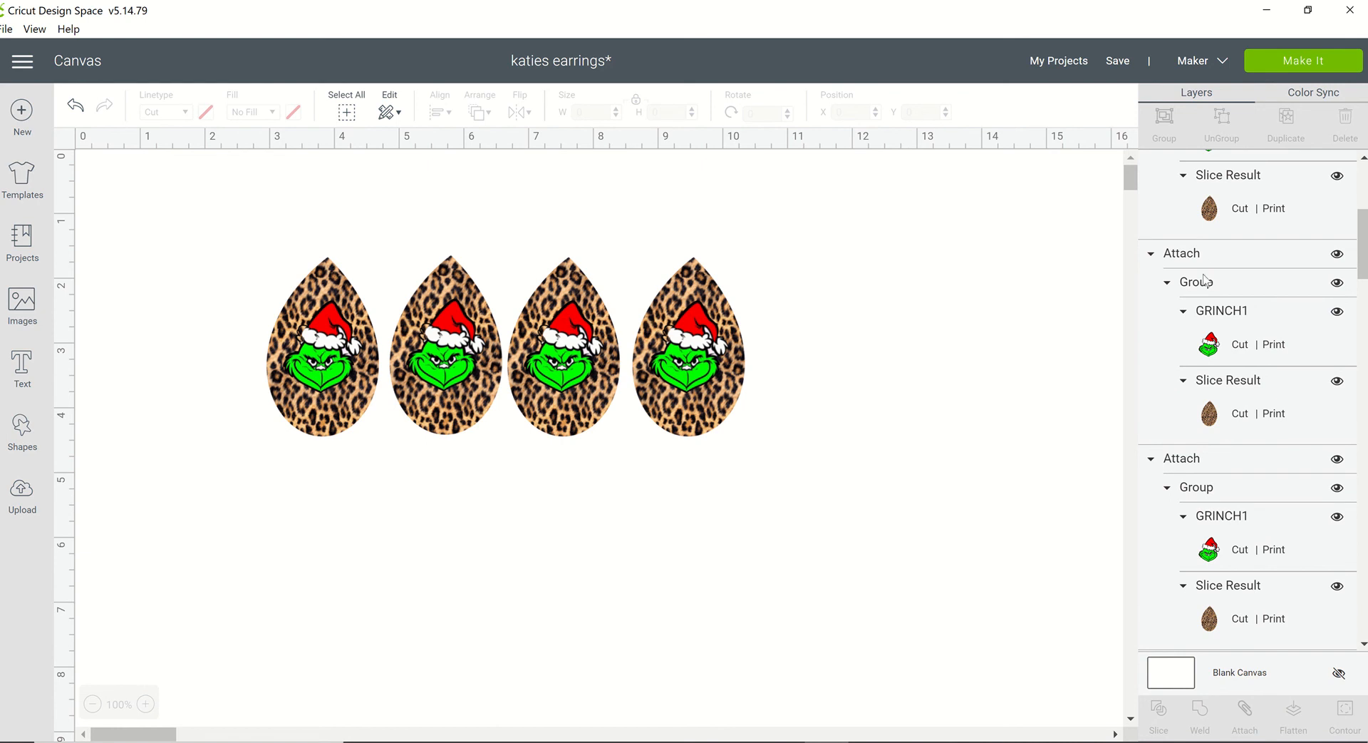
Send the four earrings to the mat preparation preview and turn on Mirror for the Print Then Cut mat.
left_click(1263, 63)
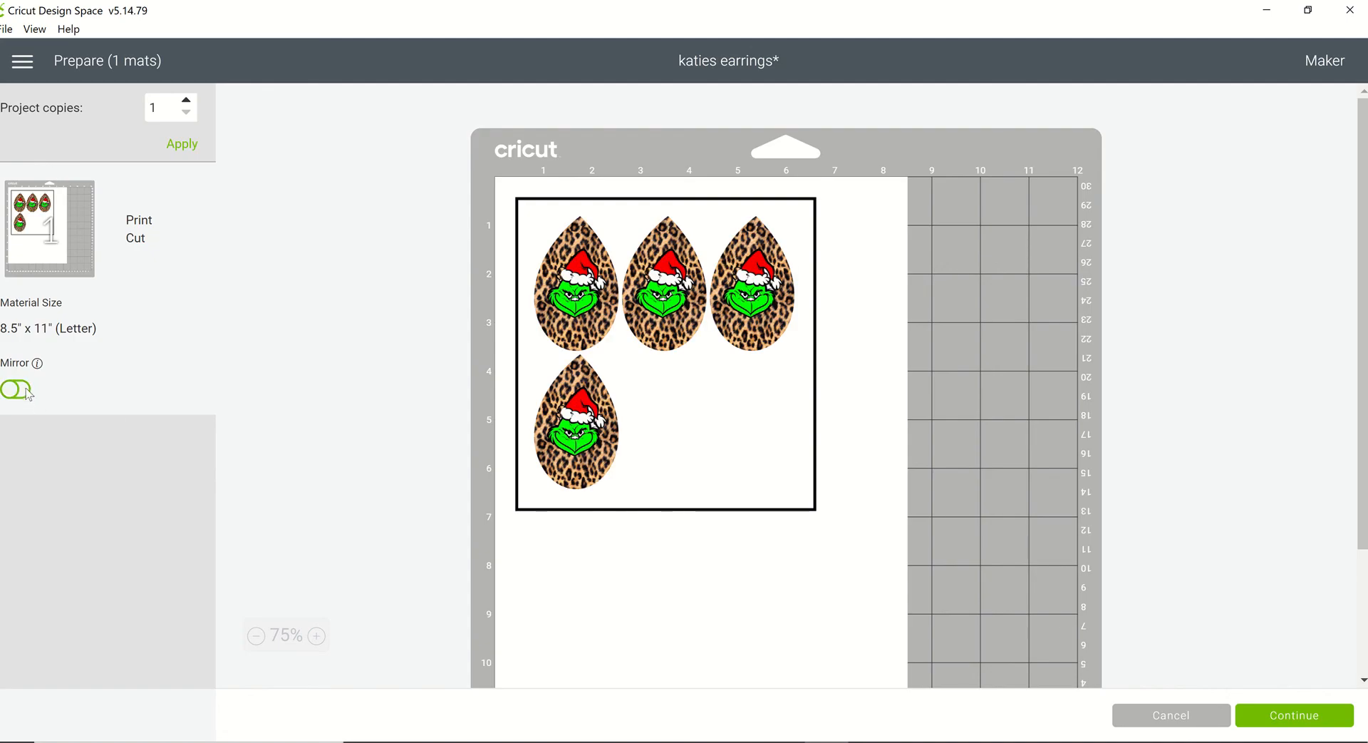
left_click(29, 390)
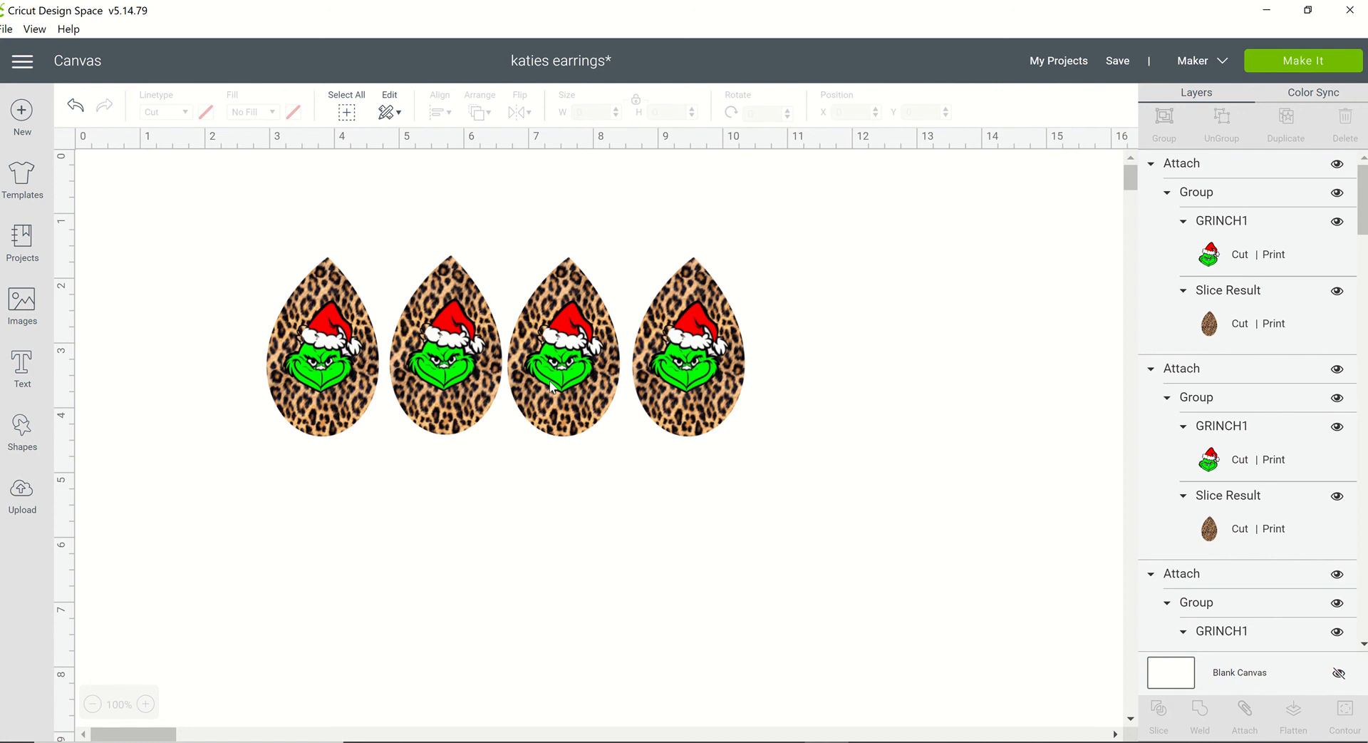
mouse_move(825, 9)
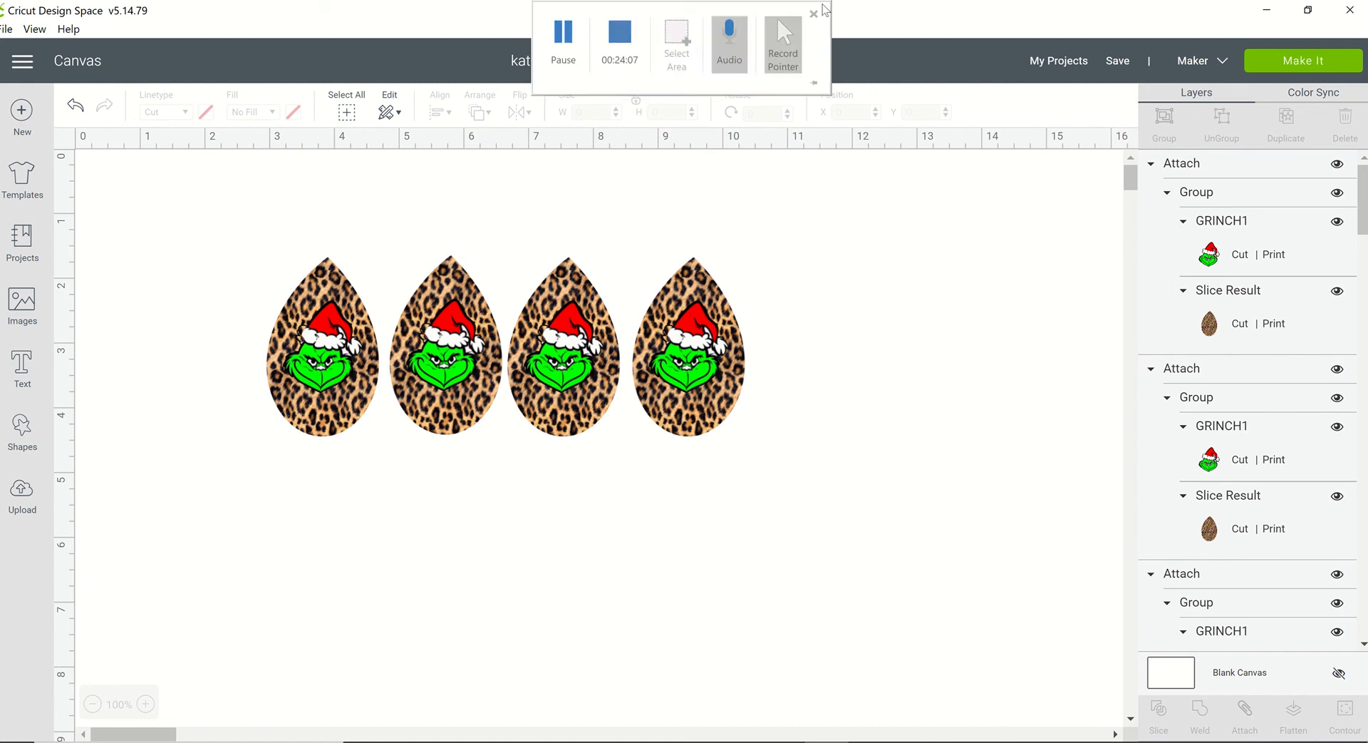